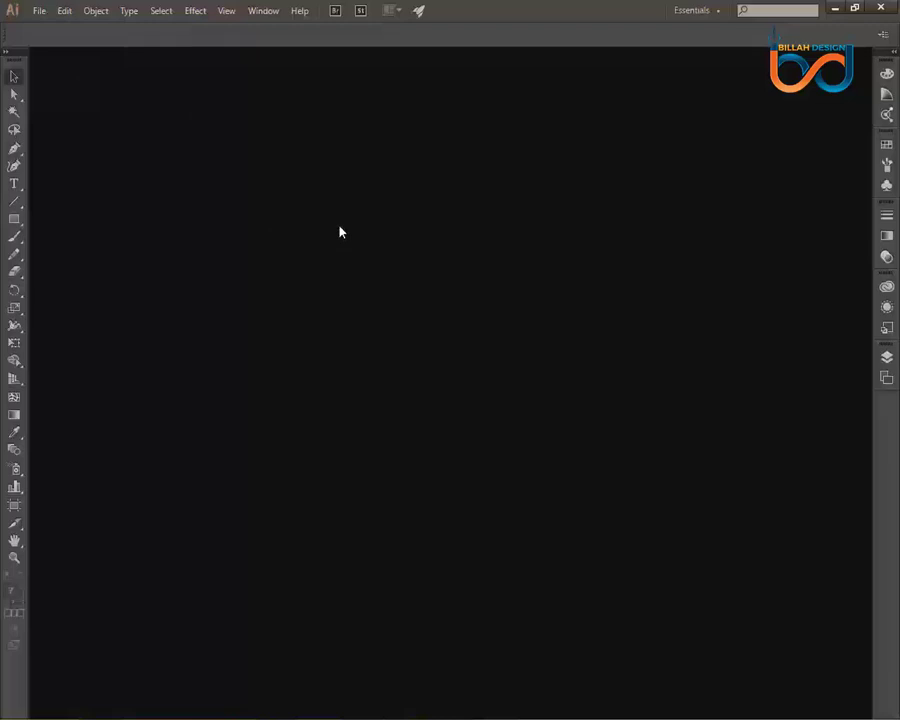
Switch the workspace from Essentials to Layout and activate the Rectangle tool.
{"action": "left_click", "coordinate": [702, 12]}
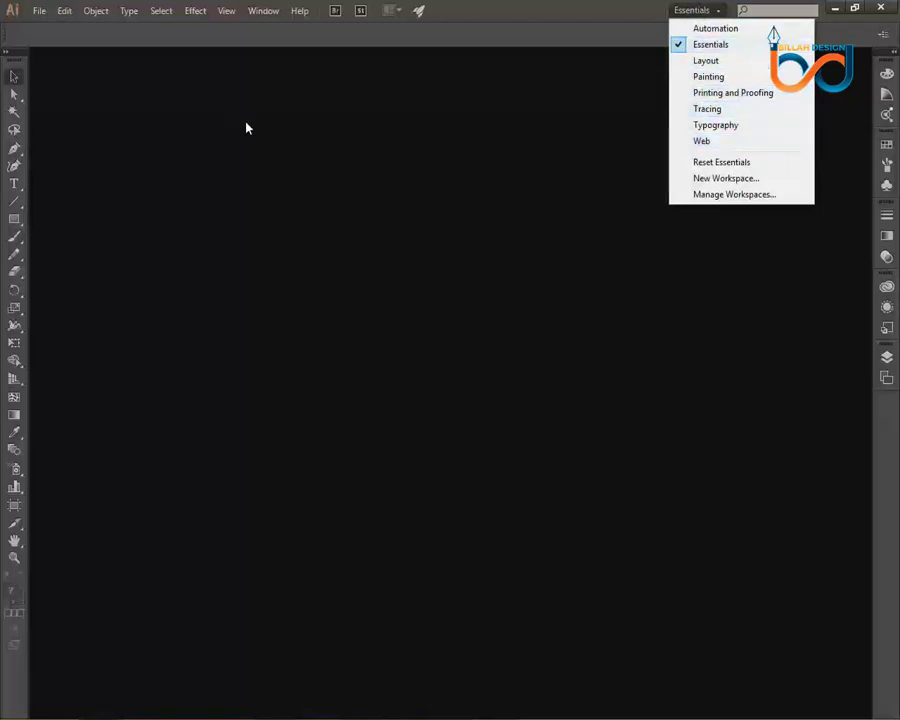
{"action": "left_click", "coordinate": [708, 61]}
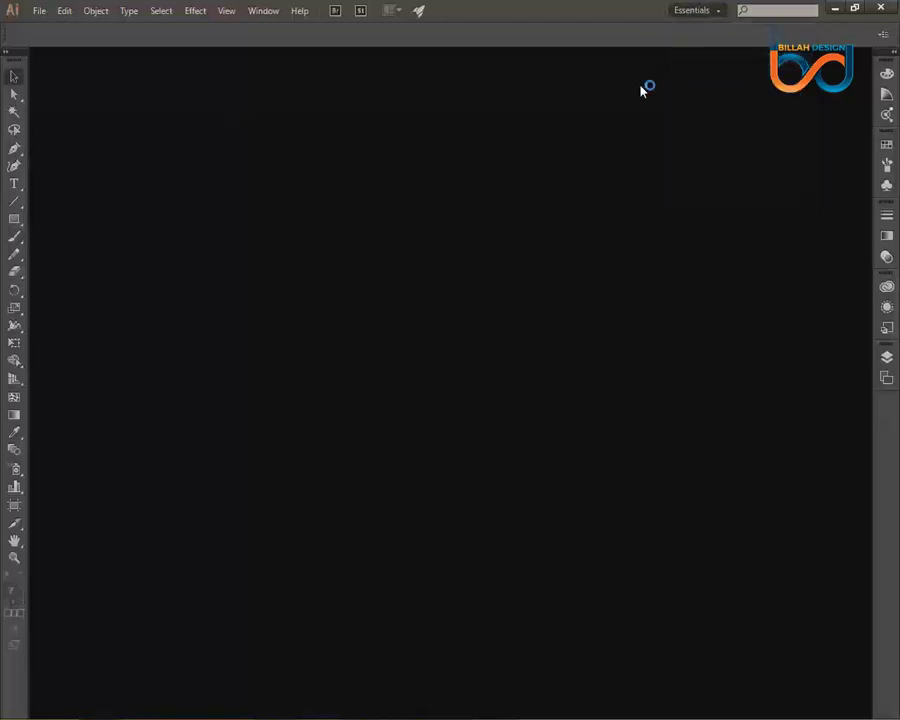
{"action": "left_click", "coordinate": [585, 421]}
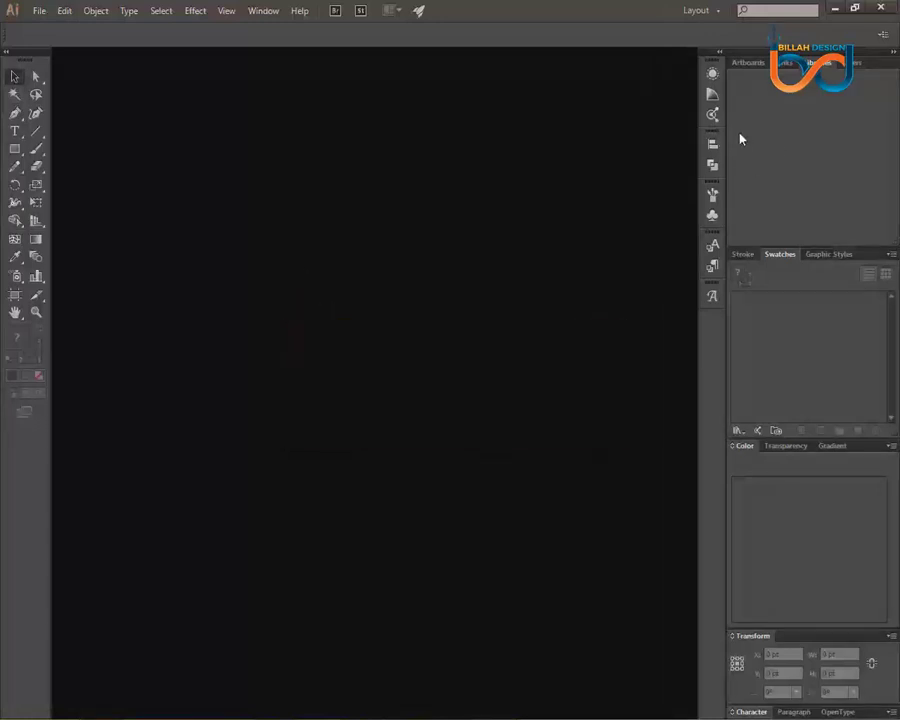
{"action": "left_click", "coordinate": [700, 18]}
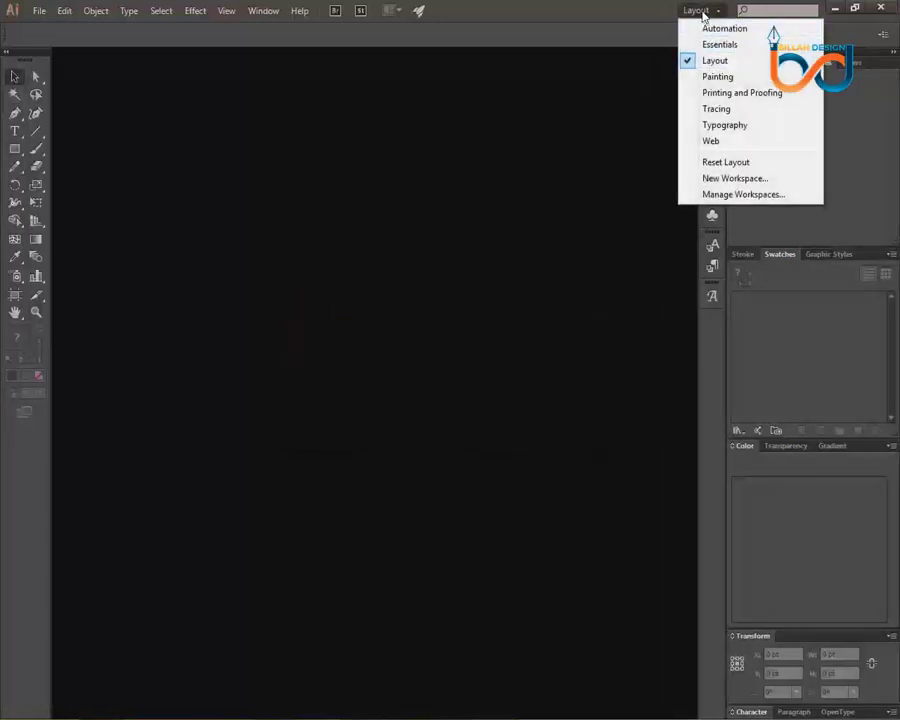
{"action": "left_click", "coordinate": [710, 12]}
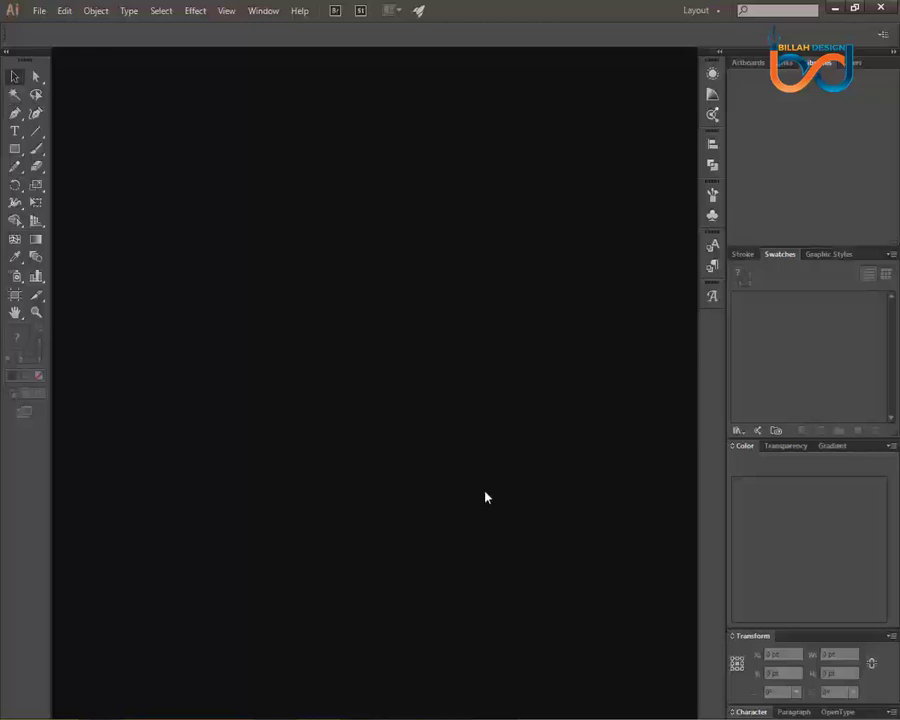
{"action": "left_click", "coordinate": [15, 148]}
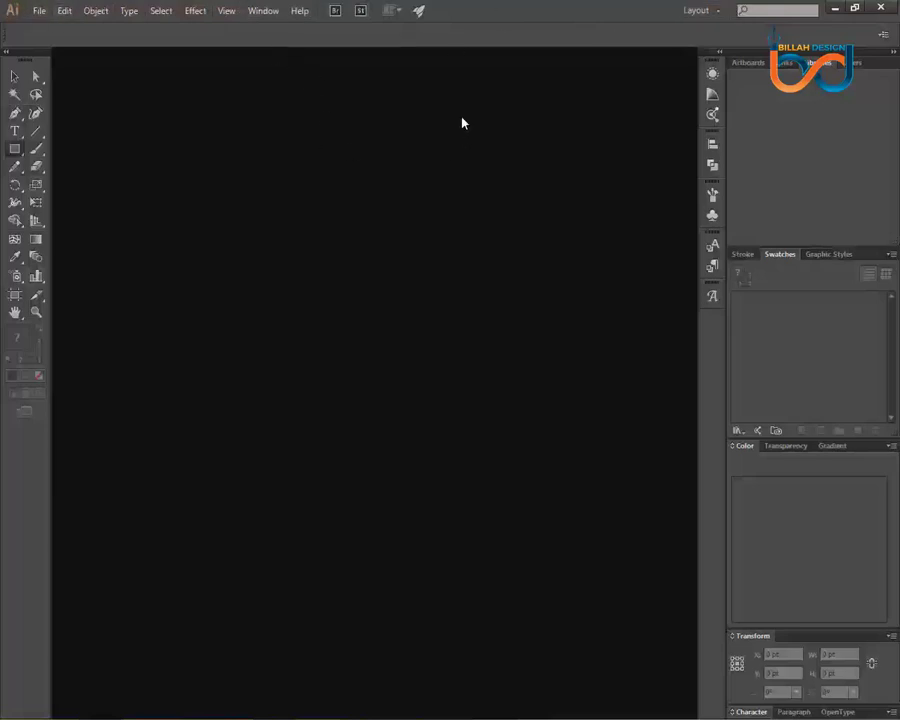
Create a new document 800 px wide and 600 px high, with pixels as the units.
{"action": "left_click", "coordinate": [40, 12]}
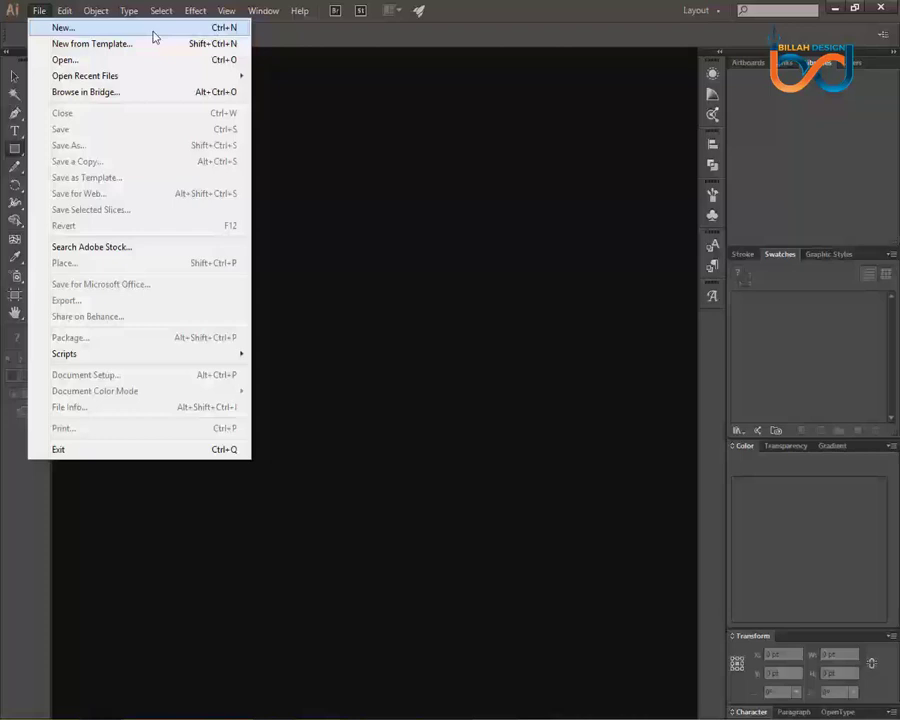
{"action": "left_click", "coordinate": [80, 36]}
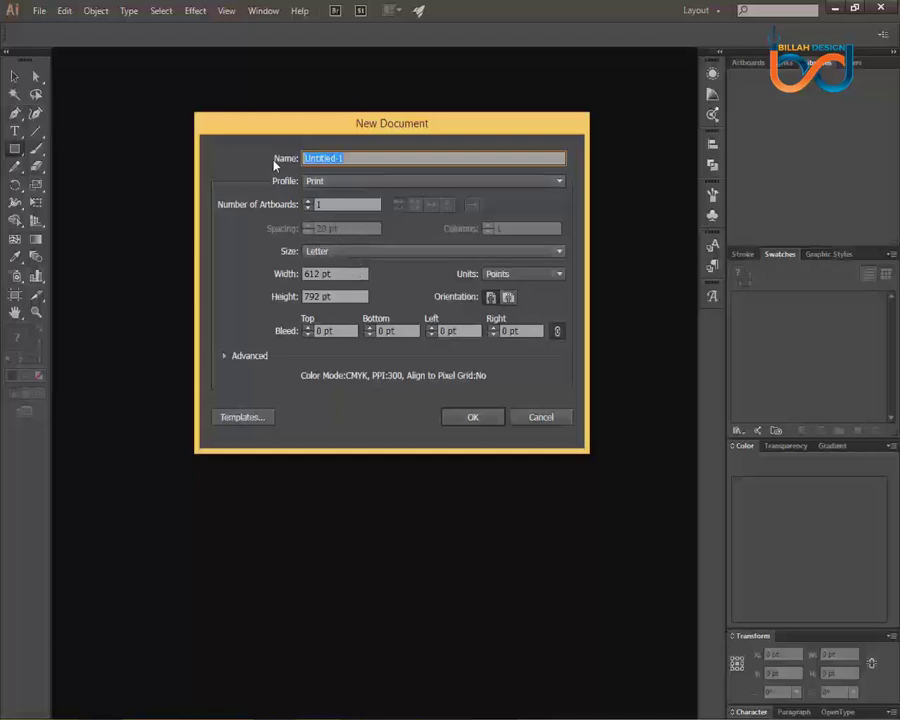
{"action": "left_click", "coordinate": [340, 274]}
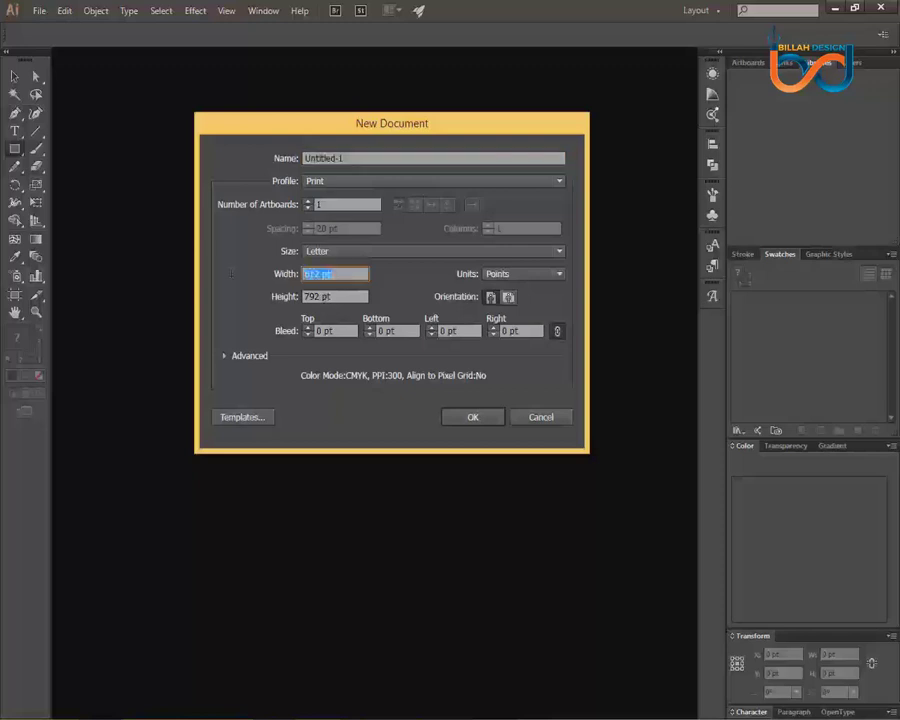
{"action": "type", "text": "800"}
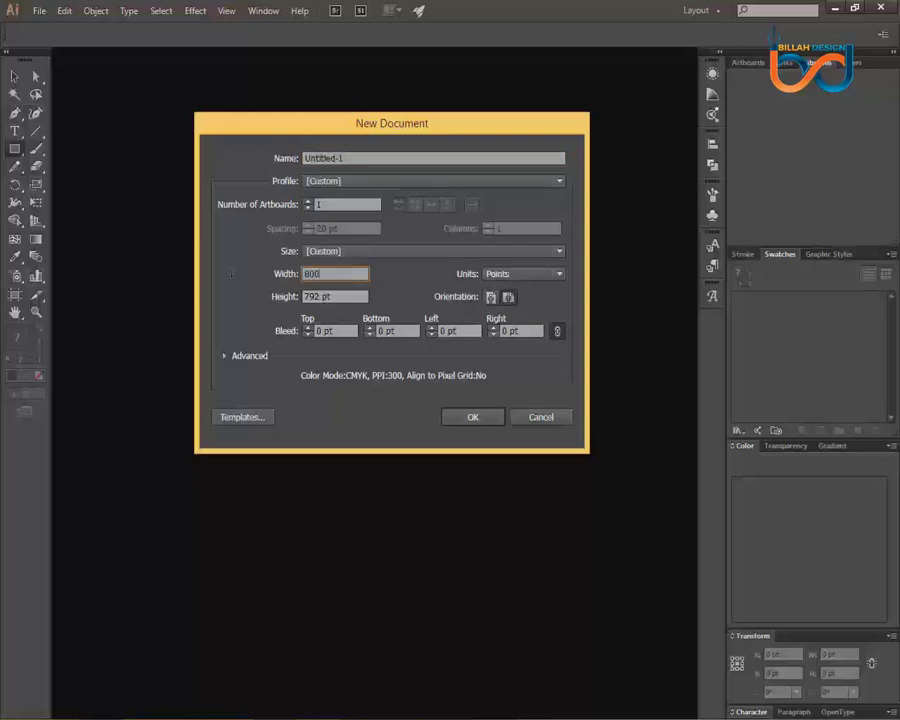
{"action": "key", "text": "Tab"}
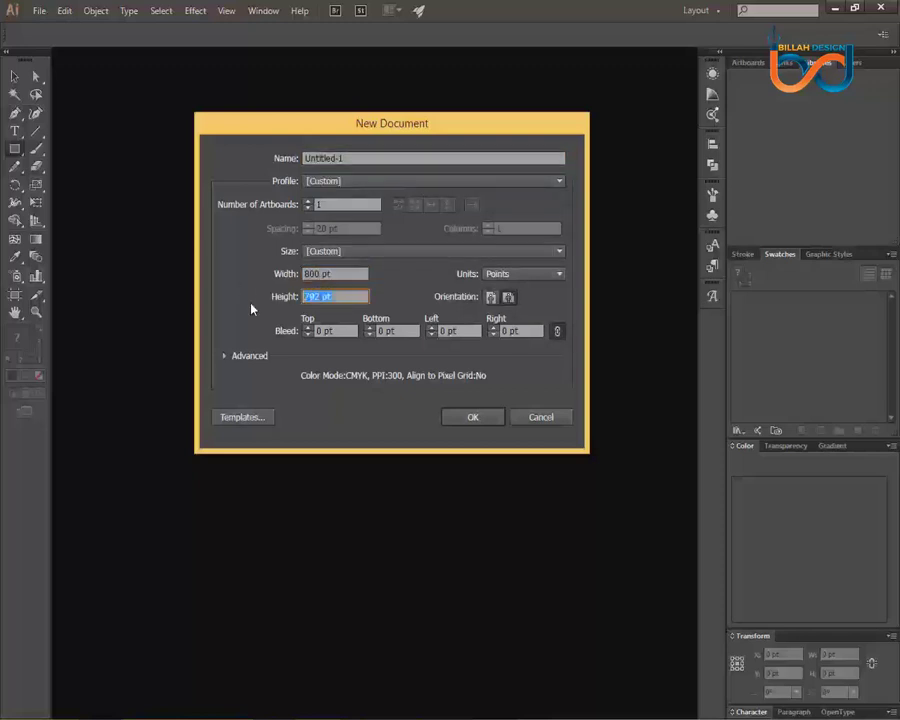
{"action": "type", "text": "600"}
{"action": "left_click", "coordinate": [528, 285]}
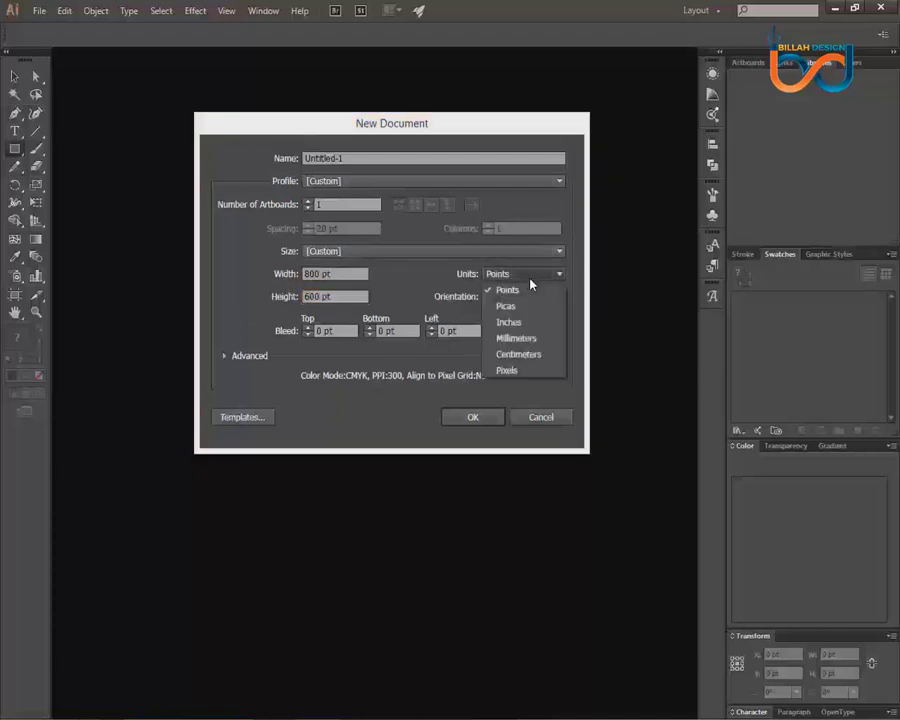
{"action": "left_click", "coordinate": [510, 368]}
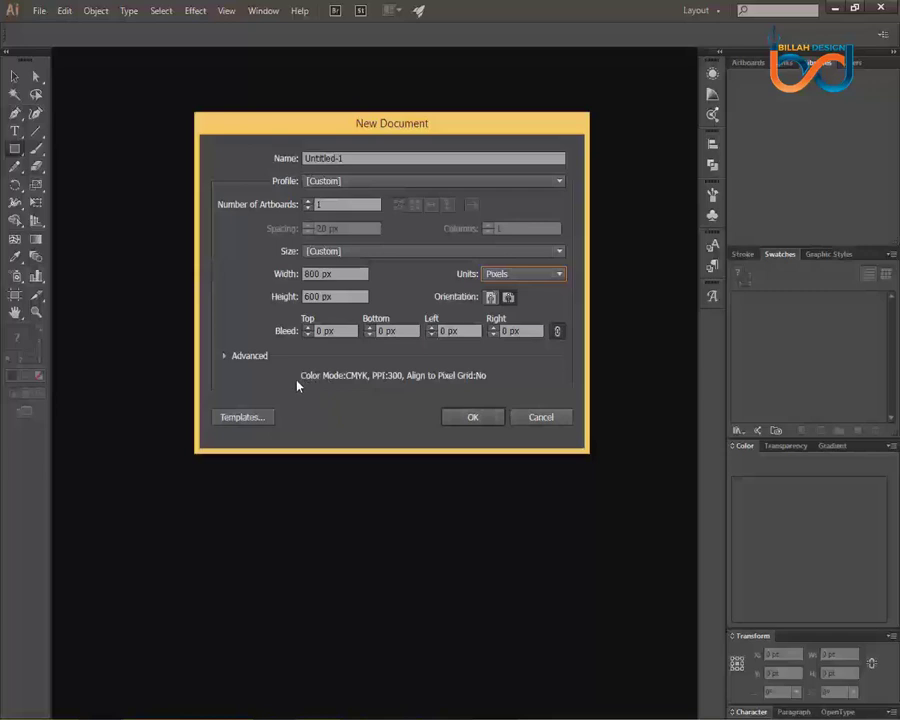
{"action": "left_click", "coordinate": [472, 419]}
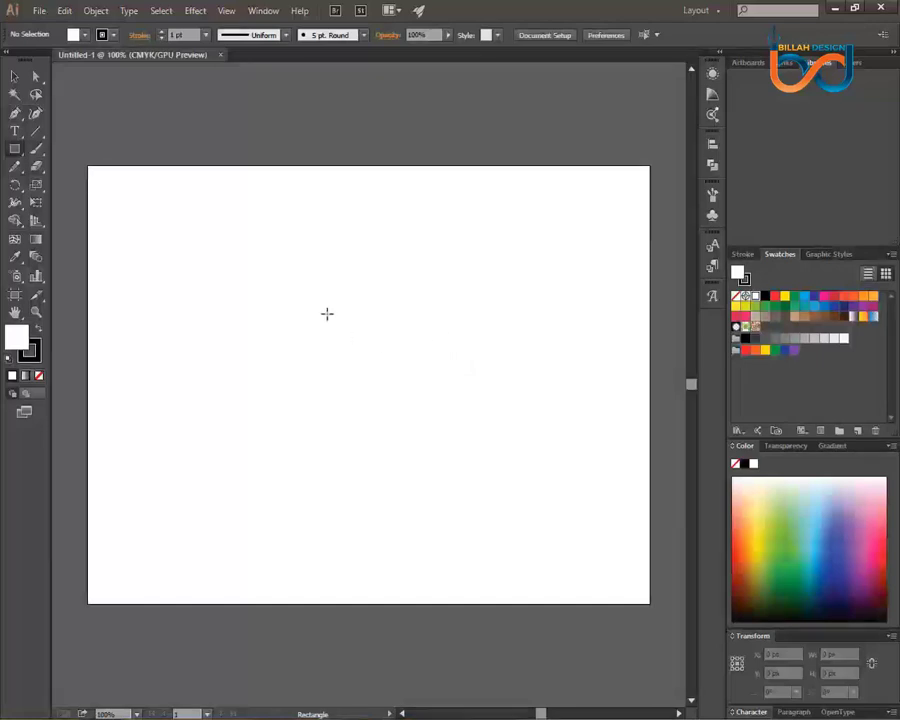
Activate the Selection tool for the blank artboard.
{"action": "scroll", "coordinate": [327, 313], "scroll_direction": "down", "scroll_amount": 2}
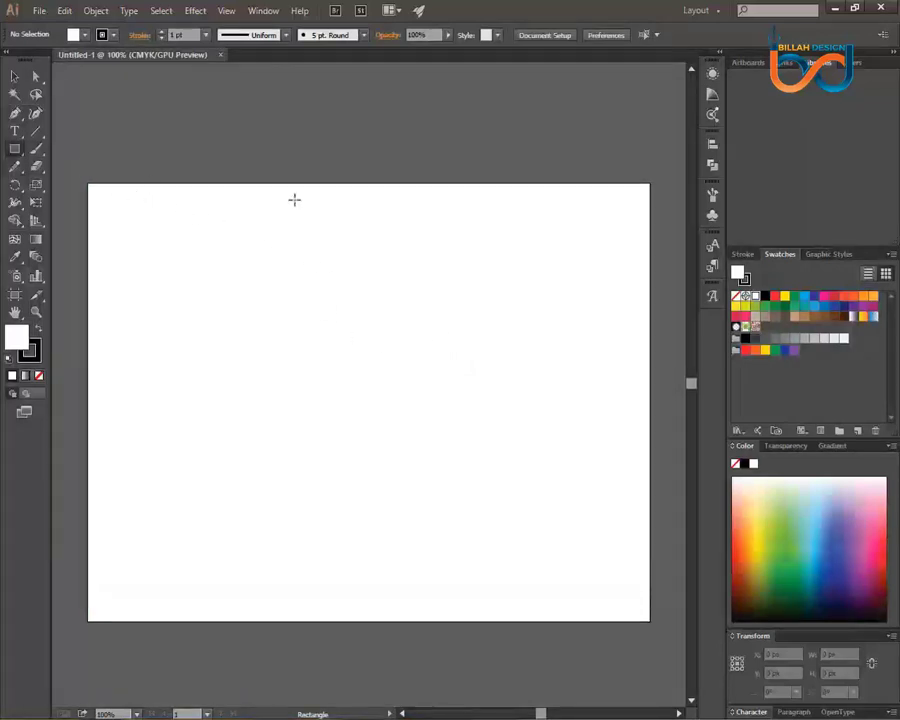
{"action": "left_click", "coordinate": [14, 75]}
{"action": "scroll", "coordinate": [386, 288], "scroll_direction": "down", "scroll_amount": 1}
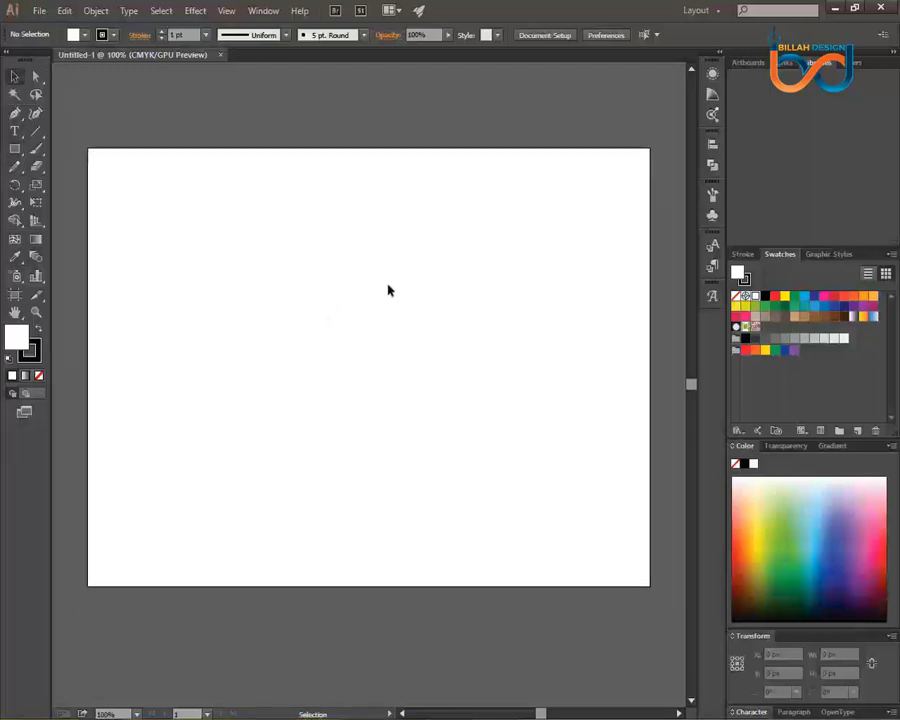
{"action": "scroll", "coordinate": [323, 291], "scroll_direction": "up", "scroll_amount": 1}
{"action": "scroll", "coordinate": [424, 311], "scroll_direction": "down", "scroll_amount": 1}
{"action": "scroll", "coordinate": [420, 301], "scroll_direction": "up", "scroll_amount": 1}
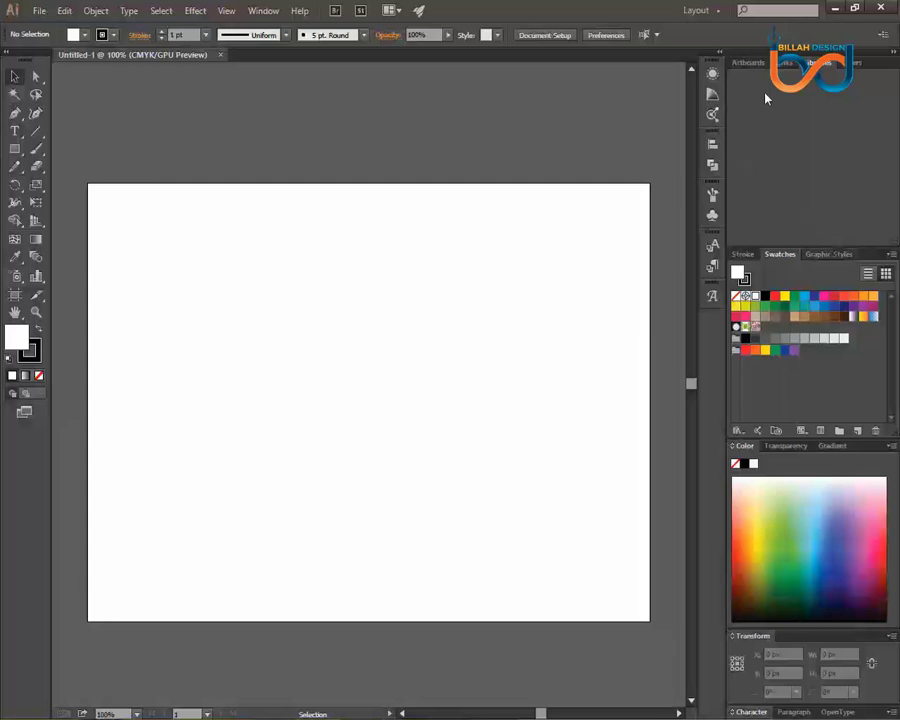
Try out the Essentials and Painting workspaces and return to the Layout workspace.
{"action": "left_click", "coordinate": [699, 10]}
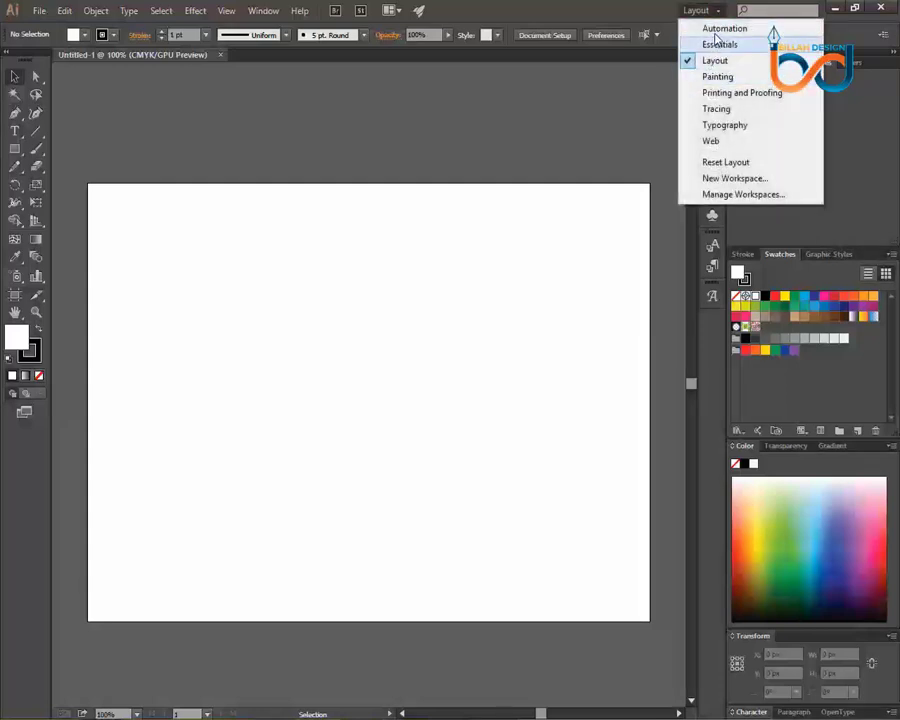
{"action": "left_click", "coordinate": [720, 45]}
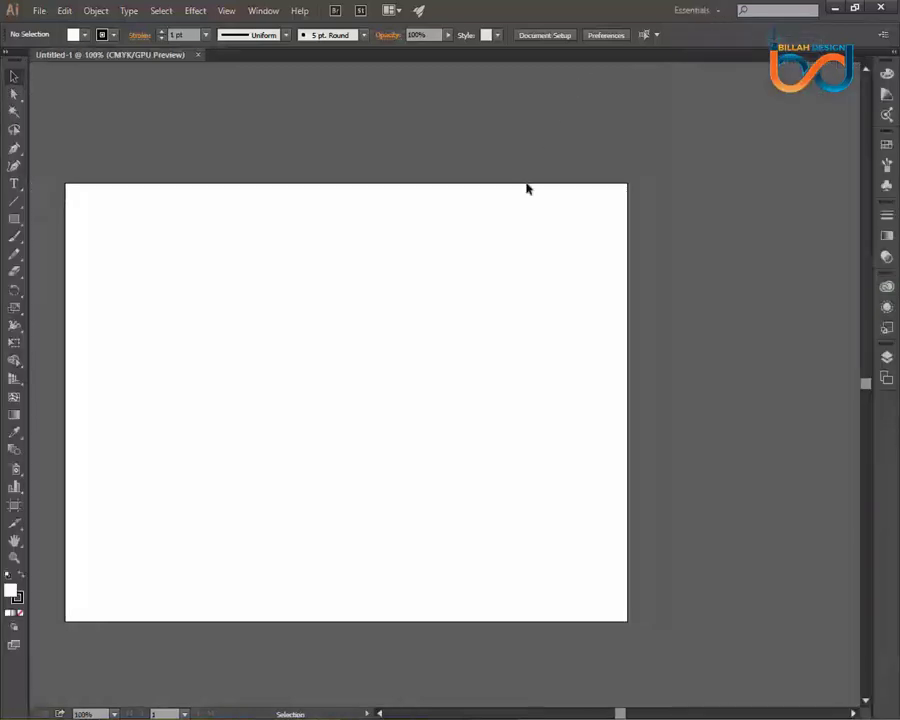
{"action": "left_click", "coordinate": [693, 10]}
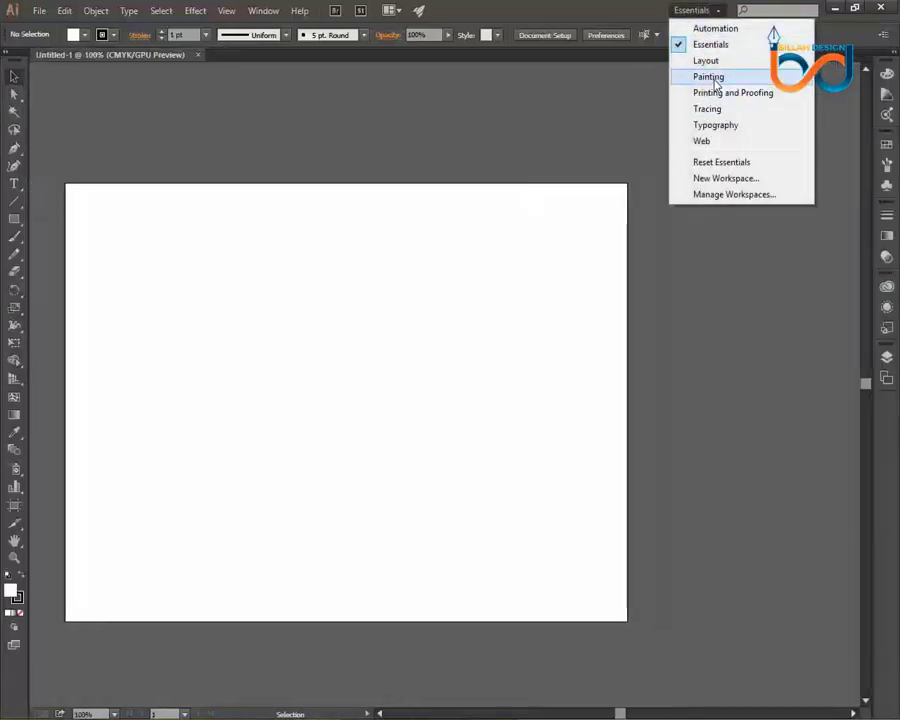
{"action": "left_click", "coordinate": [712, 77]}
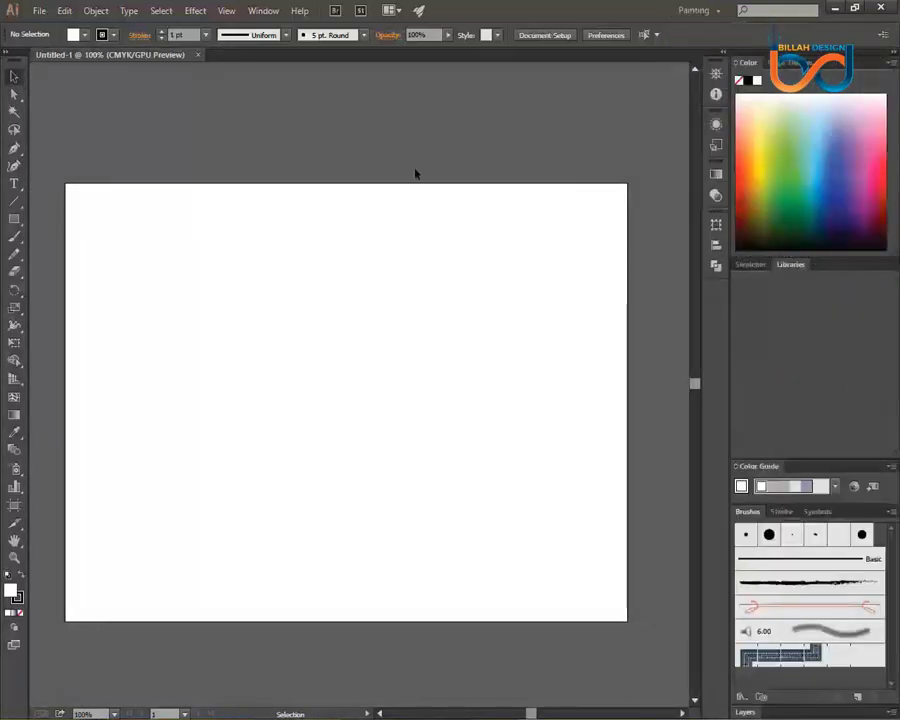
{"action": "left_click", "coordinate": [693, 10]}
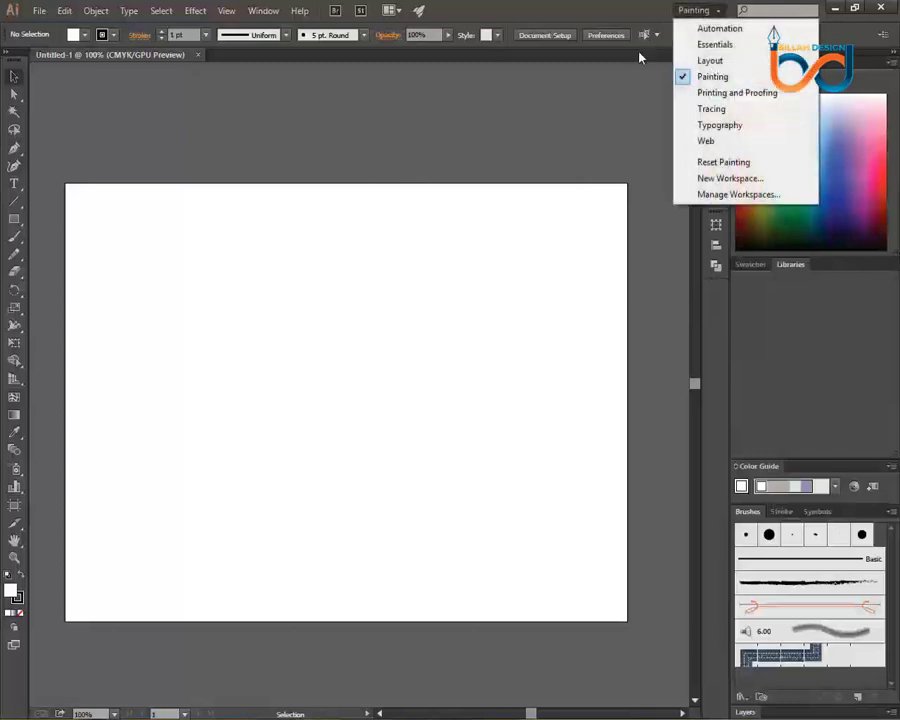
{"action": "left_click", "coordinate": [710, 60]}
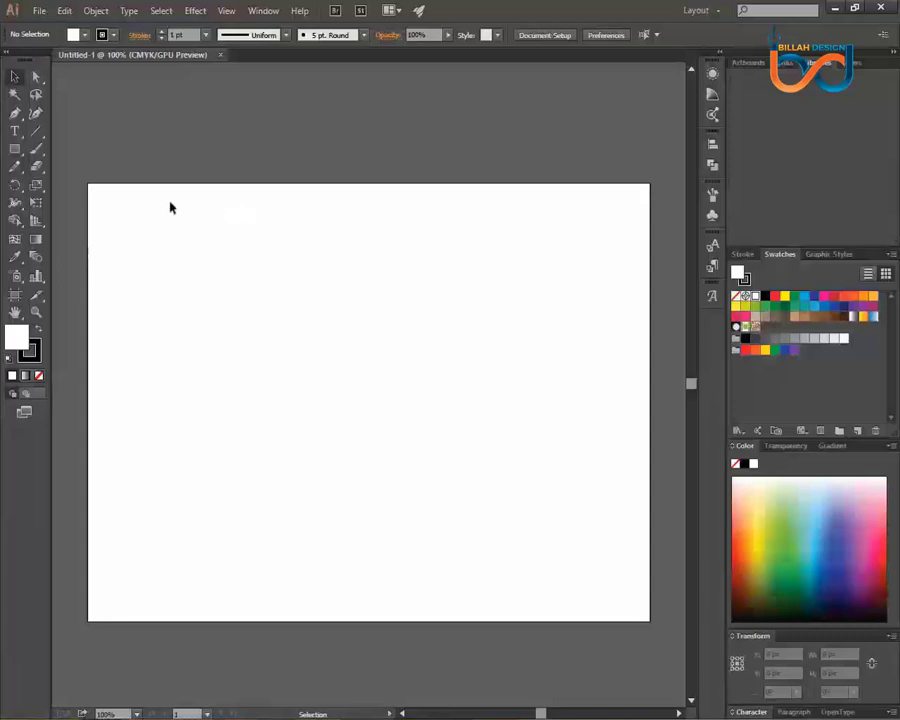
Detach the two-column tool palette from its dock so that it floats over the document area.
{"action": "left_click", "coordinate": [35, 77]}
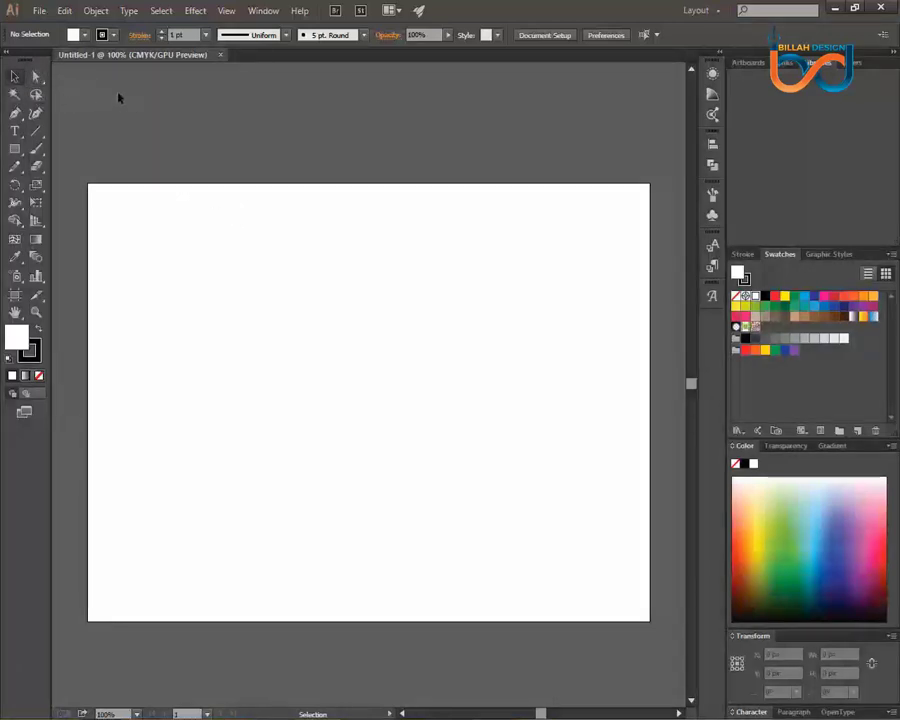
{"action": "left_click", "coordinate": [14, 76]}
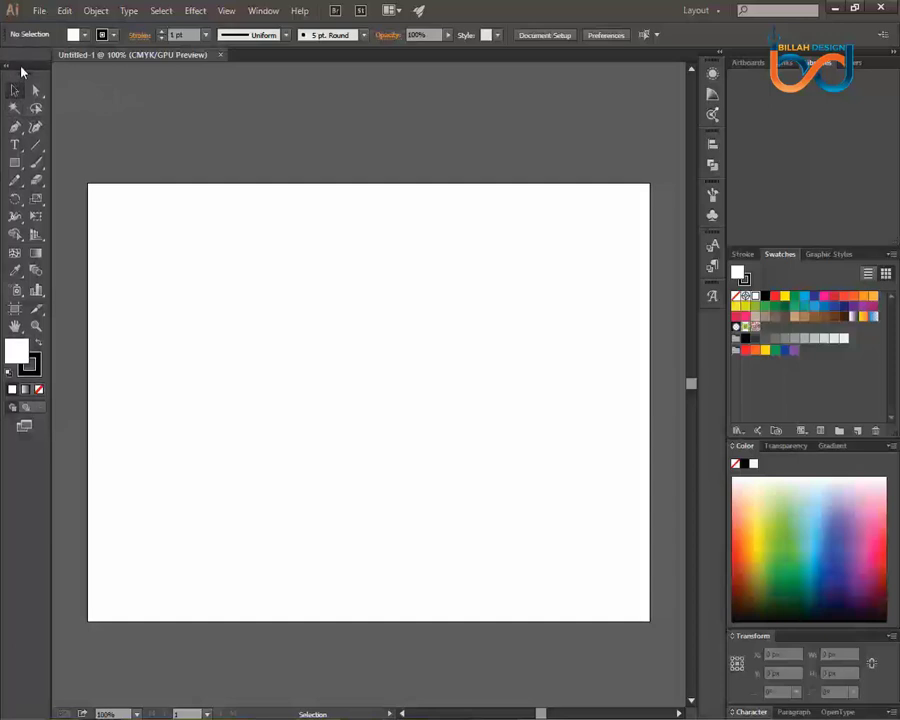
{"action": "left_click_drag", "start_coordinate": [22, 58], "coordinate": [20, 72]}
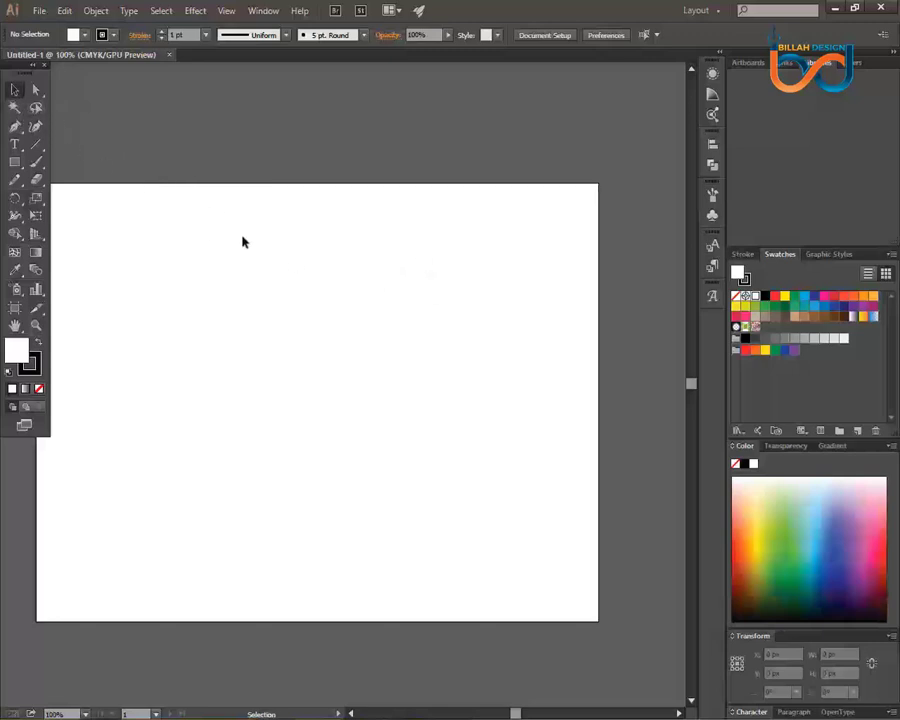
Alternate between the Direct Selection and Selection tools several times, ending on the Selection tool.
{"action": "left_click", "coordinate": [37, 92]}
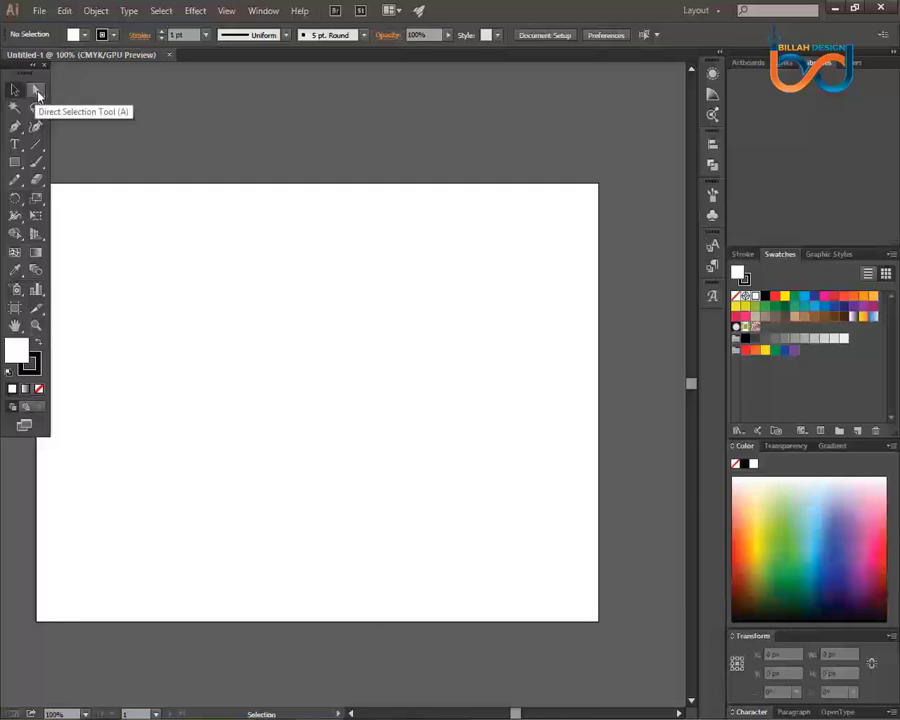
{"action": "left_click_drag", "start_coordinate": [37, 92], "coordinate": [72, 89]}
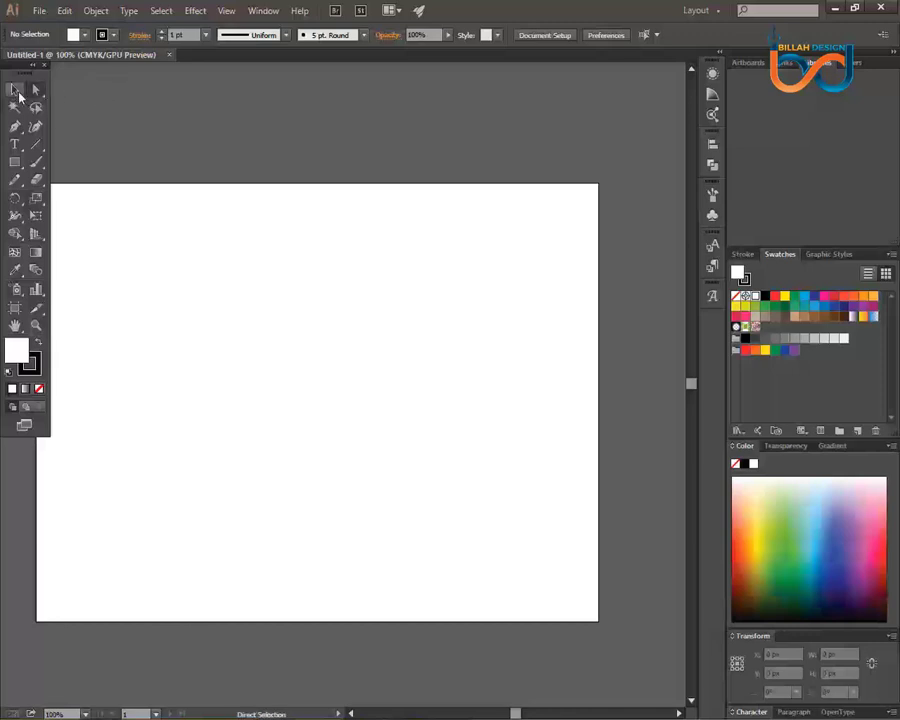
{"action": "left_click", "coordinate": [17, 92]}
{"action": "left_click", "coordinate": [38, 93]}
{"action": "left_click", "coordinate": [15, 91]}
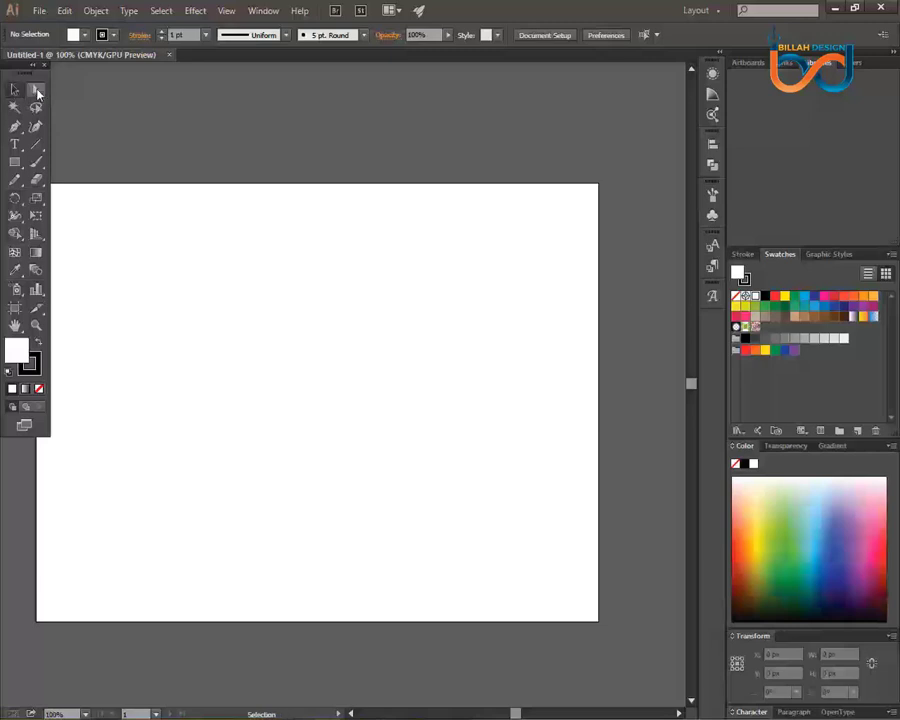
{"action": "left_click", "coordinate": [16, 91]}
{"action": "left_click", "coordinate": [37, 91]}
{"action": "left_click", "coordinate": [16, 91]}
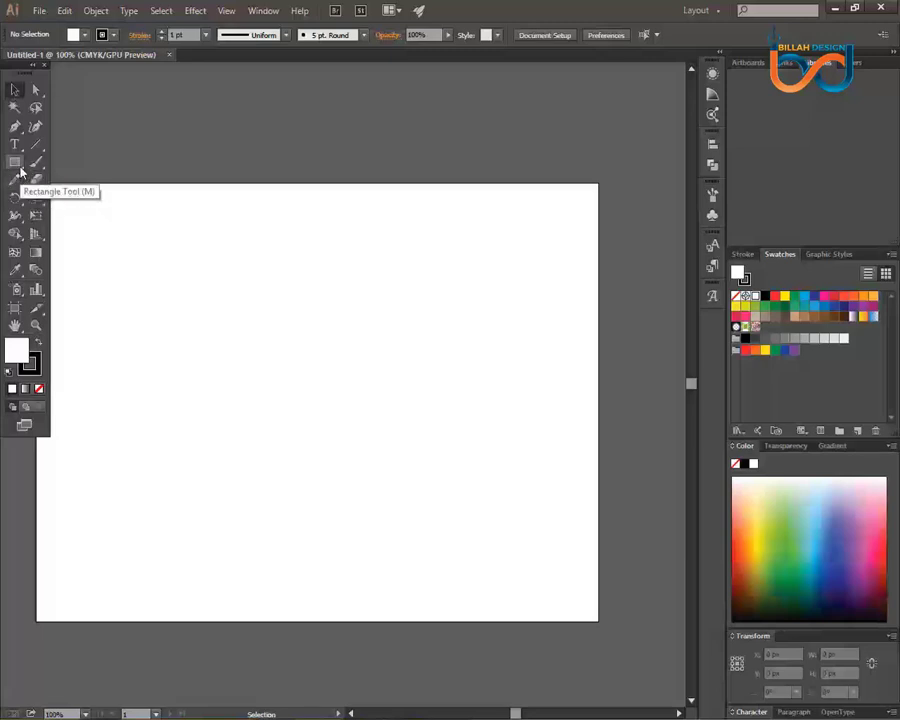
Tear off the Rectangle tool's group of shape tools as a floating palette and close it, keeping the Rectangle tool active.
{"action": "left_click", "coordinate": [20, 168]}
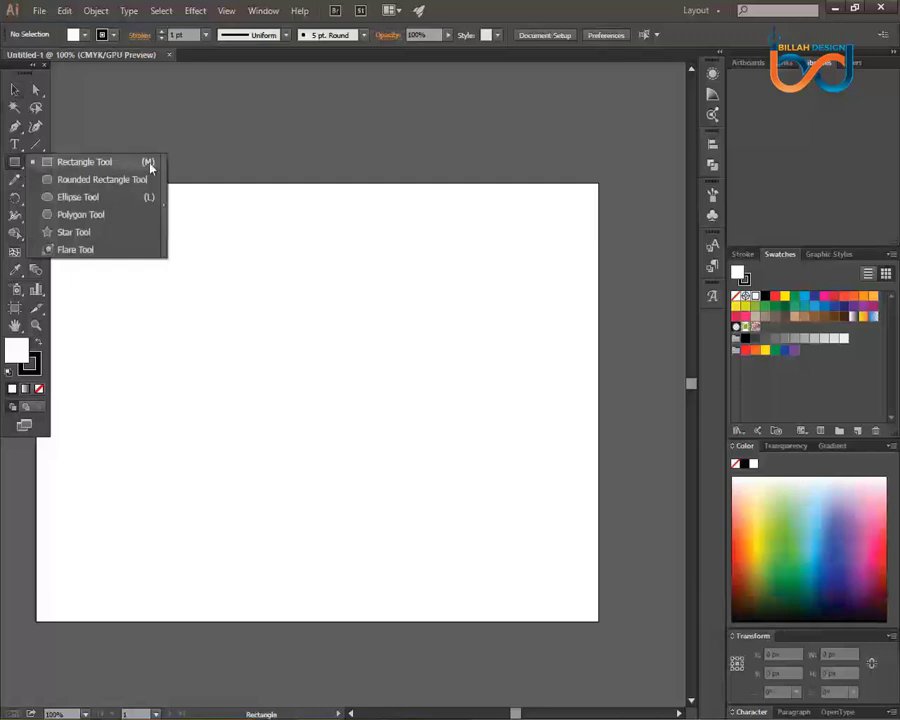
{"action": "left_click", "coordinate": [160, 205]}
{"action": "left_click_drag", "start_coordinate": [70, 180], "coordinate": [131, 142]}
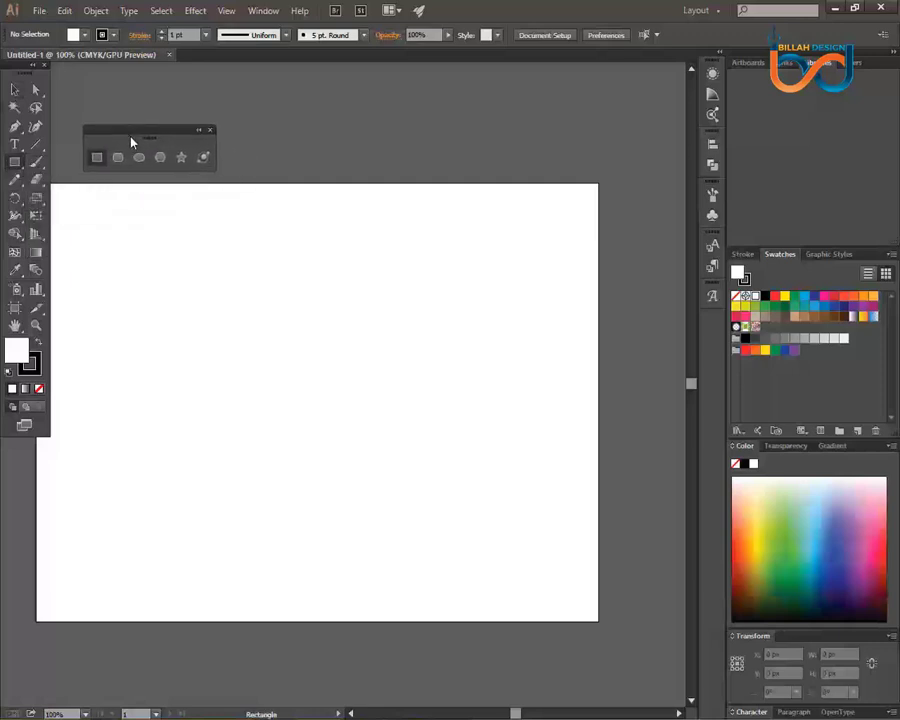
{"action": "left_click", "coordinate": [210, 131]}
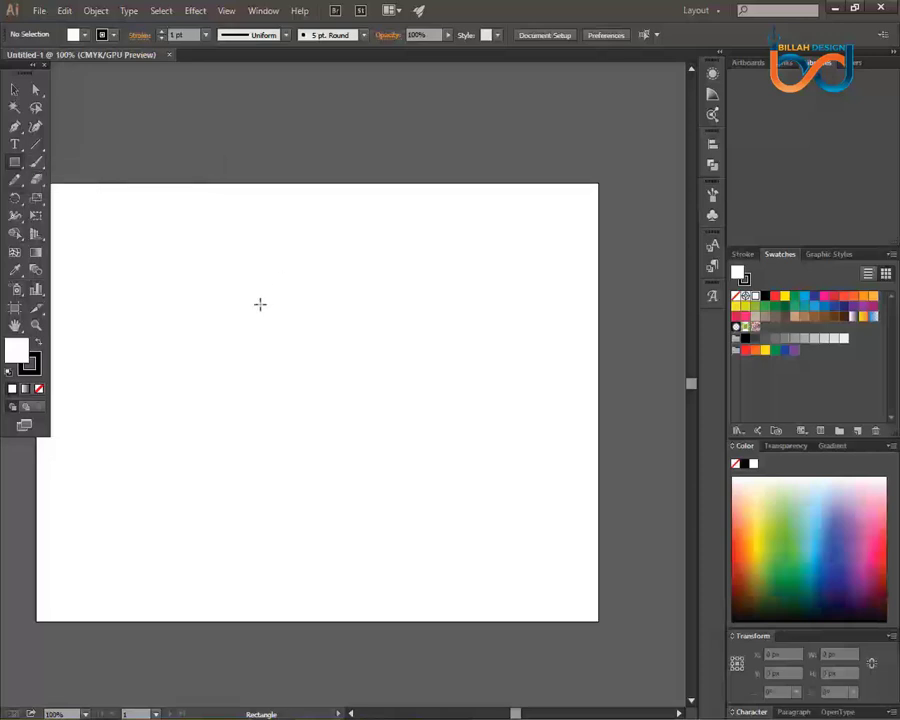
Draw a rectangle about 380 px wide, a large upright one over its right part and a narrow upright one over its left part.
{"action": "left_click_drag", "start_coordinate": [165, 258], "coordinate": [255, 336]}
{"action": "left_click_drag", "start_coordinate": [375, 418], "coordinate": [430, 444]}
{"action": "left_click_drag", "start_coordinate": [446, 211], "coordinate": [270, 538]}
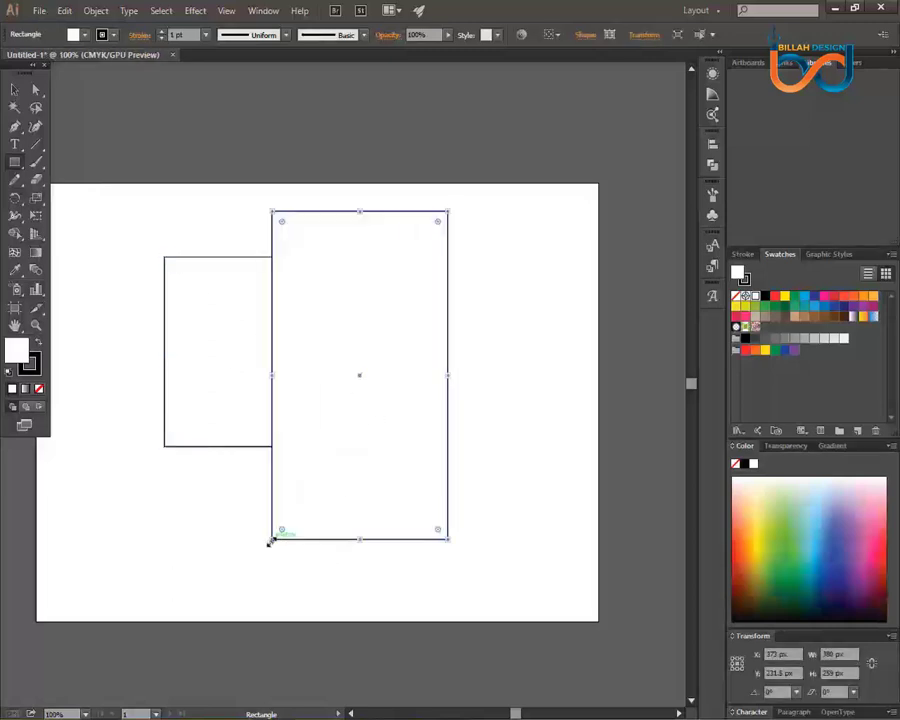
{"action": "mouse_move", "coordinate": [137, 237]}
{"action": "left_mouse_down"}
{"action": "mouse_move", "coordinate": [197, 454]}
{"action": "mouse_move", "coordinate": [227, 518]}
{"action": "left_mouse_up"}
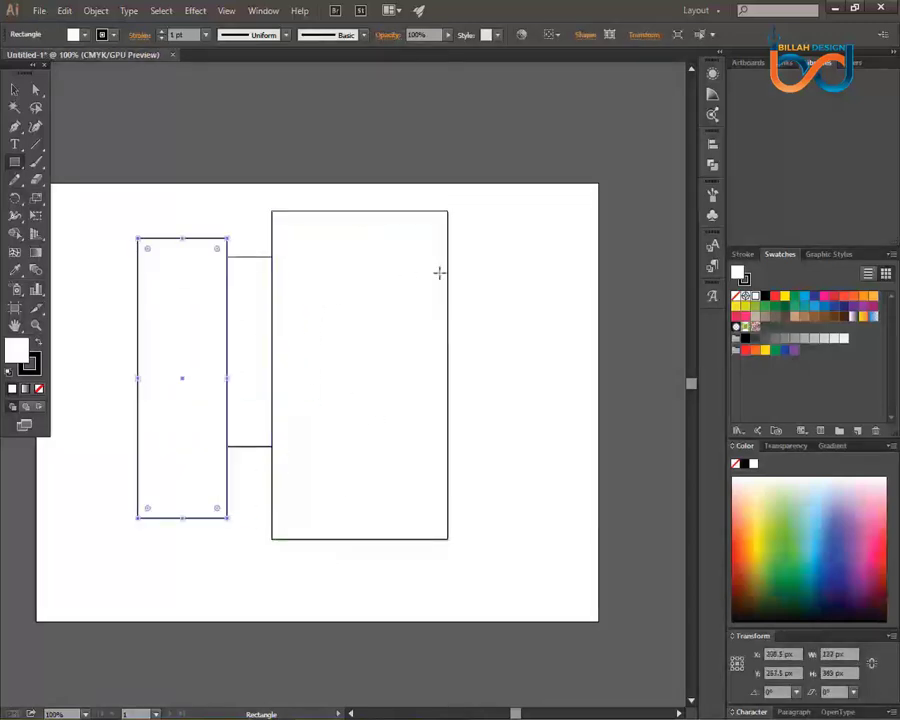
Draw two narrow upright rectangles in the artboard's empty right part, the lower one about 61 px wide, and deselect.
{"action": "left_click_drag", "start_coordinate": [537, 238], "coordinate": [567, 470]}
{"action": "left_click_drag", "start_coordinate": [478, 397], "coordinate": [521, 592]}
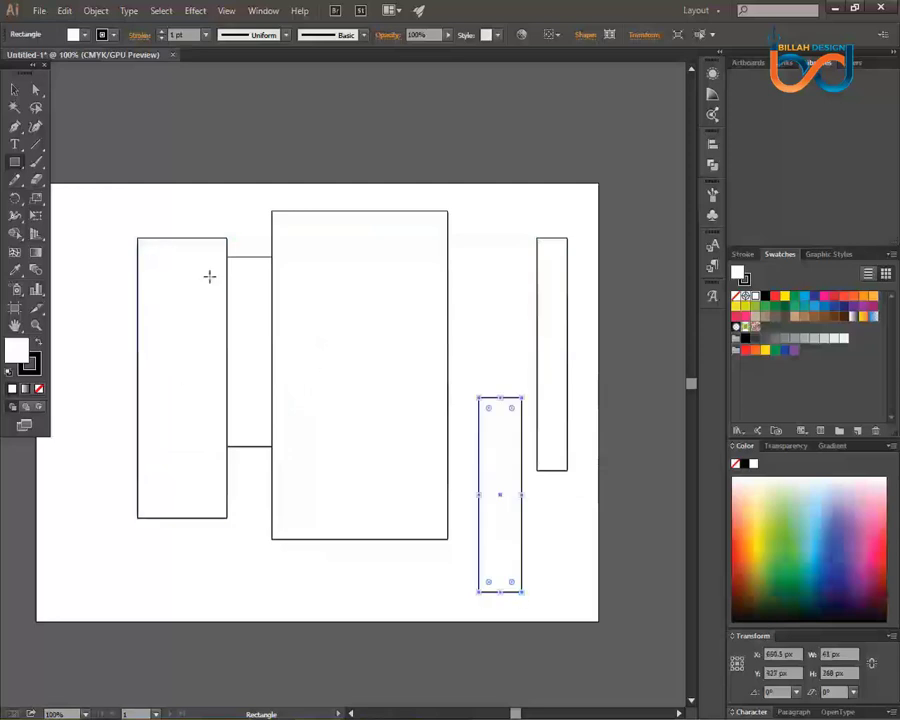
{"action": "left_click", "coordinate": [15, 89]}
{"action": "left_click", "coordinate": [195, 186]}
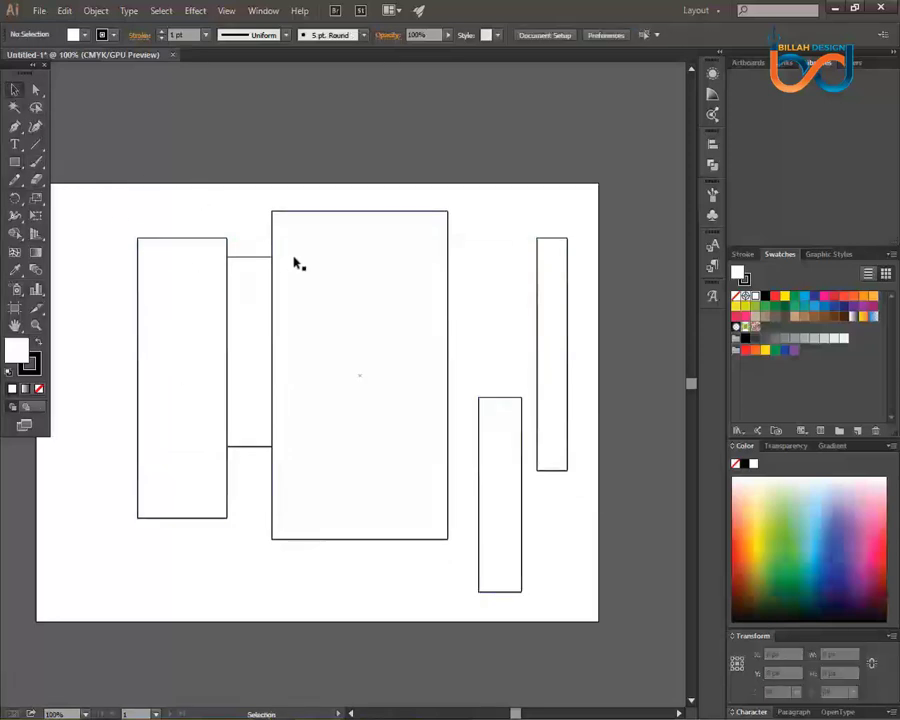
With the Selection tool, move the large rectangle slightly up and right, the lower narrow one up and the outer narrow one right.
{"action": "left_click", "coordinate": [16, 163]}
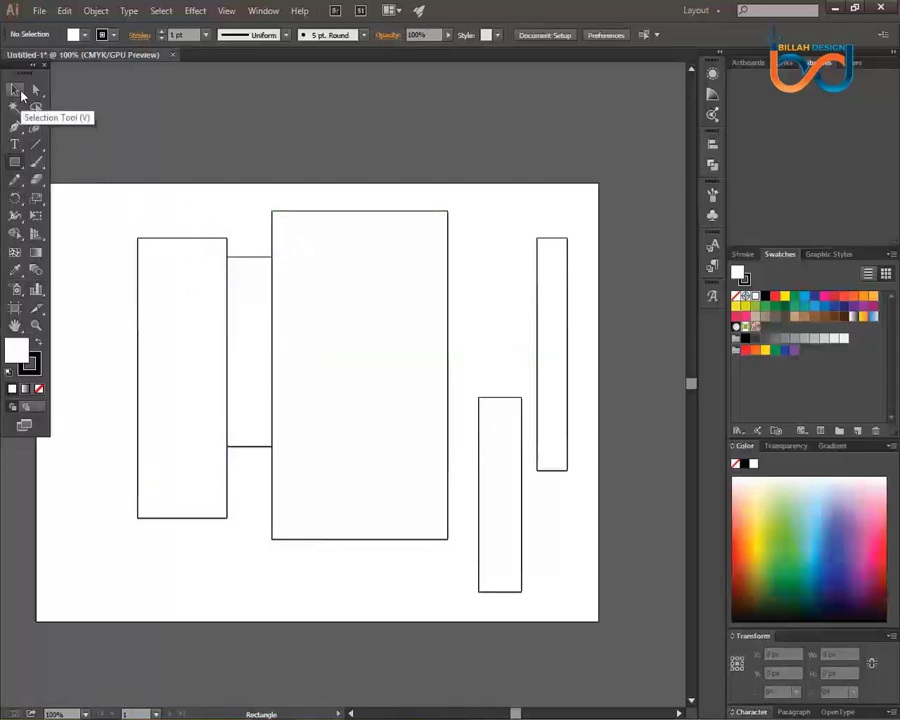
{"action": "left_click", "coordinate": [14, 90]}
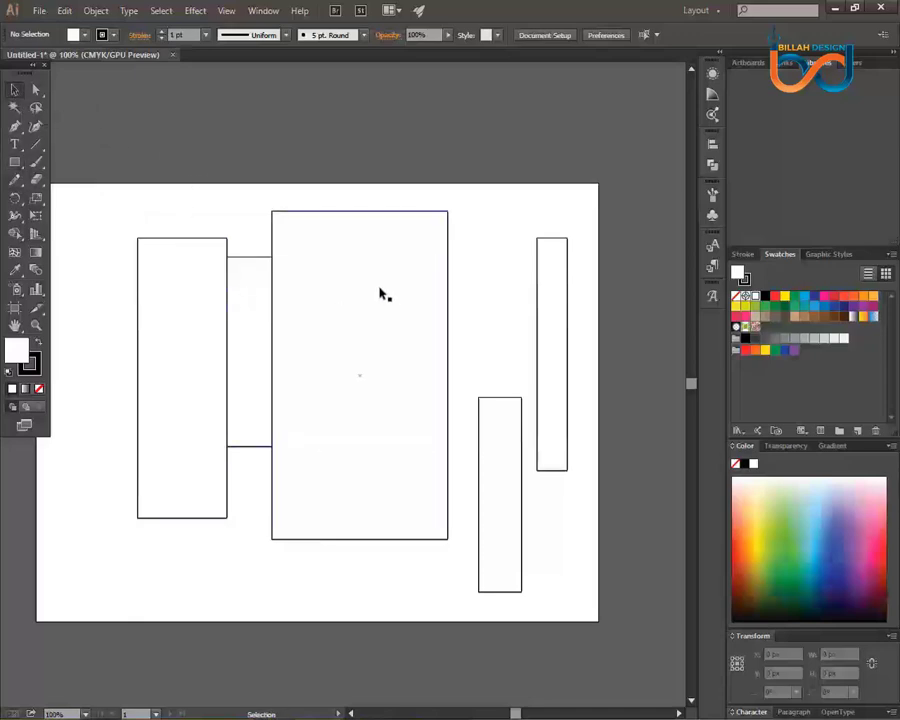
{"action": "left_click_drag", "start_coordinate": [388, 270], "coordinate": [406, 256]}
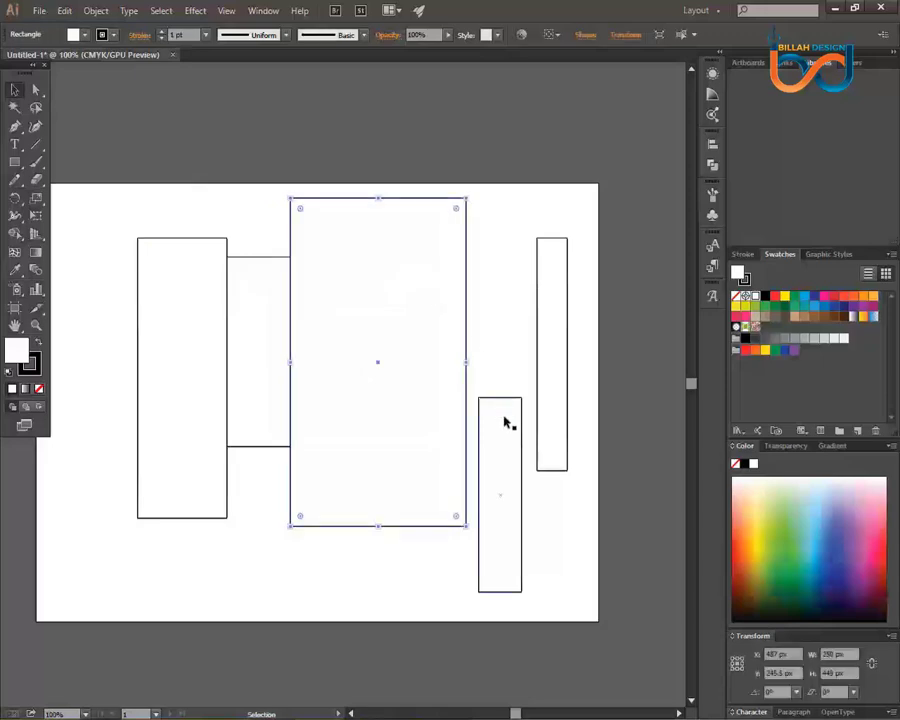
{"action": "left_click_drag", "start_coordinate": [507, 428], "coordinate": [499, 341]}
{"action": "left_click_drag", "start_coordinate": [549, 361], "coordinate": [572, 359]}
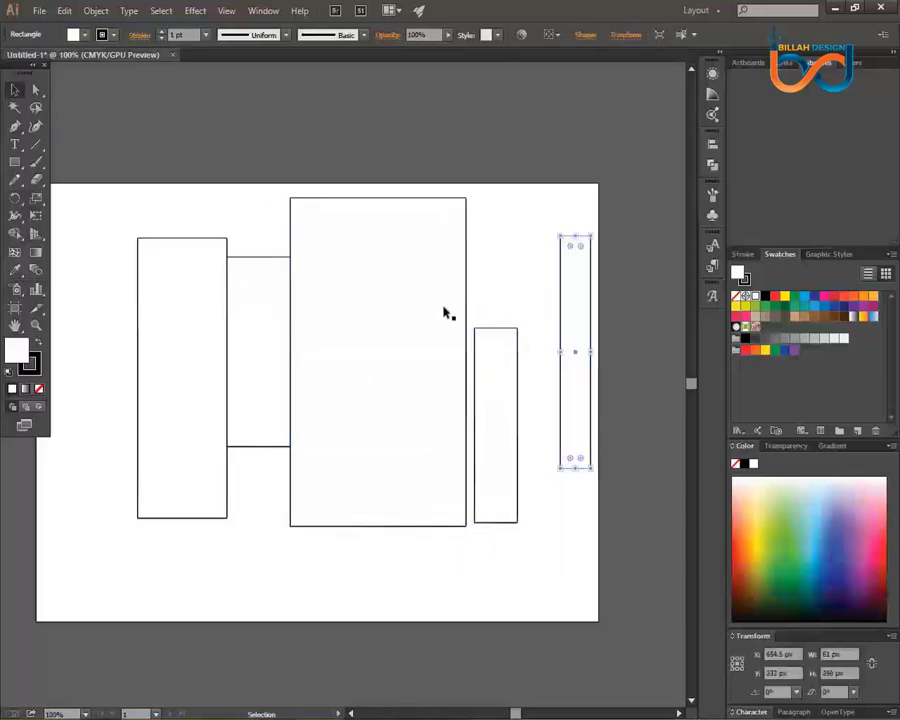
Spread the overlapping rectangles apart: the wide one across the artboard's bottom edge, the left upright and the large one across its top edge.
{"action": "left_click_drag", "start_coordinate": [396, 272], "coordinate": [421, 255]}
{"action": "left_click_drag", "start_coordinate": [300, 330], "coordinate": [263, 571]}
{"action": "left_click_drag", "start_coordinate": [170, 375], "coordinate": [115, 240]}
{"action": "left_click_drag", "start_coordinate": [375, 305], "coordinate": [251, 285]}
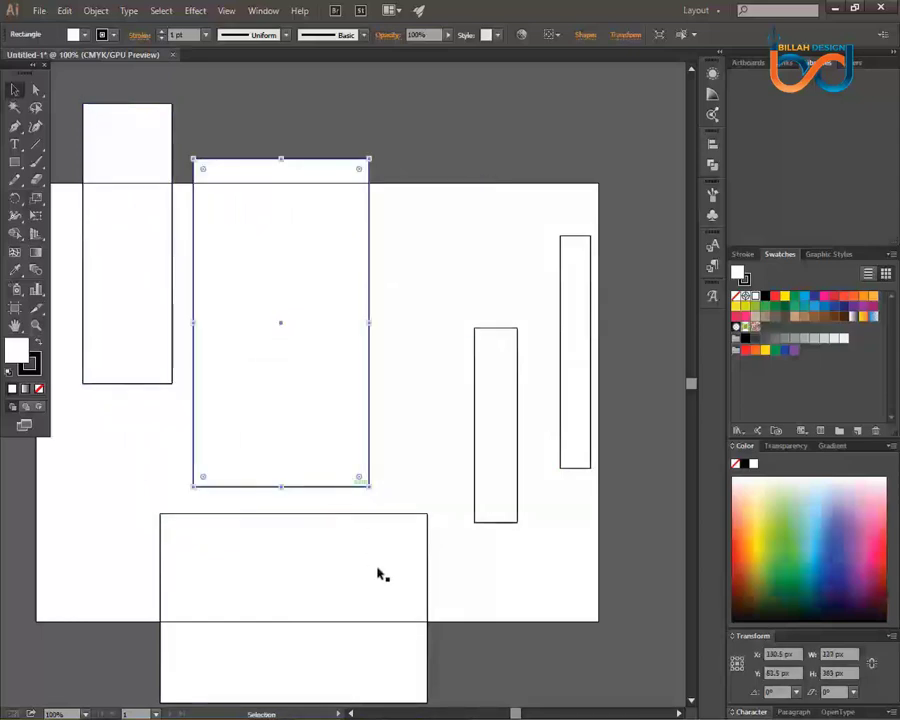
Move the wide rectangle up and back to the bottom edge, the inner narrow one up and the large one up and right.
{"action": "left_click_drag", "start_coordinate": [389, 528], "coordinate": [409, 323]}
{"action": "left_click_drag", "start_coordinate": [502, 380], "coordinate": [502, 265]}
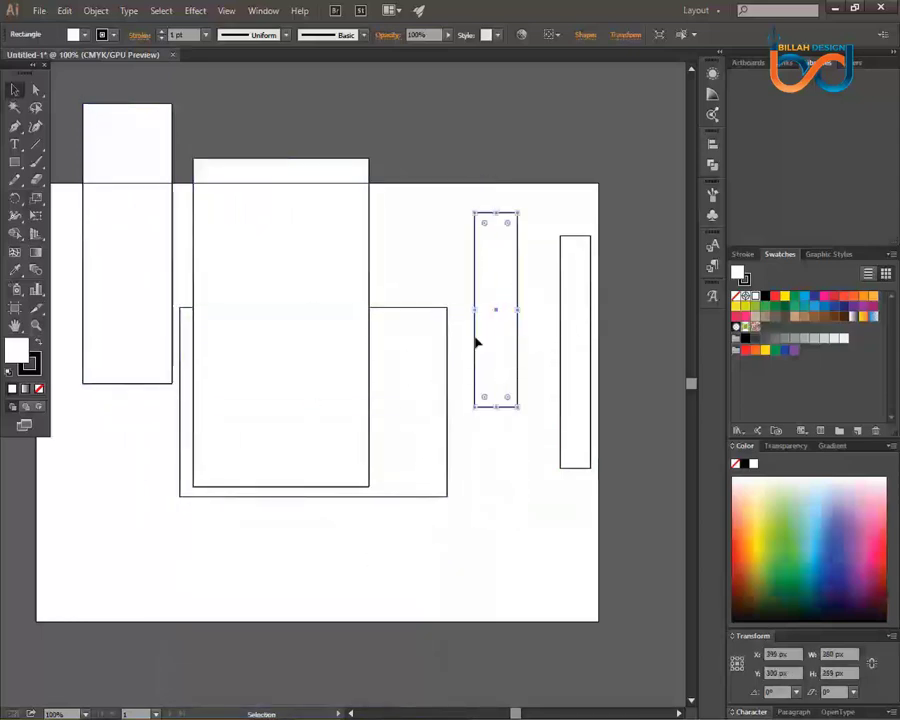
{"action": "left_click_drag", "start_coordinate": [421, 370], "coordinate": [439, 533]}
{"action": "left_click", "coordinate": [536, 494]}
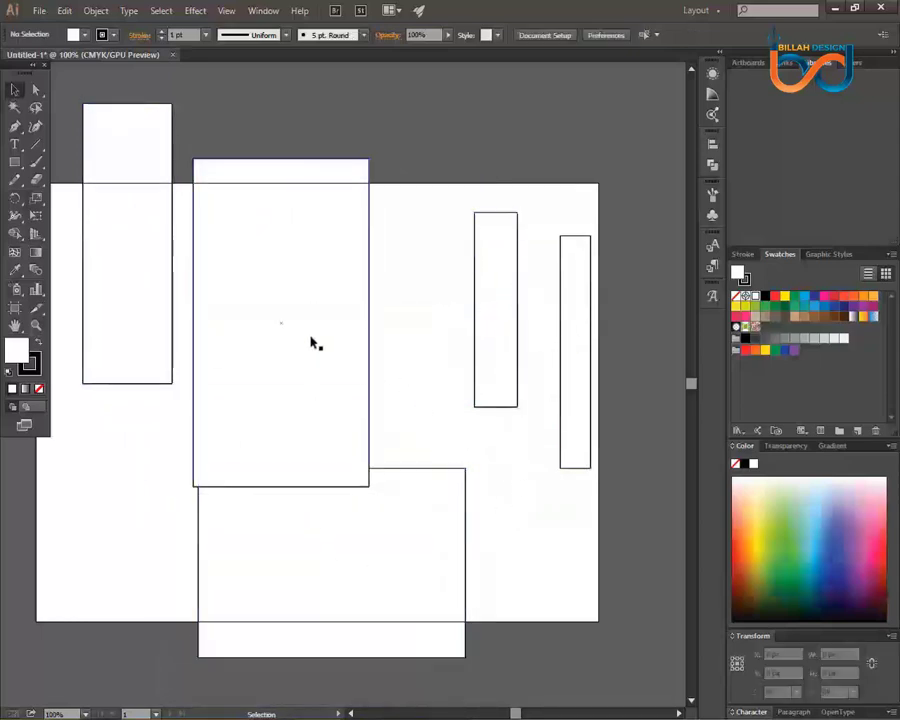
{"action": "left_click_drag", "start_coordinate": [310, 340], "coordinate": [352, 314]}
With the Direct Selection tool, move the wide rectangle up-left, the large one to the lower right and both narrow ones across the top edge.
{"action": "left_click", "coordinate": [35, 89]}
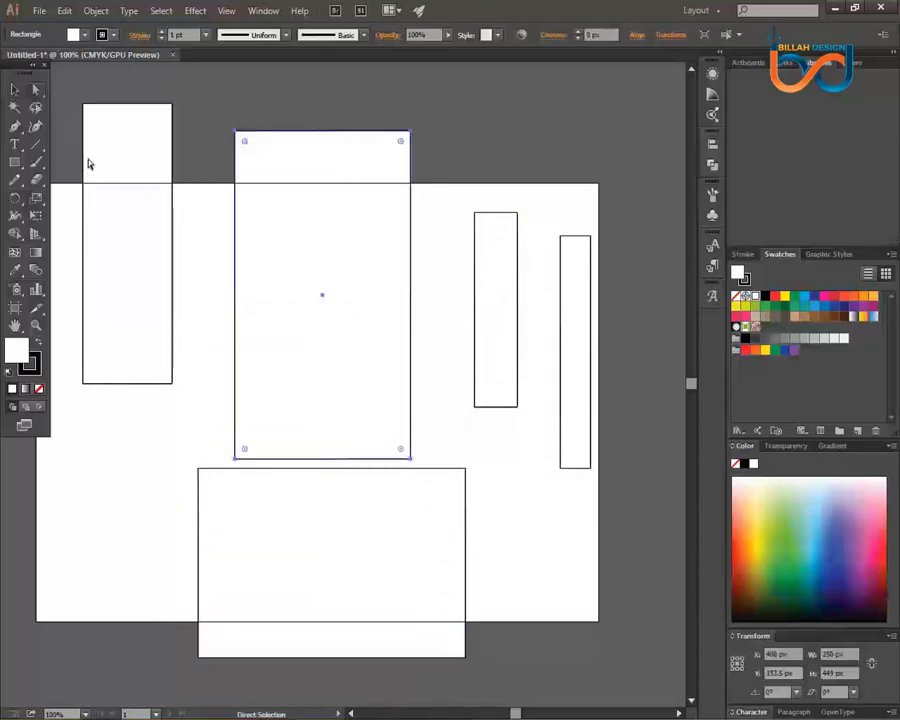
{"action": "left_click_drag", "start_coordinate": [300, 573], "coordinate": [195, 451]}
{"action": "left_click_drag", "start_coordinate": [311, 291], "coordinate": [450, 549]}
{"action": "left_click_drag", "start_coordinate": [491, 334], "coordinate": [342, 265]}
{"action": "left_click_drag", "start_coordinate": [575, 331], "coordinate": [458, 248]}
{"action": "left_click", "coordinate": [486, 301]}
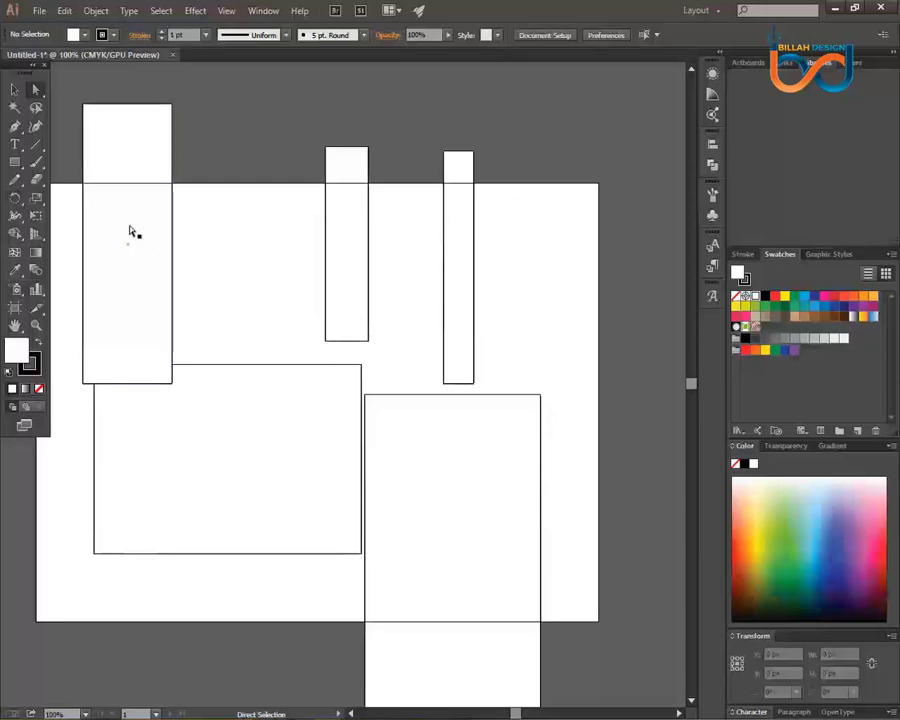
Move the left upright rectangle right and back left with the Direct Selection tool, and deselect it.
{"action": "left_click_drag", "start_coordinate": [129, 231], "coordinate": [184, 203]}
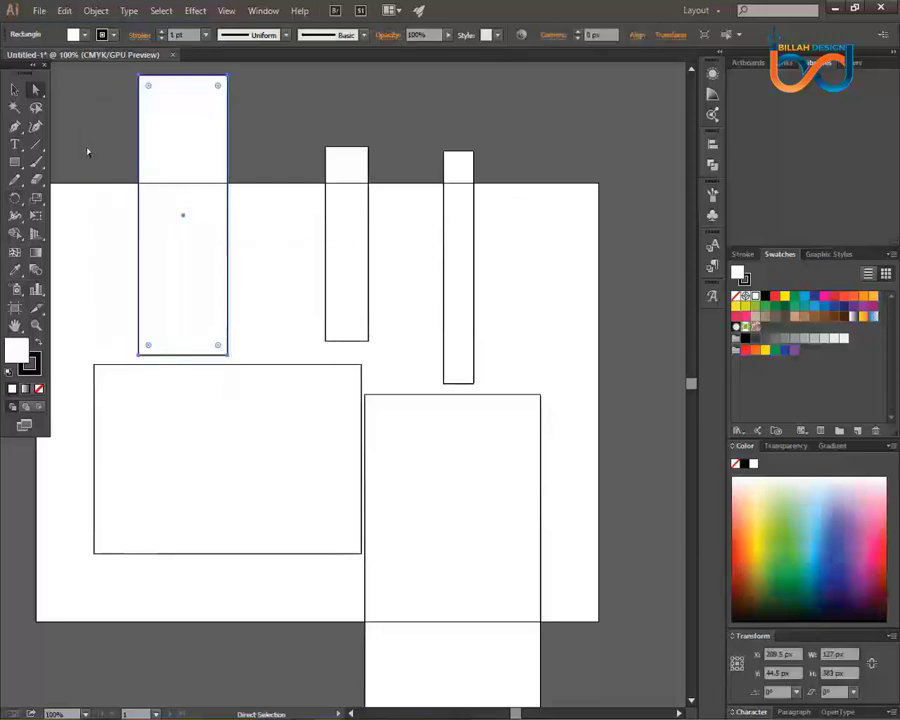
{"action": "left_click", "coordinate": [33, 94]}
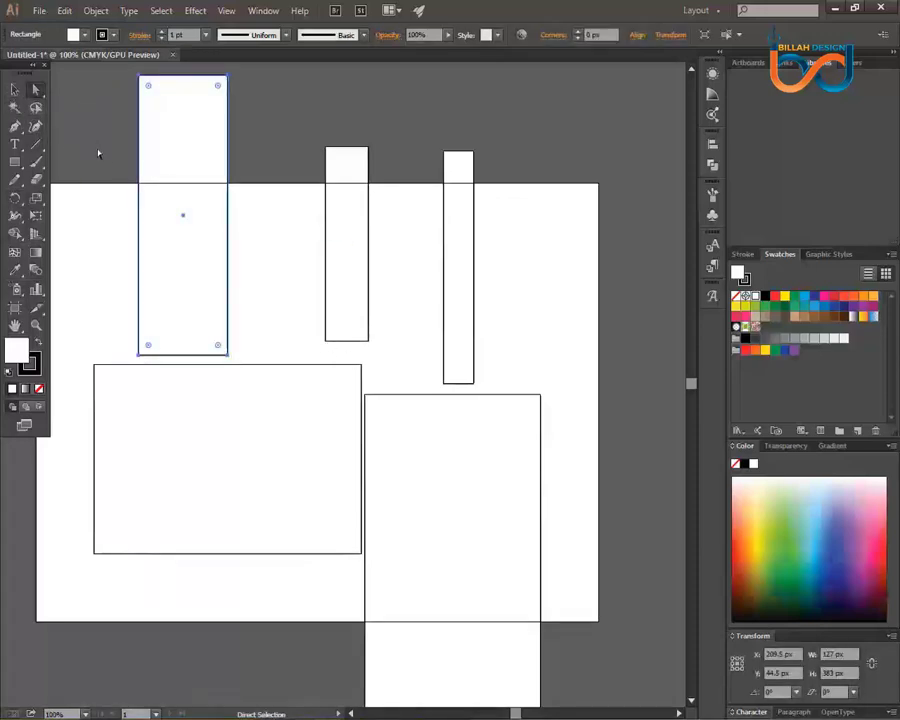
{"action": "left_click_drag", "start_coordinate": [196, 195], "coordinate": [143, 190]}
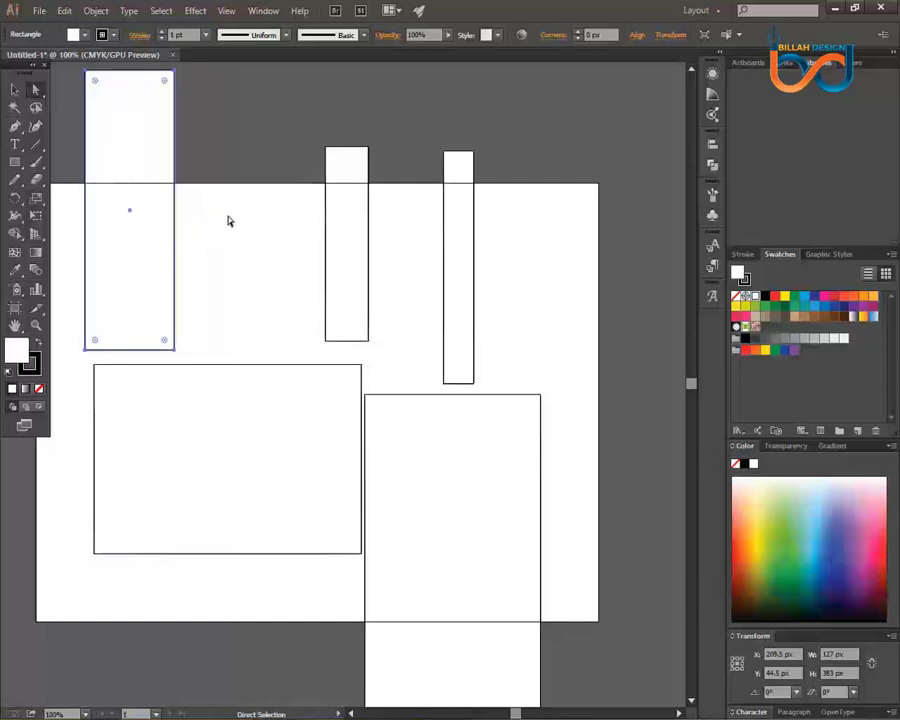
{"action": "left_click", "coordinate": [229, 221]}
With the Selection tool, move the left upright rectangle in stages to the right until it overlaps the wide rectangle, and deselect it.
{"action": "left_click", "coordinate": [16, 91]}
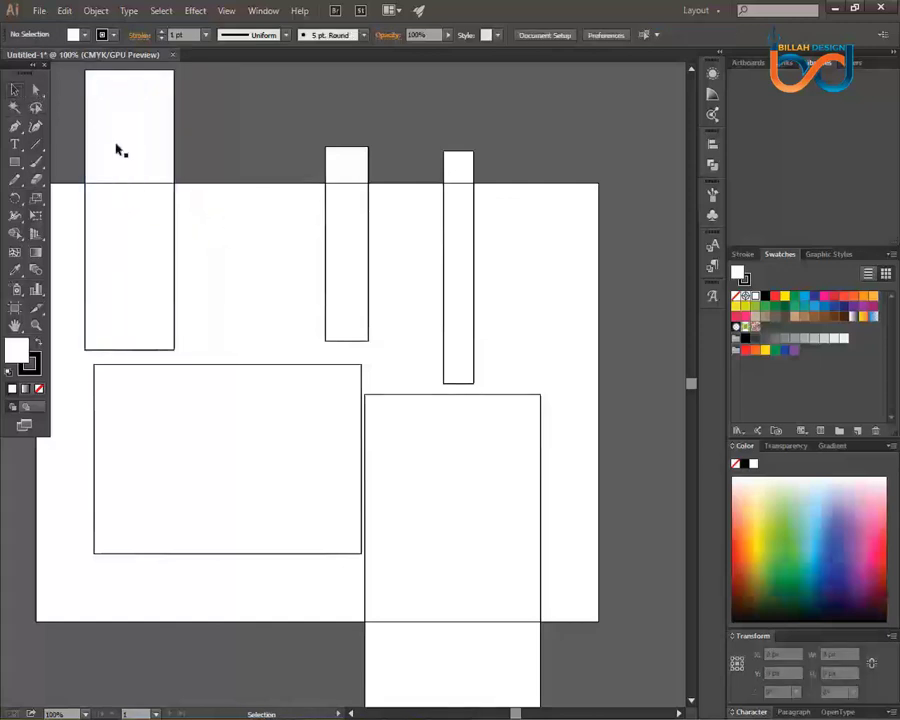
{"action": "left_click_drag", "start_coordinate": [147, 183], "coordinate": [157, 183]}
{"action": "left_click_drag", "start_coordinate": [172, 199], "coordinate": [214, 168]}
{"action": "left_click", "coordinate": [268, 236]}
{"action": "left_click_drag", "start_coordinate": [237, 240], "coordinate": [227, 256]}
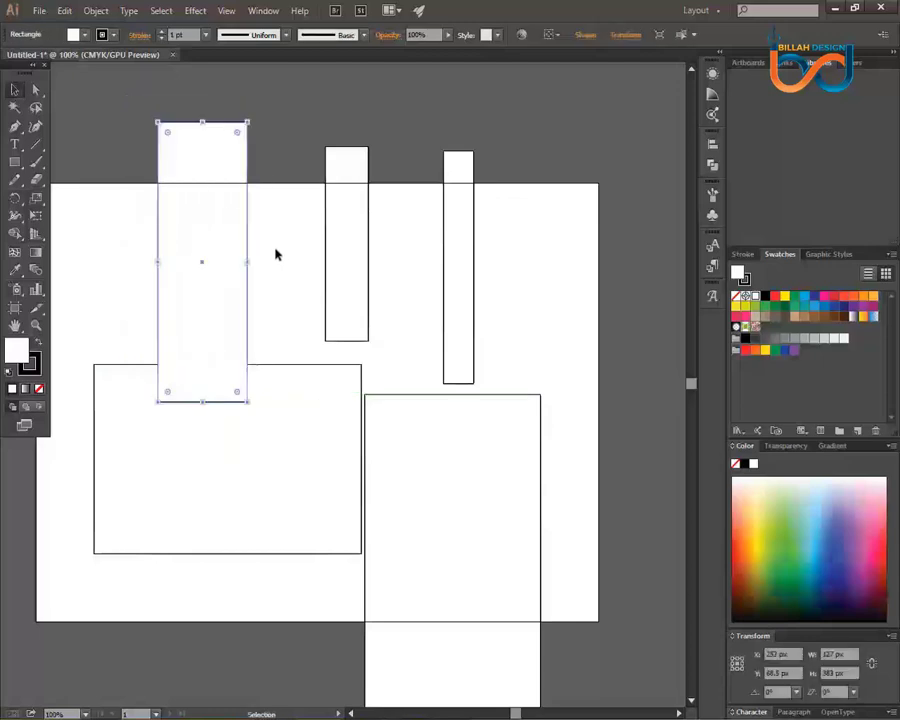
{"action": "left_click", "coordinate": [280, 250]}
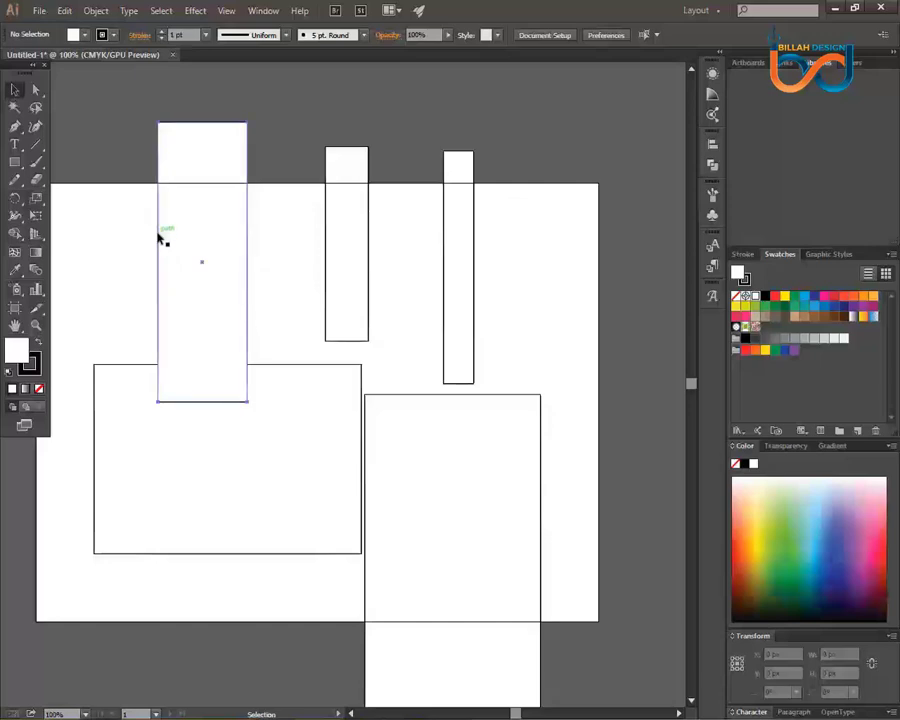
Move the left upright rectangle with the Selection tool by its left edge, right edge and upper-right corner, and deselect it.
{"action": "left_click_drag", "start_coordinate": [158, 238], "coordinate": [103, 203]}
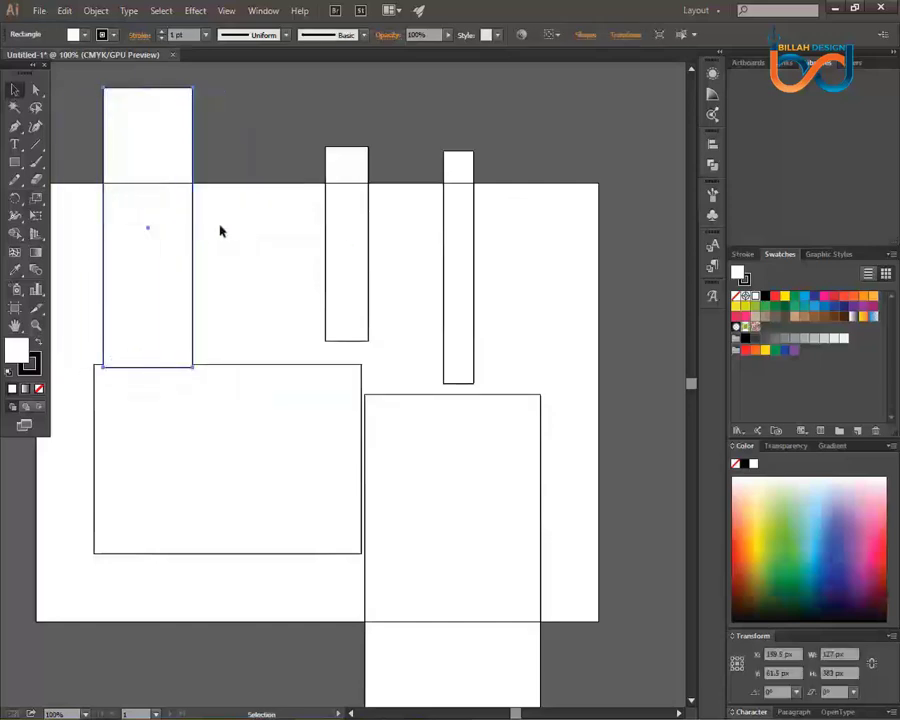
{"action": "left_click_drag", "start_coordinate": [195, 222], "coordinate": [267, 264]}
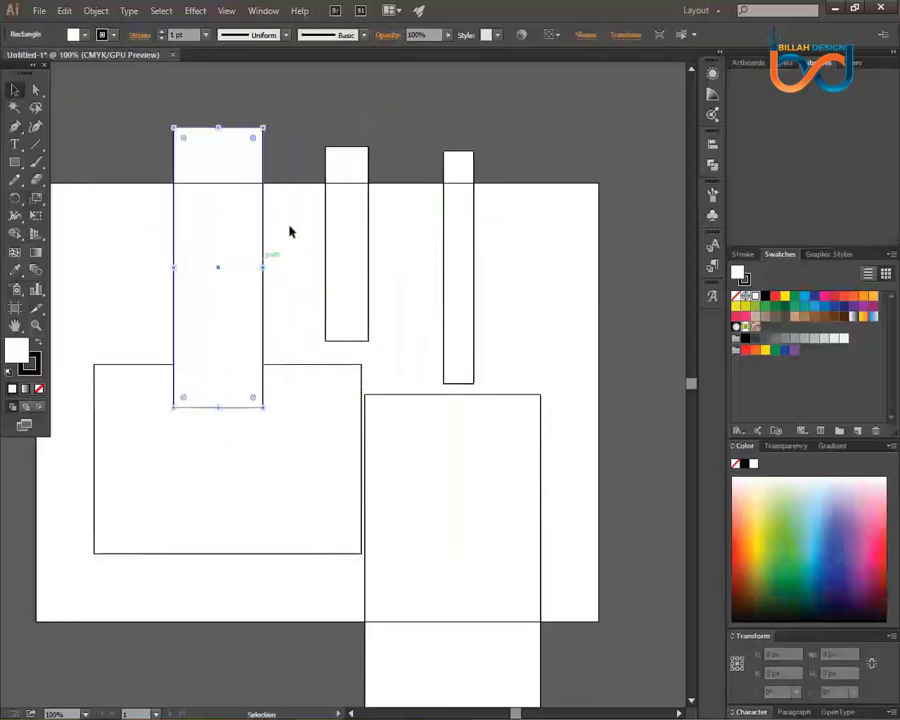
{"action": "left_click", "coordinate": [290, 232]}
{"action": "left_click_drag", "start_coordinate": [263, 133], "coordinate": [166, 104]}
{"action": "left_click", "coordinate": [245, 189]}
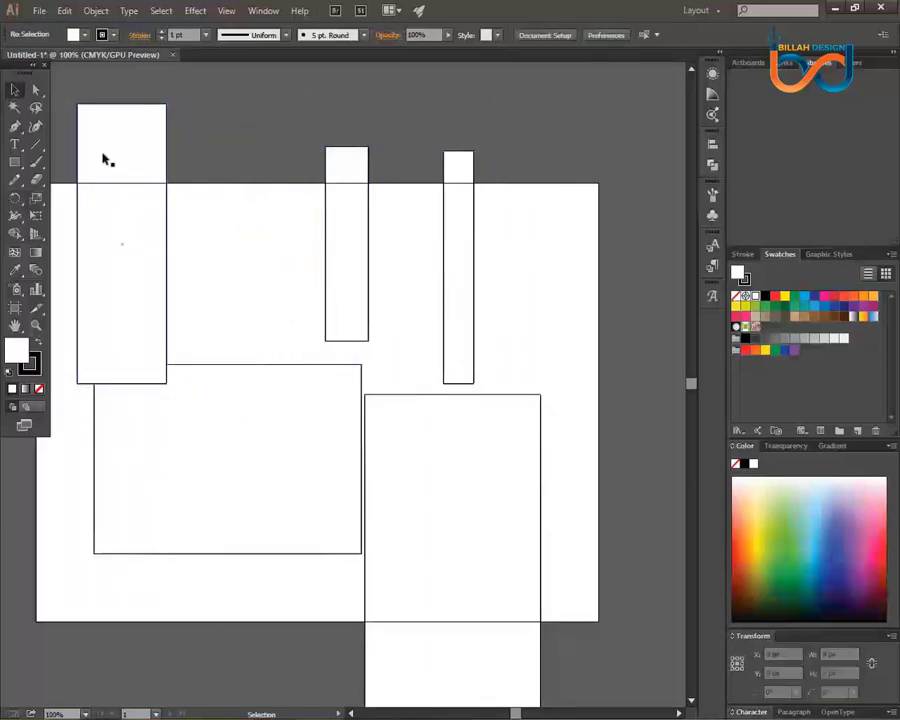
With the Direct Selection tool, move the left upright rectangle around by its interior, ending over the wide rectangle's upper-left part, and deselect it.
{"action": "key", "text": "a"}
{"action": "left_click_drag", "start_coordinate": [112, 158], "coordinate": [119, 195]}
{"action": "left_click", "coordinate": [263, 255]}
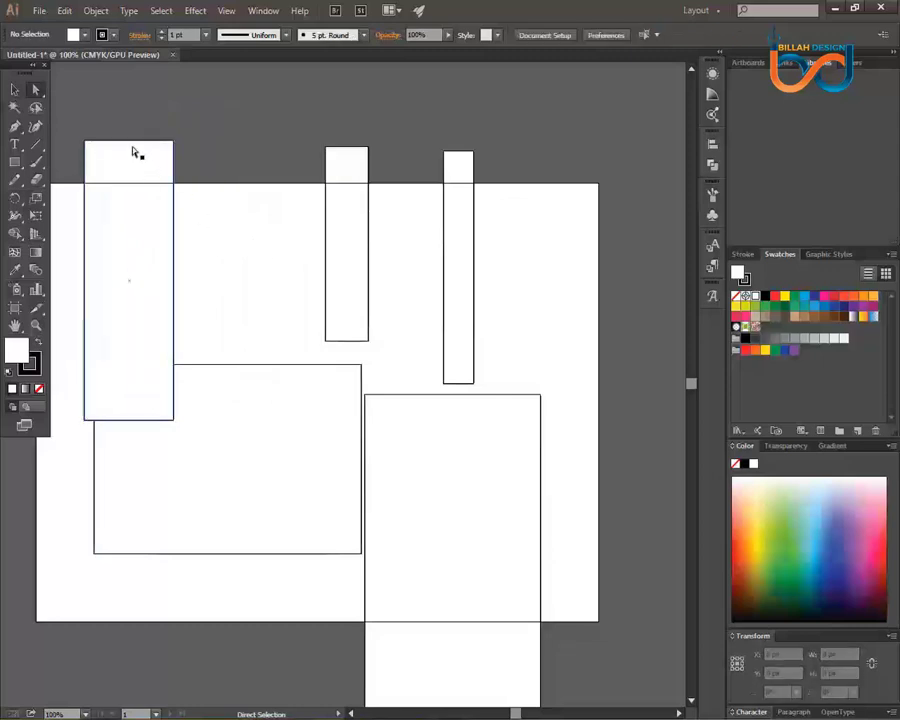
{"action": "left_click_drag", "start_coordinate": [137, 152], "coordinate": [227, 149]}
{"action": "left_click_drag", "start_coordinate": [229, 207], "coordinate": [173, 165]}
{"action": "left_click", "coordinate": [261, 267]}
{"action": "left_click_drag", "start_coordinate": [176, 262], "coordinate": [239, 211]}
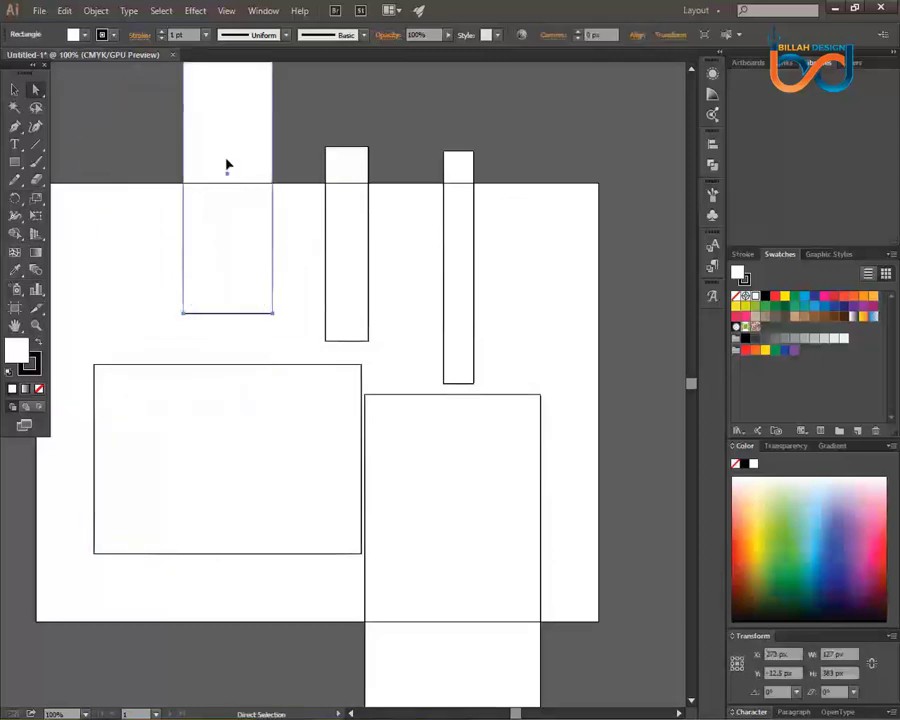
{"action": "left_click_drag", "start_coordinate": [227, 166], "coordinate": [159, 213]}
{"action": "left_click", "coordinate": [205, 256]}
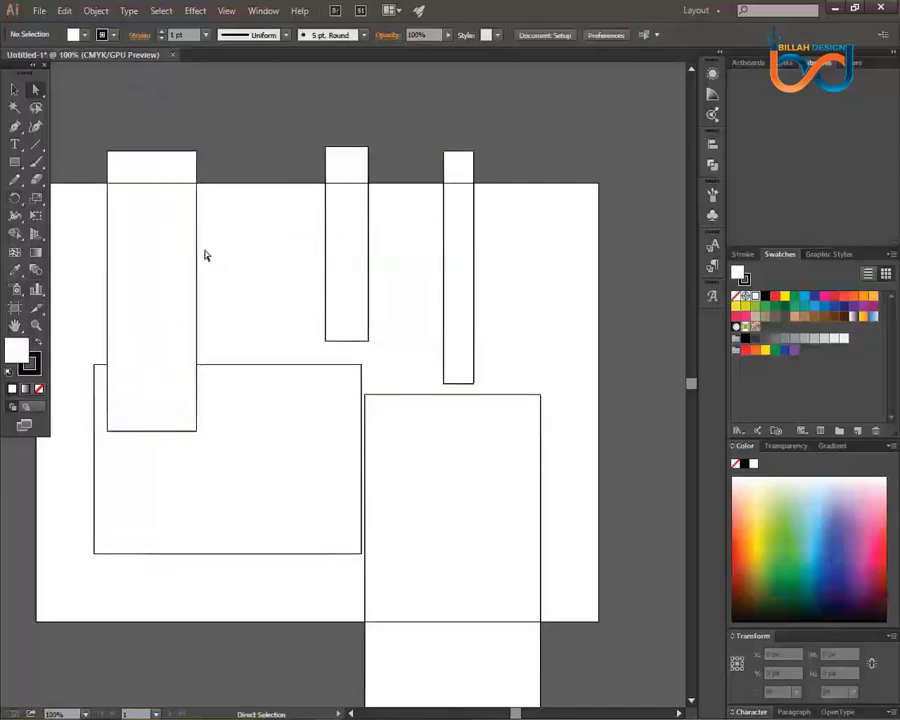
Distort the left upright rectangle by pulling its right edge outward and its upper-right corner up and right, and deselect it.
{"action": "left_click_drag", "start_coordinate": [200, 248], "coordinate": [252, 265]}
{"action": "left_click", "coordinate": [291, 257]}
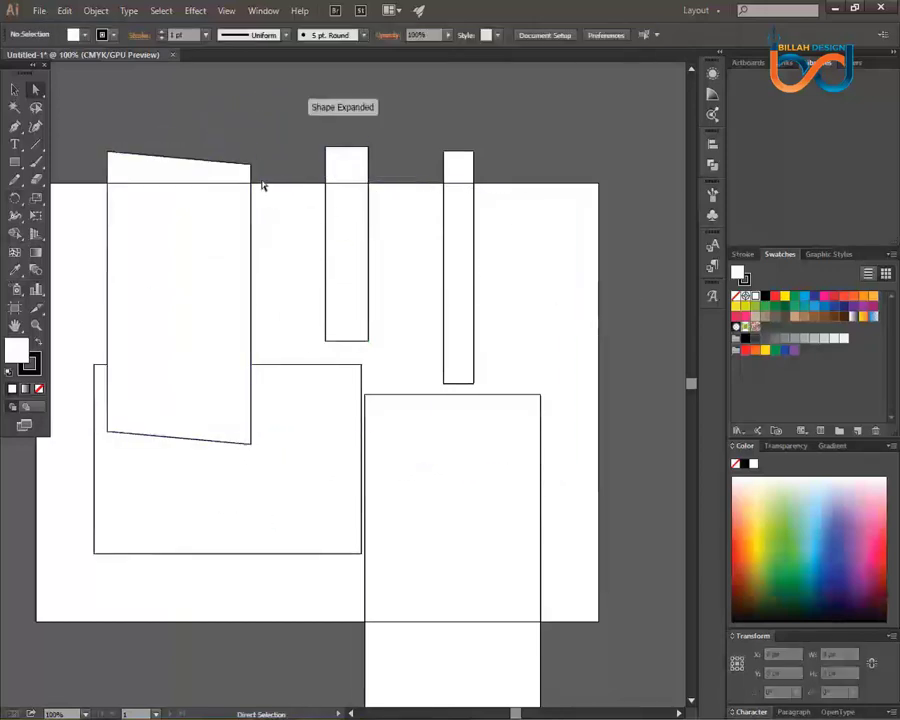
{"action": "left_click_drag", "start_coordinate": [254, 171], "coordinate": [283, 148]}
{"action": "left_click", "coordinate": [70, 114]}
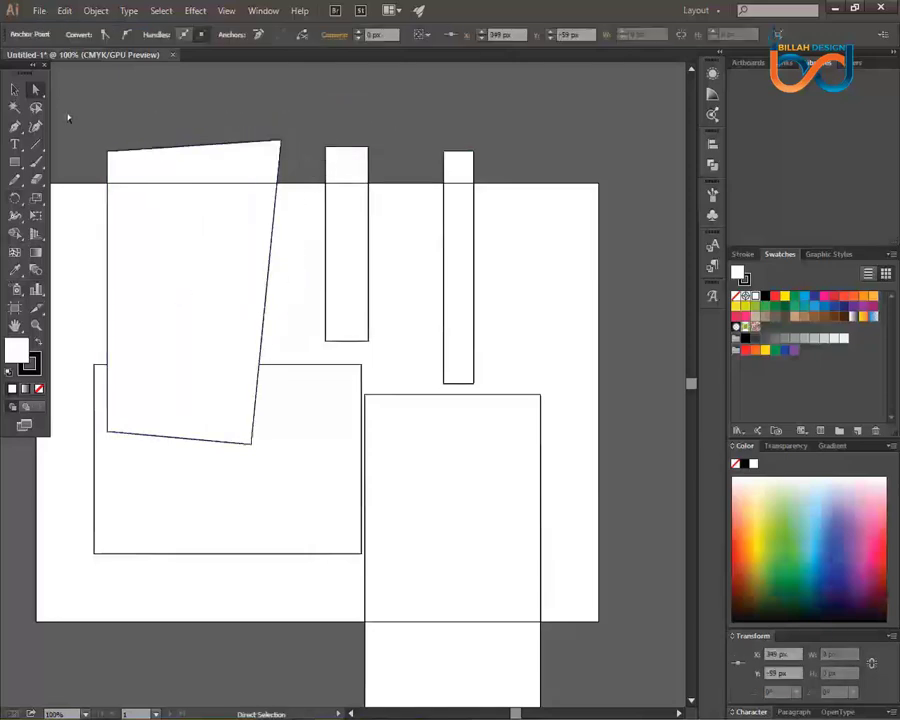
With the Selection tool, move the whole distorted shape first by its upper-right corner and again by its interior, and deselect it.
{"action": "left_click", "coordinate": [14, 89]}
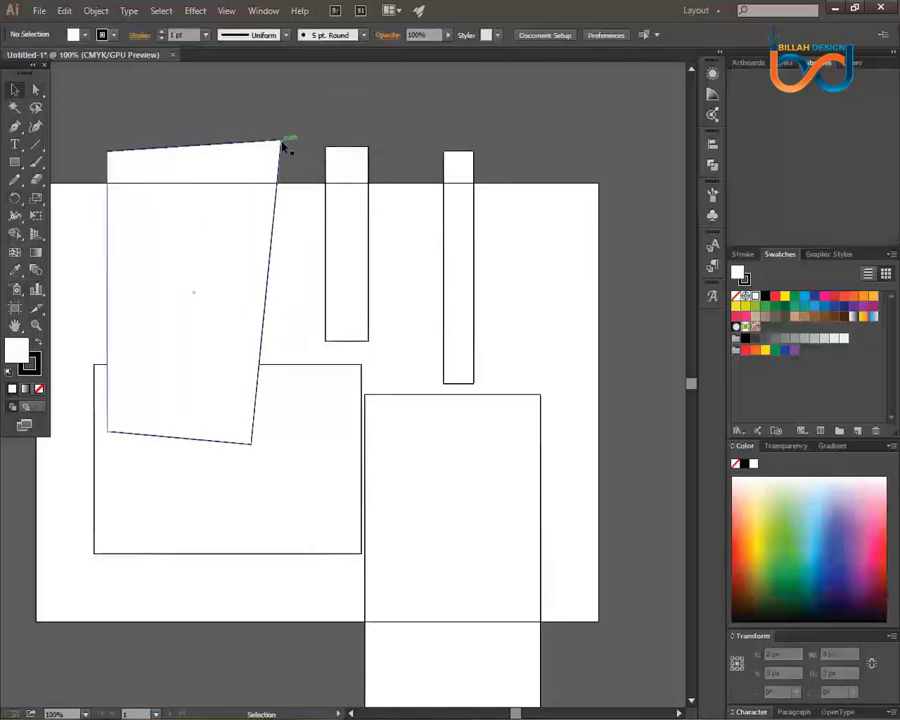
{"action": "left_click_drag", "start_coordinate": [283, 147], "coordinate": [267, 187]}
{"action": "left_click_drag", "start_coordinate": [206, 254], "coordinate": [251, 236]}
{"action": "left_click", "coordinate": [498, 268]}
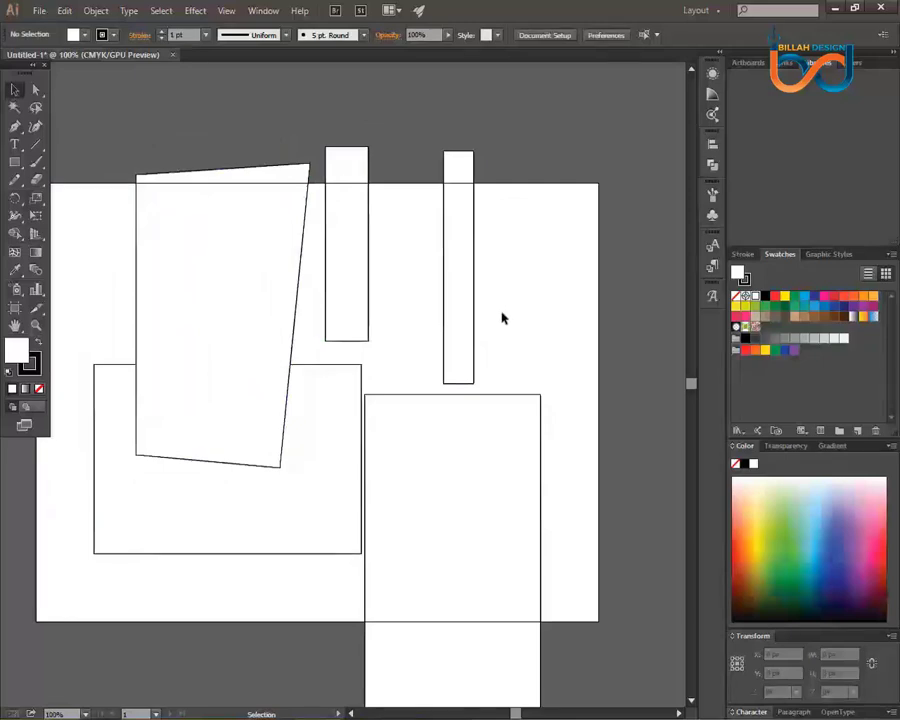
Select all the shapes with a marquee, delete them and undo the deletion.
{"action": "left_click_drag", "start_coordinate": [92, 194], "coordinate": [530, 476]}
{"action": "key", "text": "Delete"}
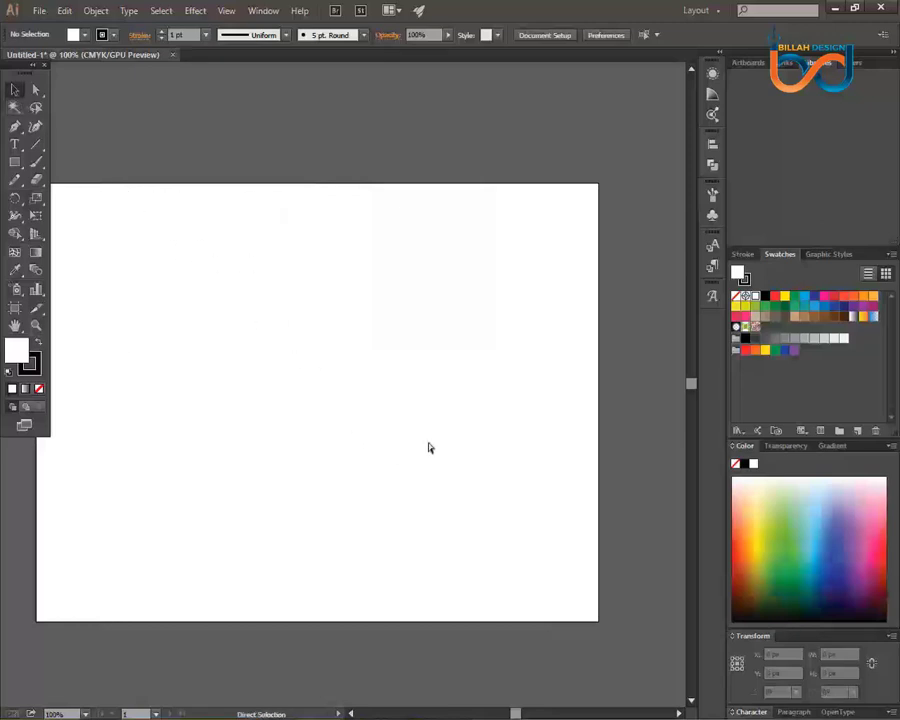
{"action": "key", "text": "ctrl+z"}
Clear the selection and move the large rectangle up and right so that it overlaps the outer narrow rectangle.
{"action": "left_click", "coordinate": [612, 470]}
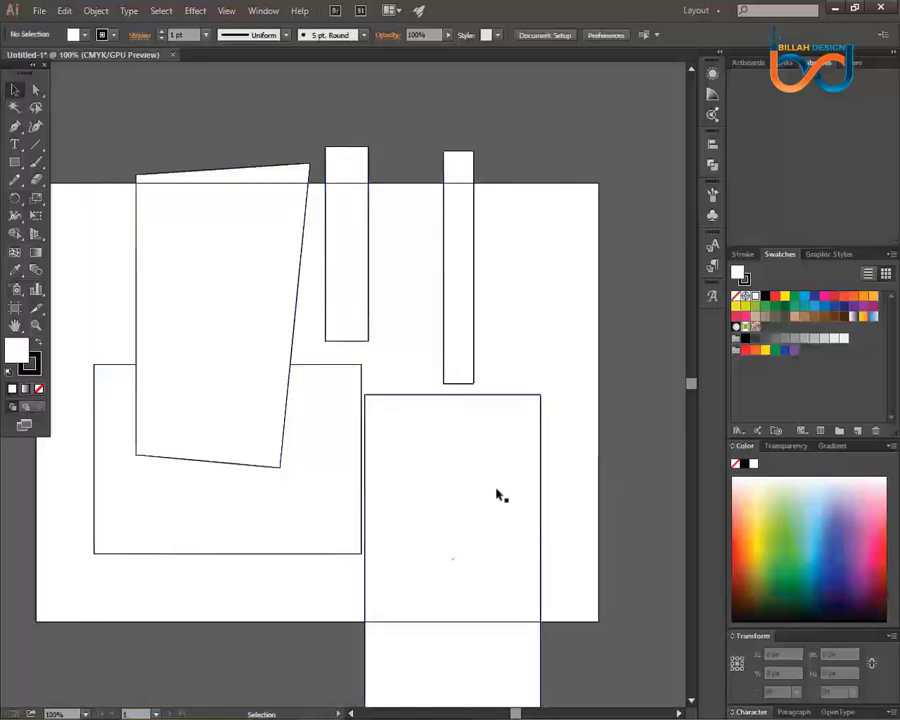
{"action": "left_click_drag", "start_coordinate": [498, 492], "coordinate": [533, 417]}
{"action": "left_click", "coordinate": [547, 252]}
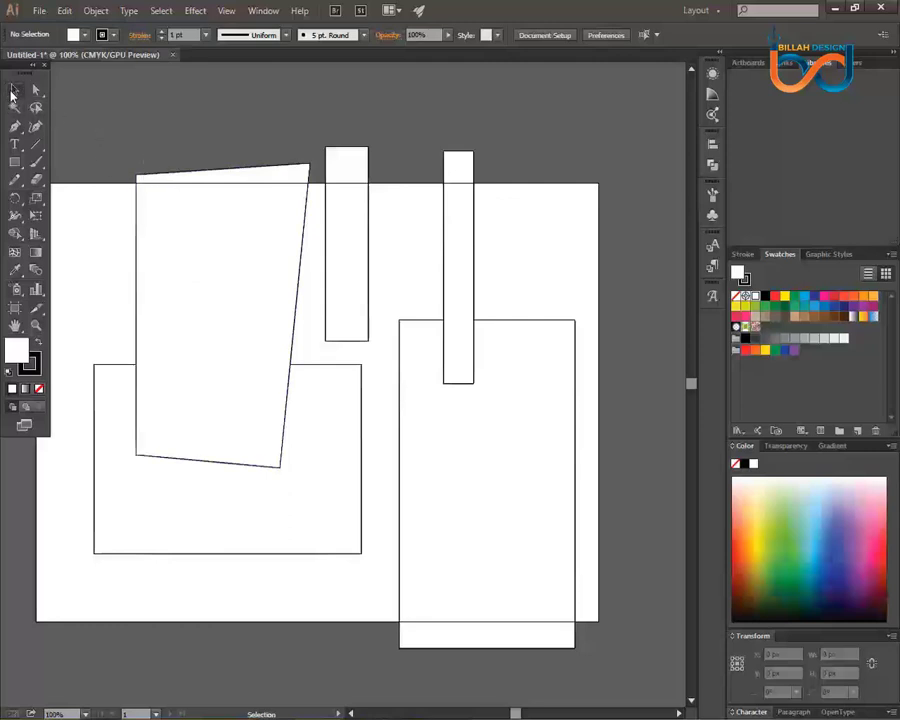
Practise marquee-selecting the shapes from different corners of the artboard, clearing the selection each time.
{"action": "left_click_drag", "start_coordinate": [93, 183], "coordinate": [585, 520]}
{"action": "left_click", "coordinate": [530, 256]}
{"action": "left_click_drag", "start_coordinate": [83, 112], "coordinate": [512, 410]}
{"action": "left_click", "coordinate": [592, 183]}
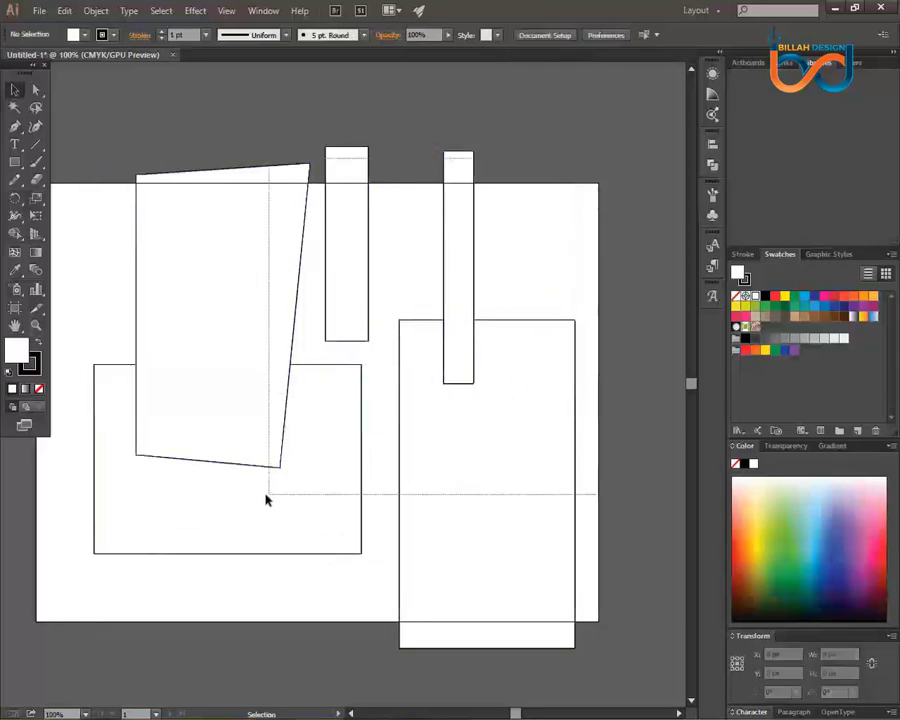
{"action": "left_click", "coordinate": [277, 500]}
{"action": "left_click", "coordinate": [609, 148]}
Marquee-select all five shapes from the upper-right corner toward the lower left, delete them, undo the deletion and deselect.
{"action": "left_click_drag", "start_coordinate": [609, 148], "coordinate": [187, 512]}
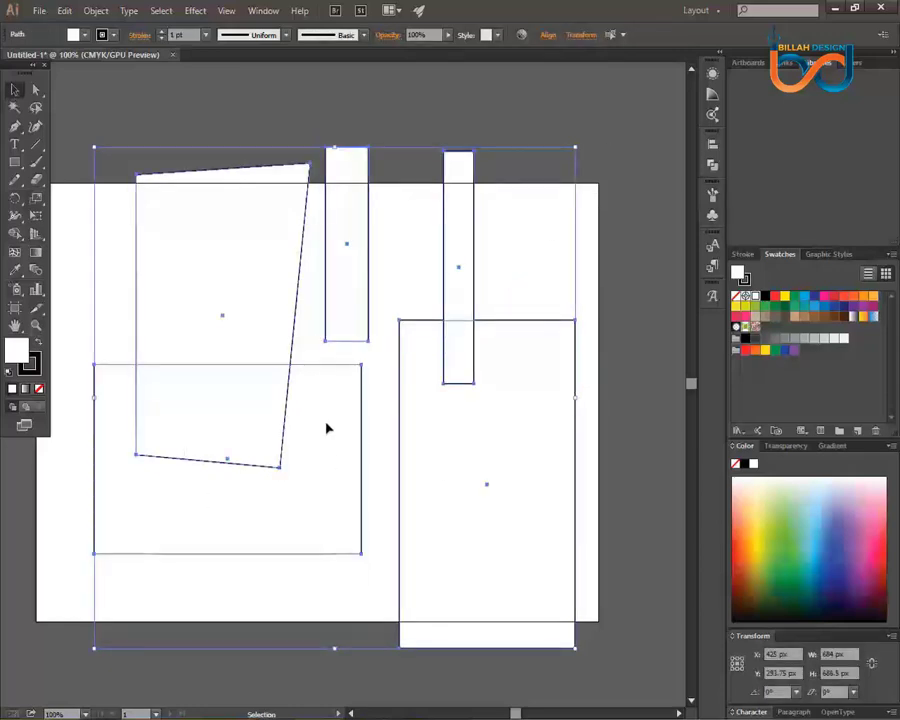
{"action": "key", "text": "Delete"}
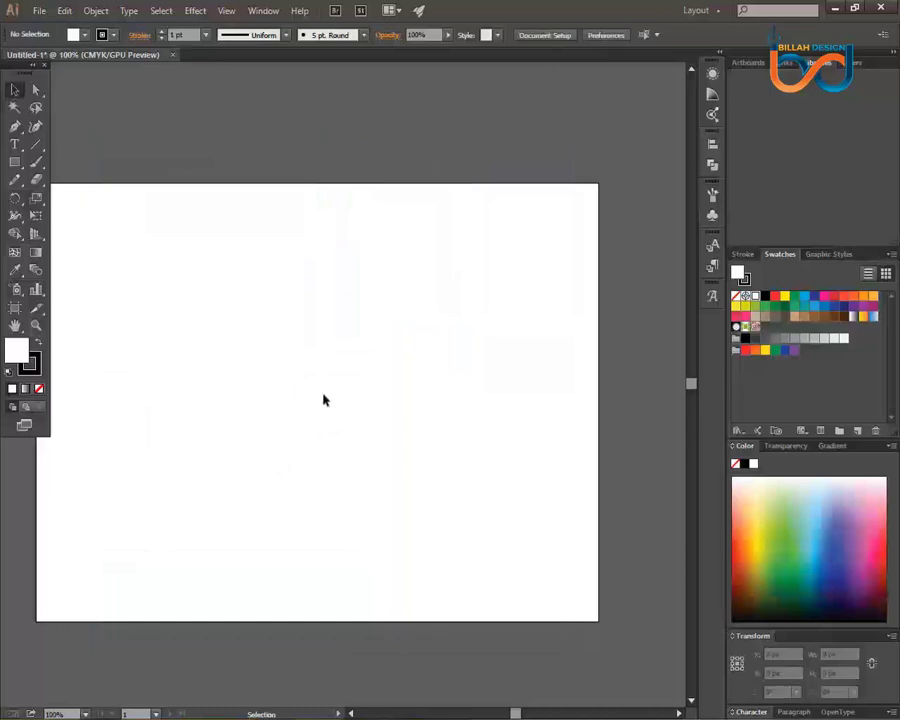
{"action": "key", "text": "ctrl+z"}
{"action": "key", "text": "v"}
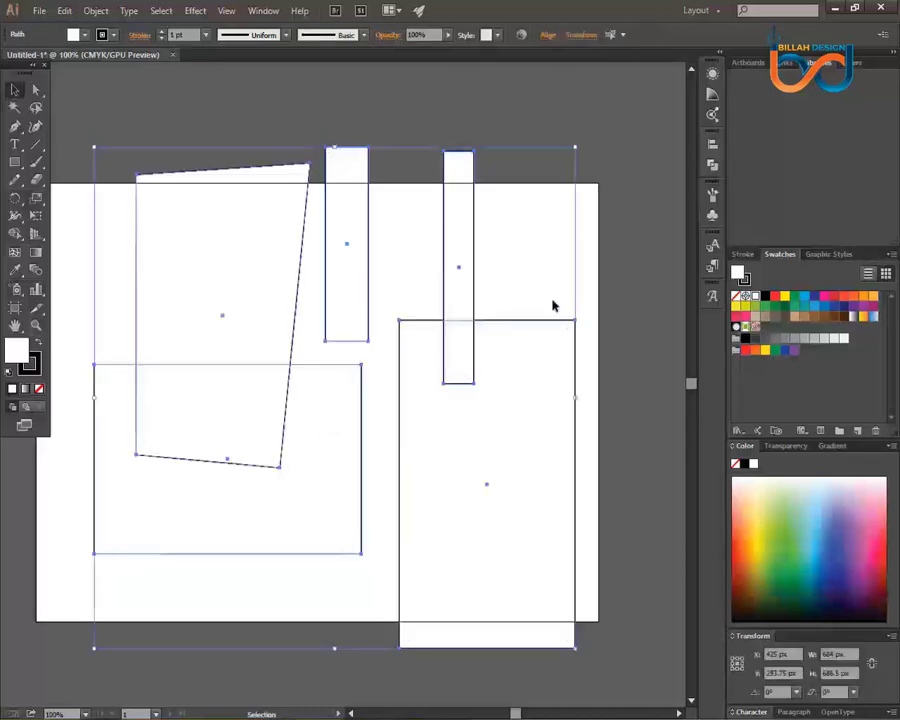
{"action": "left_click", "coordinate": [546, 279]}
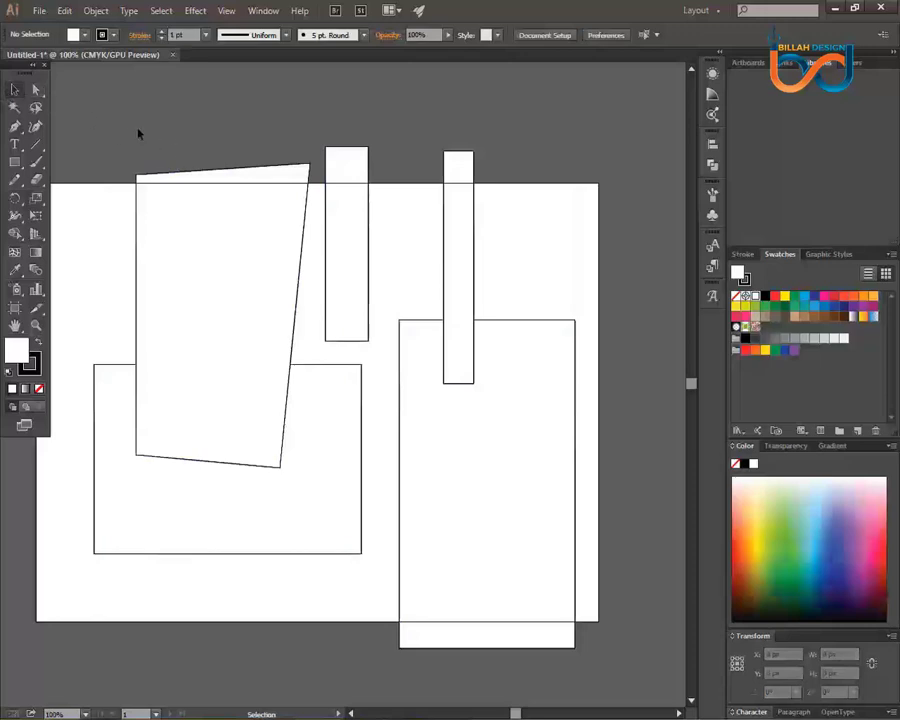
Marquee-select all five shapes by crossing only their upper areas, repeat the selection and clear it.
{"action": "left_click_drag", "start_coordinate": [105, 185], "coordinate": [583, 377]}
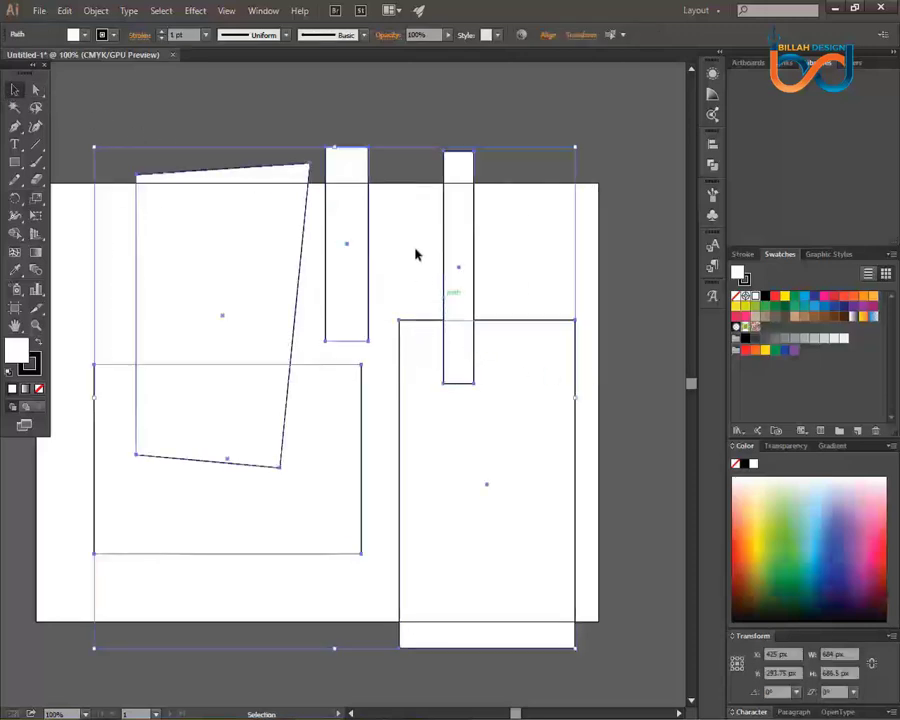
{"action": "left_click_drag", "start_coordinate": [103, 187], "coordinate": [588, 374]}
{"action": "left_click", "coordinate": [153, 152]}
Marquee the upper parts of the shapes with the Direct Selection tool and delete them together with the leftover segments.
{"action": "left_click", "coordinate": [37, 92]}
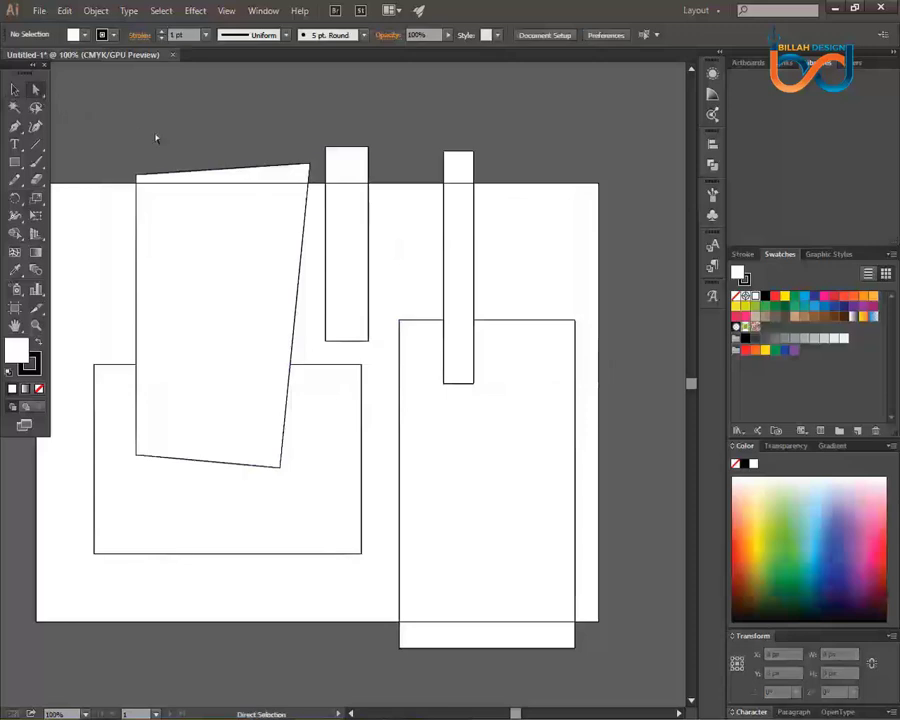
{"action": "left_click_drag", "start_coordinate": [118, 183], "coordinate": [563, 380]}
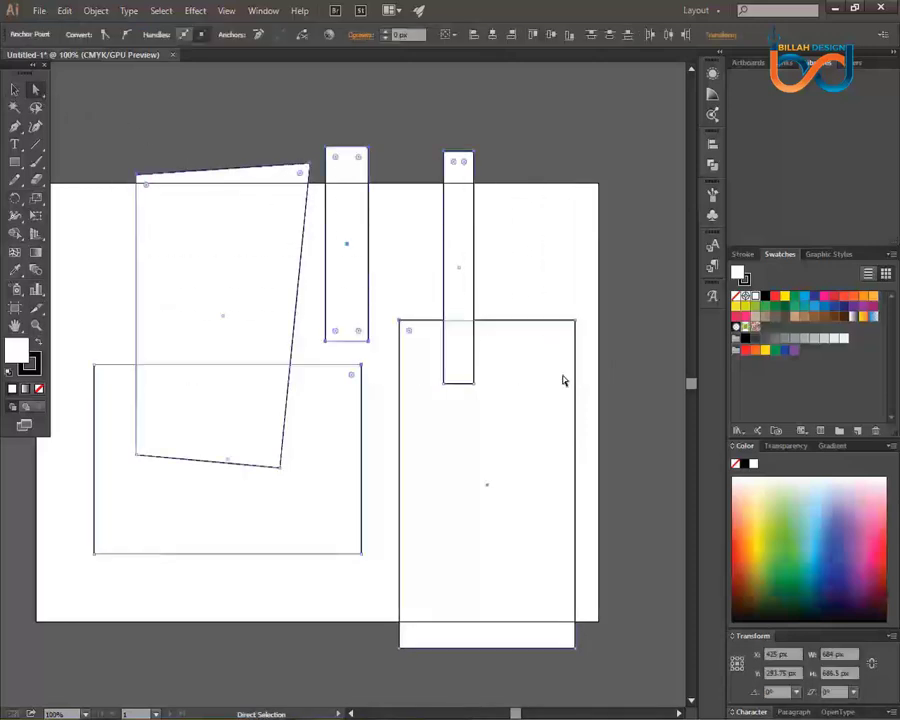
{"action": "key", "text": "Delete"}
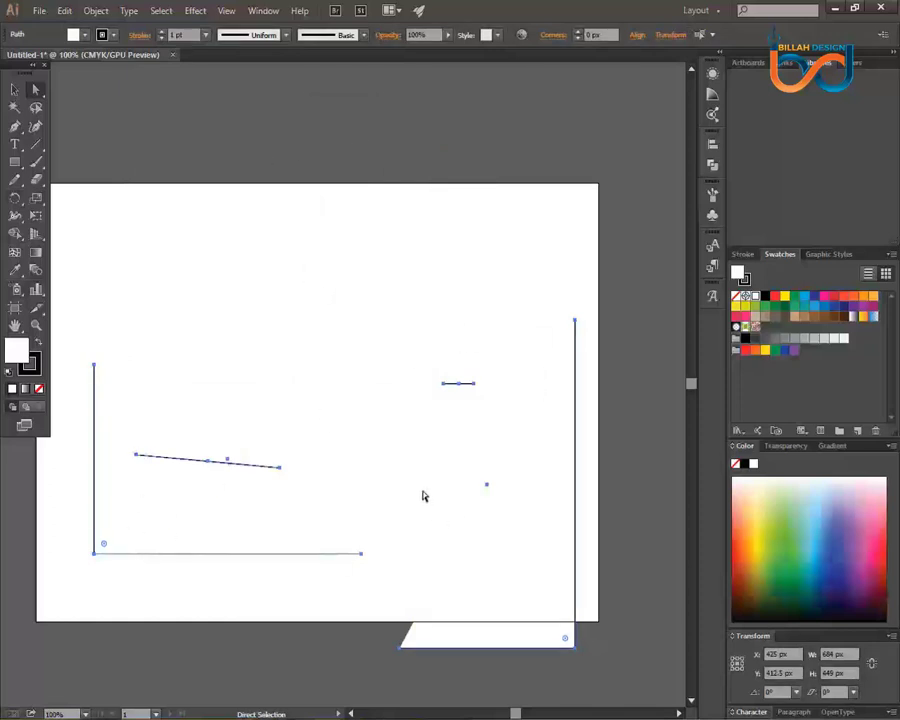
{"action": "key", "text": "Delete"}
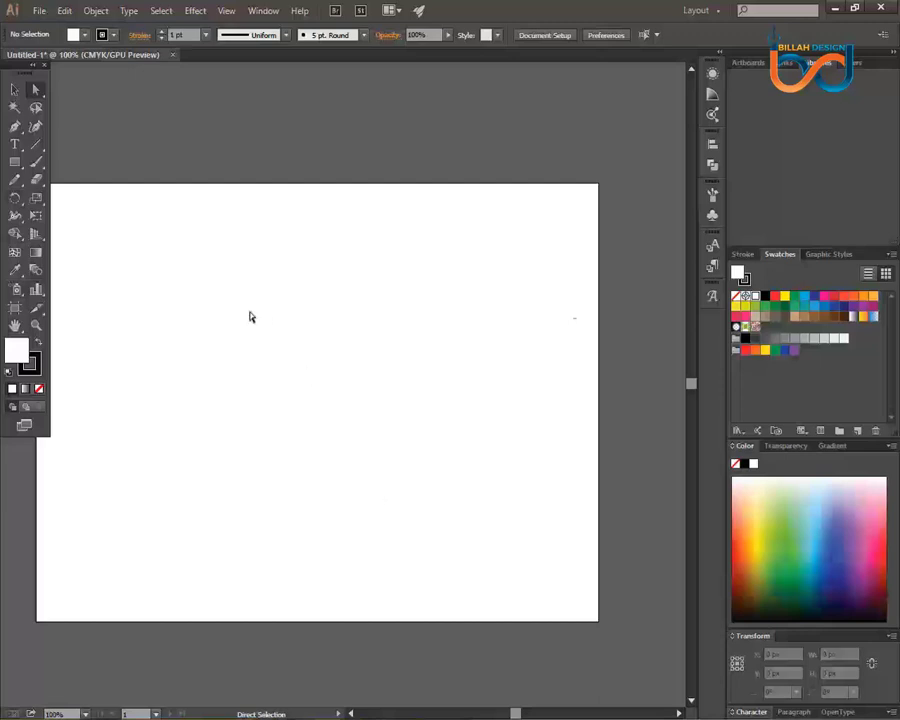
{"action": "left_click", "coordinate": [16, 90]}
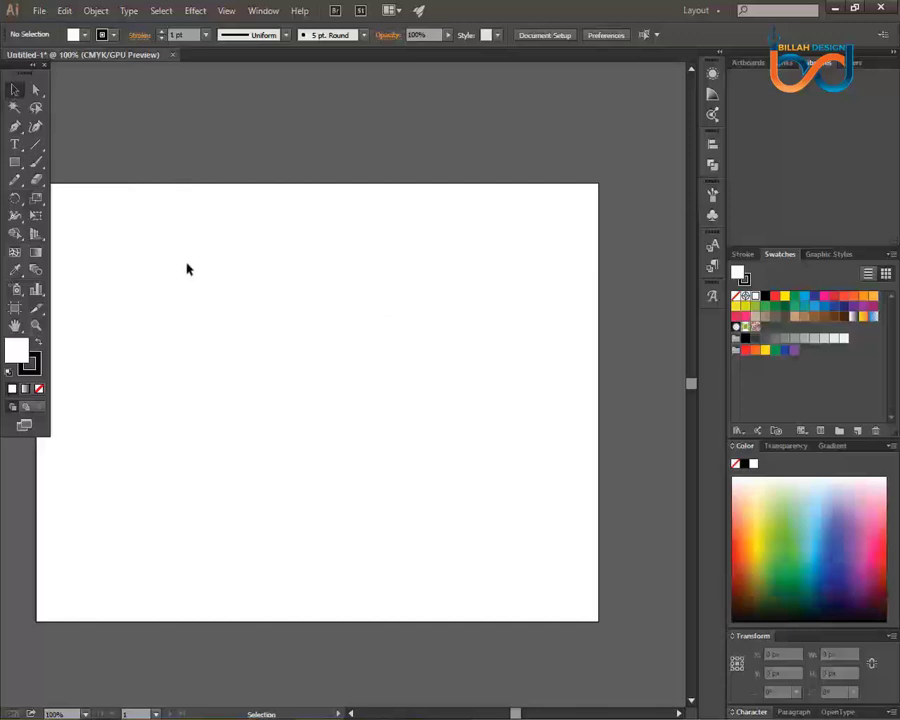
Add the point text "billah" at 24 pt in the upper-left part of the artboard.
{"action": "left_click", "coordinate": [16, 146]}
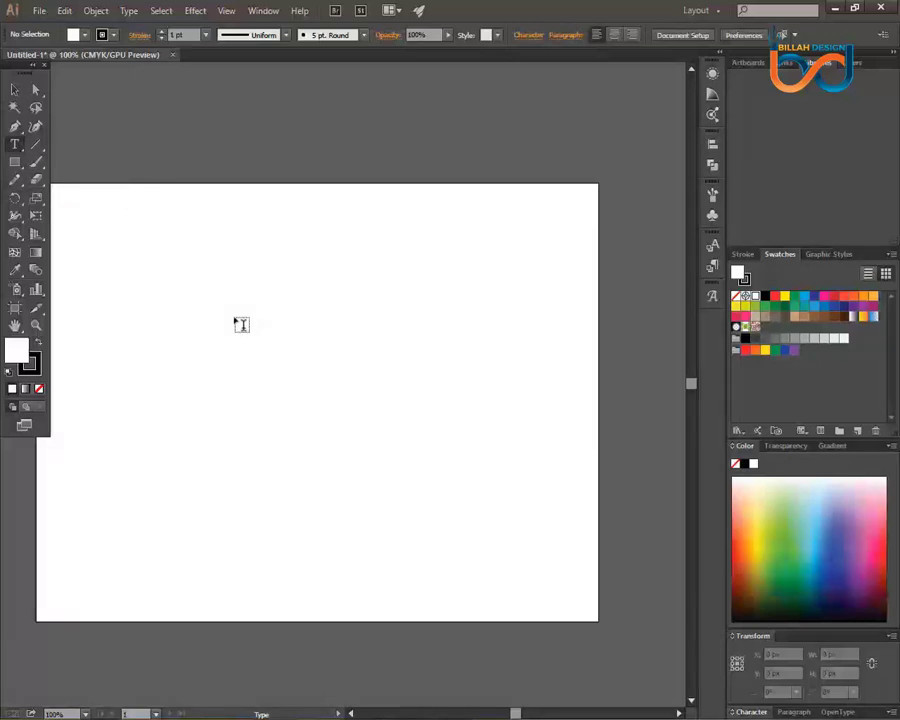
{"action": "left_click", "coordinate": [193, 334]}
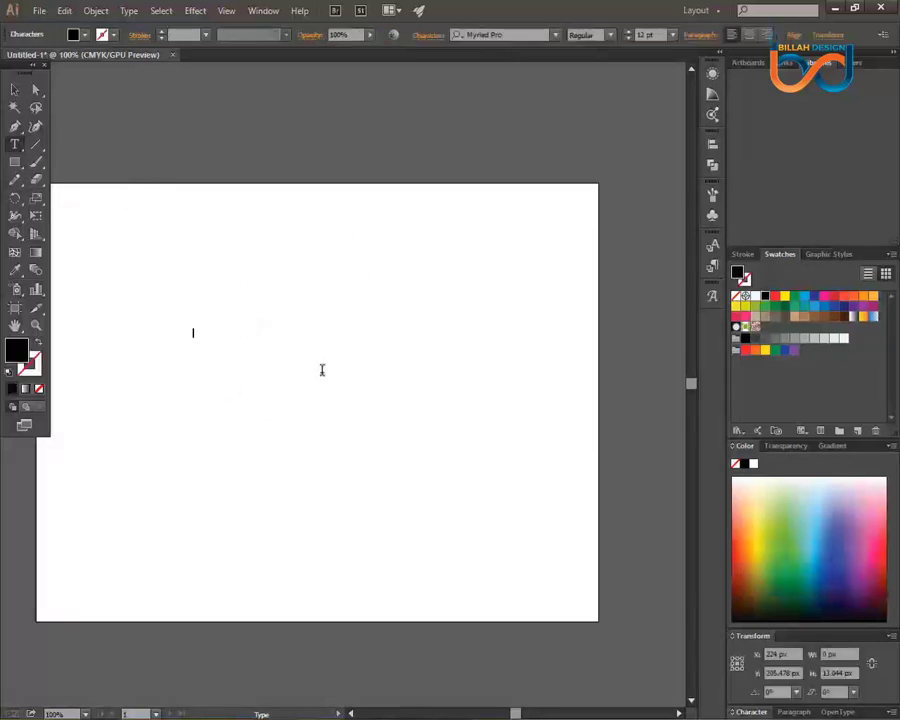
{"action": "right_click", "coordinate": [196, 334]}
{"action": "mouse_move", "coordinate": [256, 424]}
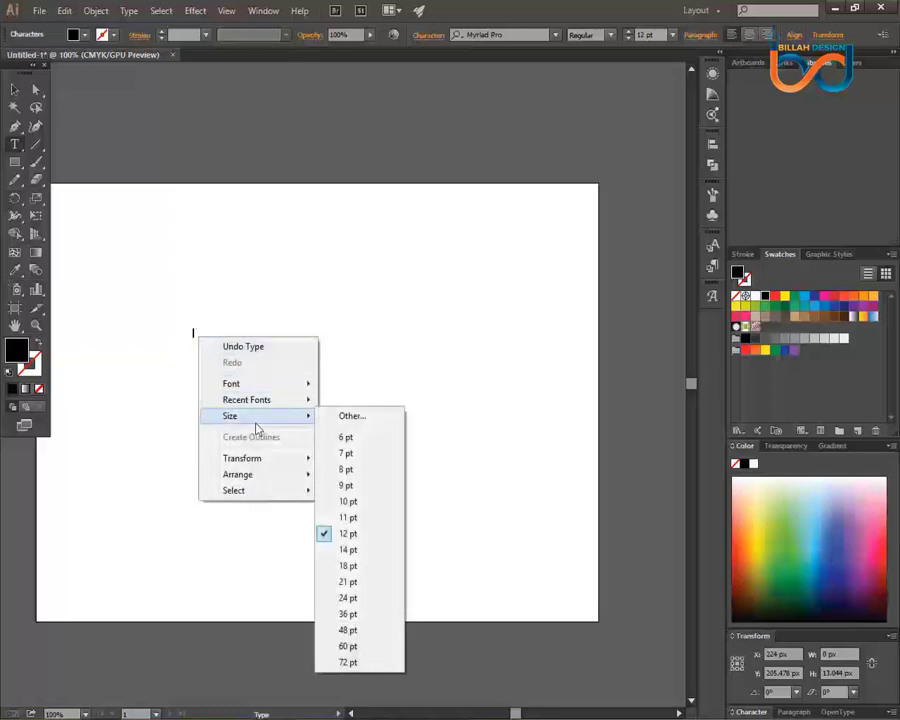
{"action": "left_click", "coordinate": [348, 598]}
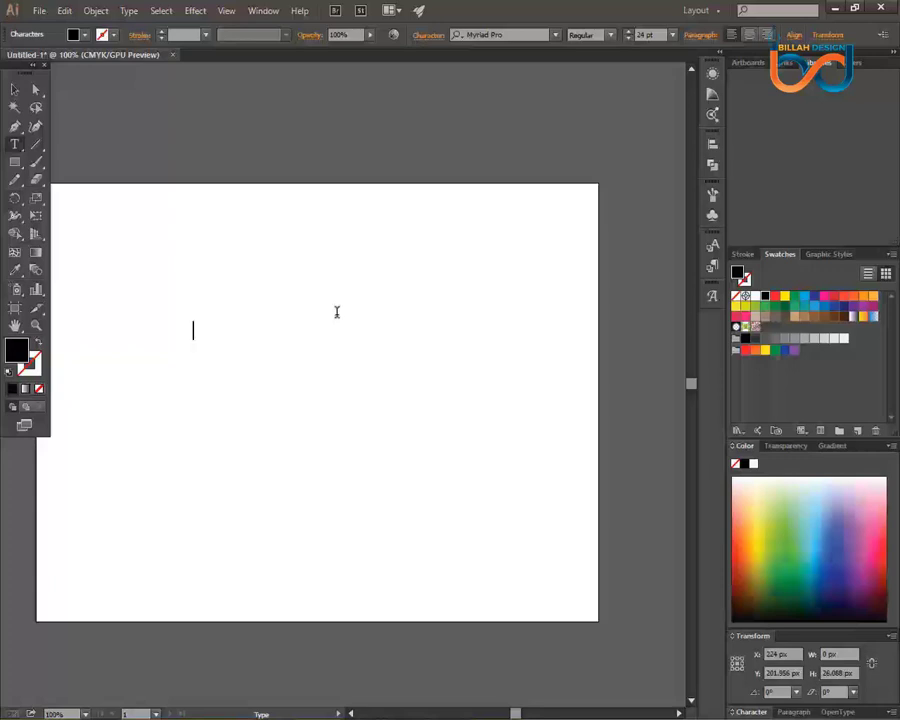
{"action": "type", "text": "billah"}
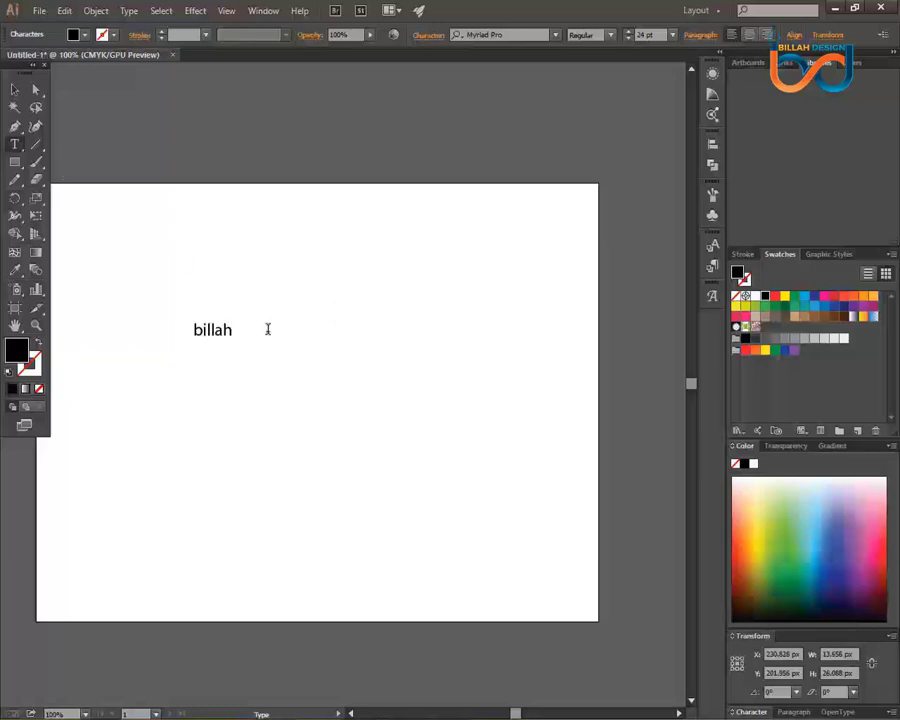
Reposition the text "billah" with the Selection tool, first down and to the right, and back up toward the artboard's upper middle.
{"action": "left_click", "coordinate": [16, 94]}
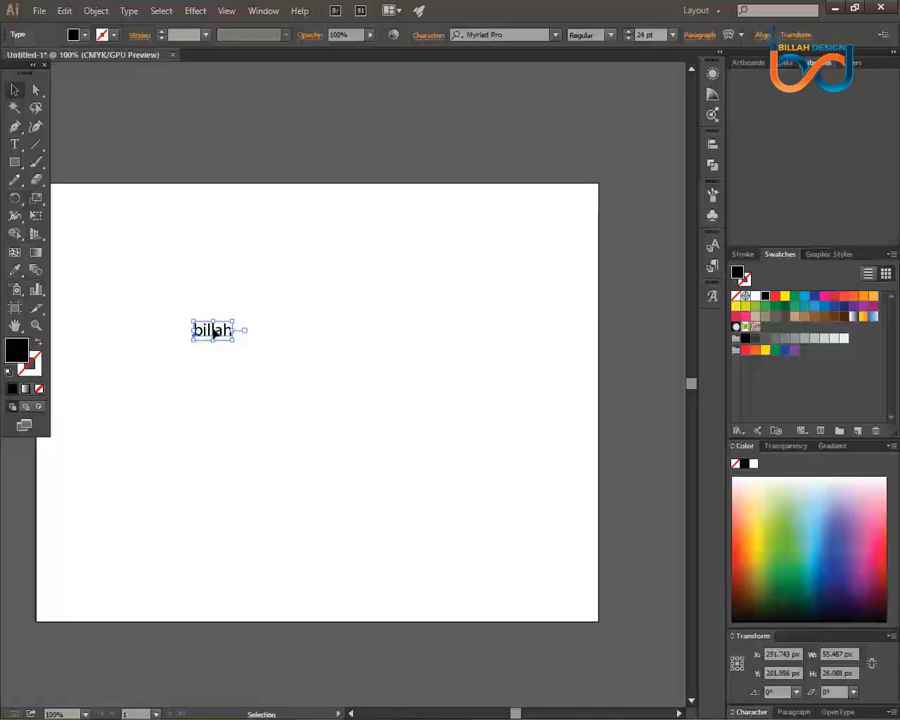
{"action": "left_click_drag", "start_coordinate": [213, 333], "coordinate": [334, 375]}
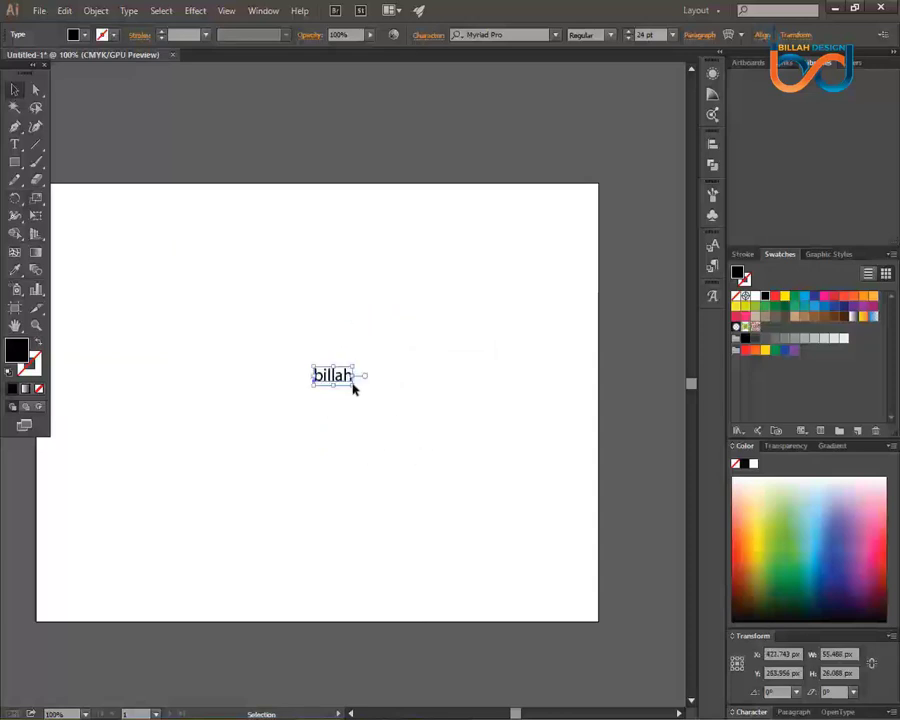
{"action": "left_click_drag", "start_coordinate": [339, 375], "coordinate": [329, 316]}
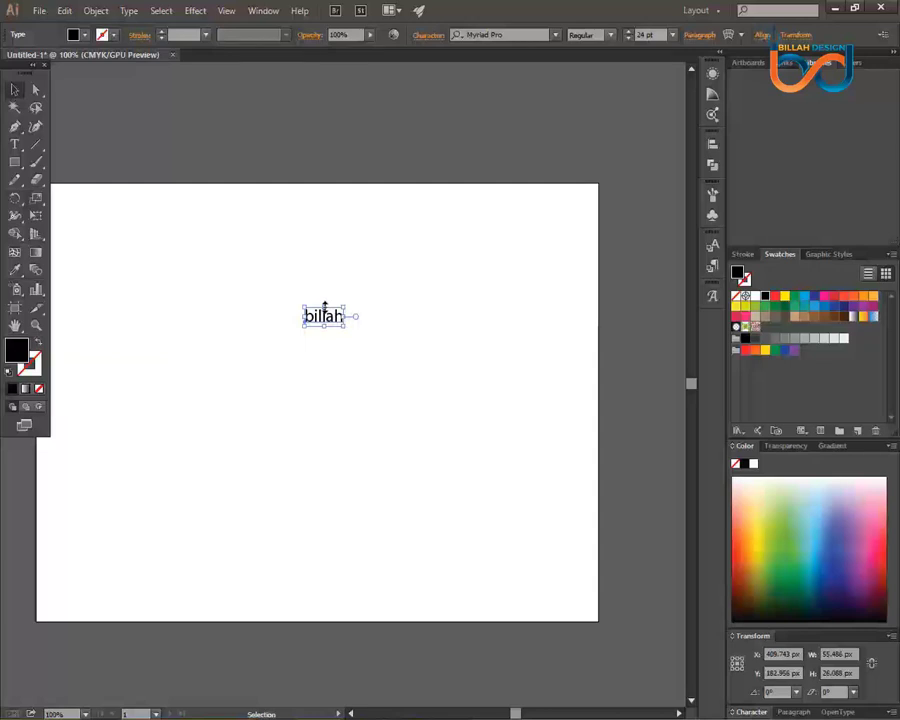
Try enlarging the text "billah" from its top edge and from its lower-right corner, undoing each resize.
{"action": "left_click_drag", "start_coordinate": [325, 306], "coordinate": [327, 263]}
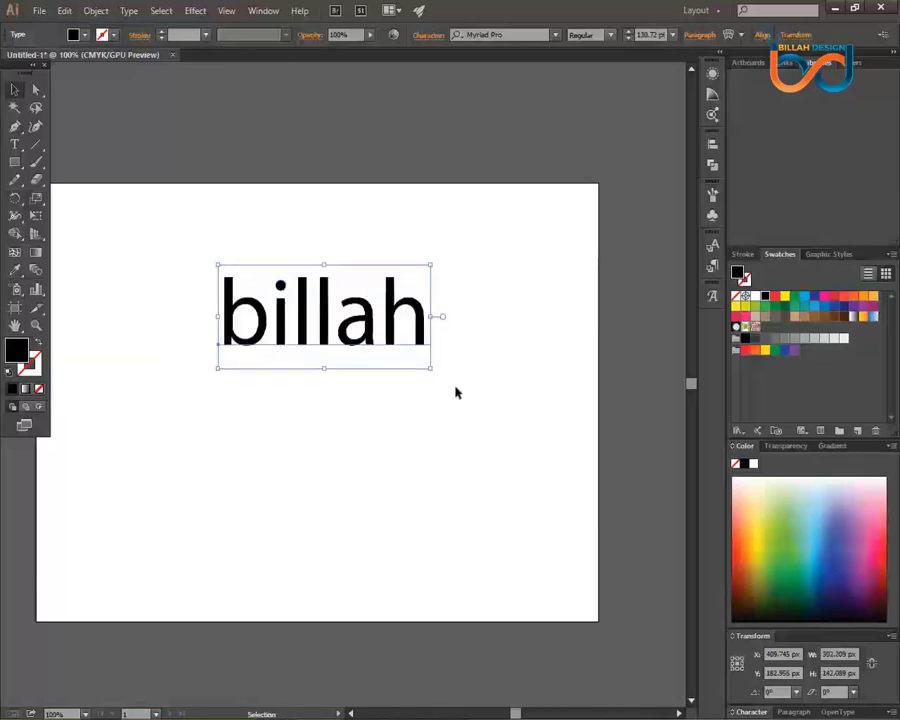
{"action": "key", "text": "ctrl+z"}
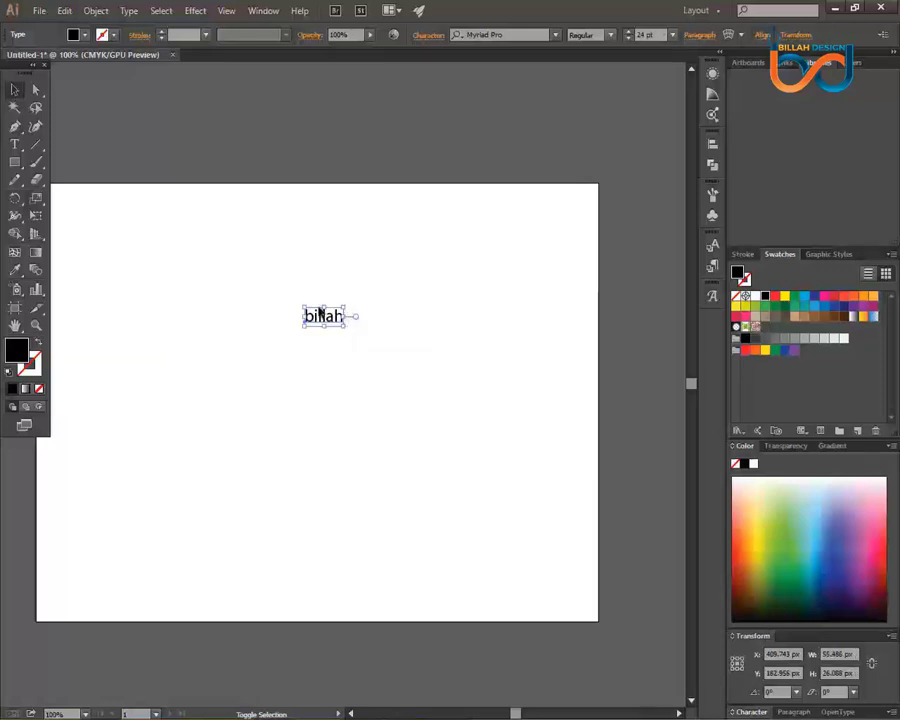
{"action": "left_click_drag", "start_coordinate": [345, 327], "coordinate": [508, 386]}
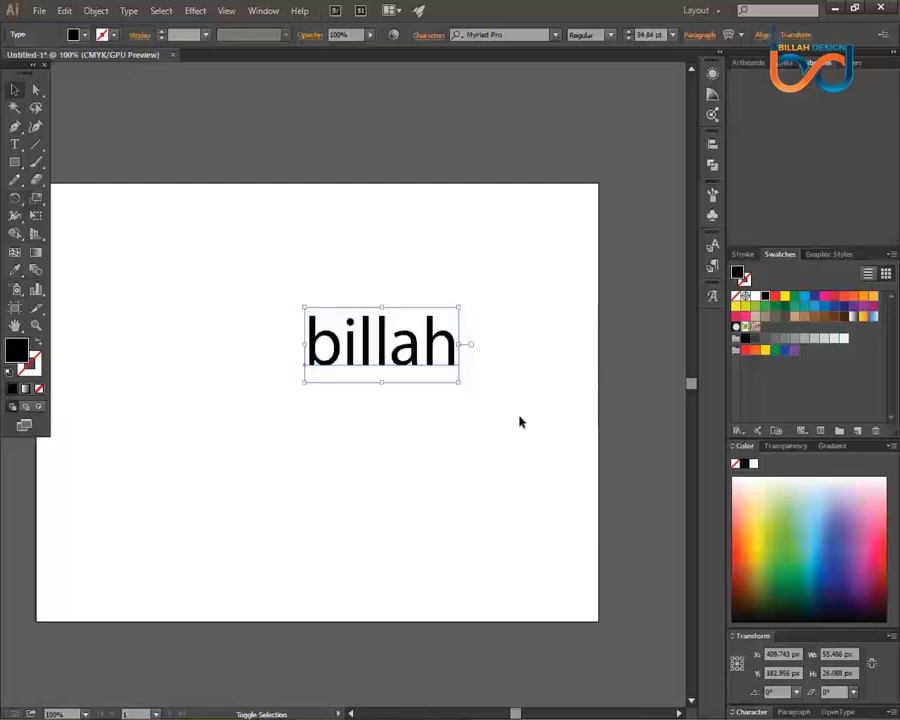
{"action": "key", "text": "ctrl+z"}
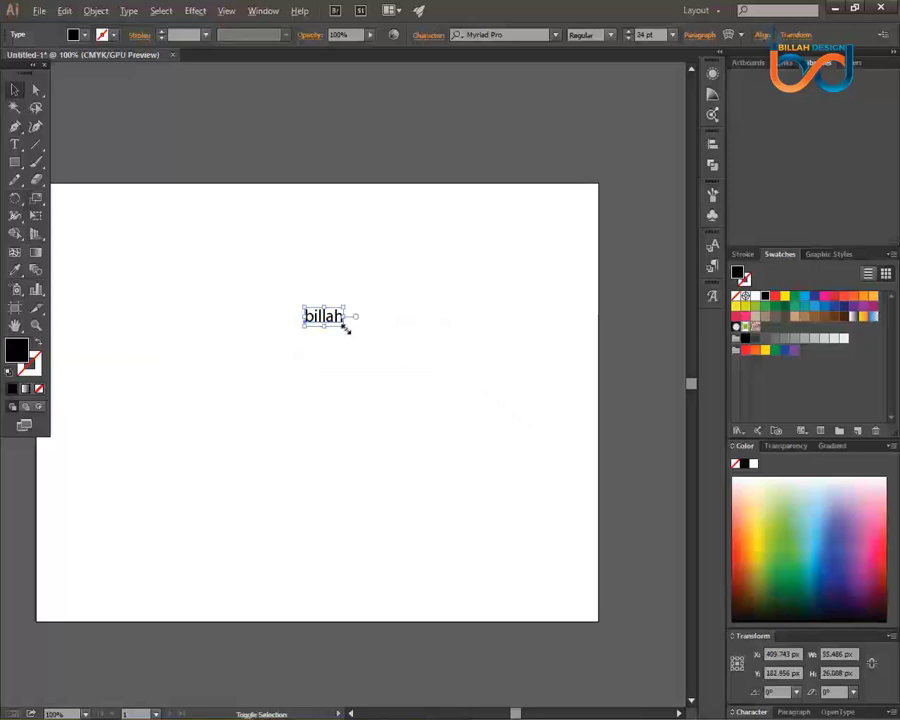
Enlarge the text "billah" proportionally to about 294 × 138 px and reposition it in the upper middle of the artboard.
{"action": "left_click_drag", "start_coordinate": [344, 326], "coordinate": [429, 366]}
{"action": "left_click_drag", "start_coordinate": [380, 342], "coordinate": [405, 411]}
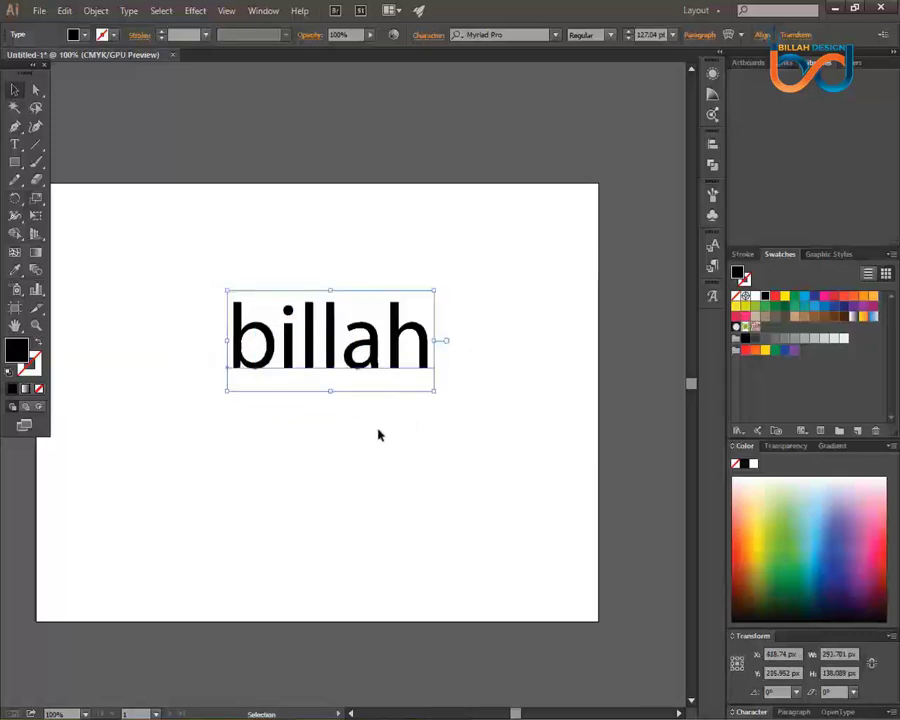
{"action": "mouse_move", "coordinate": [327, 367]}
{"action": "left_mouse_down"}
{"action": "mouse_move", "coordinate": [315, 352]}
{"action": "mouse_move", "coordinate": [325, 338]}
{"action": "mouse_move", "coordinate": [328, 356]}
{"action": "left_mouse_up"}
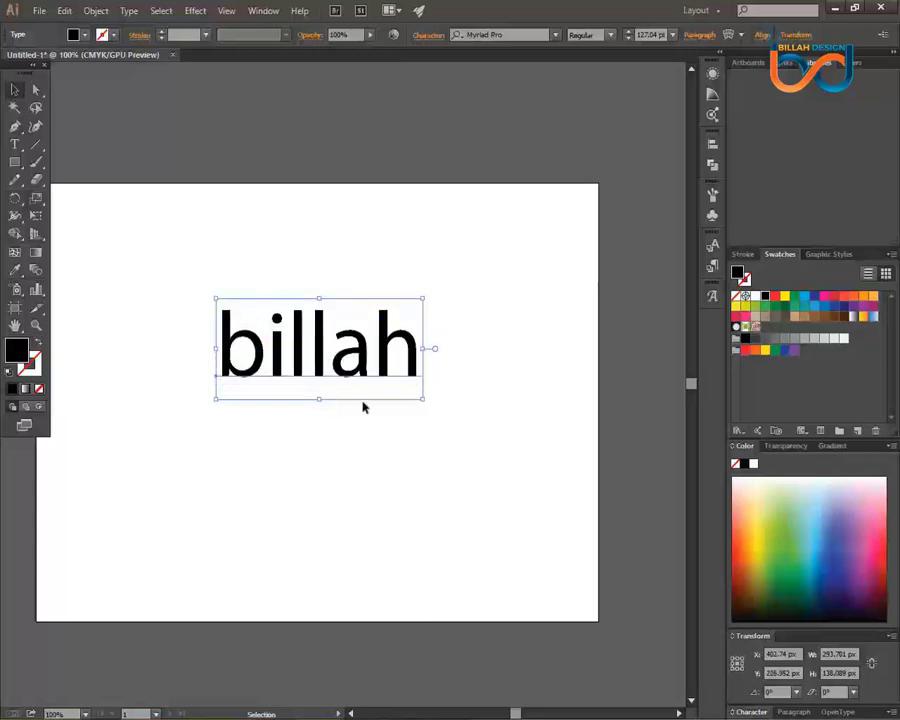
{"action": "mouse_move", "coordinate": [321, 340]}
{"action": "left_mouse_down"}
{"action": "mouse_move", "coordinate": [318, 325]}
{"action": "mouse_move", "coordinate": [322, 342]}
{"action": "mouse_move", "coordinate": [326, 336]}
{"action": "left_mouse_up"}
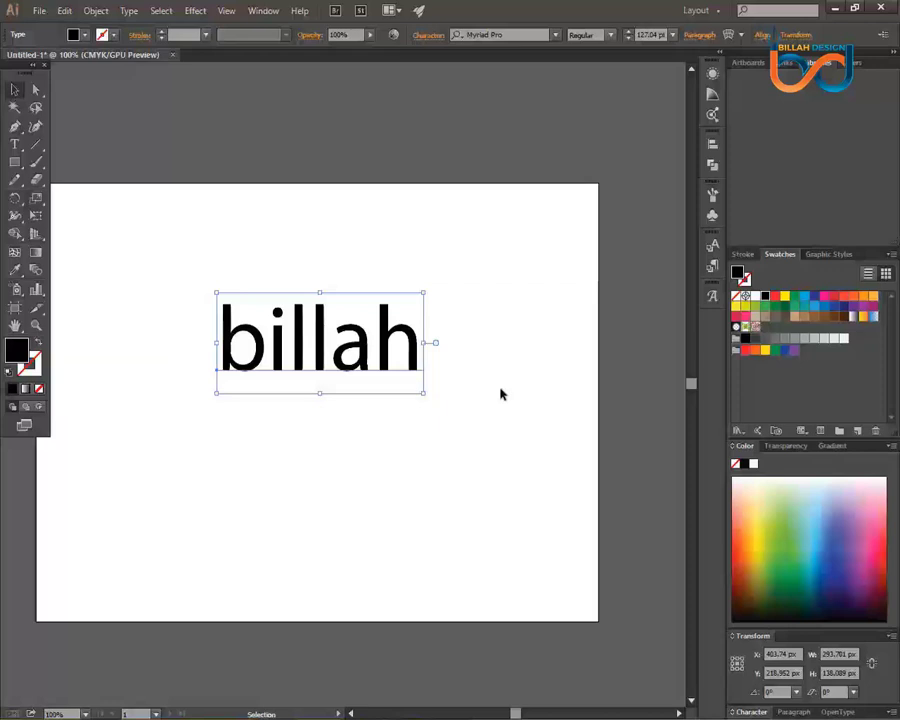
{"action": "left_click_drag", "start_coordinate": [362, 361], "coordinate": [335, 318]}
{"action": "right_click", "coordinate": [334, 327]}
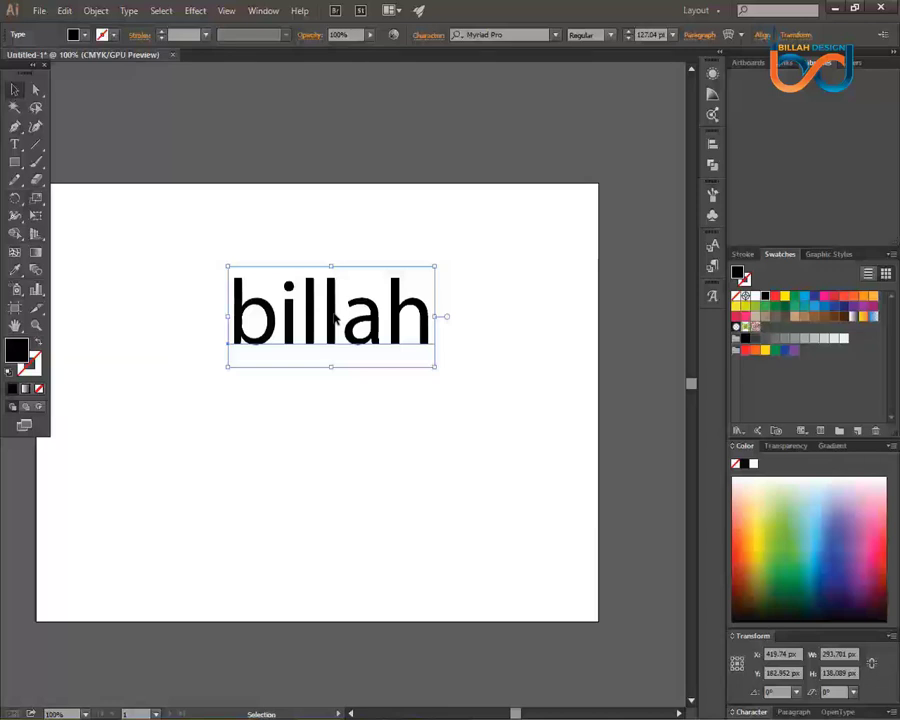
{"action": "mouse_move", "coordinate": [344, 314]}
{"action": "left_mouse_down"}
{"action": "mouse_move", "coordinate": [453, 316]}
{"action": "mouse_move", "coordinate": [330, 301]}
{"action": "left_mouse_up"}
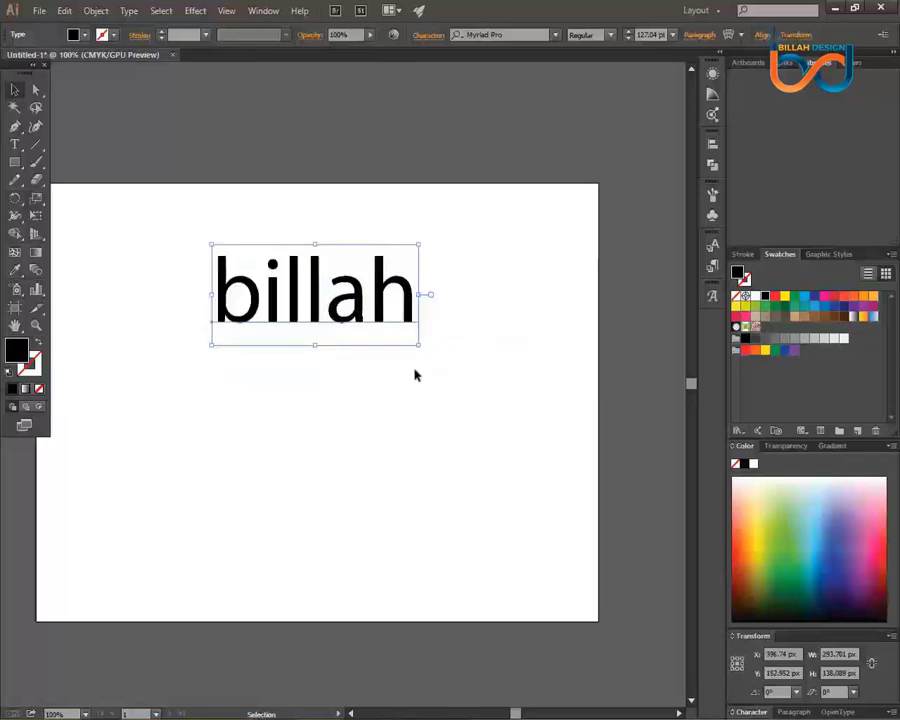
Look at the fonts available for the text "billah" in both places that offer the font list, keeping the current font.
{"action": "right_click", "coordinate": [324, 297]}
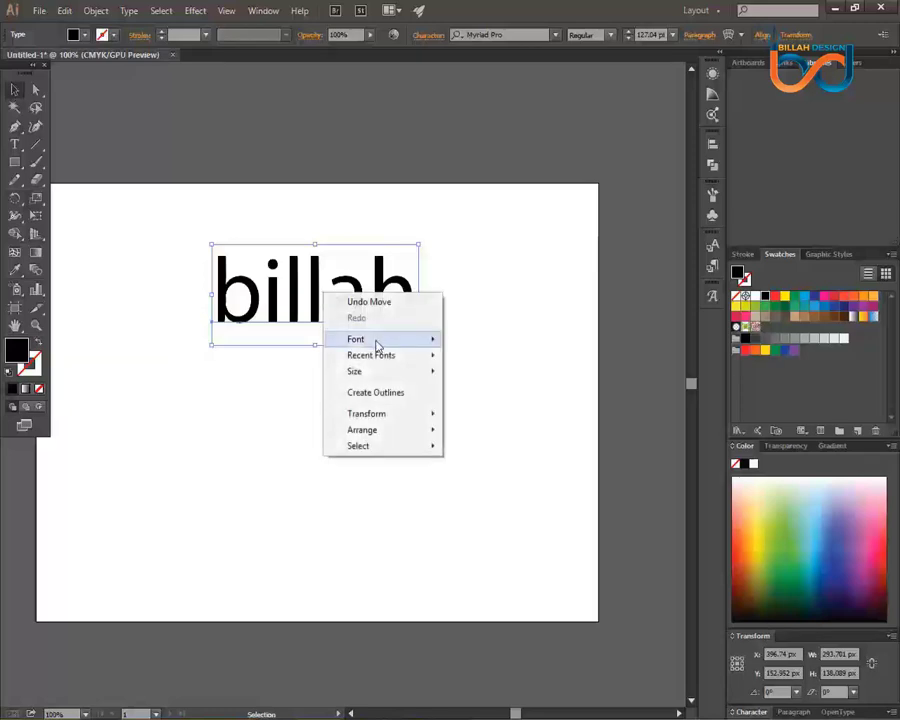
{"action": "mouse_move", "coordinate": [376, 341]}
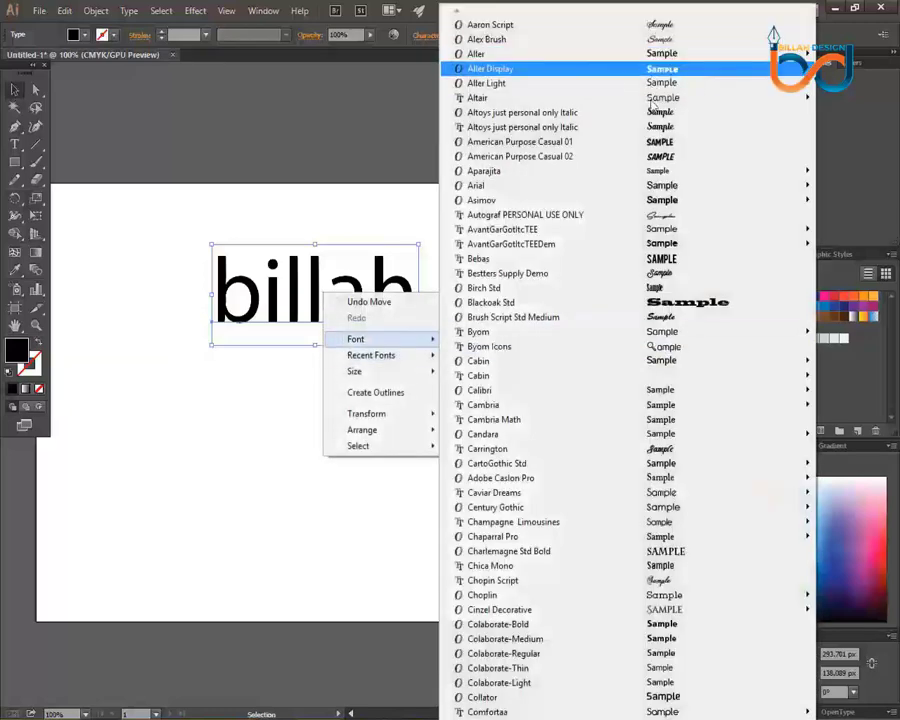
{"action": "left_click", "coordinate": [275, 403]}
{"action": "left_click", "coordinate": [320, 296]}
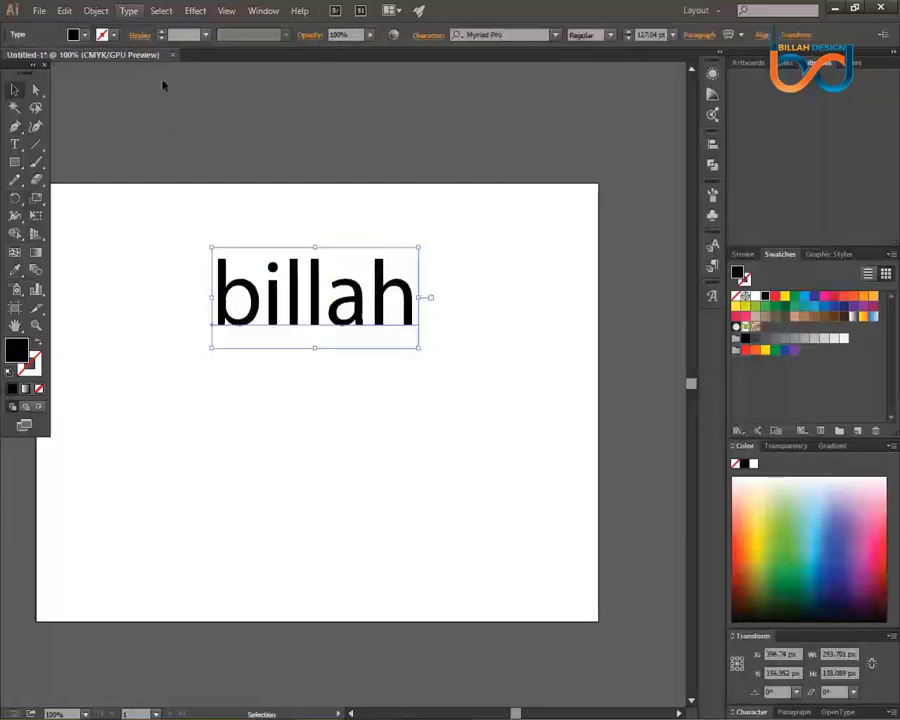
{"action": "left_click", "coordinate": [377, 322]}
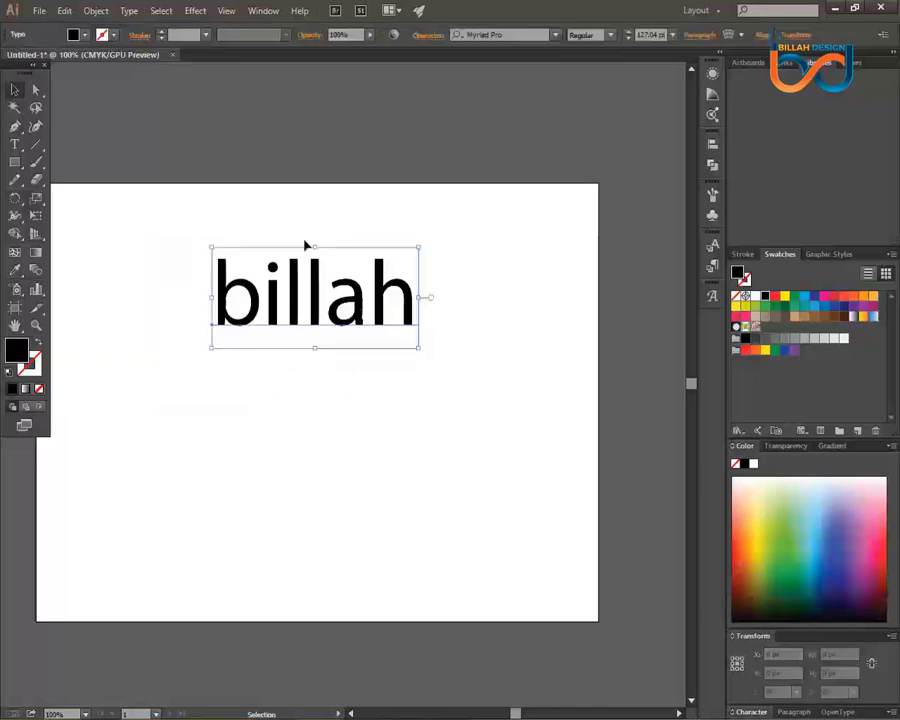
{"action": "left_click", "coordinate": [129, 14]}
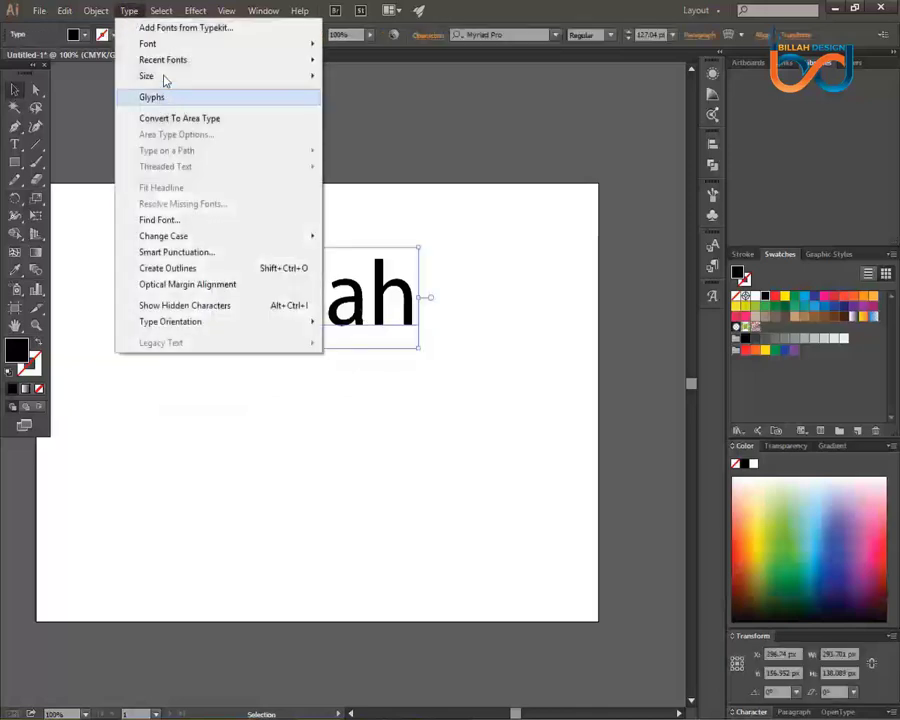
{"action": "mouse_move", "coordinate": [258, 48]}
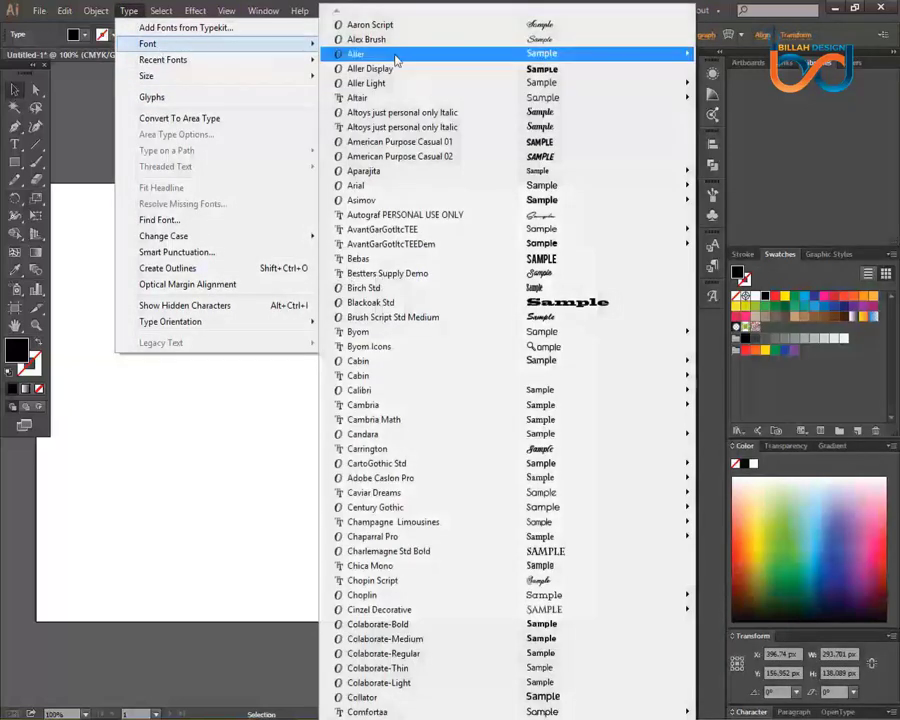
{"action": "left_click", "coordinate": [213, 456]}
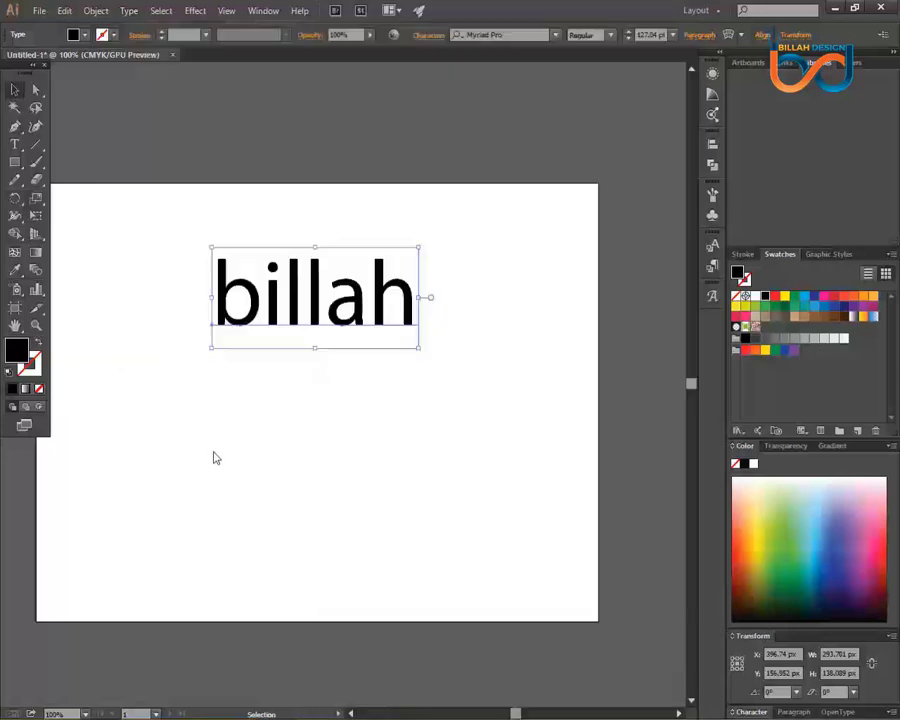
Change the font of the text "billah" from Myriad Pro to Ethnocentric.
{"action": "left_click_drag", "start_coordinate": [253, 217], "coordinate": [395, 350]}
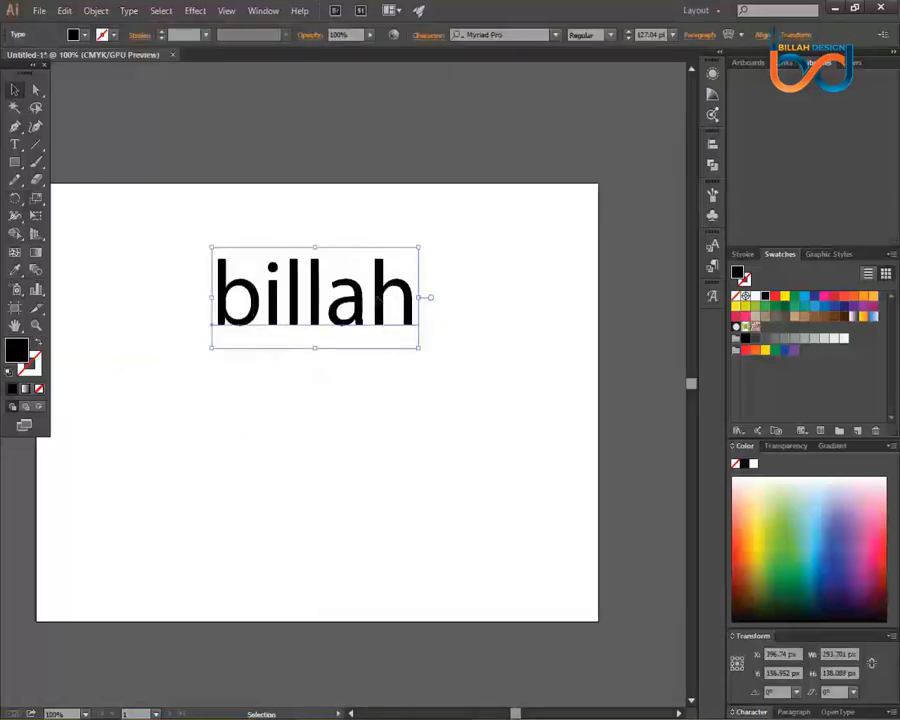
{"action": "right_click", "coordinate": [306, 305]}
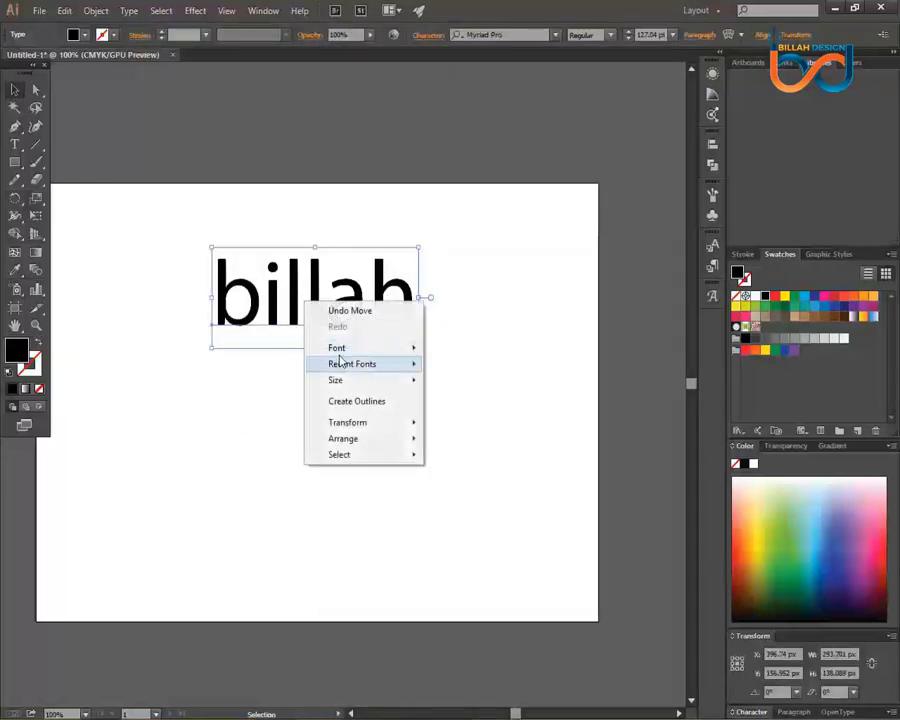
{"action": "mouse_move", "coordinate": [340, 350]}
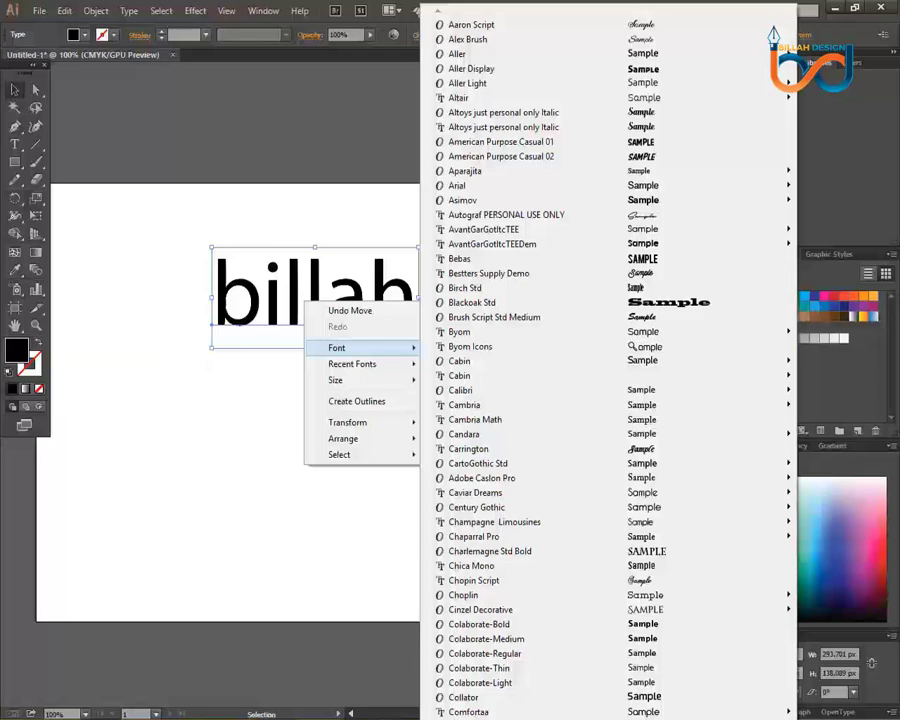
{"action": "scroll", "coordinate": [608, 360], "scroll_direction": "down", "scroll_amount": 10}
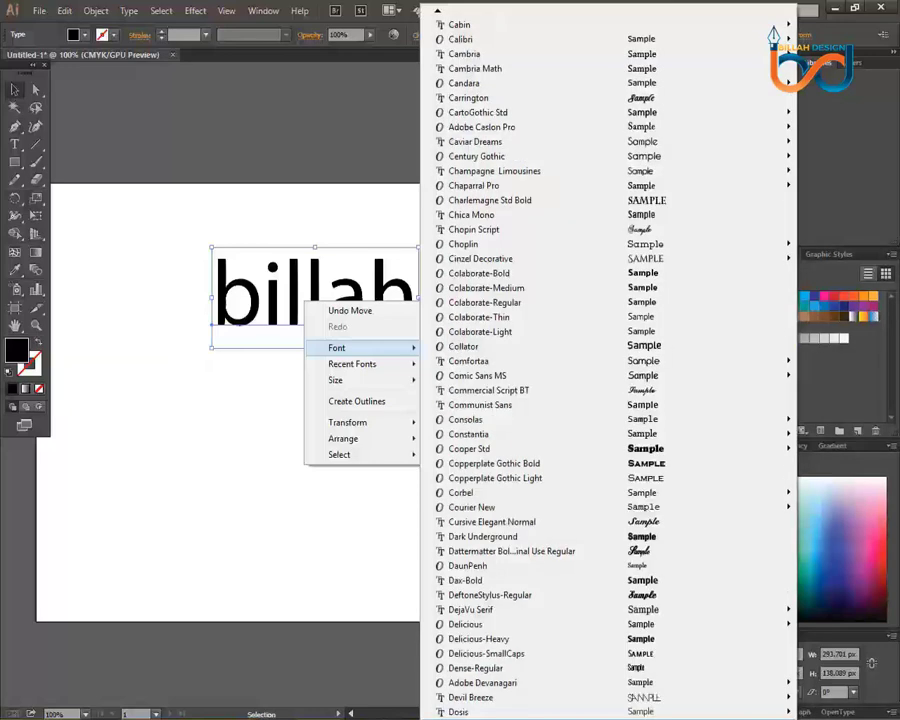
{"action": "scroll", "coordinate": [608, 700], "scroll_direction": "down", "scroll_amount": 15}
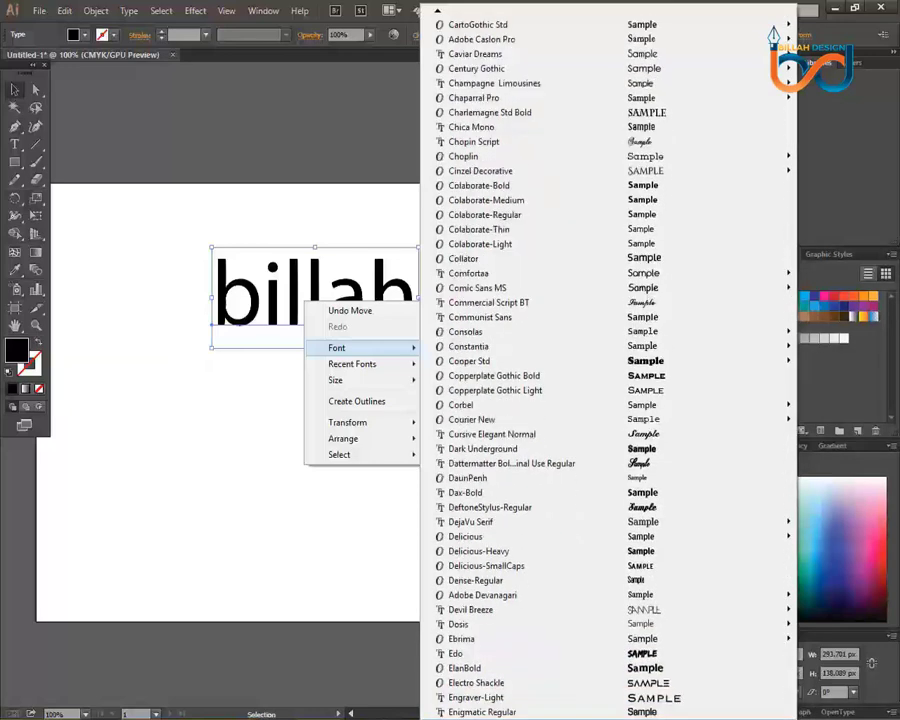
{"action": "scroll", "coordinate": [608, 360], "scroll_direction": "down", "scroll_amount": 10}
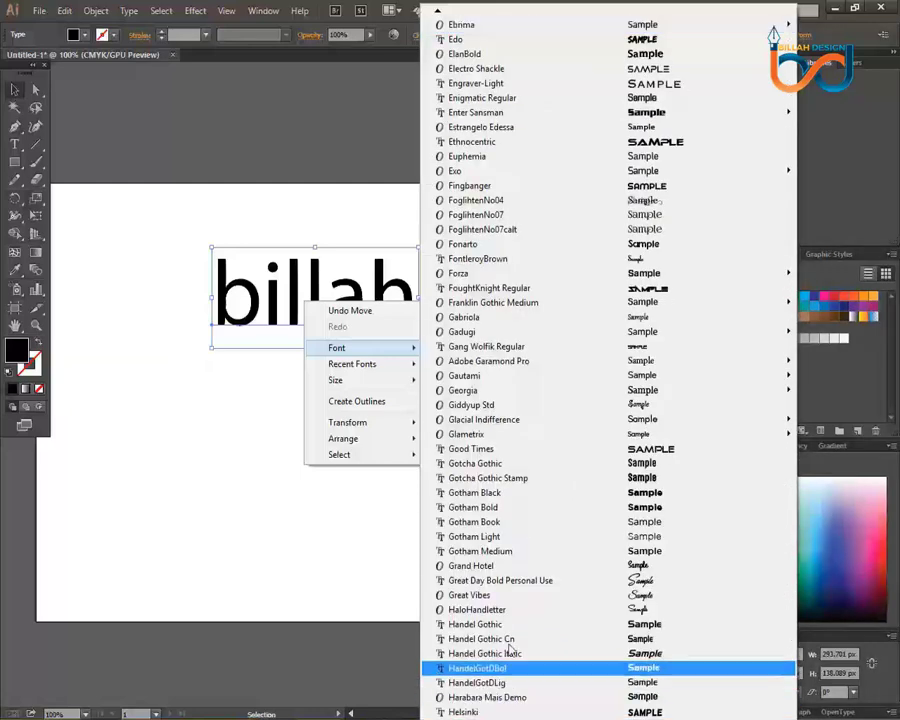
{"action": "left_click", "coordinate": [668, 149]}
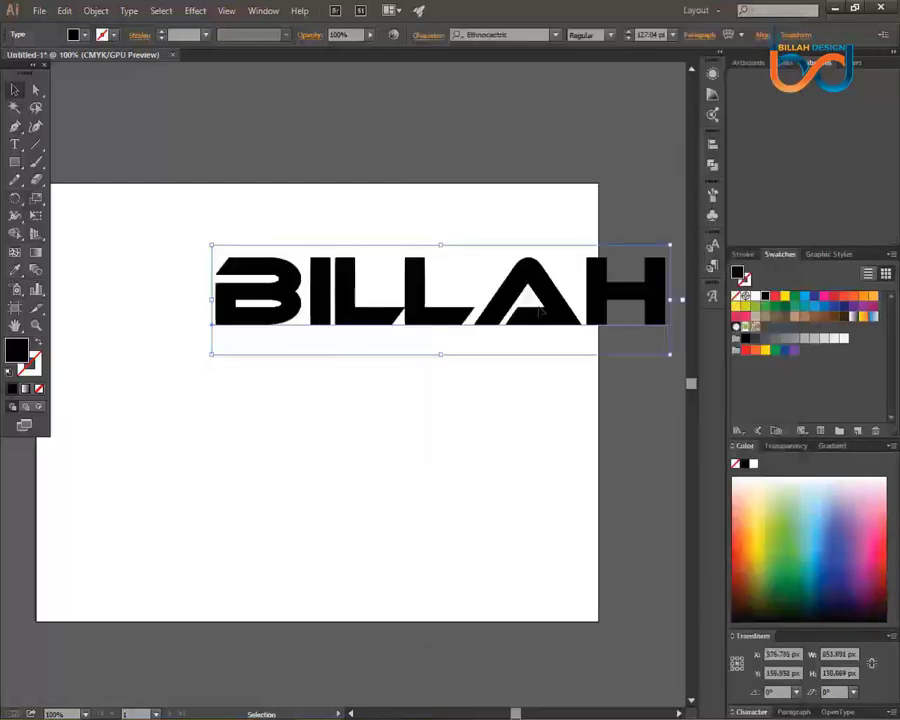
Move the restyled BILLAH text left and slightly down so it fits within the artboard's upper half.
{"action": "left_click_drag", "start_coordinate": [558, 318], "coordinate": [449, 345]}
{"action": "left_click", "coordinate": [502, 438]}
{"action": "left_click", "coordinate": [522, 437]}
{"action": "left_click_drag", "start_coordinate": [516, 310], "coordinate": [516, 306]}
{"action": "left_click", "coordinate": [524, 437]}
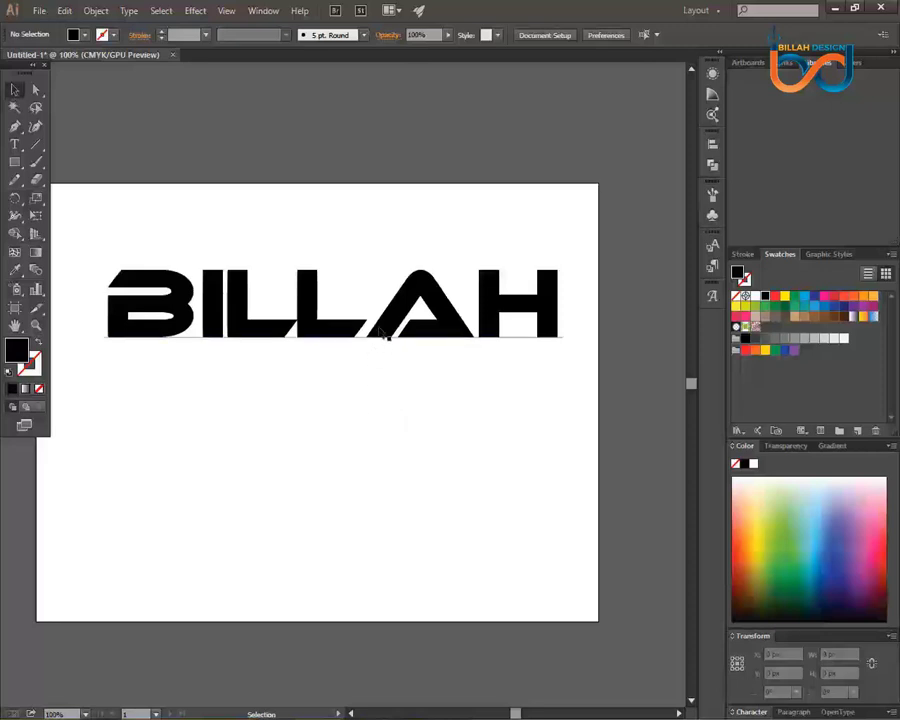
Put a copy of the BILLAH text just above the artboard and reposition the remaining one in the artboard's upper half.
{"action": "left_click_drag", "start_coordinate": [390, 333], "coordinate": [396, 155]}
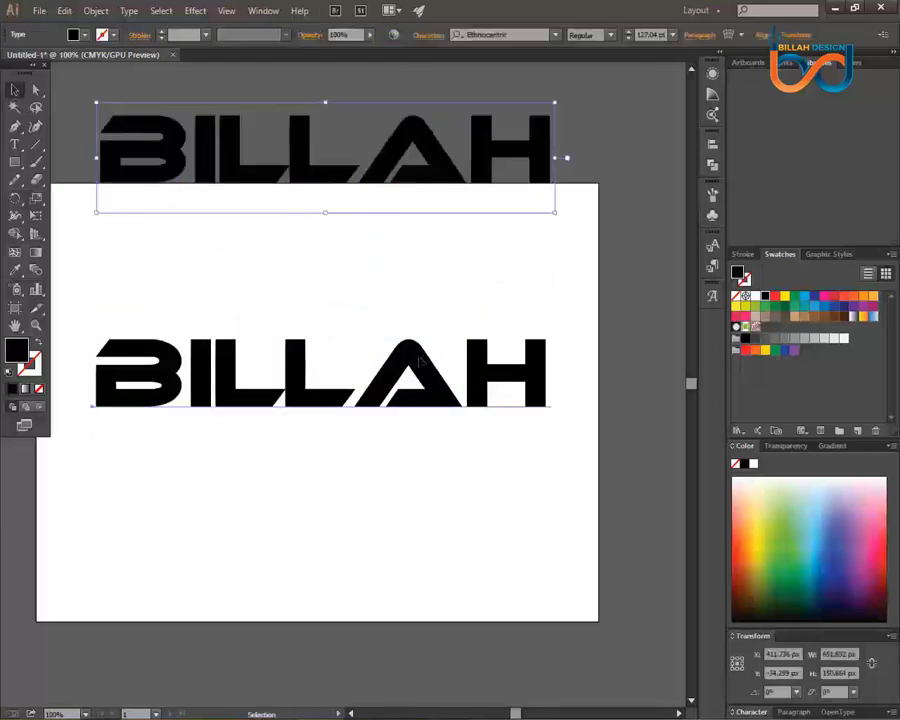
{"action": "left_click_drag", "start_coordinate": [434, 385], "coordinate": [430, 356]}
{"action": "left_click", "coordinate": [446, 457]}
{"action": "left_click", "coordinate": [420, 375]}
{"action": "left_click", "coordinate": [420, 420]}
{"action": "left_click", "coordinate": [424, 357]}
{"action": "left_click", "coordinate": [436, 460]}
{"action": "left_click", "coordinate": [466, 455]}
{"action": "left_click", "coordinate": [456, 464]}
{"action": "left_click", "coordinate": [450, 408]}
{"action": "left_click", "coordinate": [434, 395]}
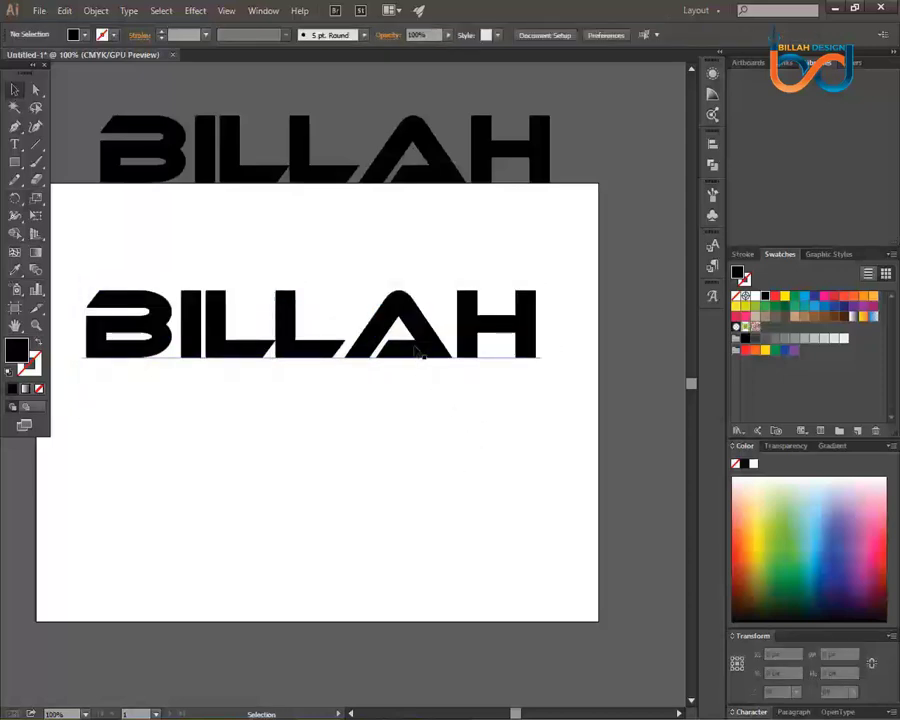
Convert the BILLAH text on the artboard to outlines and shift it about 43 px right and 13 px down.
{"action": "left_click", "coordinate": [420, 352]}
{"action": "right_click", "coordinate": [413, 357]}
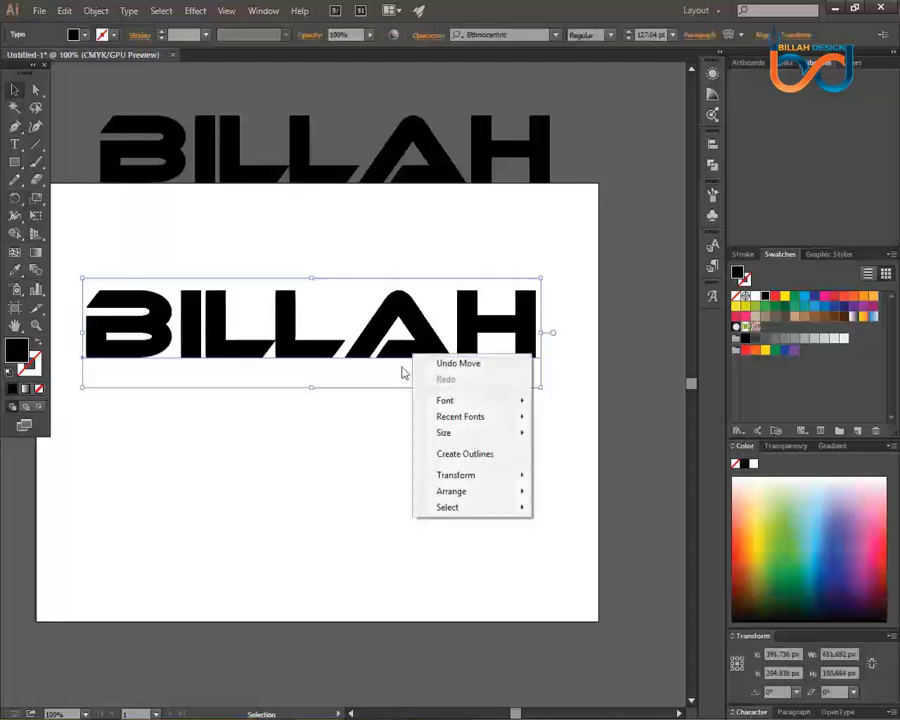
{"action": "left_click", "coordinate": [464, 455]}
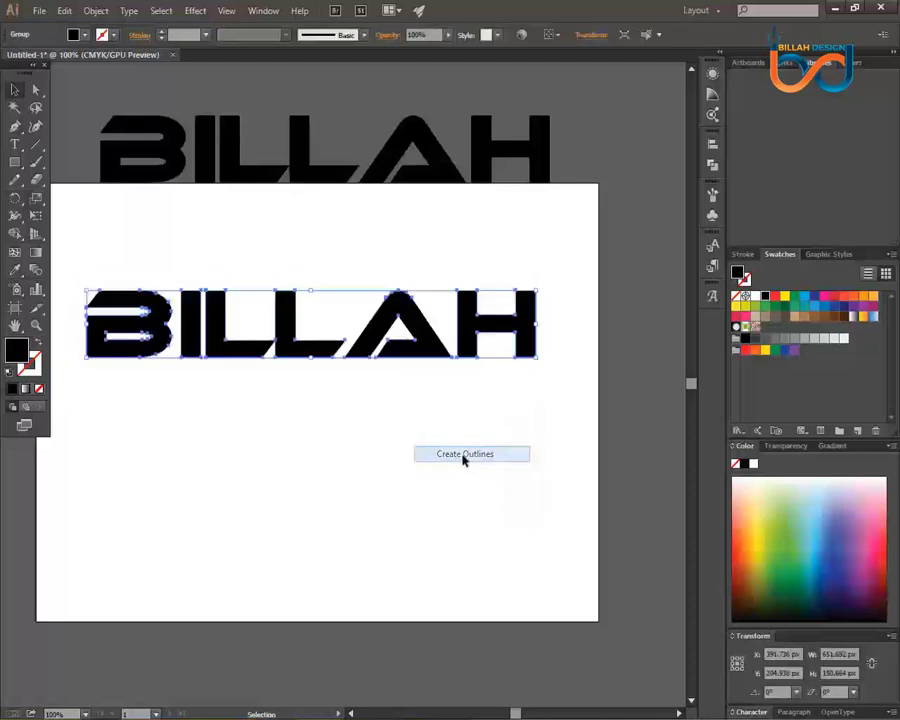
{"action": "left_click_drag", "start_coordinate": [292, 348], "coordinate": [322, 358]}
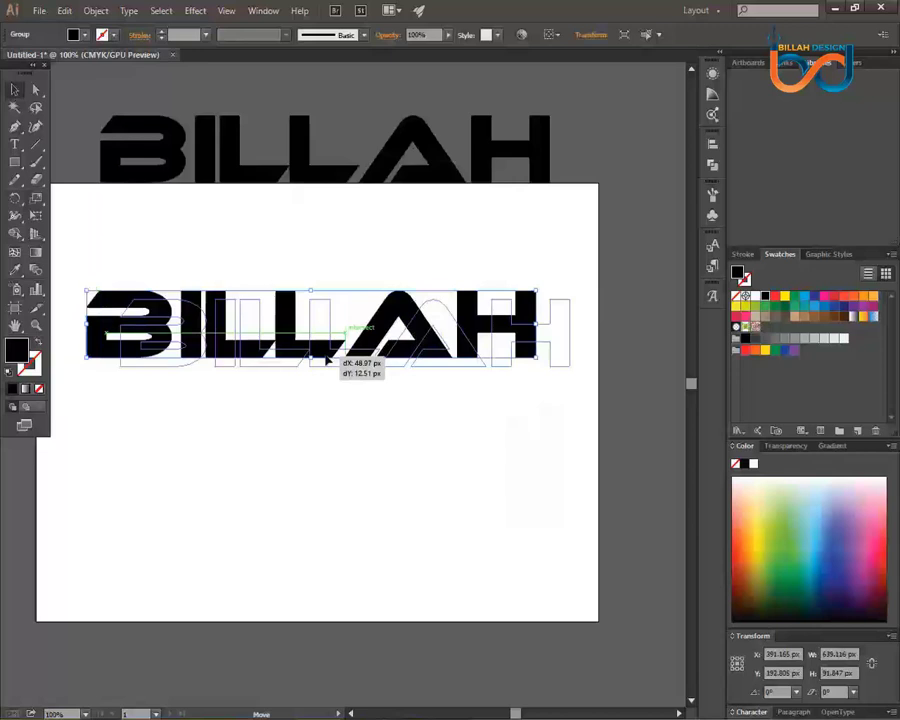
{"action": "left_click", "coordinate": [375, 447]}
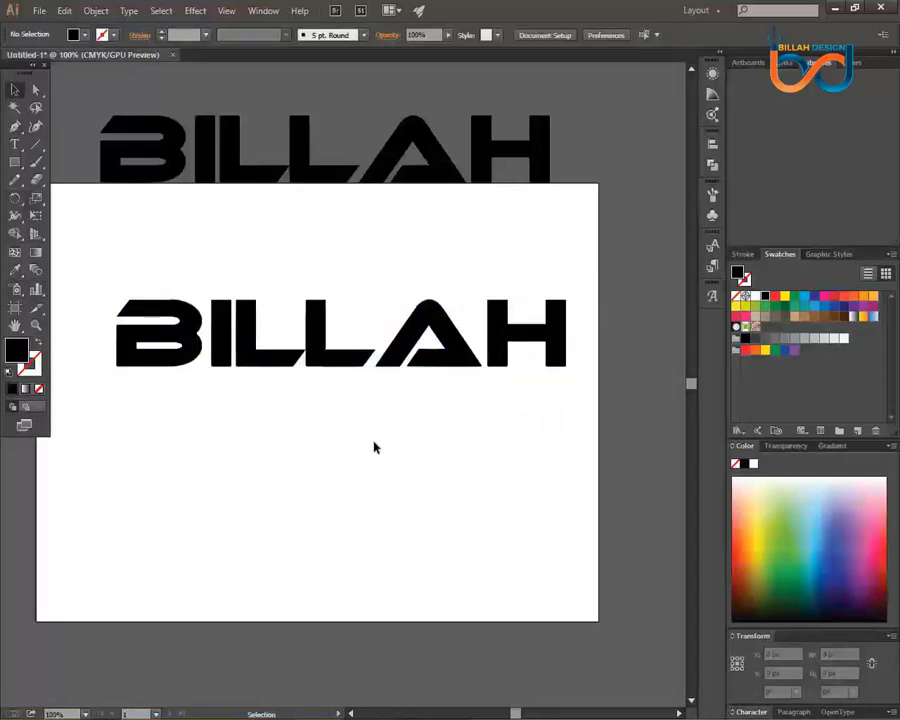
Check how the outlined BILLAH letters select by selecting the word at different letters and deselecting it each time.
{"action": "left_click", "coordinate": [338, 370]}
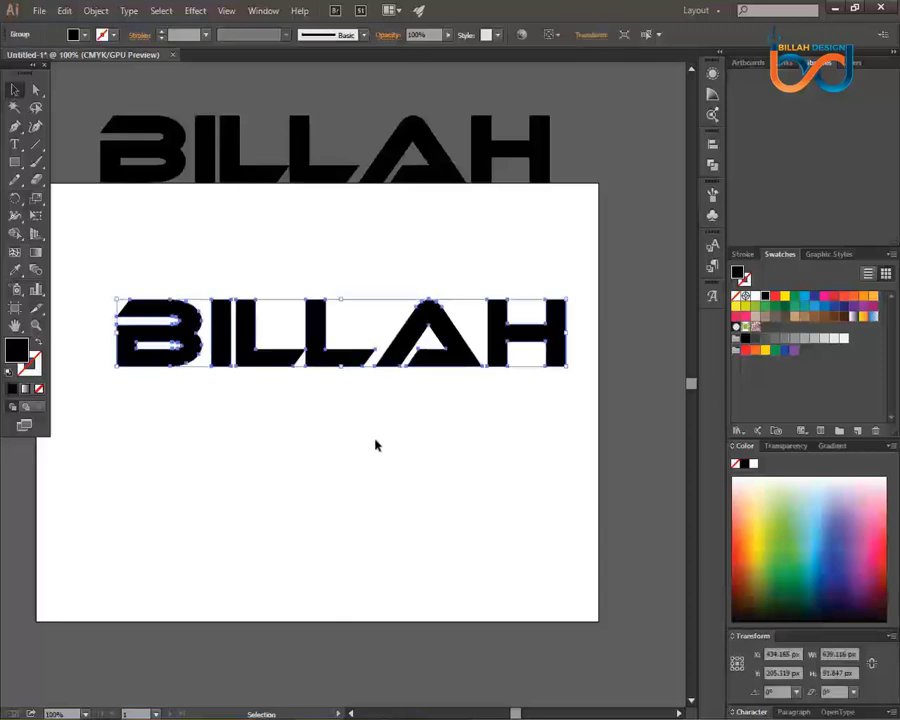
{"action": "left_click", "coordinate": [376, 444]}
{"action": "left_click", "coordinate": [263, 366]}
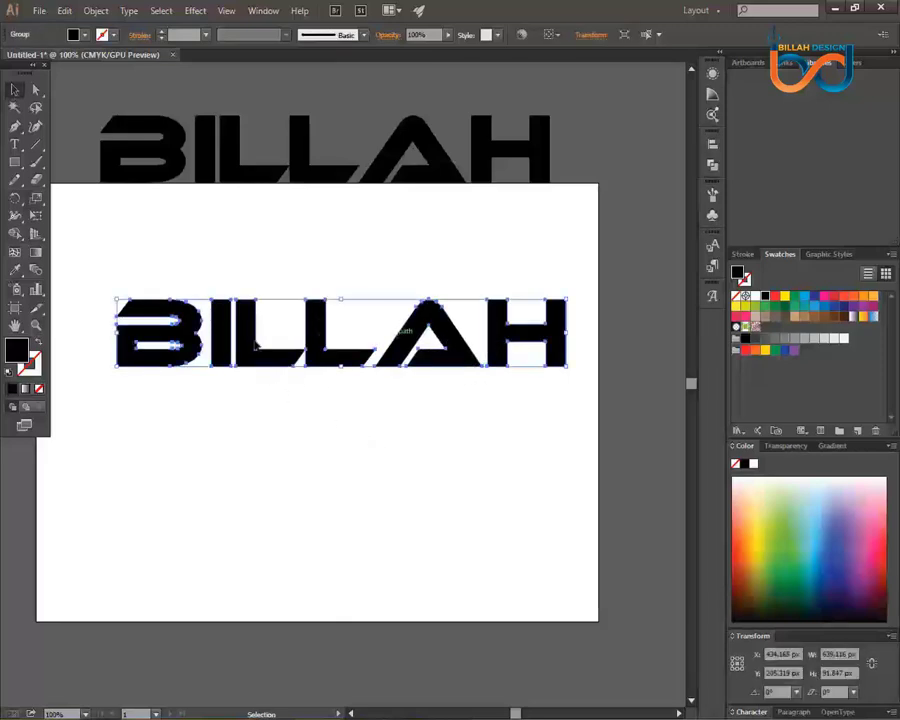
{"action": "left_click", "coordinate": [193, 364]}
{"action": "left_click", "coordinate": [200, 362]}
{"action": "left_click", "coordinate": [245, 442]}
{"action": "left_click", "coordinate": [217, 352]}
{"action": "left_click", "coordinate": [374, 388]}
{"action": "left_click", "coordinate": [502, 340]}
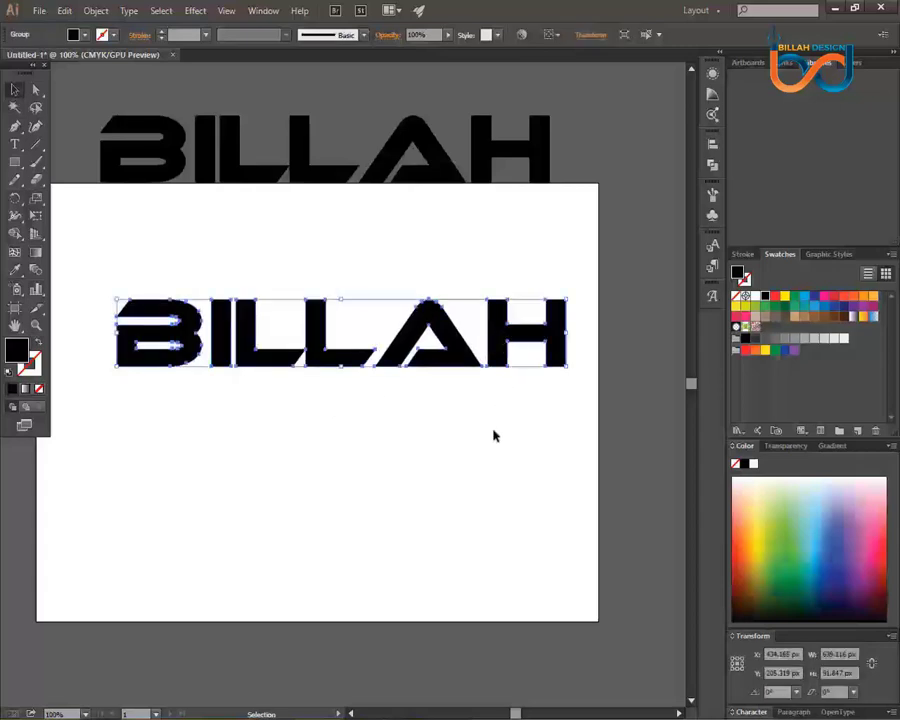
{"action": "left_click", "coordinate": [494, 432]}
{"action": "left_click", "coordinate": [342, 364]}
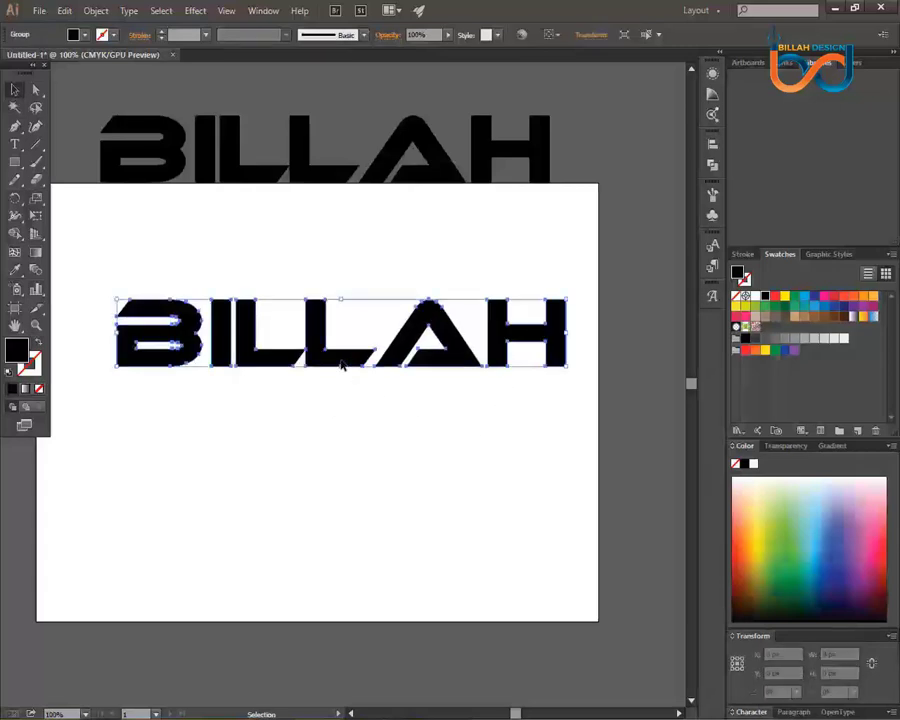
{"action": "left_click", "coordinate": [339, 421]}
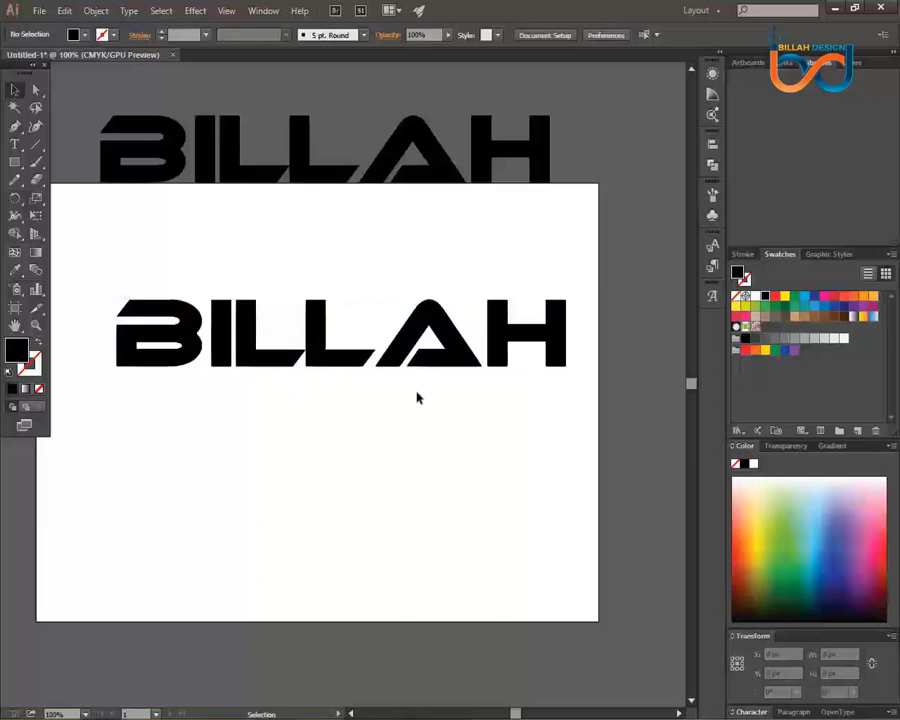
Ungroup the outlined BILLAH lettering on the artboard into separate letters.
{"action": "left_click", "coordinate": [406, 357]}
{"action": "right_click", "coordinate": [400, 351]}
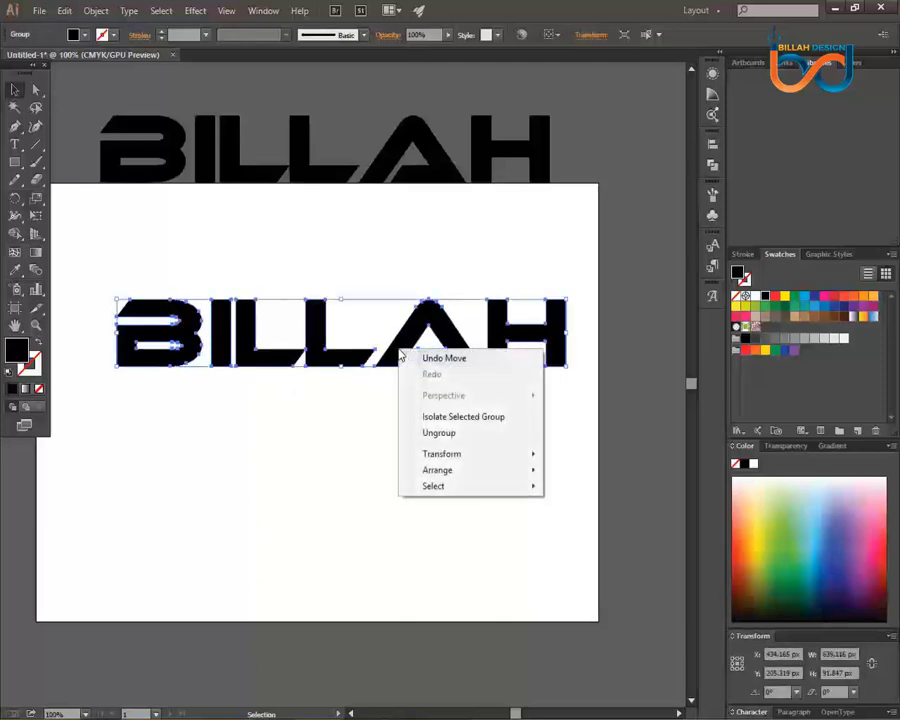
{"action": "left_click", "coordinate": [462, 438]}
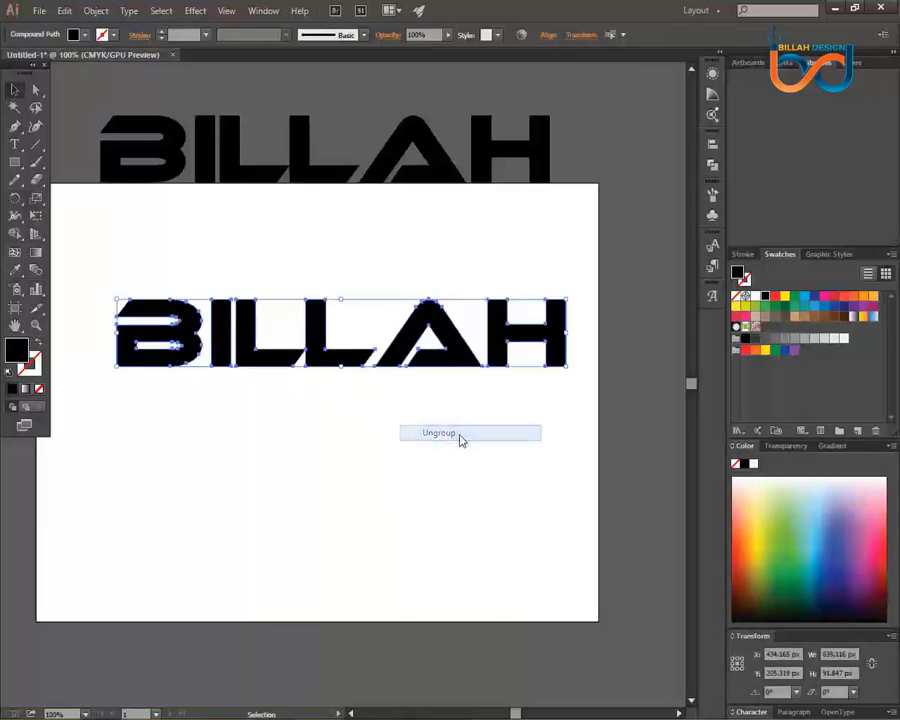
Select the letters H, A and both Ls individually to check that they are separate, and clear the selection.
{"action": "left_click", "coordinate": [518, 362]}
{"action": "left_click", "coordinate": [515, 355]}
{"action": "left_click", "coordinate": [455, 373]}
{"action": "left_click", "coordinate": [452, 362]}
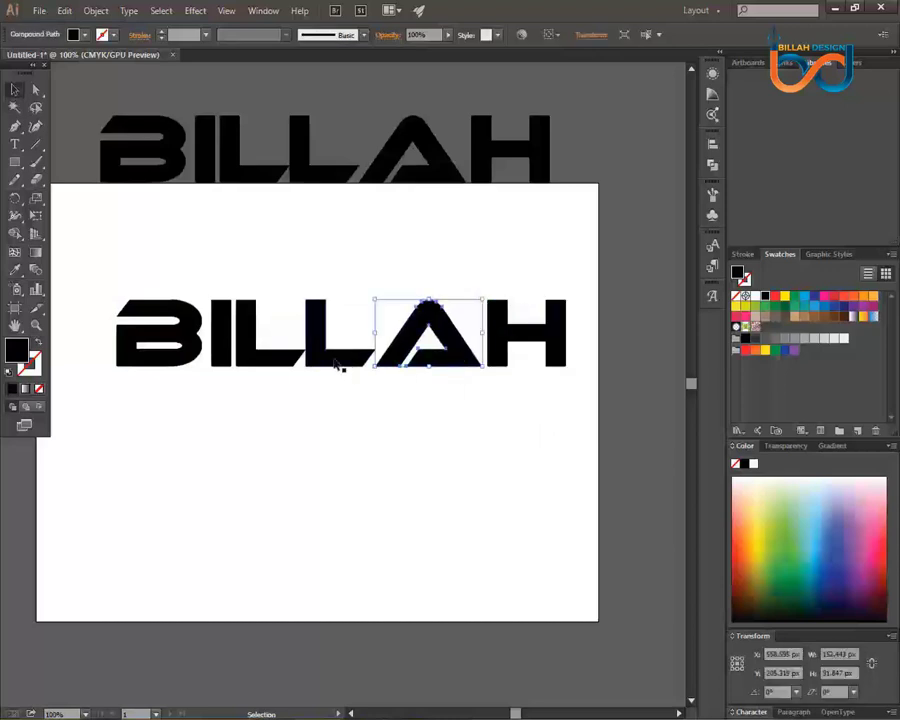
{"action": "left_click", "coordinate": [330, 362]}
{"action": "left_click", "coordinate": [262, 362]}
{"action": "left_click", "coordinate": [367, 474]}
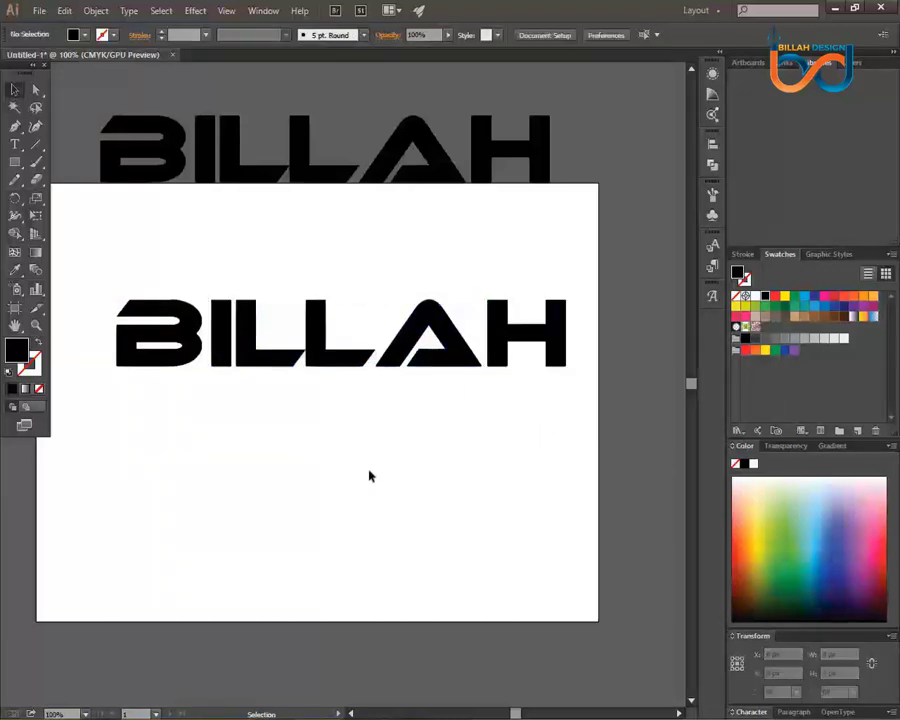
Zoom in to 200% on the outlined letters and pan across the word to view it from the B.
{"action": "key", "text": "ctrl+equal"}
{"action": "key", "text": "ctrl+equal"}
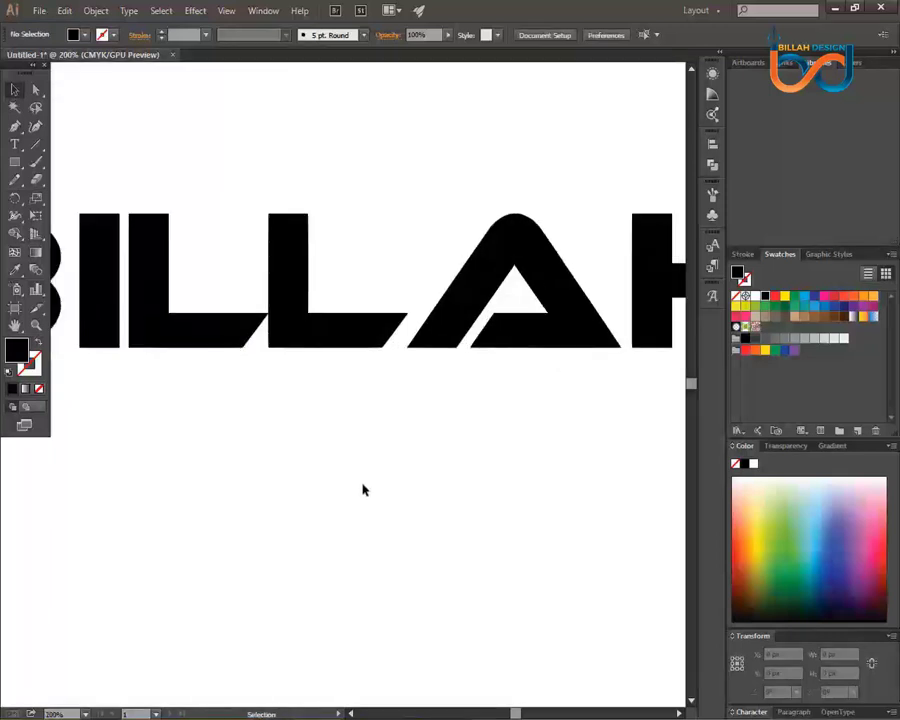
{"action": "left_click_drag", "start_coordinate": [155, 463], "coordinate": [374, 486]}
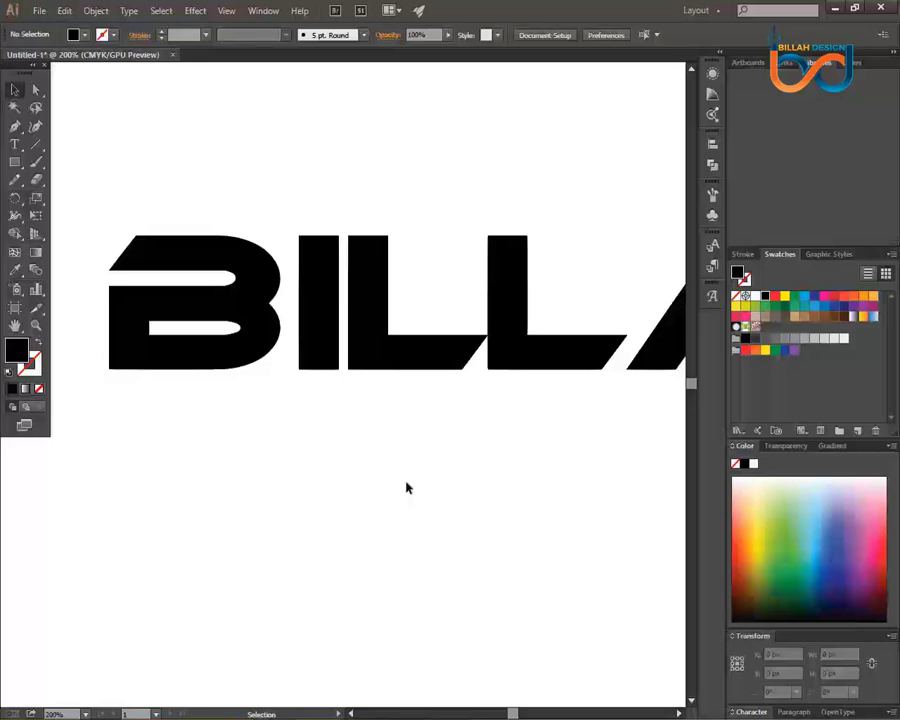
{"action": "key", "text": "space"}
{"action": "left_click_drag", "start_coordinate": [534, 476], "coordinate": [420, 470]}
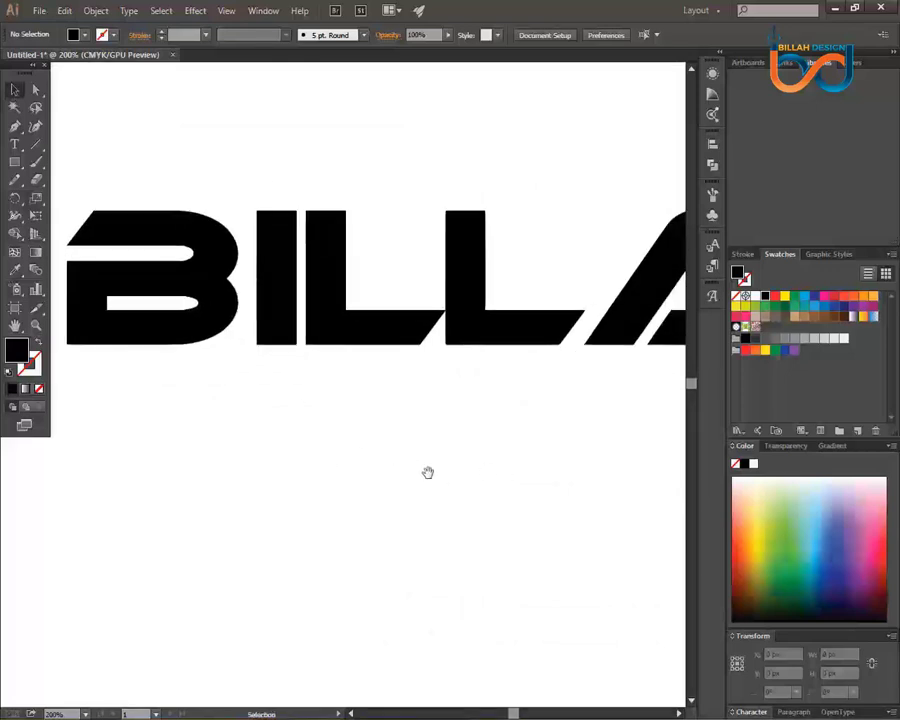
Practise zooming the view repeatedly out to 50% and back in to 200% around the outlined lettering.
{"action": "key", "text": "ctrl+minus"}
{"action": "key", "text": "ctrl+minus"}
{"action": "key", "text": "ctrl+minus"}
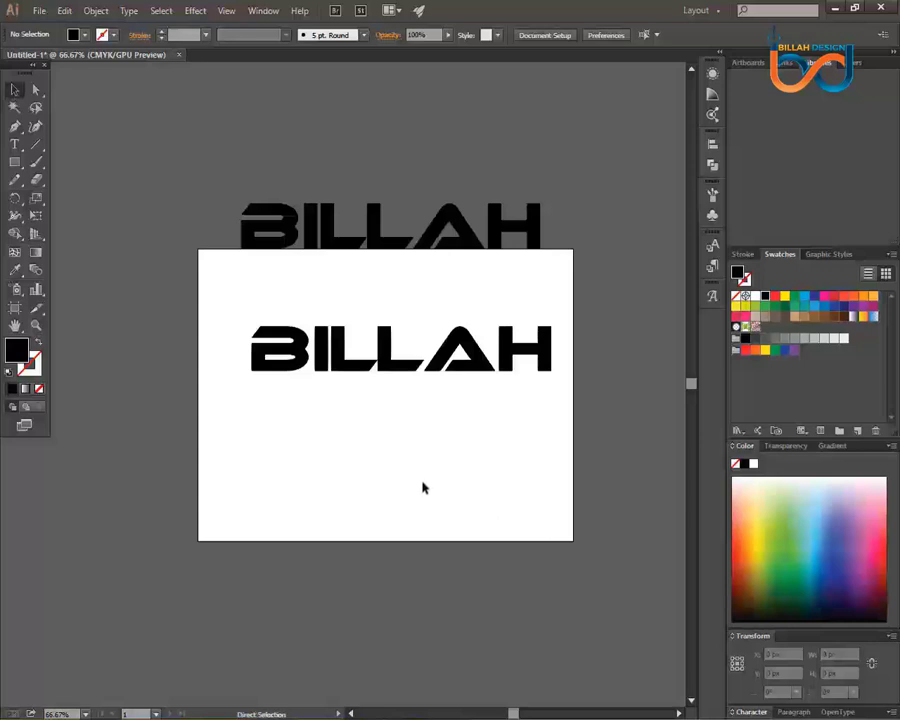
{"action": "key", "text": "ctrl+plus"}
{"action": "key", "text": "ctrl+plus"}
{"action": "key", "text": "ctrl+plus"}
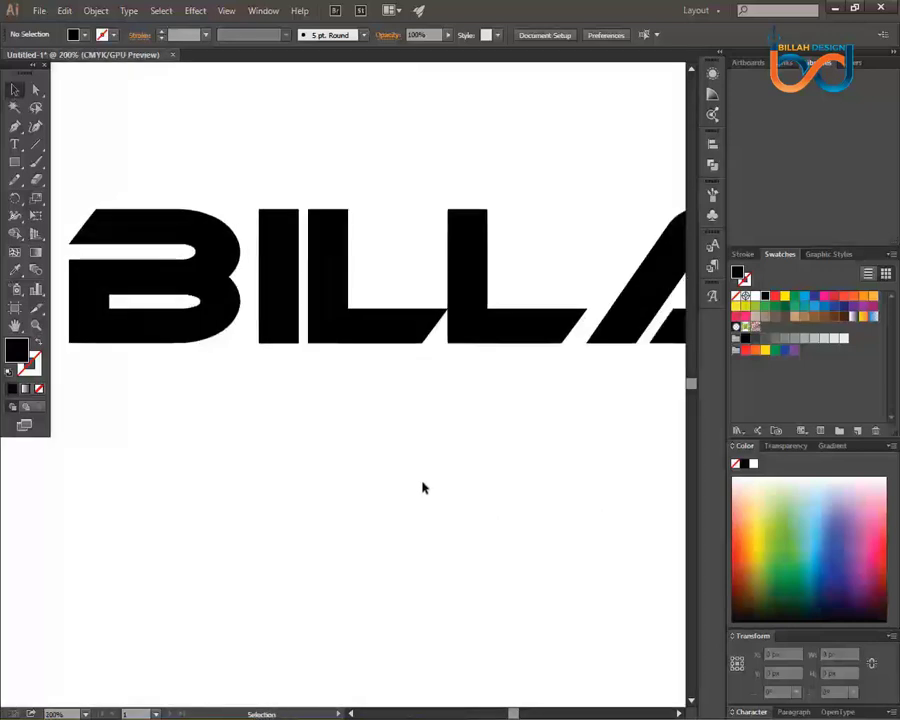
{"action": "key", "text": "ctrl+minus"}
{"action": "key", "text": "ctrl+minus"}
{"action": "key", "text": "ctrl+minus"}
{"action": "key", "text": "ctrl+minus"}
{"action": "key", "text": "ctrl+minus"}
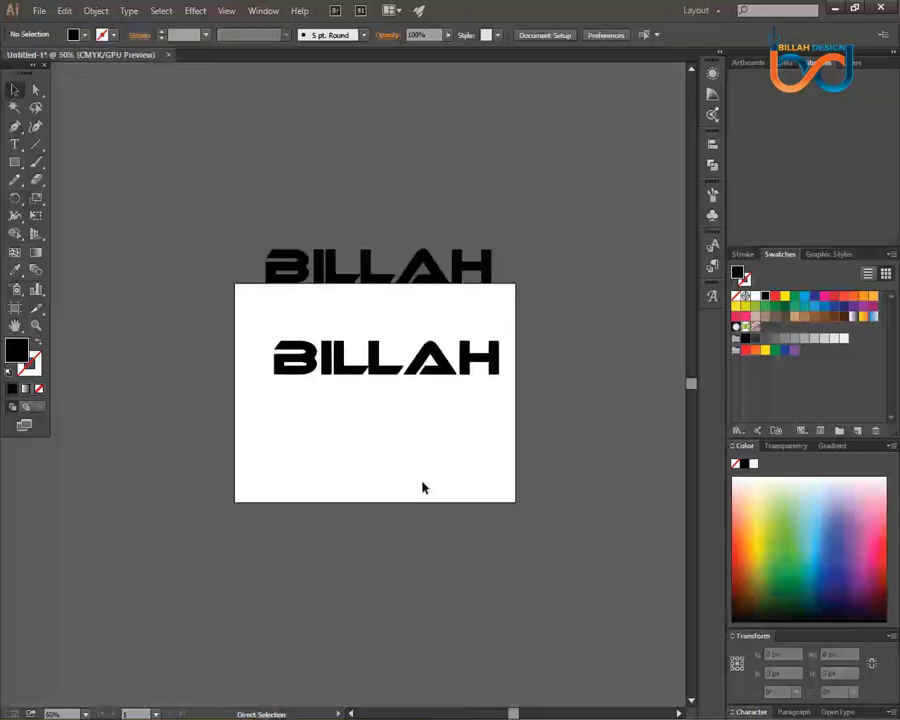
{"action": "key", "text": "ctrl+plus"}
{"action": "key", "text": "ctrl+plus"}
{"action": "key", "text": "ctrl+plus"}
{"action": "key", "text": "ctrl+plus"}
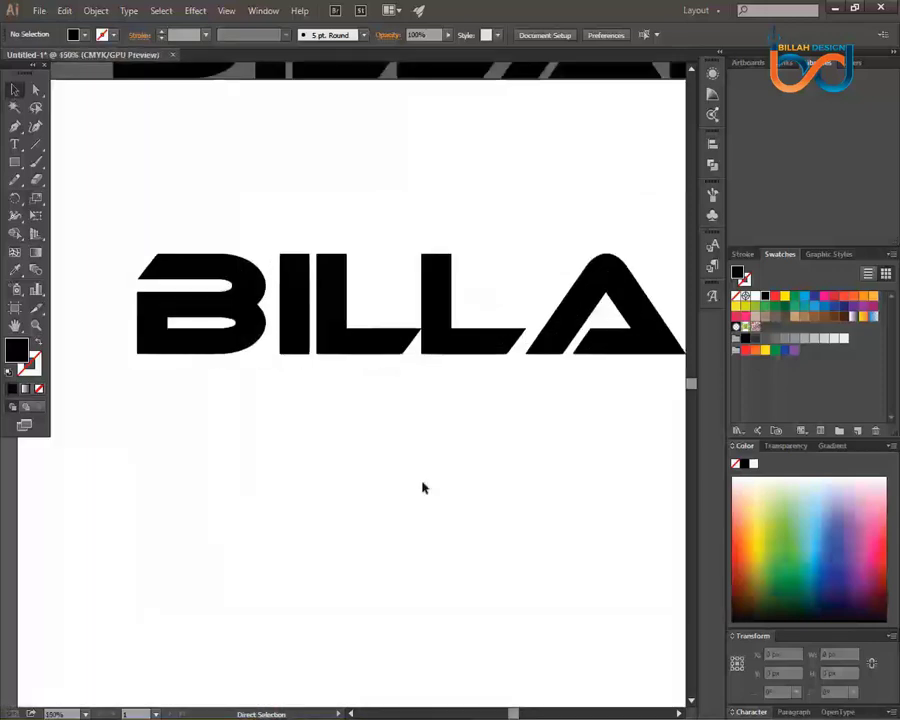
{"action": "key", "text": "ctrl+minus"}
{"action": "key", "text": "ctrl+minus"}
{"action": "key", "text": "ctrl+minus"}
{"action": "key", "text": "ctrl+plus"}
{"action": "key", "text": "ctrl+plus"}
{"action": "key", "text": "ctrl+plus"}
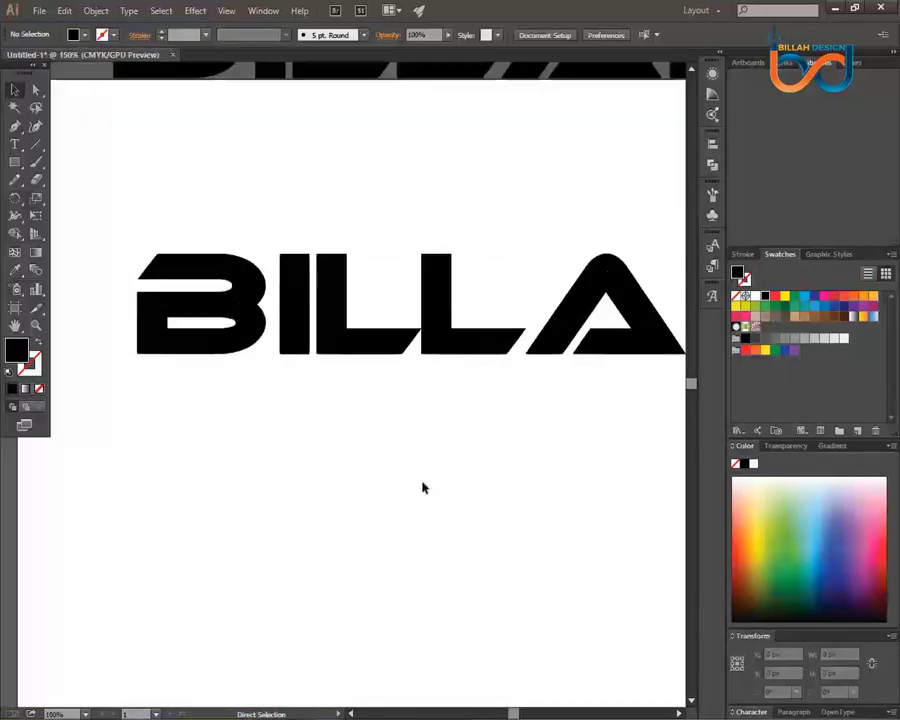
{"action": "key", "text": "ctrl+plus"}
{"action": "key", "text": "ctrl+plus"}
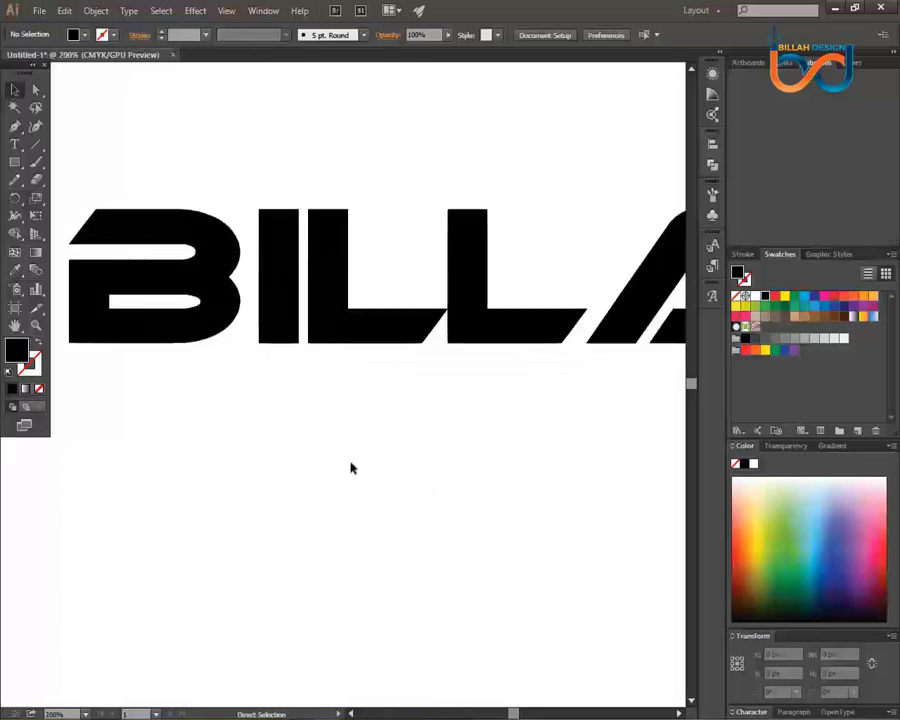
Magnify the view to 300% and pan it to frame the letters B, I and the first L.
{"action": "left_click_drag", "start_coordinate": [203, 255], "coordinate": [425, 326]}
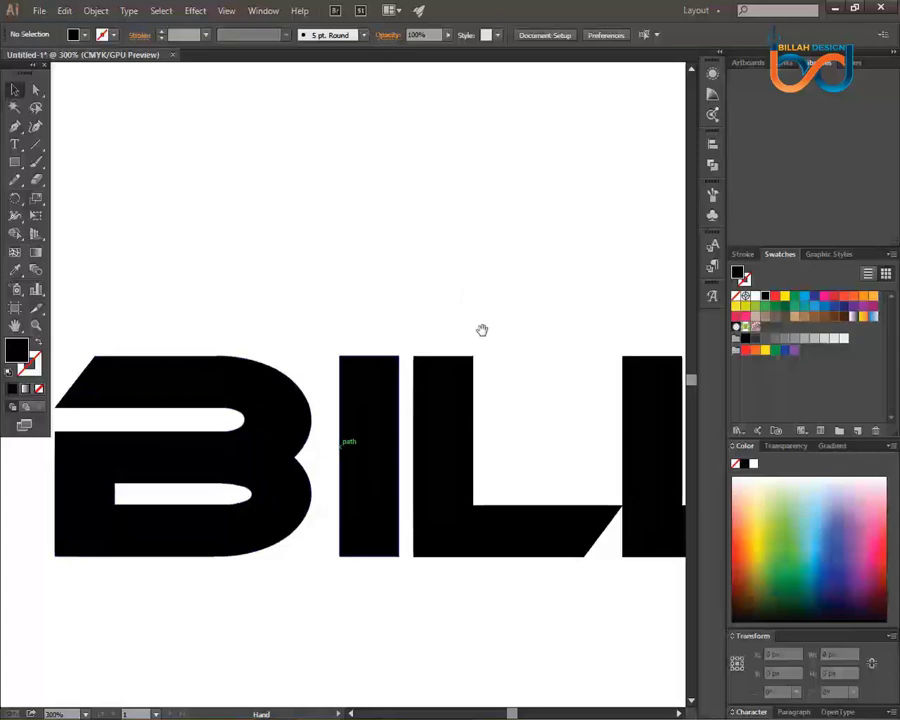
{"action": "left_click_drag", "start_coordinate": [482, 329], "coordinate": [460, 543]}
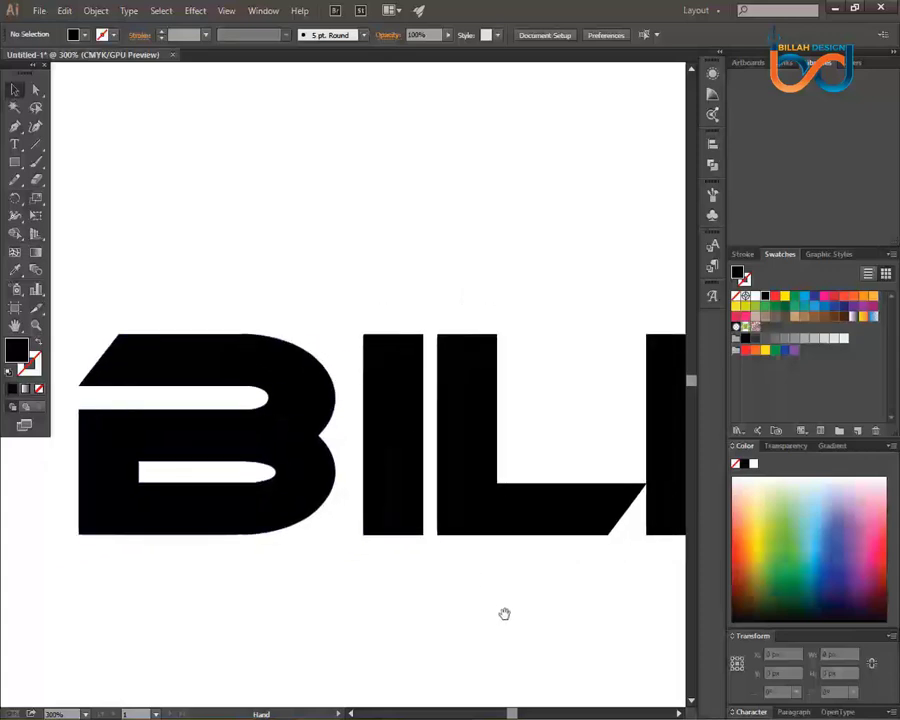
{"action": "mouse_move", "coordinate": [504, 613]}
{"action": "left_mouse_down"}
{"action": "mouse_move", "coordinate": [498, 595]}
{"action": "mouse_move", "coordinate": [460, 587]}
{"action": "mouse_move", "coordinate": [490, 598]}
{"action": "left_mouse_up"}
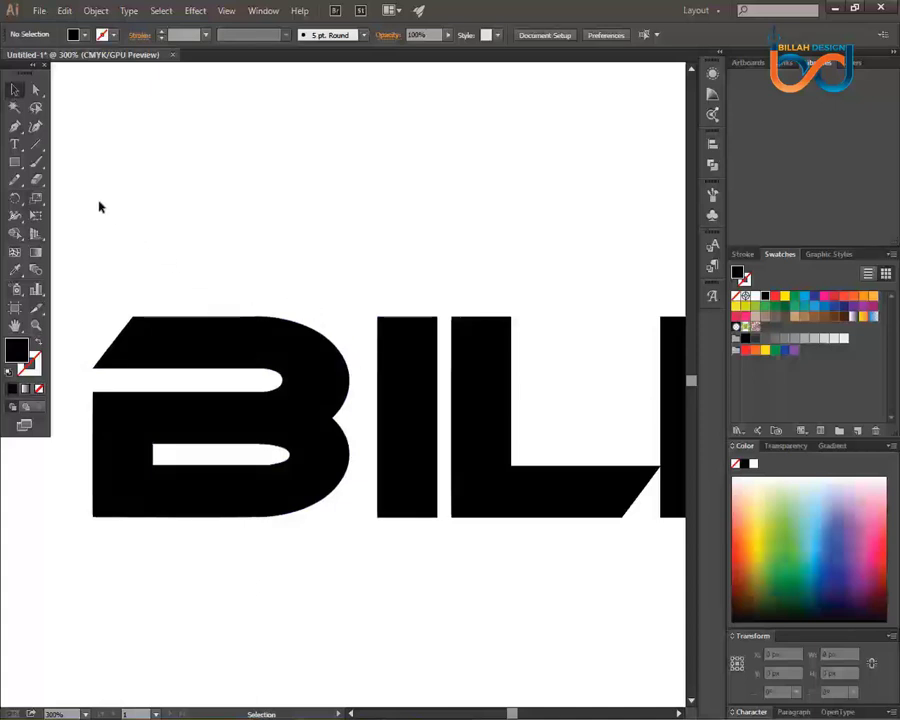
Magnify the view to 600% around the letter B and display its anchor points with the Direct Selection tool.
{"action": "left_click", "coordinate": [36, 91]}
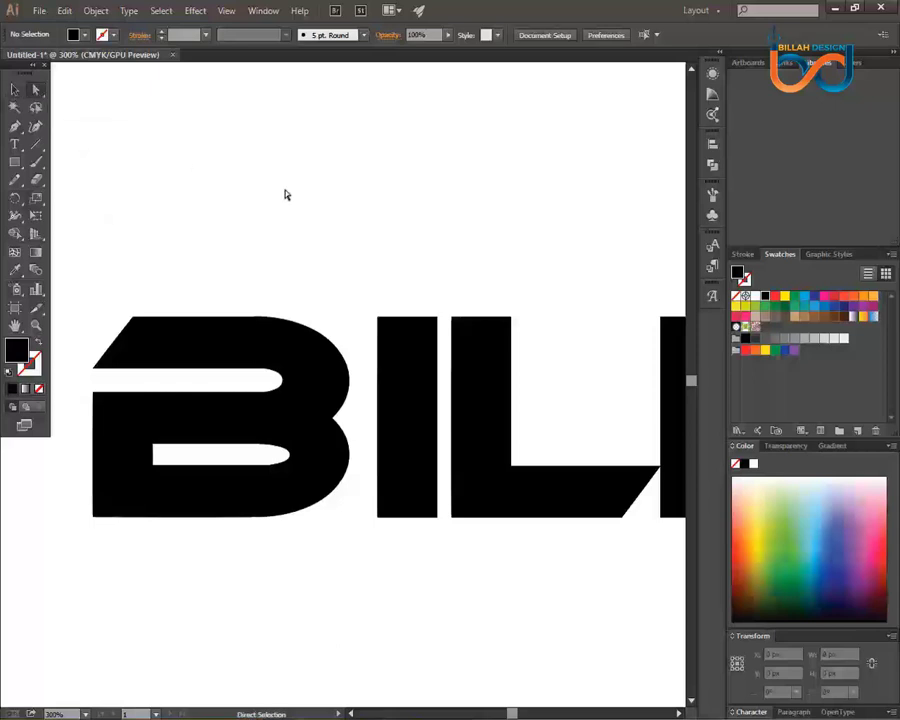
{"action": "key", "text": "ctrl+plus"}
{"action": "key", "text": "ctrl+plus"}
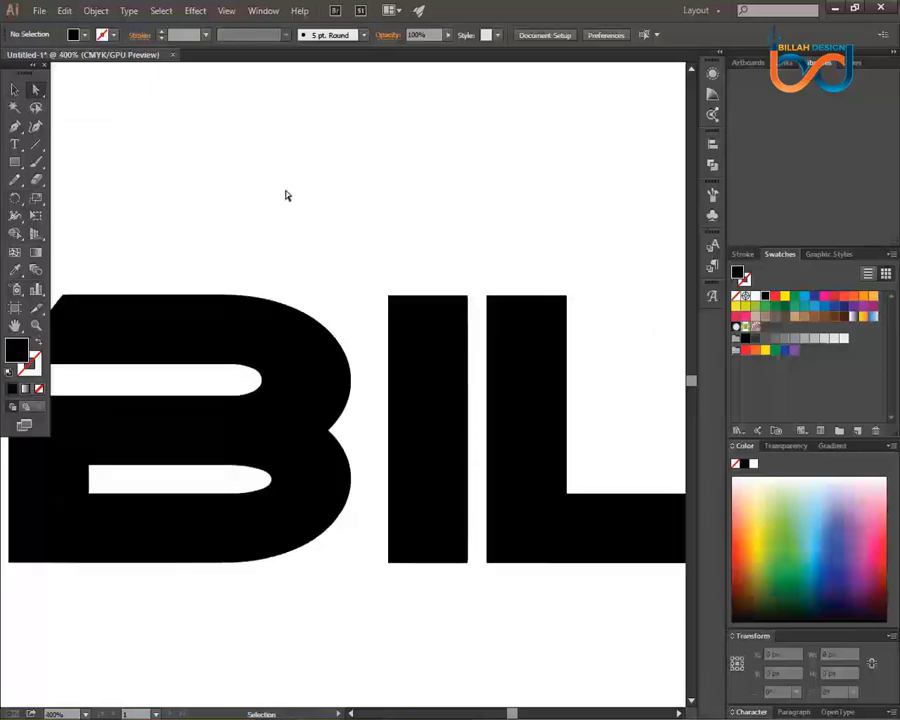
{"action": "left_click_drag", "start_coordinate": [192, 372], "coordinate": [331, 368]}
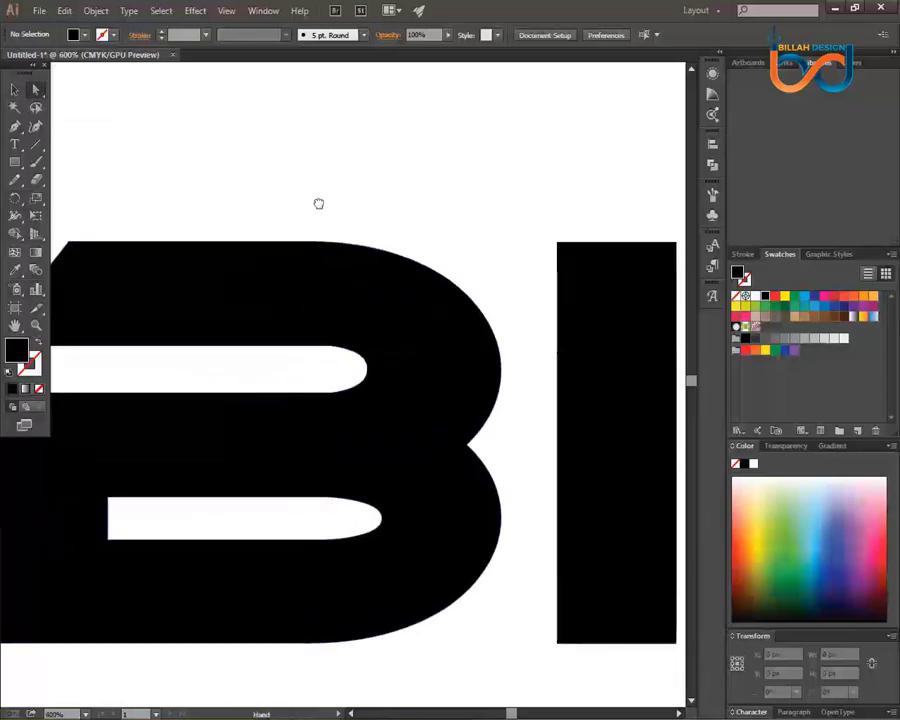
{"action": "left_click_drag", "start_coordinate": [287, 215], "coordinate": [369, 191]}
{"action": "key", "text": "space"}
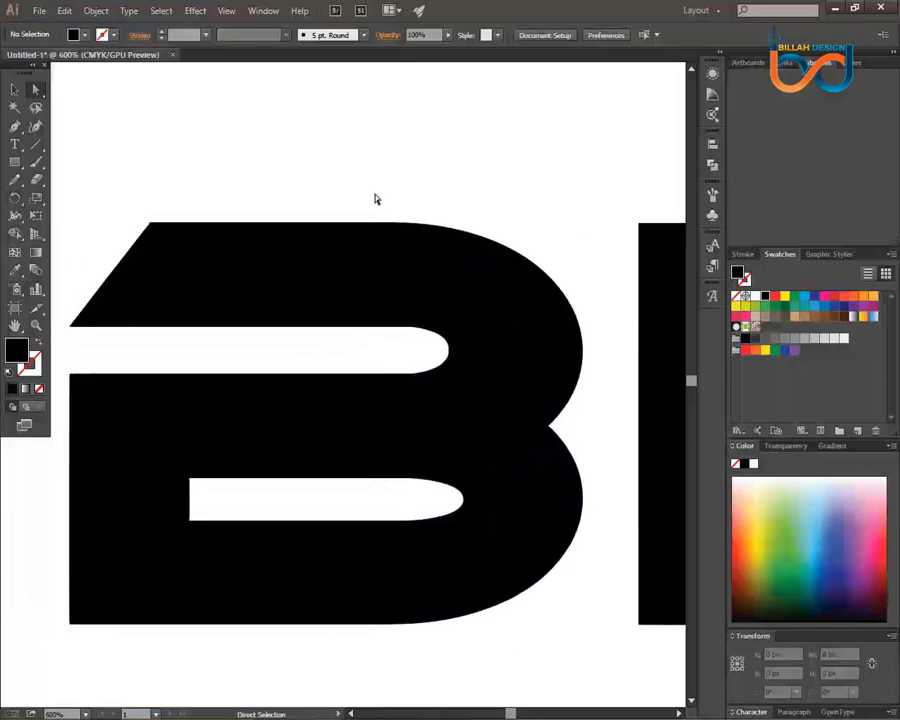
{"action": "left_click_drag", "start_coordinate": [323, 344], "coordinate": [354, 286]}
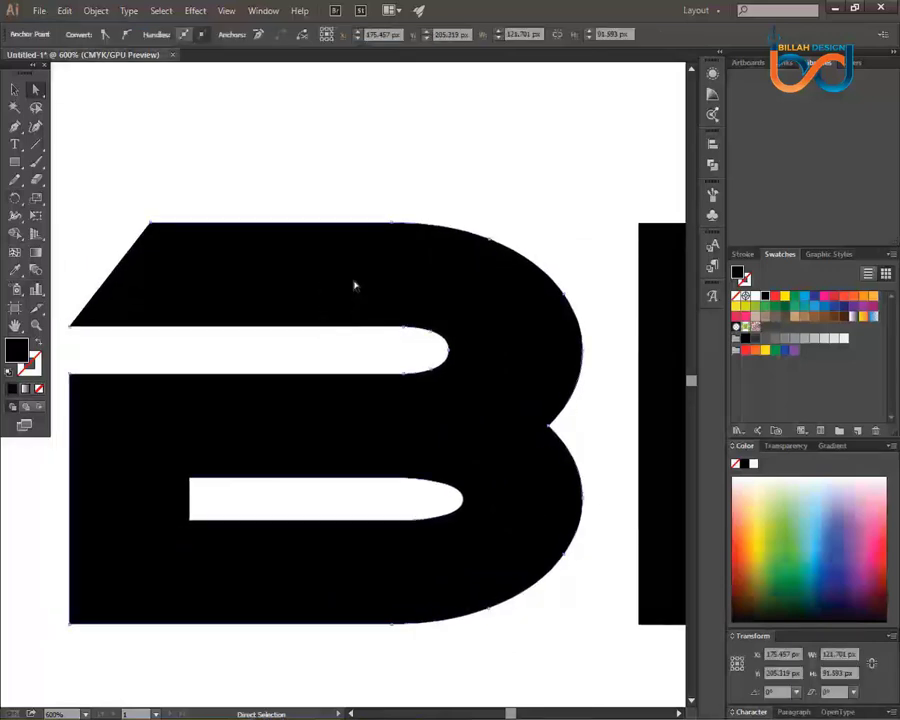
Directly select only the anchor points at the rounded end of the B's upper slot.
{"action": "left_click", "coordinate": [329, 350]}
{"action": "left_click_drag", "start_coordinate": [328, 344], "coordinate": [370, 231]}
{"action": "left_click", "coordinate": [354, 346]}
{"action": "left_click", "coordinate": [336, 356]}
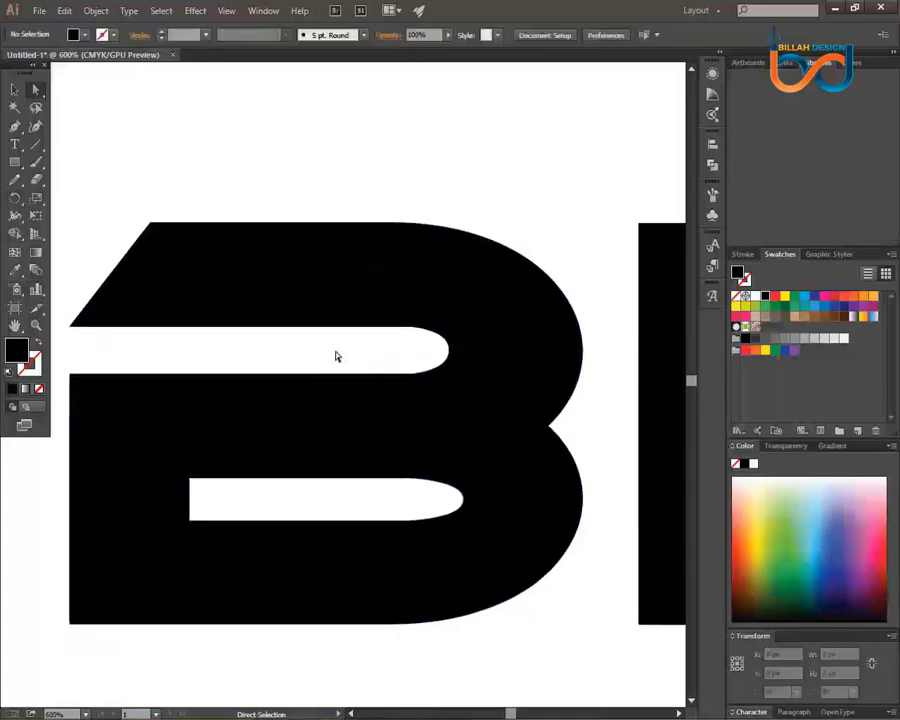
{"action": "left_click", "coordinate": [374, 261]}
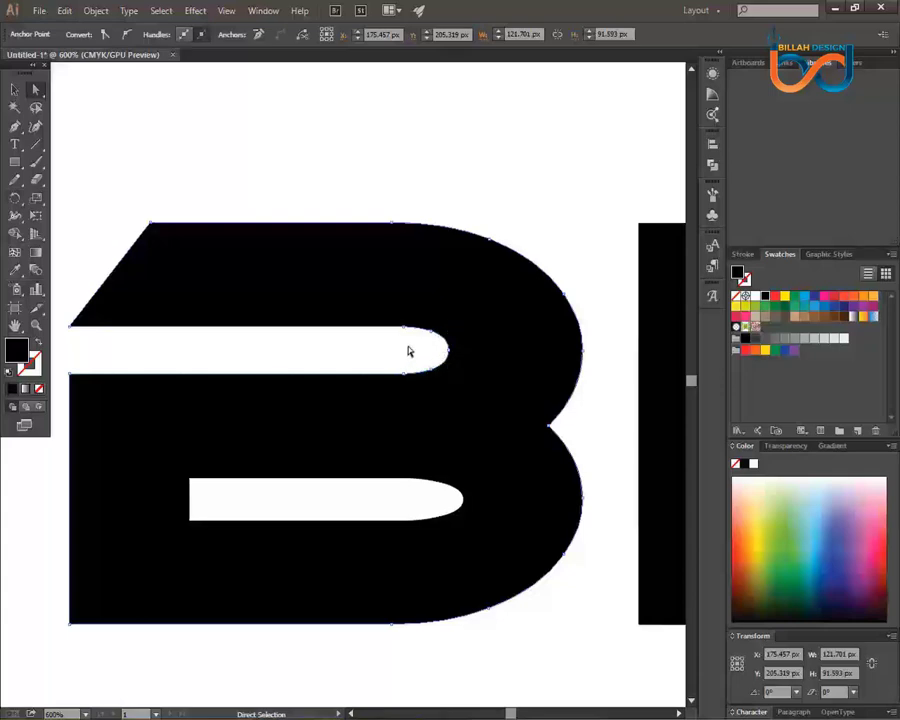
{"action": "left_click_drag", "start_coordinate": [396, 340], "coordinate": [457, 344]}
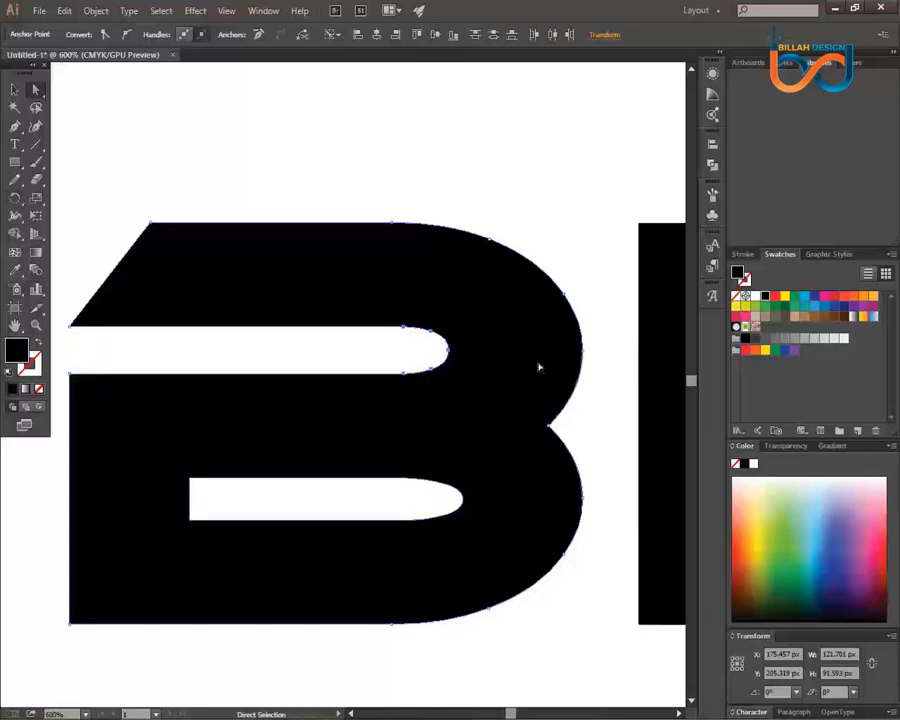
Nudge the slot-end anchors horizontally away from the B until they pass the I and reach into the first L, and clear the selection.
{"action": "key", "text": "ctrl+="}
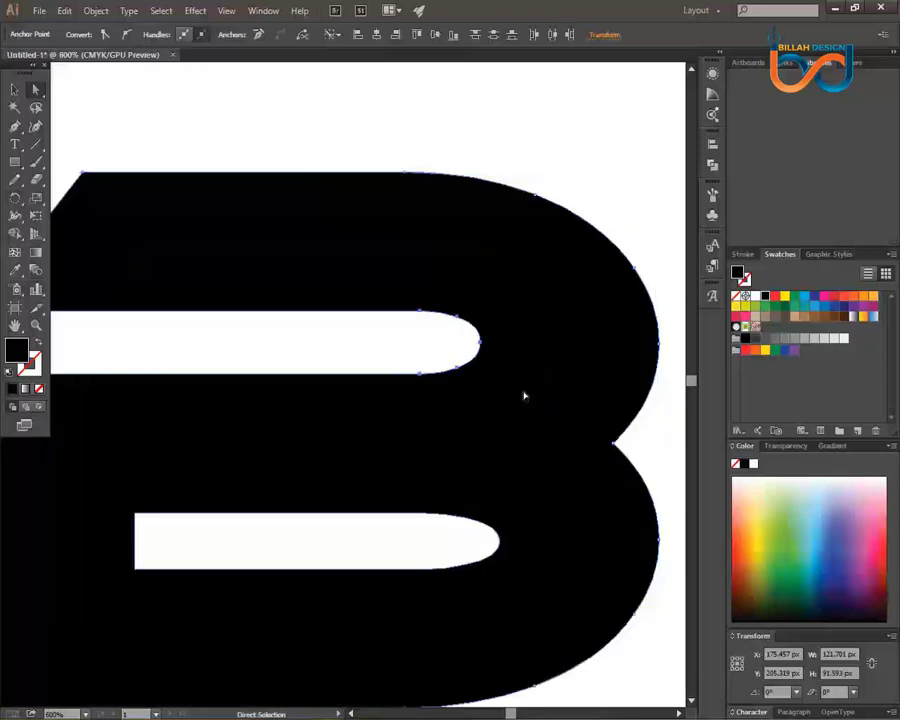
{"action": "left_click_drag", "start_coordinate": [530, 386], "coordinate": [503, 380]}
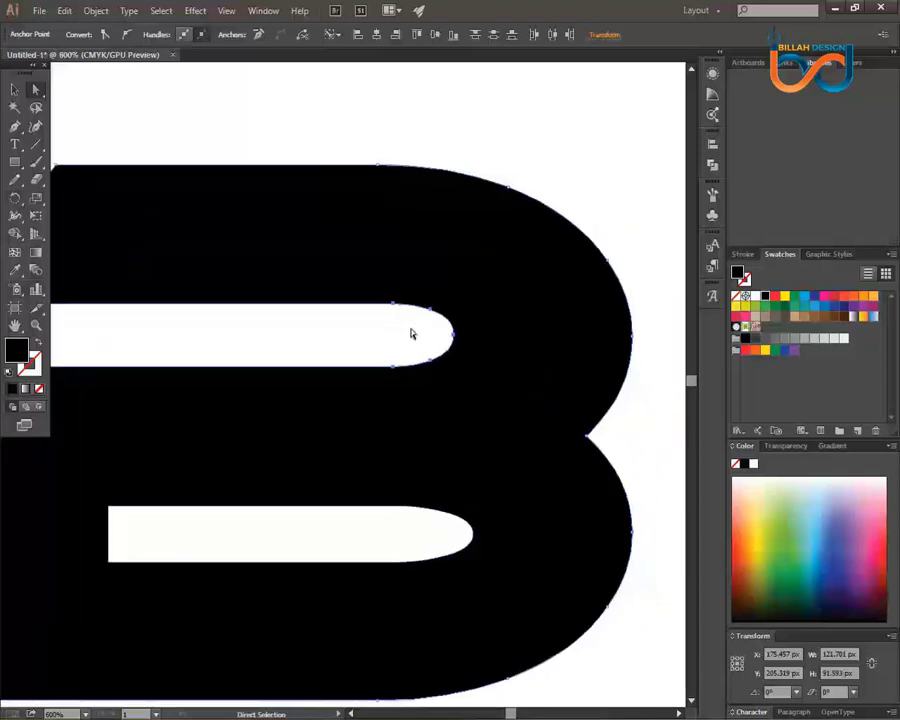
{"action": "key", "text": "ctrl+minus"}
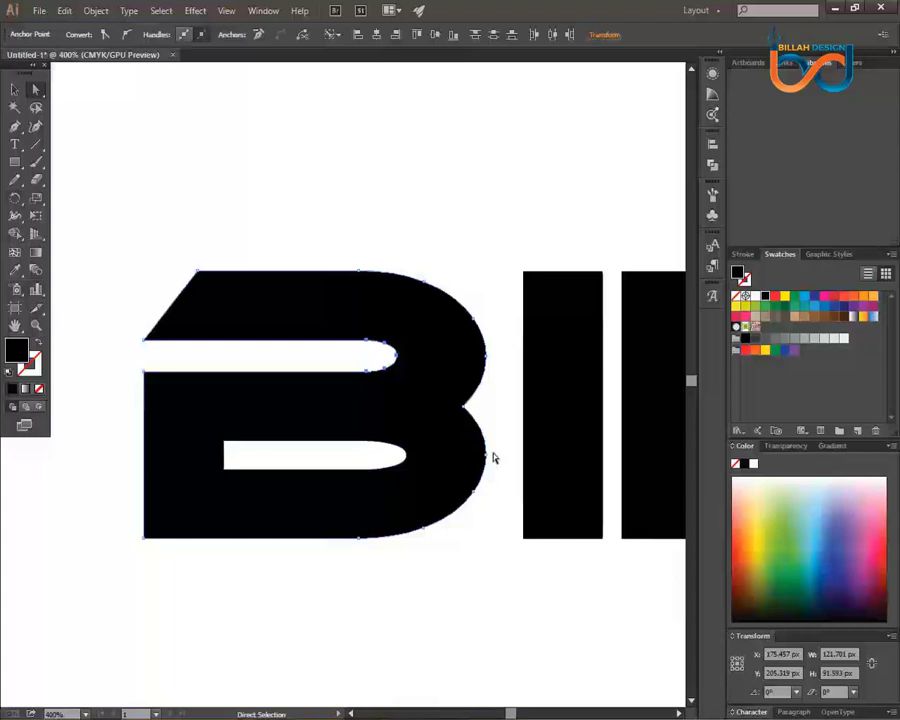
{"action": "key", "text": "v"}
{"action": "key", "text": "a"}
{"action": "key", "text": "ctrl+minus"}
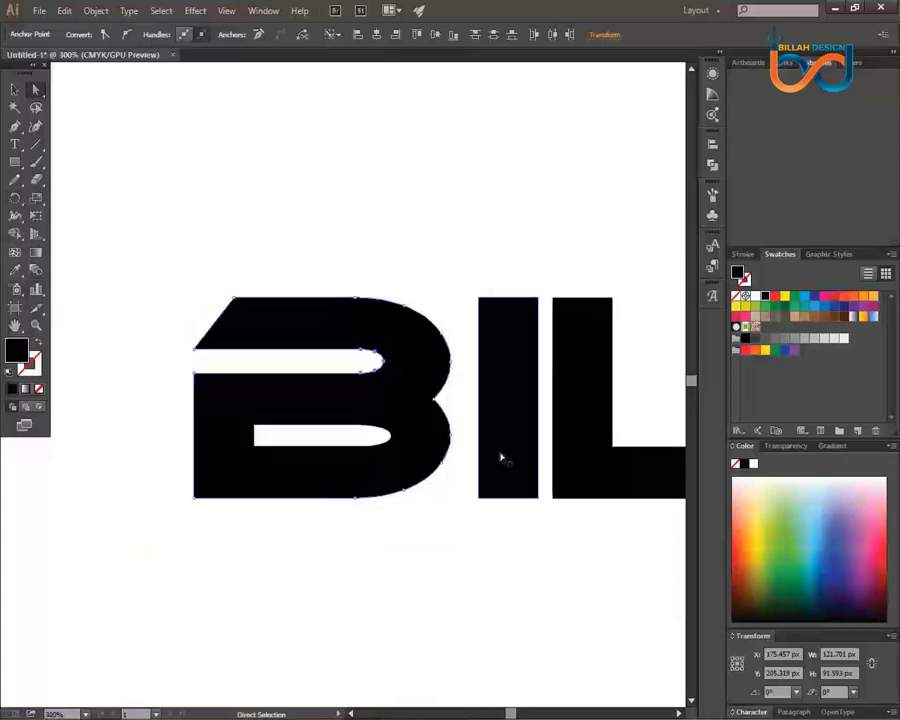
{"action": "left_click_drag", "start_coordinate": [512, 430], "coordinate": [418, 410]}
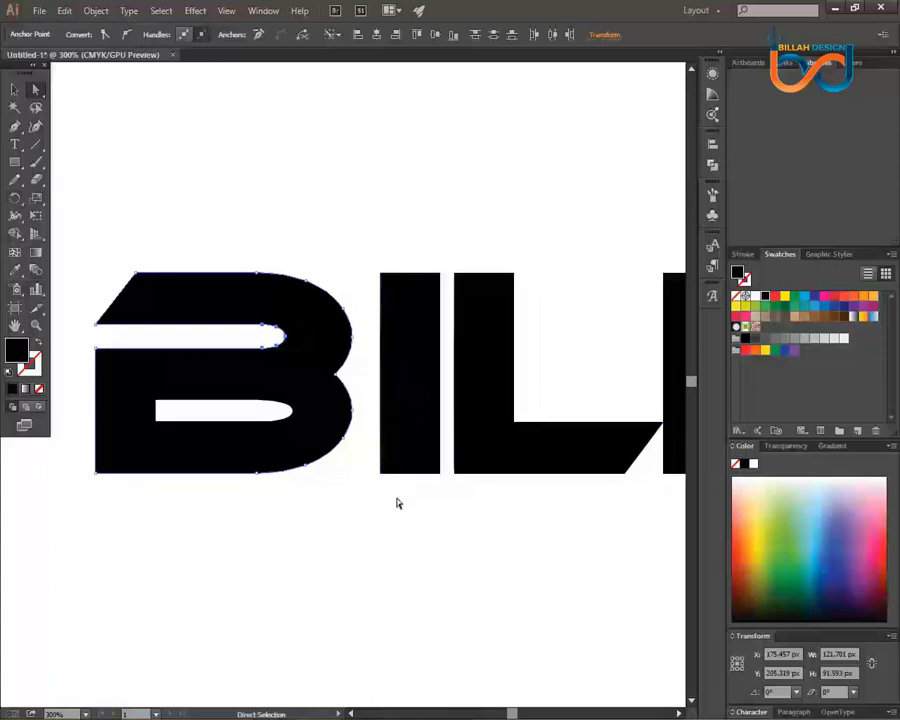
{"action": "key", "text": "Right"}
{"action": "key", "text": "Right"}
{"action": "key", "text": "Right"}
{"action": "key", "text": "Right"}
{"action": "key", "text": "Right"}
{"action": "key", "text": "Right"}
{"action": "key", "text": "Right"}
{"action": "key", "text": "Right"}
{"action": "key", "text": "Right"}
{"action": "key", "text": "Right"}
{"action": "key", "text": "Right"}
{"action": "key", "text": "Right"}
{"action": "key", "text": "Right"}
{"action": "key", "text": "Right"}
{"action": "key", "text": "Right"}
{"action": "key", "text": "Right"}
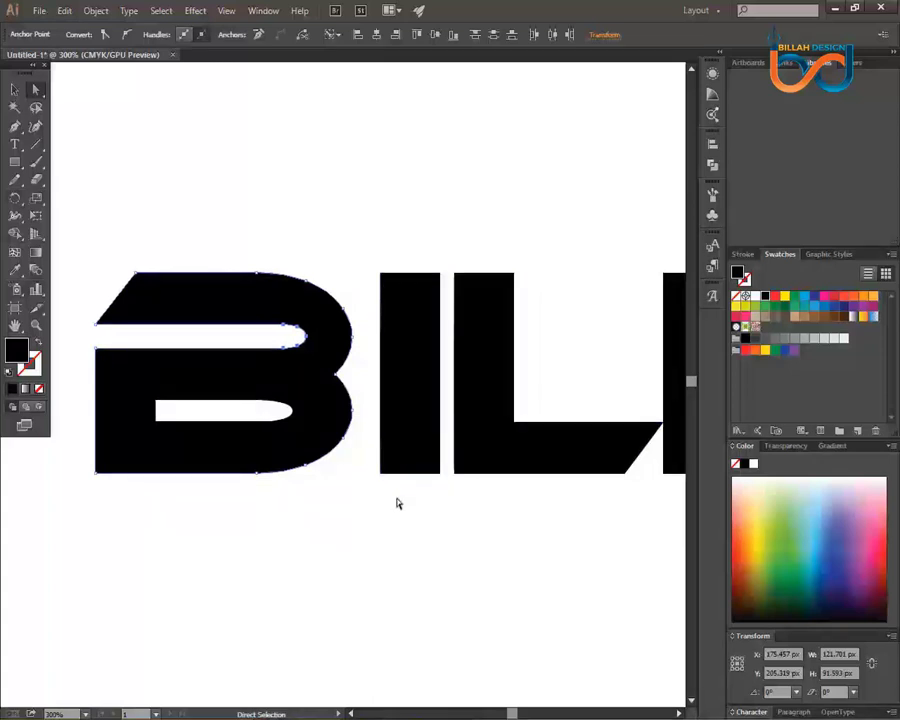
{"action": "key", "text": "Right"}
{"action": "key", "text": "Right"}
{"action": "key", "text": "Right"}
{"action": "key", "text": "Right"}
{"action": "key", "text": "Right"}
{"action": "key", "text": "Right"}
{"action": "key", "text": "Right"}
{"action": "key", "text": "Right"}
{"action": "key", "text": "Right"}
{"action": "key", "text": "Right"}
{"action": "key", "text": "Right"}
{"action": "key", "text": "Right"}
{"action": "key", "text": "Right"}
{"action": "key", "text": "Right"}
{"action": "key", "text": "Right"}
{"action": "key", "text": "Right"}
{"action": "key", "text": "Right"}
{"action": "key", "text": "Right"}
{"action": "key", "text": "Right"}
{"action": "key", "text": "Right"}
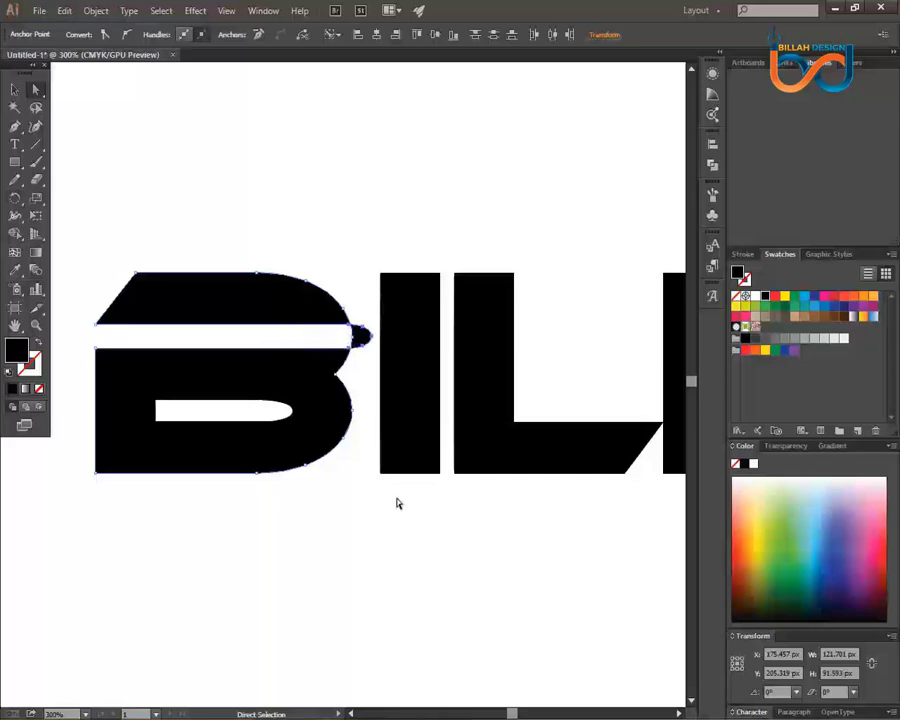
{"action": "key", "text": "Right"}
{"action": "key", "text": "Right"}
{"action": "key", "text": "Right"}
{"action": "key", "text": "Right"}
{"action": "key", "text": "Right"}
{"action": "key", "text": "Right"}
{"action": "key", "text": "Right"}
{"action": "key", "text": "Right"}
{"action": "key", "text": "Right"}
{"action": "key", "text": "Right"}
{"action": "key", "text": "Right"}
{"action": "key", "text": "Right"}
{"action": "key", "text": "Right"}
{"action": "key", "text": "Right"}
{"action": "key", "text": "Right"}
{"action": "key", "text": "Right"}
{"action": "key", "text": "Right"}
{"action": "key", "text": "Right"}
{"action": "key", "text": "Right"}
{"action": "key", "text": "Right"}
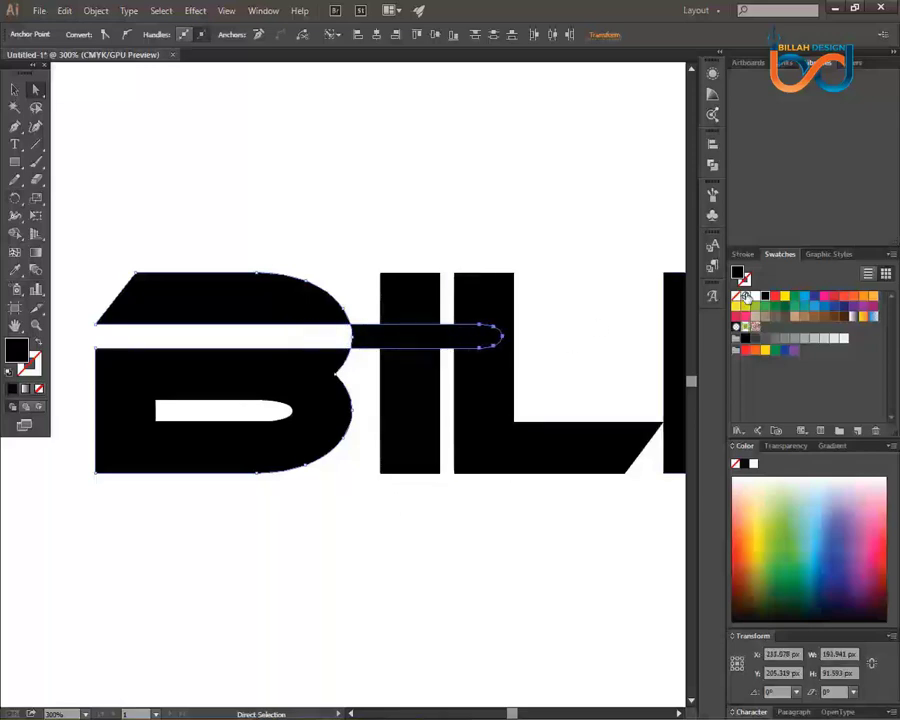
{"action": "left_click", "coordinate": [304, 215]}
Fill the letter I with the red swatch and clear the selection.
{"action": "key", "text": "ctrl+equal"}
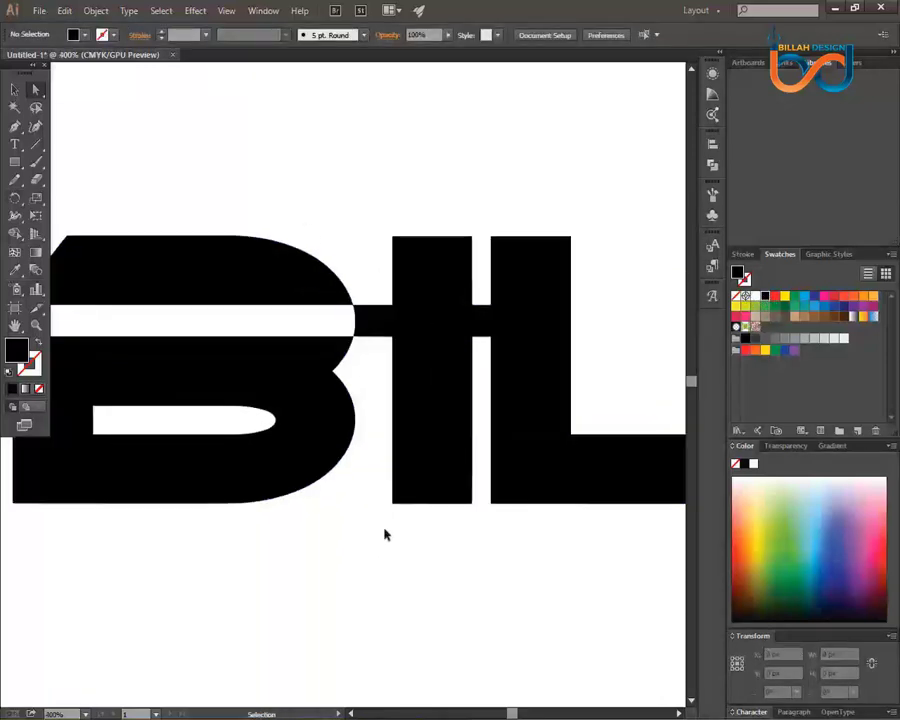
{"action": "left_click_drag", "start_coordinate": [345, 336], "coordinate": [402, 346]}
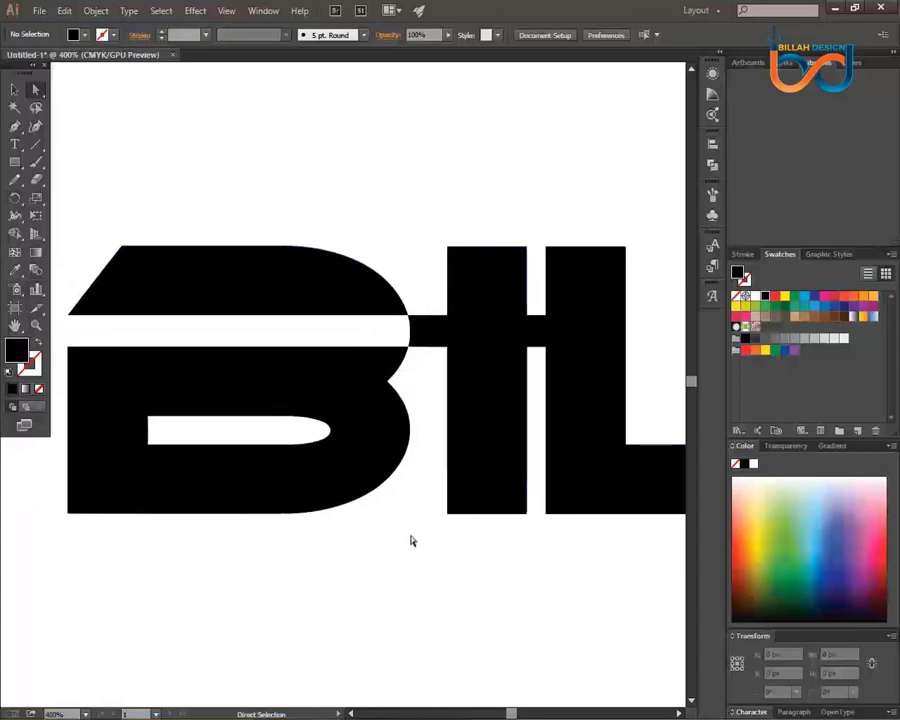
{"action": "left_click", "coordinate": [486, 284]}
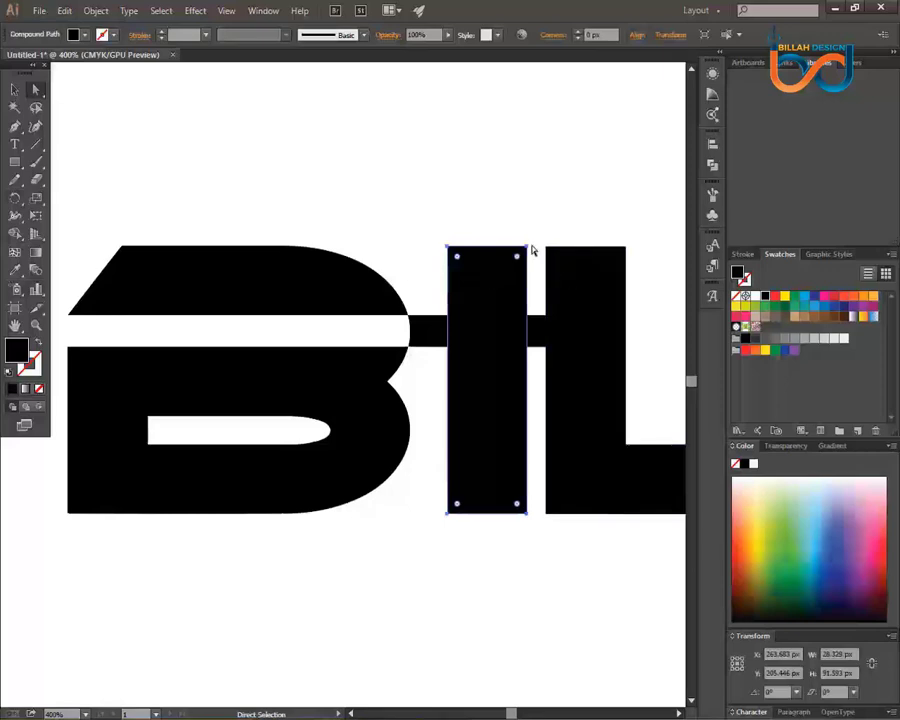
{"action": "left_click", "coordinate": [774, 297]}
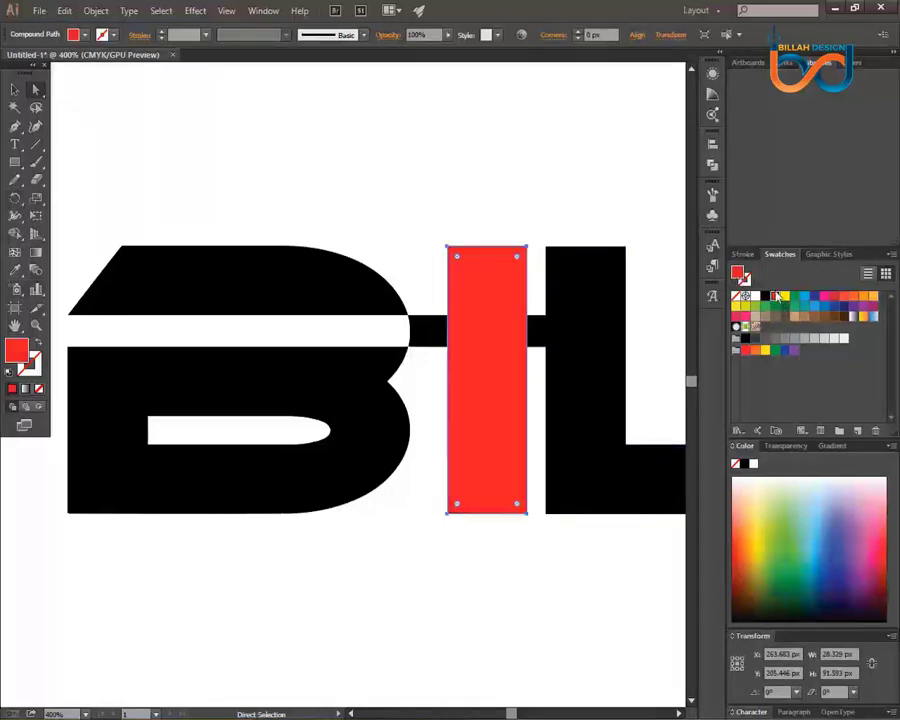
{"action": "left_click", "coordinate": [484, 198]}
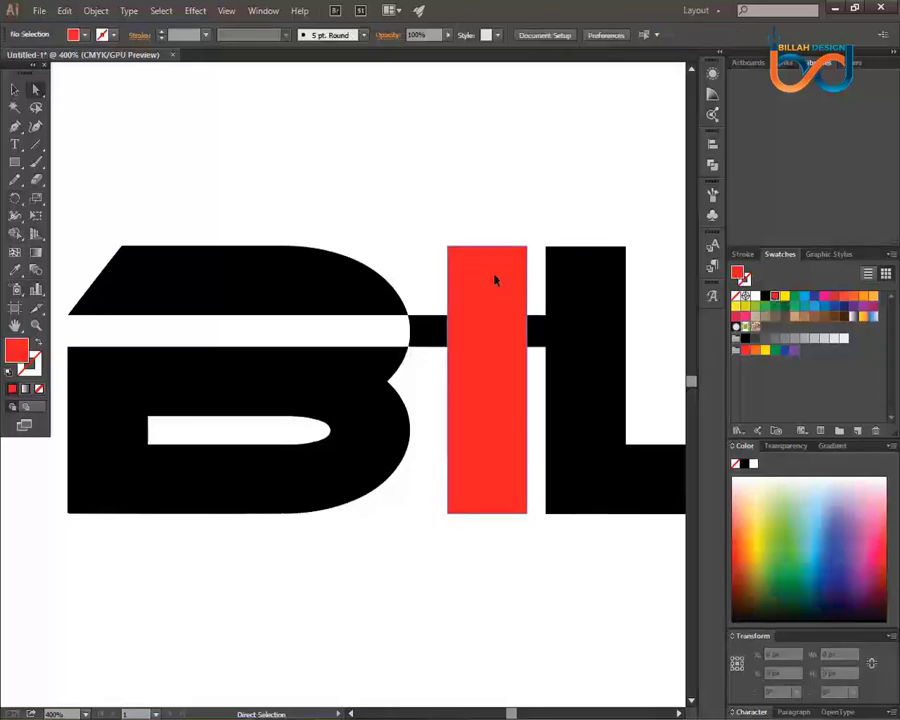
Try a blue stroke on the letter I and set the stroke back to none.
{"action": "left_click", "coordinate": [494, 280]}
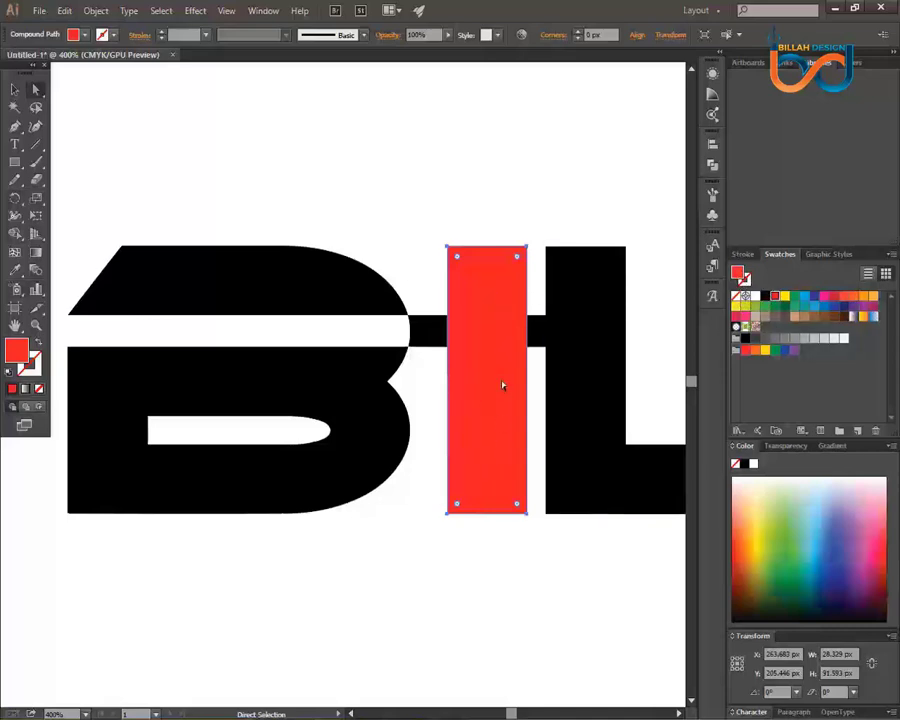
{"action": "left_click", "coordinate": [744, 281]}
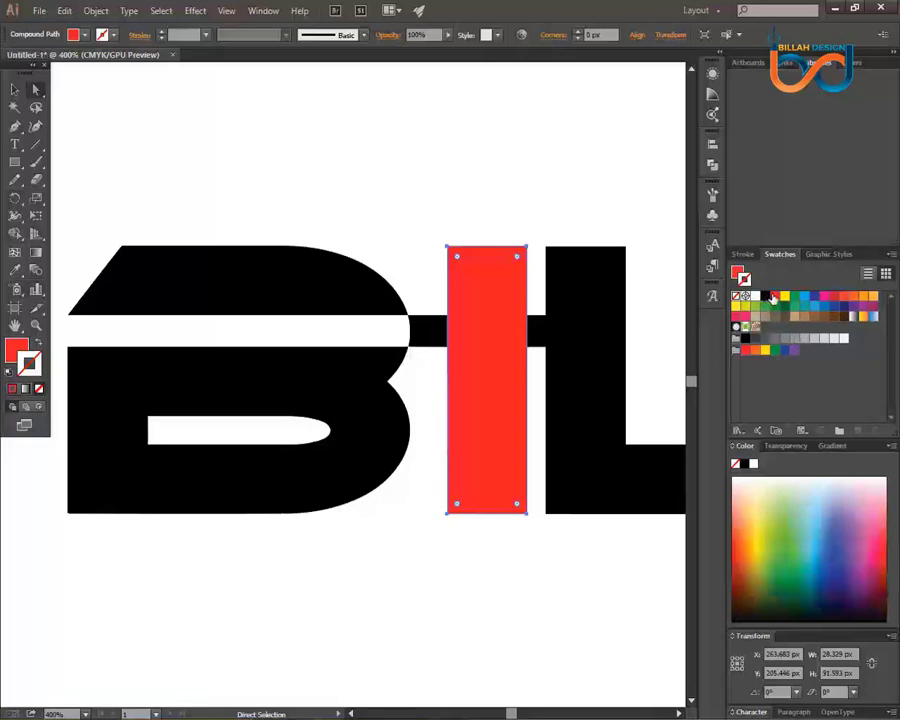
{"action": "left_click", "coordinate": [805, 297]}
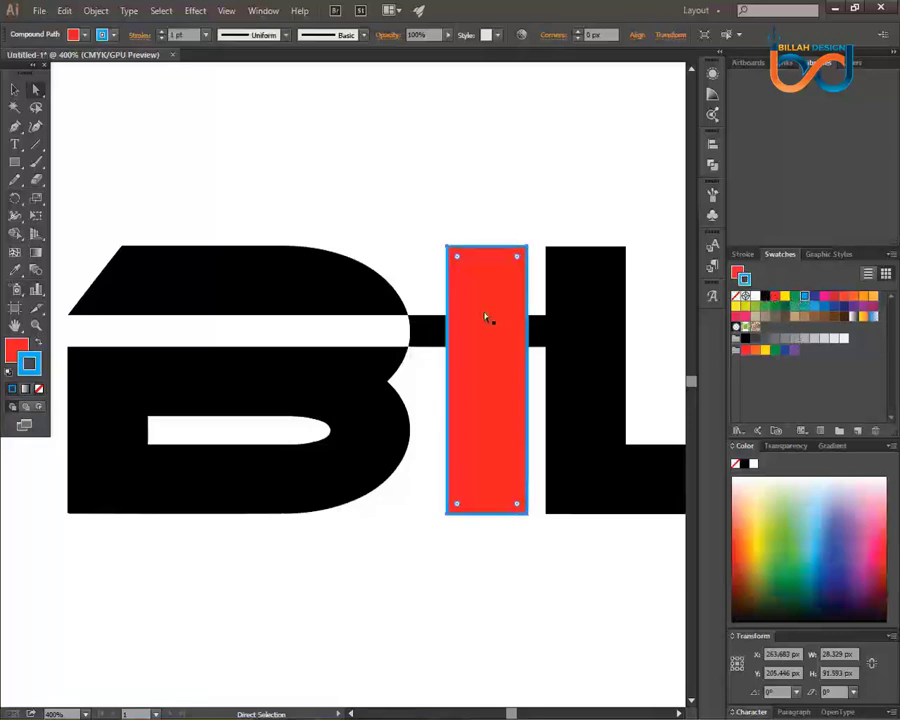
{"action": "left_click", "coordinate": [739, 298]}
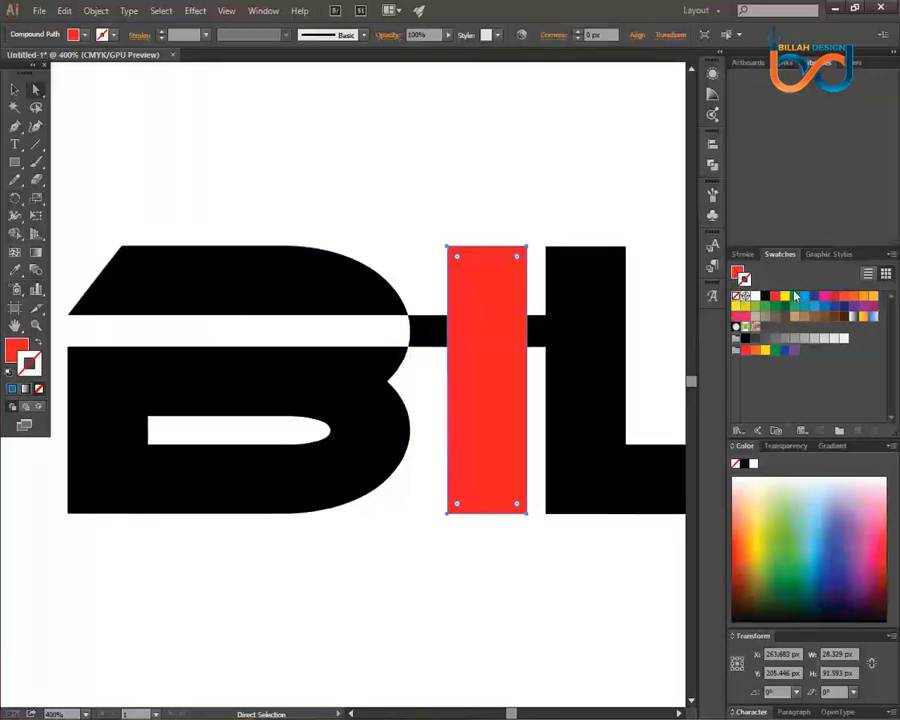
Fill the letter I with an orange swatch and clear the selection.
{"action": "left_click", "coordinate": [739, 273]}
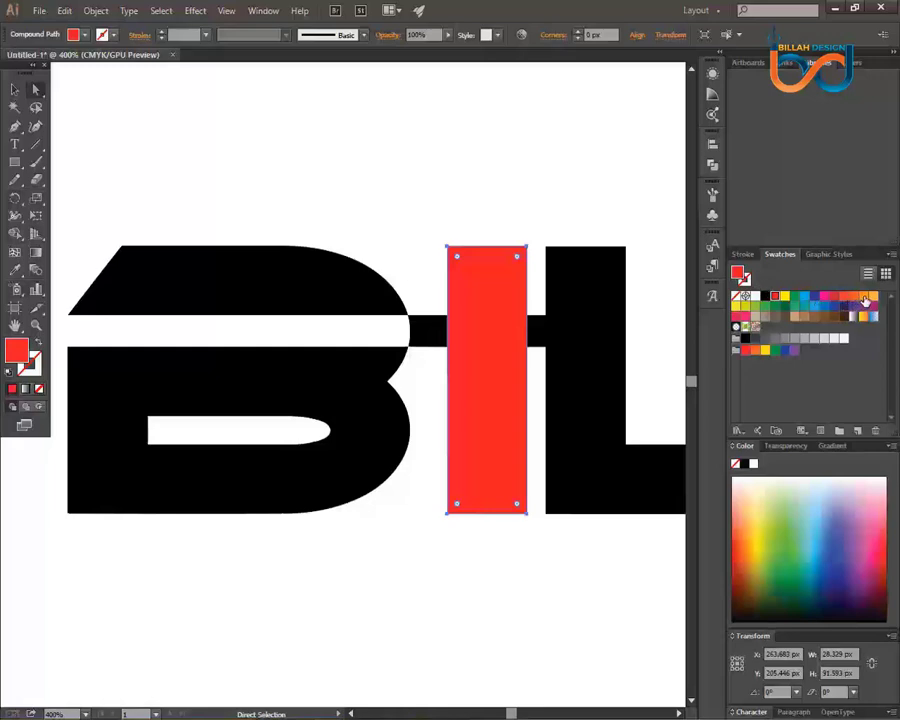
{"action": "left_click", "coordinate": [862, 297]}
{"action": "left_click", "coordinate": [405, 227]}
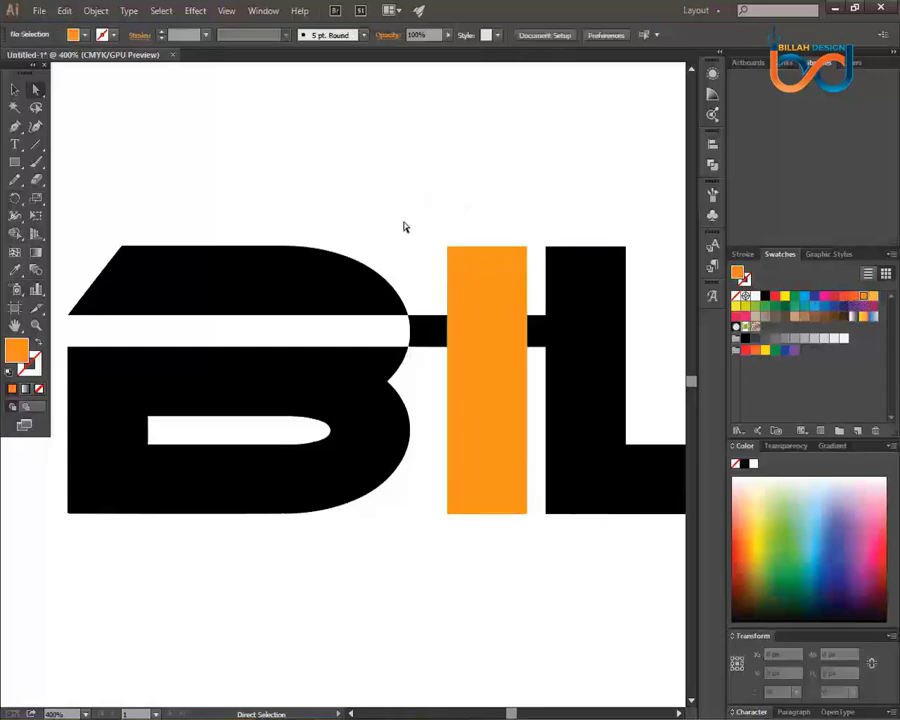
Select the extended letter B at 200% view to examine how its path crosses the I and L, and clear the selection.
{"action": "key", "text": "ctrl+minus"}
{"action": "key", "text": "ctrl+minus"}
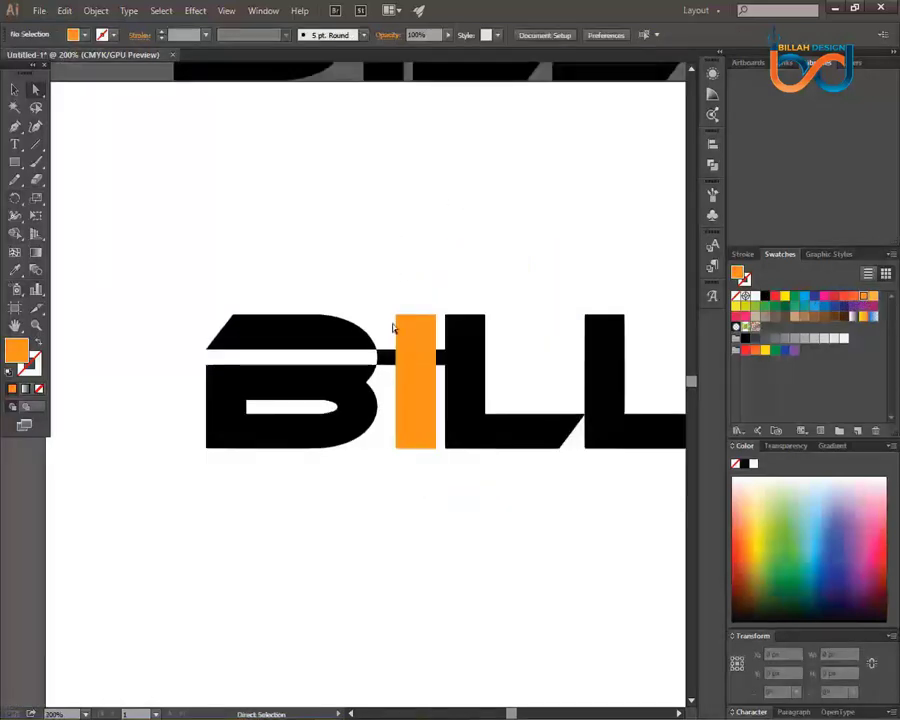
{"action": "mouse_move", "coordinate": [498, 492]}
{"action": "left_mouse_down"}
{"action": "mouse_move", "coordinate": [466, 470]}
{"action": "mouse_move", "coordinate": [488, 510]}
{"action": "left_mouse_up"}
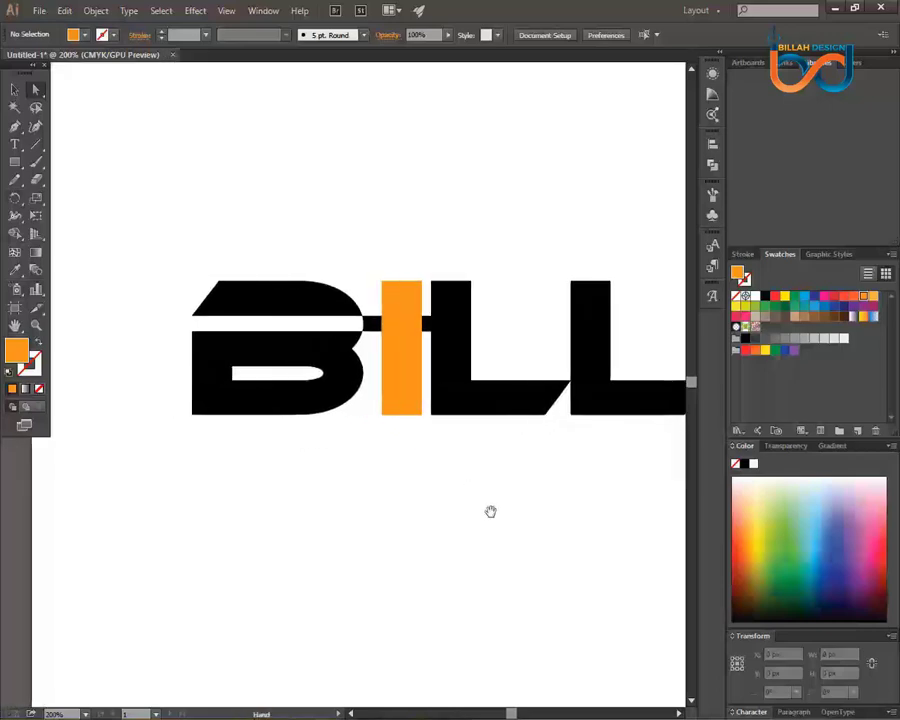
{"action": "left_click", "coordinate": [332, 357]}
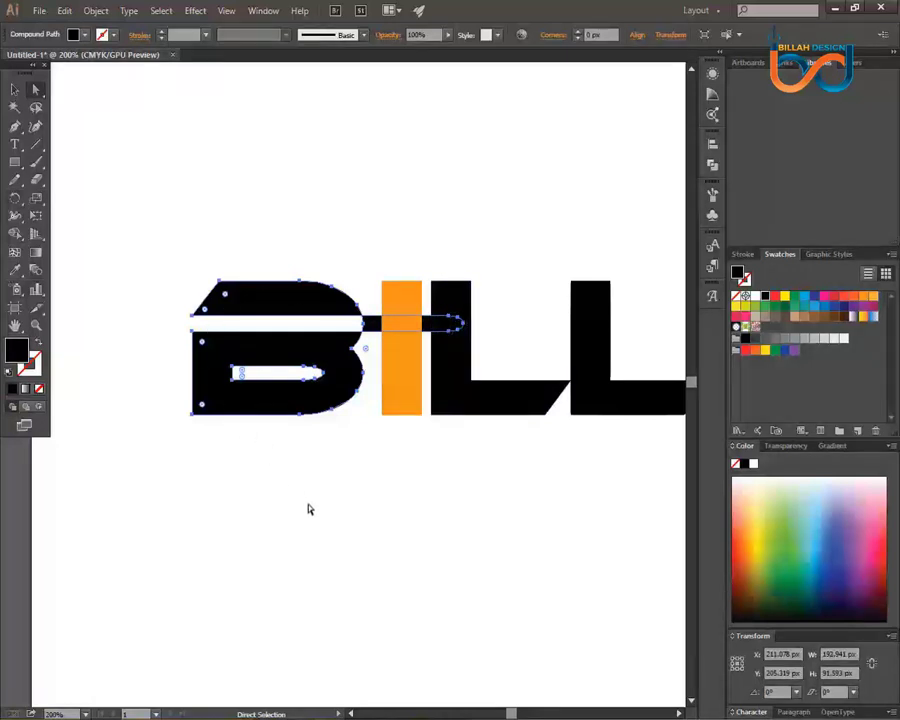
{"action": "left_click", "coordinate": [398, 516]}
{"action": "left_click_drag", "start_coordinate": [398, 516], "coordinate": [367, 516]}
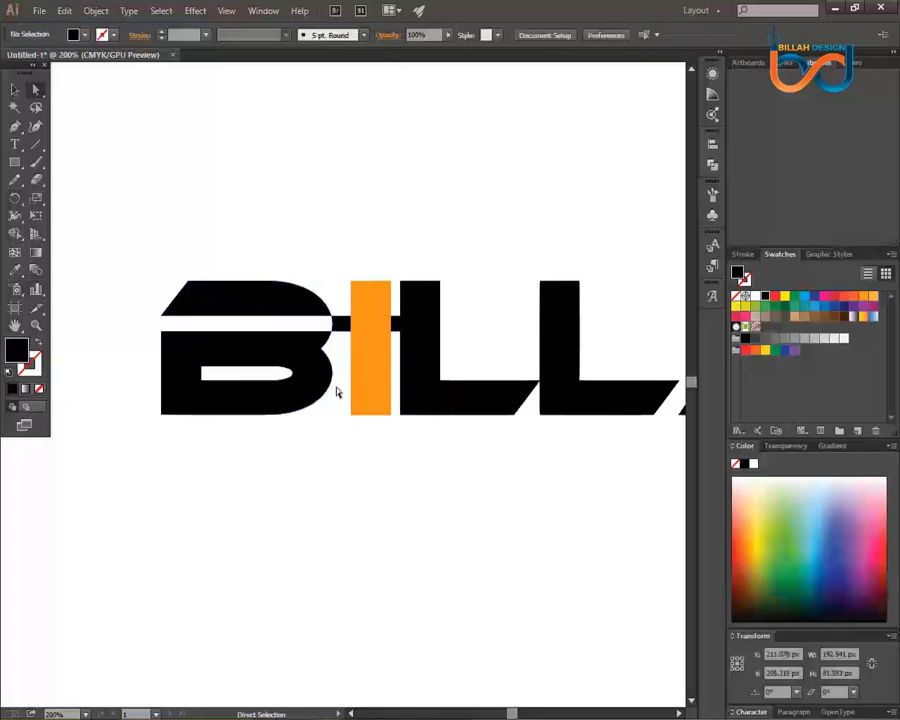
{"action": "left_click", "coordinate": [340, 332]}
{"action": "key", "text": "ctrl+shift+a"}
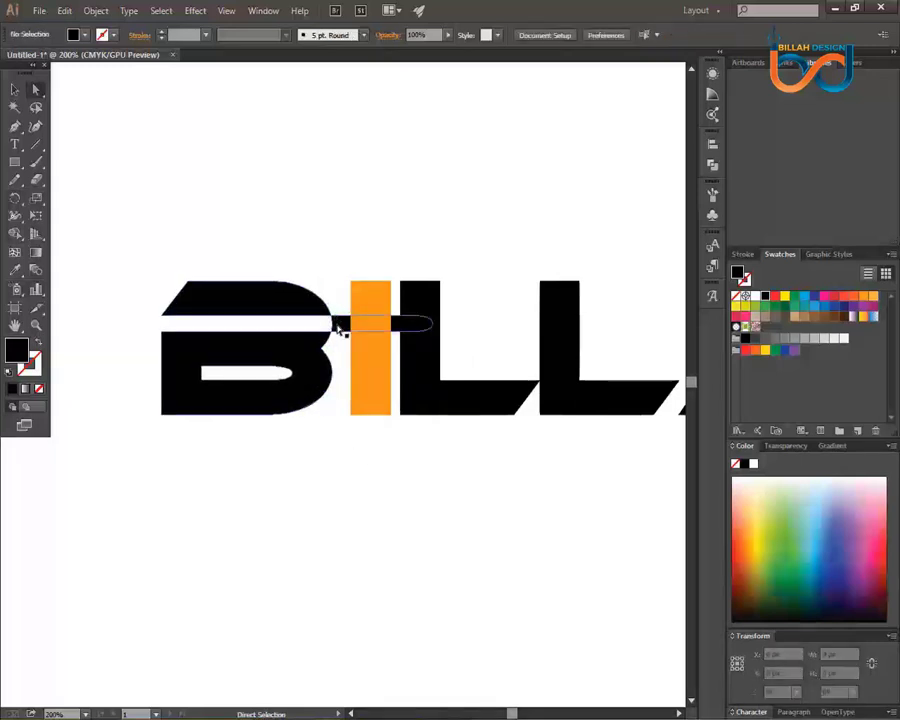
Select the letters B and I together, split them along their overlaps with Pathfinder Divide, and clear the selection.
{"action": "left_click", "coordinate": [315, 374]}
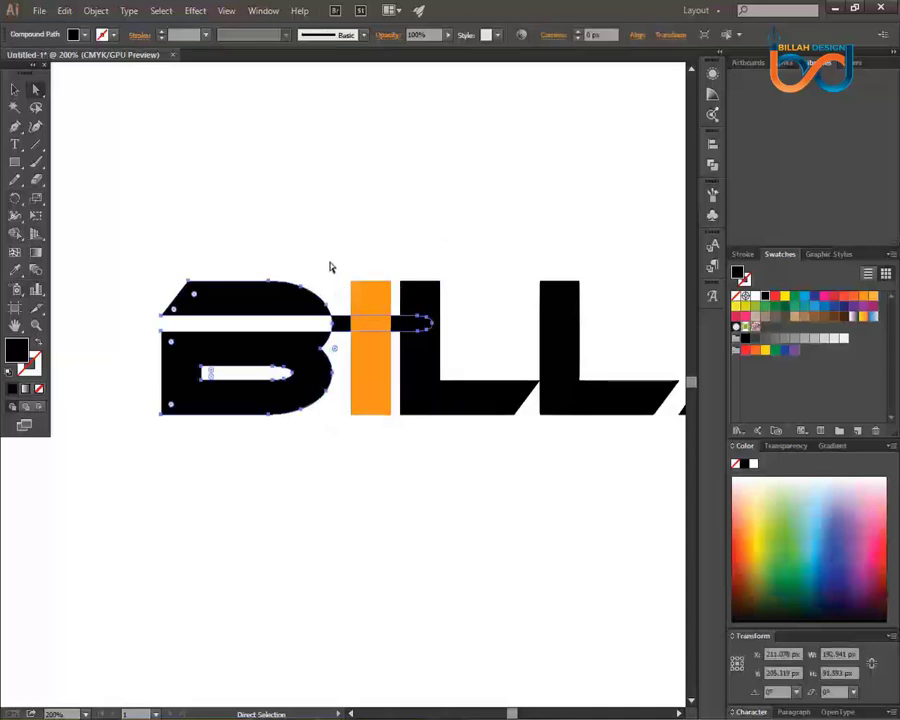
{"action": "key", "text": "ctrl+shift+a"}
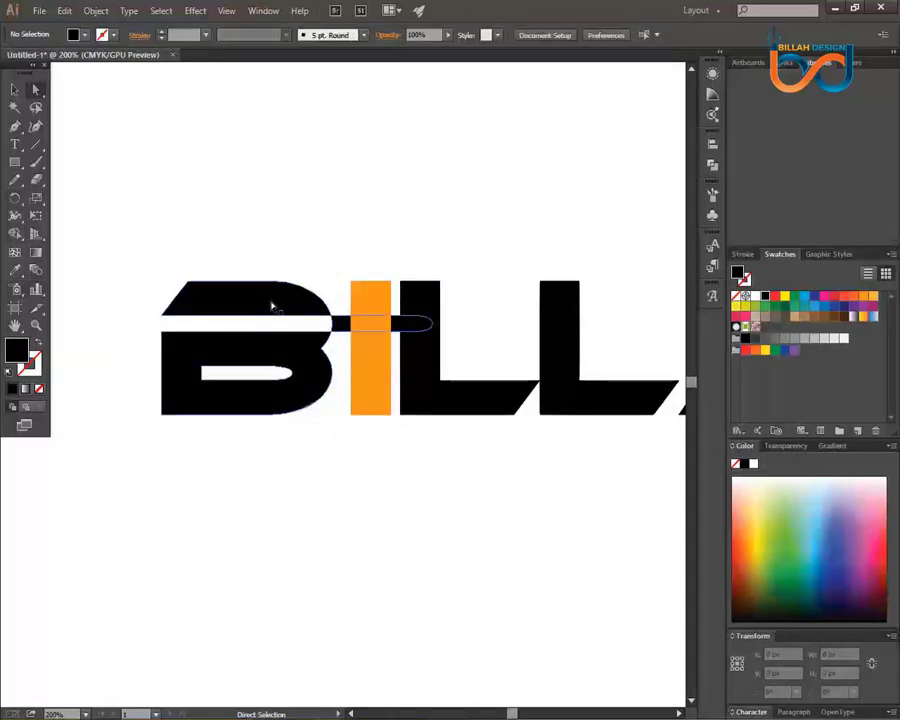
{"action": "left_click", "coordinate": [272, 307]}
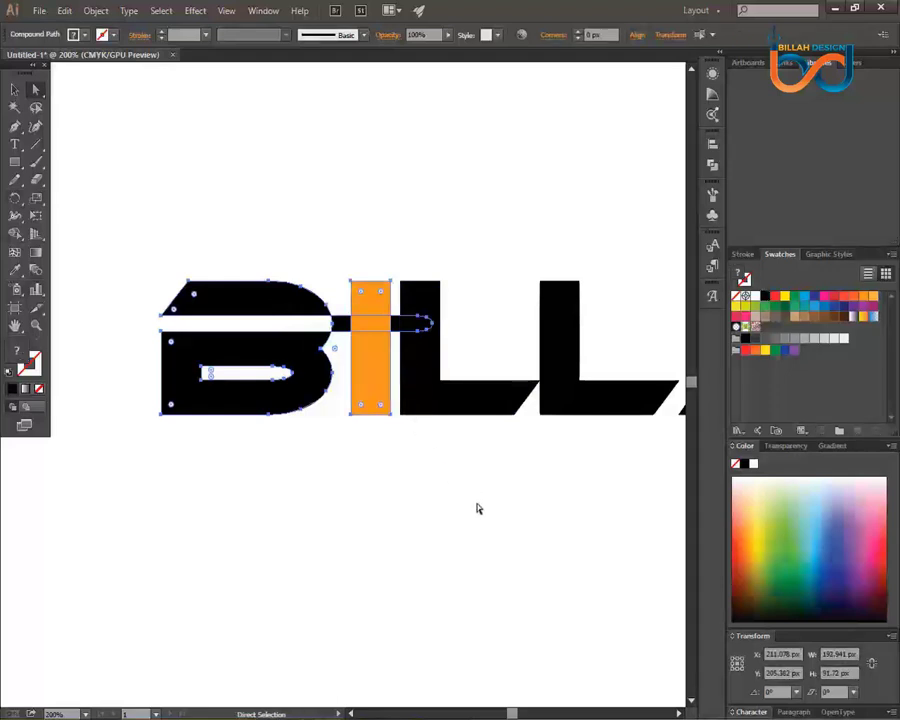
{"action": "key", "text": "ctrl+shift+a"}
{"action": "left_click_drag", "start_coordinate": [271, 225], "coordinate": [368, 366]}
{"action": "left_click", "coordinate": [419, 518]}
{"action": "left_click_drag", "start_coordinate": [296, 228], "coordinate": [362, 344]}
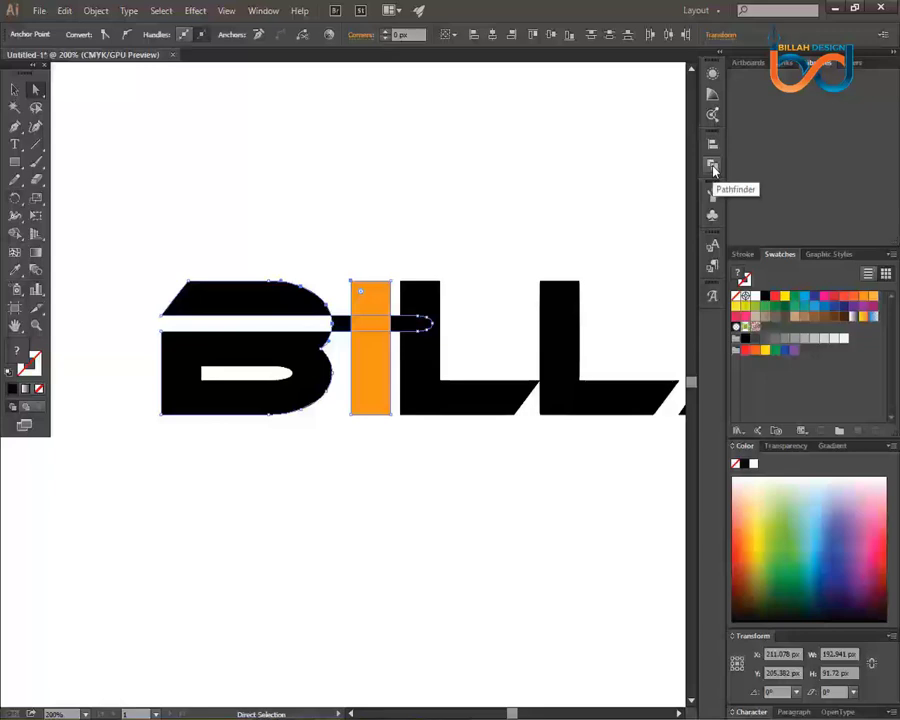
{"action": "left_click", "coordinate": [263, 10]}
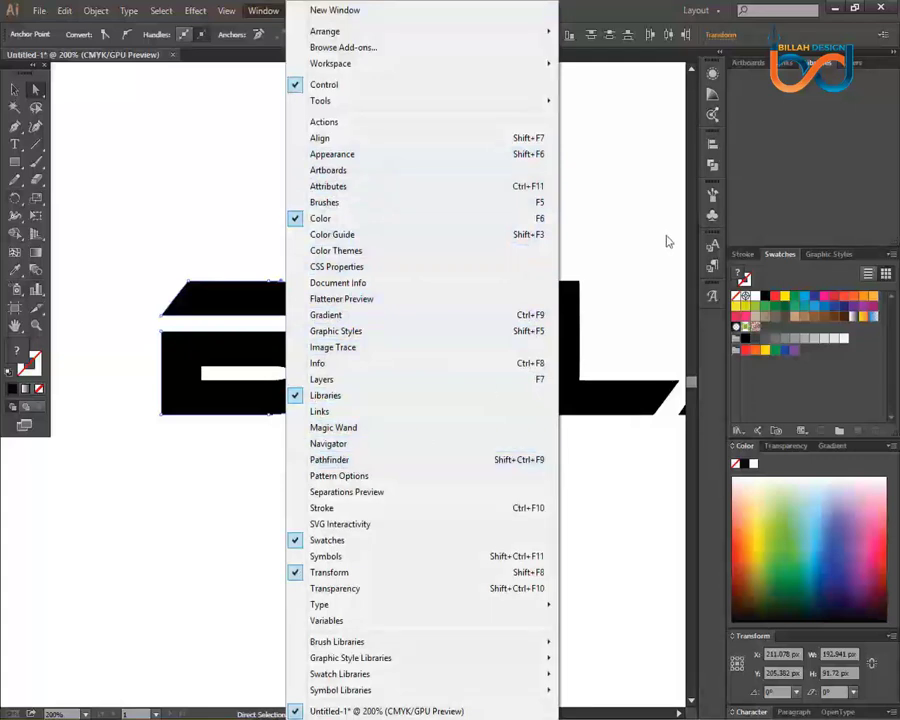
{"action": "left_click", "coordinate": [718, 170]}
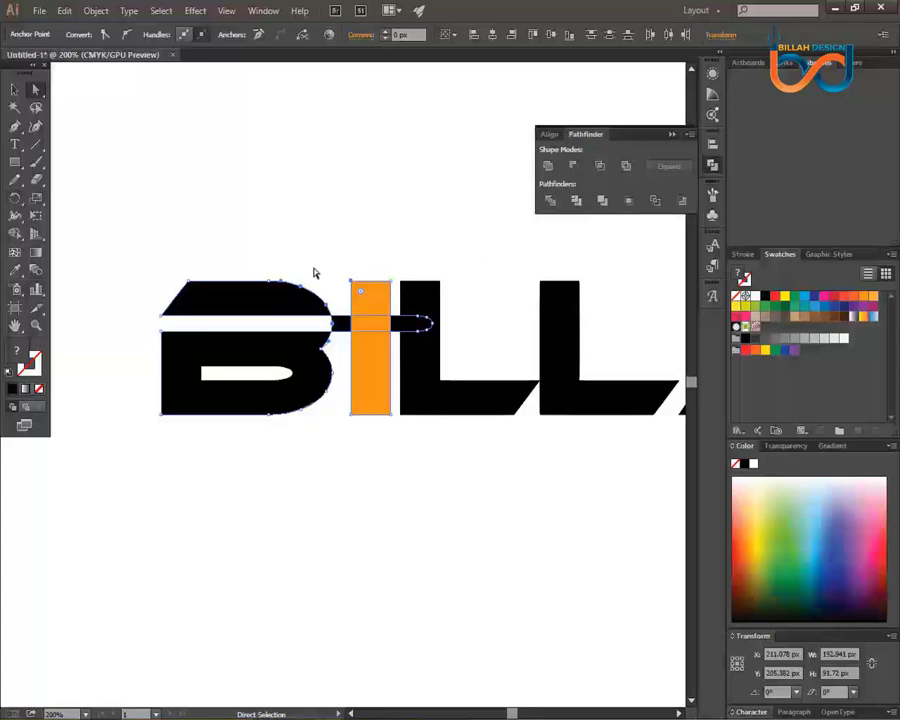
{"action": "left_click", "coordinate": [549, 204]}
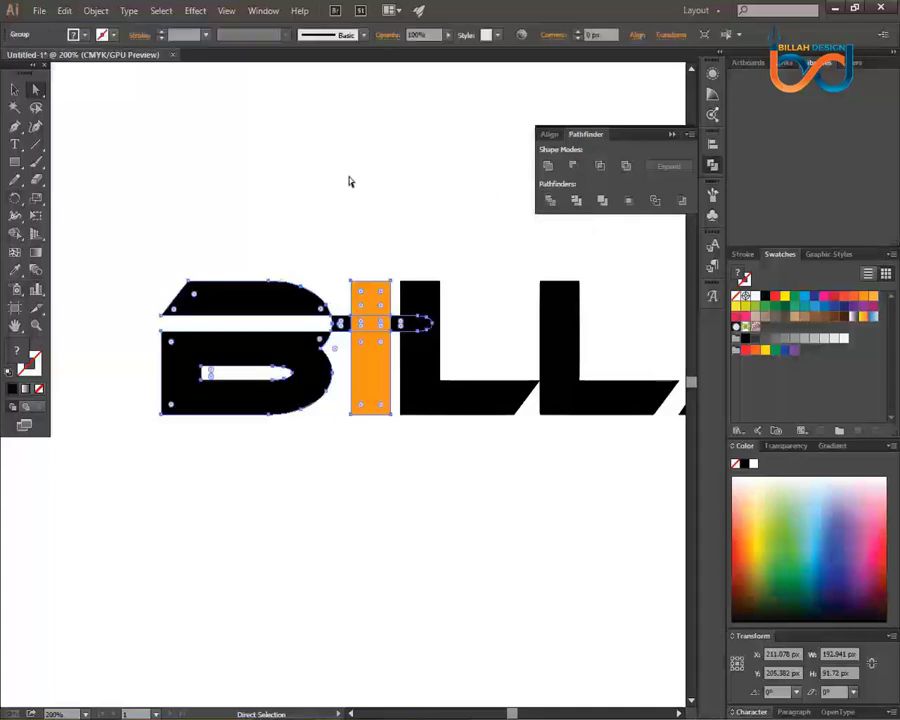
{"action": "left_click", "coordinate": [313, 167]}
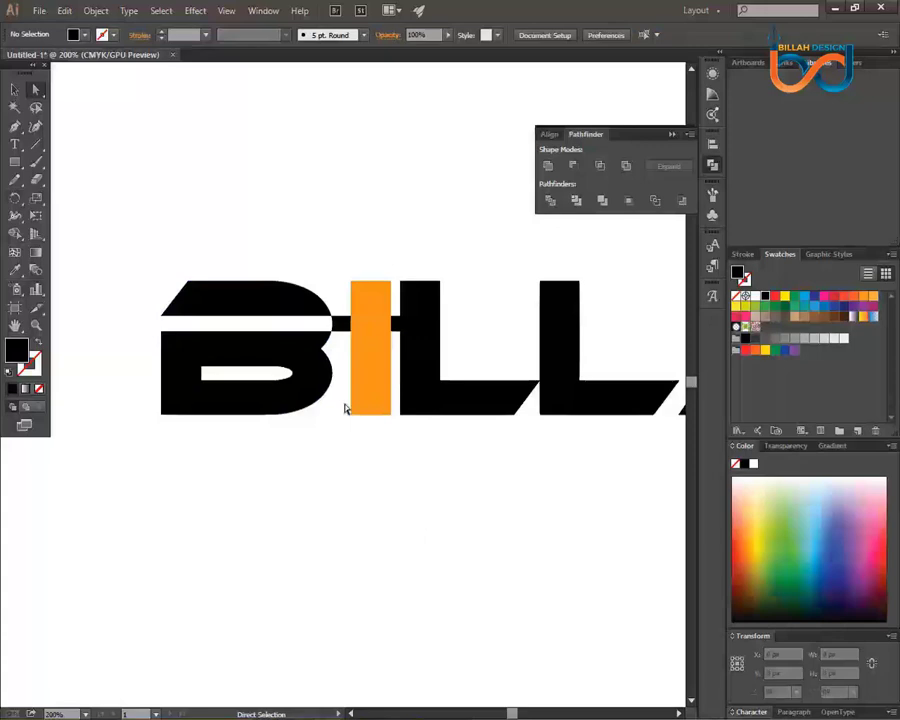
Select the divided segments of the bar around the letter I one by one to check that they are separate.
{"action": "left_click", "coordinate": [341, 324]}
{"action": "left_click", "coordinate": [393, 381]}
{"action": "left_click", "coordinate": [368, 333]}
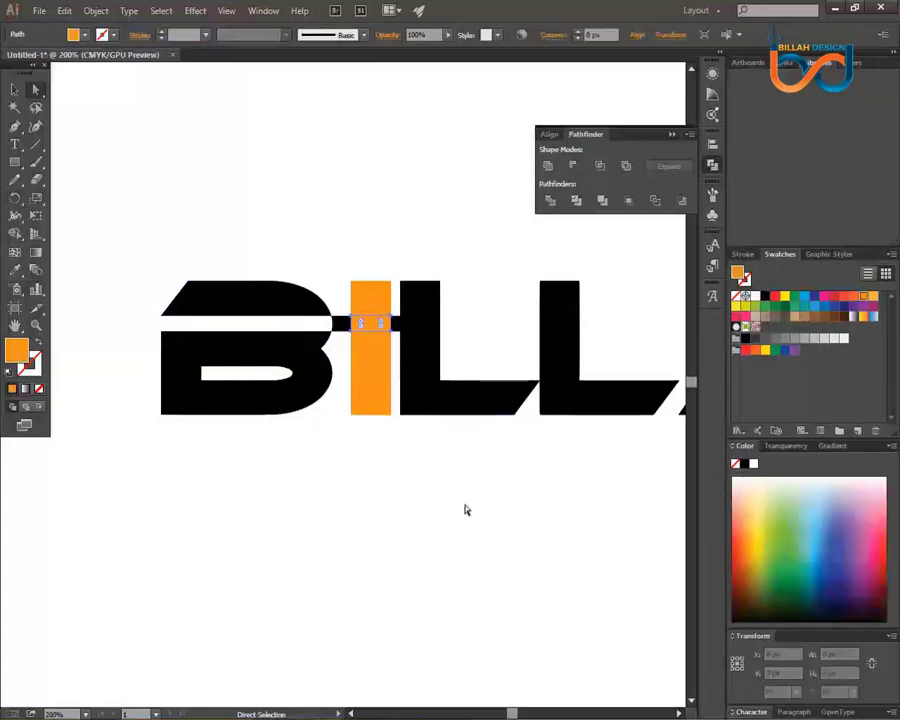
{"action": "left_click", "coordinate": [462, 506]}
{"action": "left_click", "coordinate": [340, 328]}
{"action": "left_click", "coordinate": [455, 545]}
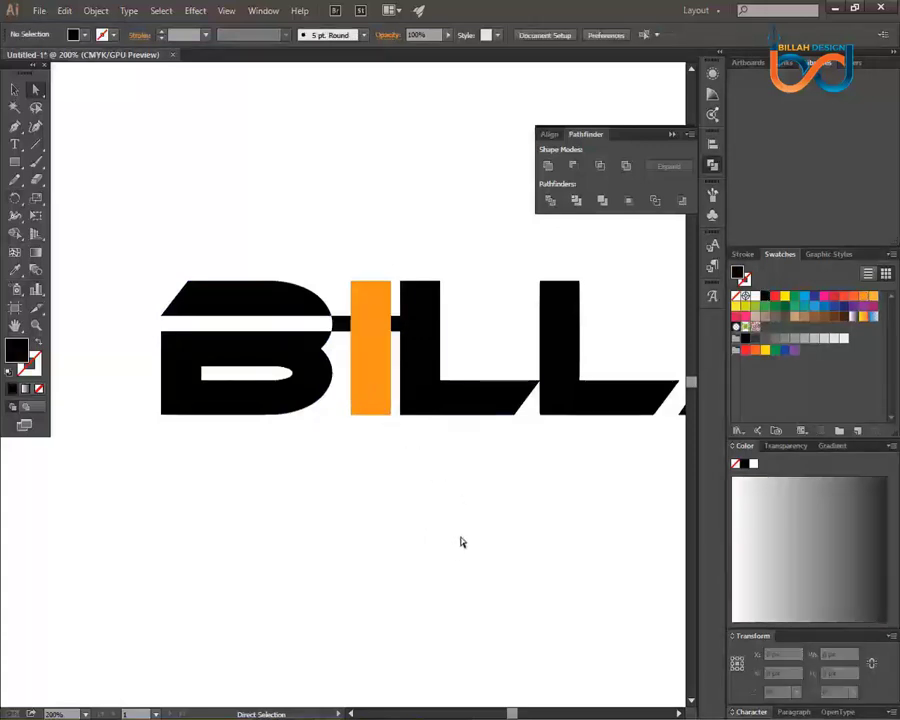
Delete the three bar segments: between the B and I, across the I, and over the first L.
{"action": "left_click_drag", "start_coordinate": [497, 537], "coordinate": [468, 544]}
{"action": "left_click_drag", "start_coordinate": [315, 340], "coordinate": [334, 487]}
{"action": "key", "text": "Delete"}
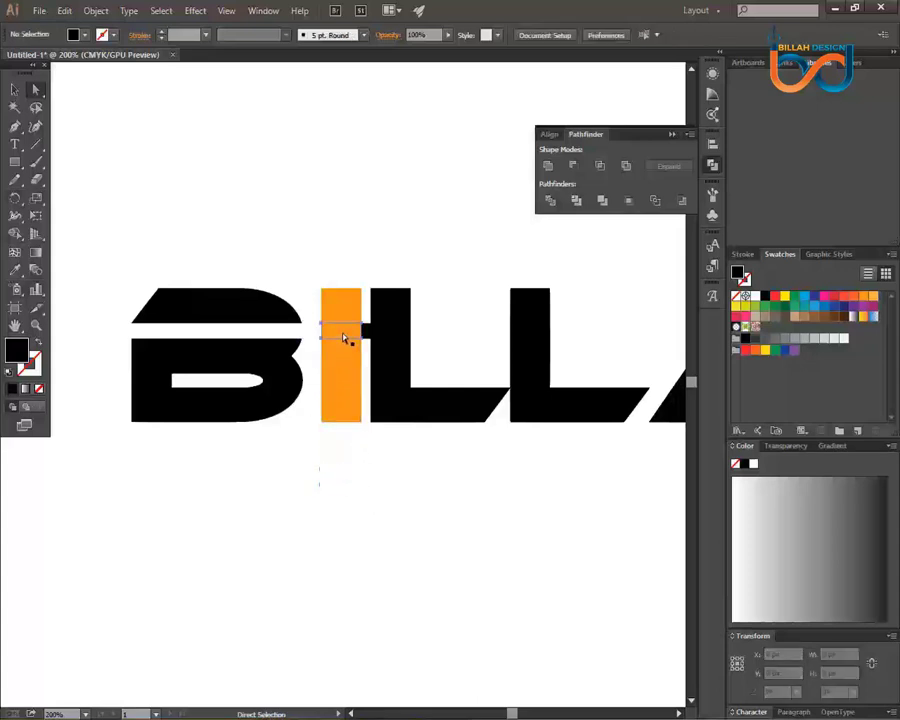
{"action": "left_click_drag", "start_coordinate": [348, 340], "coordinate": [429, 520]}
{"action": "key", "text": "Delete"}
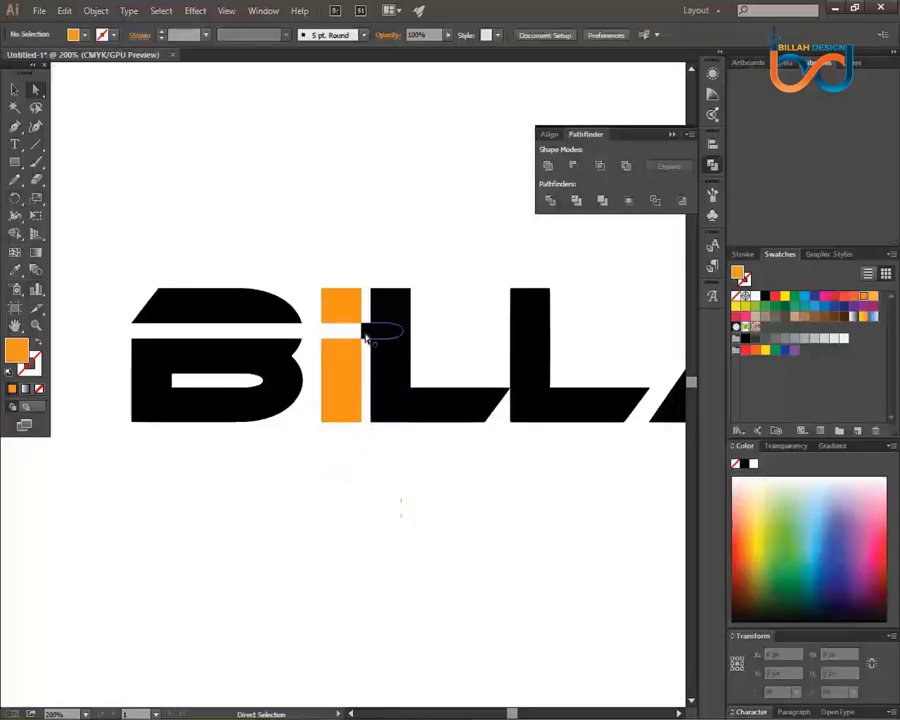
{"action": "left_click", "coordinate": [385, 330]}
{"action": "key", "text": "Delete"}
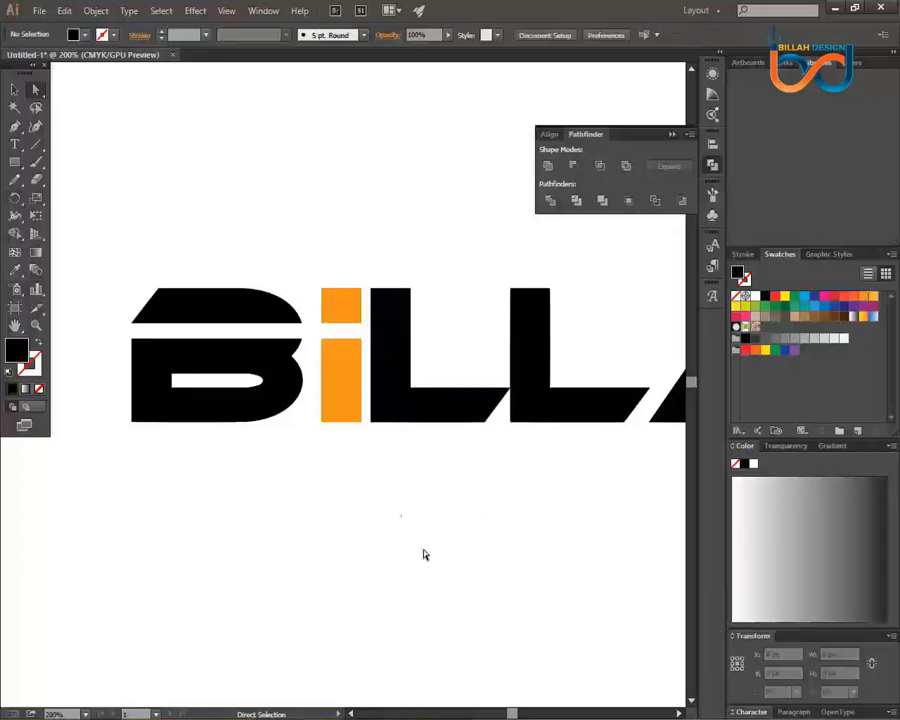
{"action": "left_click_drag", "start_coordinate": [433, 582], "coordinate": [416, 540]}
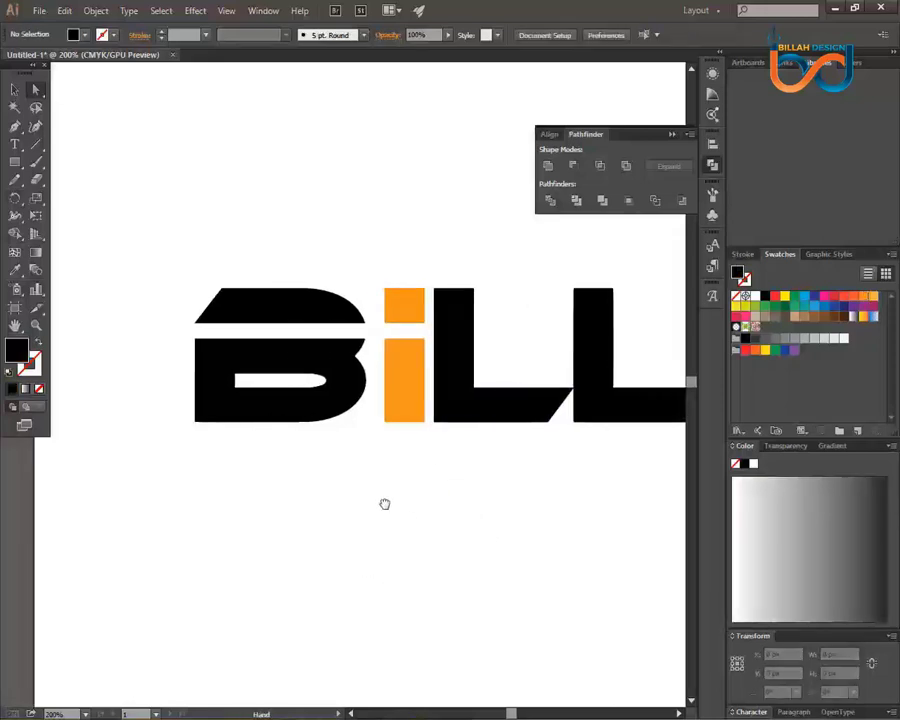
{"action": "left_click_drag", "start_coordinate": [384, 500], "coordinate": [409, 517]}
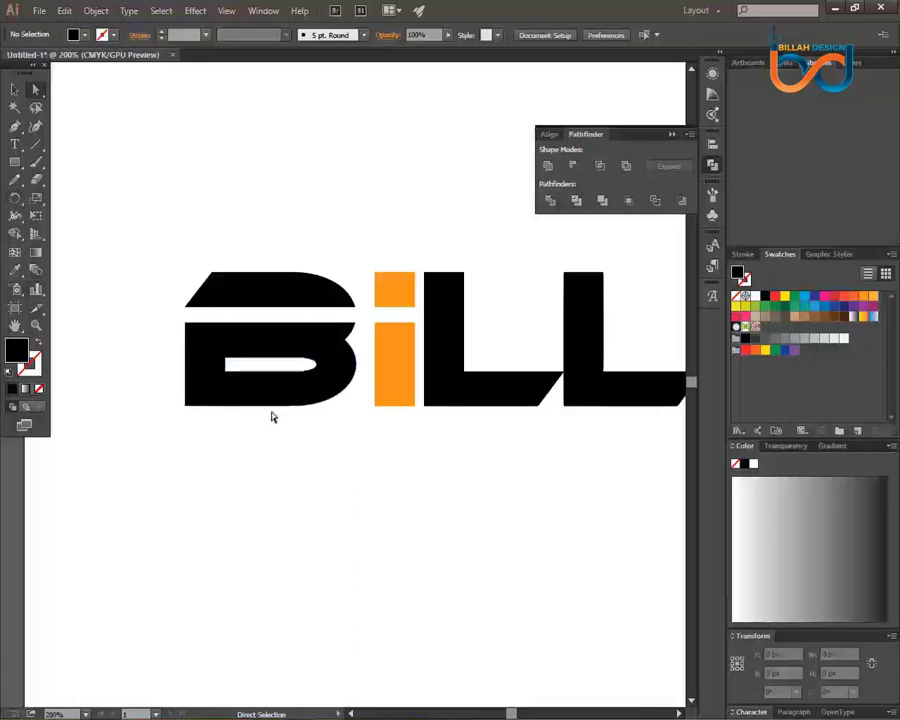
Select all parts of the letter B, fill them with the red swatch, and clear the selection.
{"action": "left_click_drag", "start_coordinate": [264, 431], "coordinate": [293, 252]}
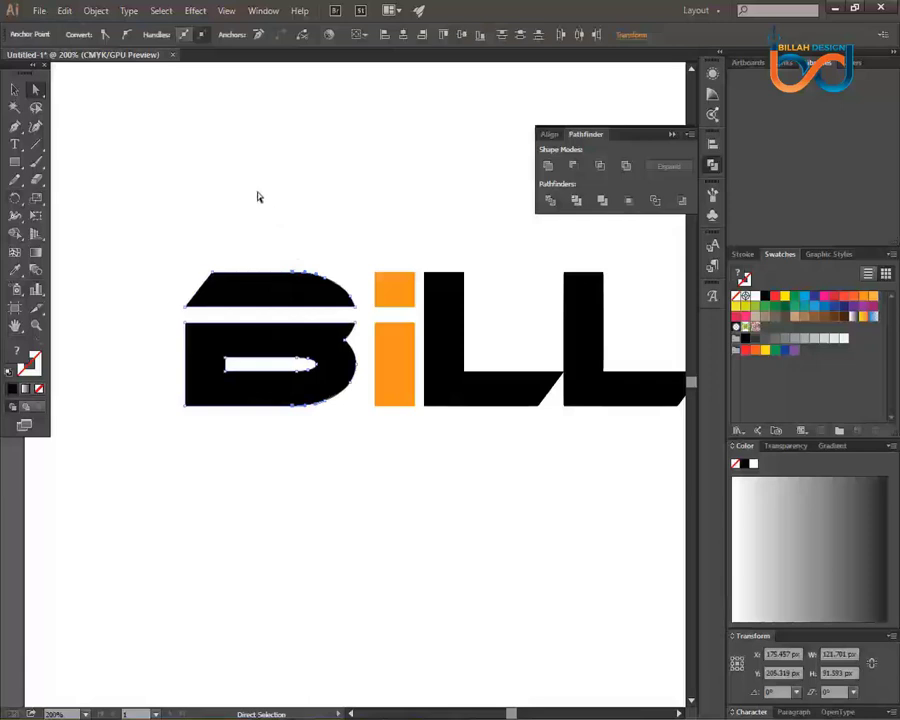
{"action": "left_click", "coordinate": [201, 195]}
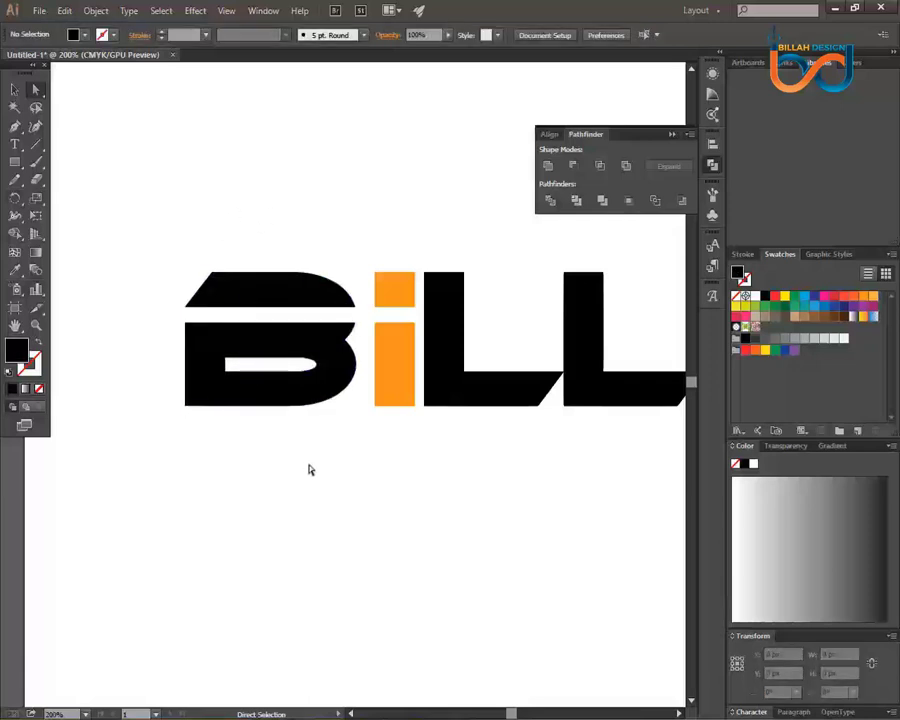
{"action": "left_click_drag", "start_coordinate": [141, 240], "coordinate": [320, 455]}
{"action": "left_click", "coordinate": [167, 249]}
{"action": "left_click_drag", "start_coordinate": [167, 249], "coordinate": [310, 431]}
{"action": "left_click", "coordinate": [171, 227]}
{"action": "left_click_drag", "start_coordinate": [165, 216], "coordinate": [352, 459]}
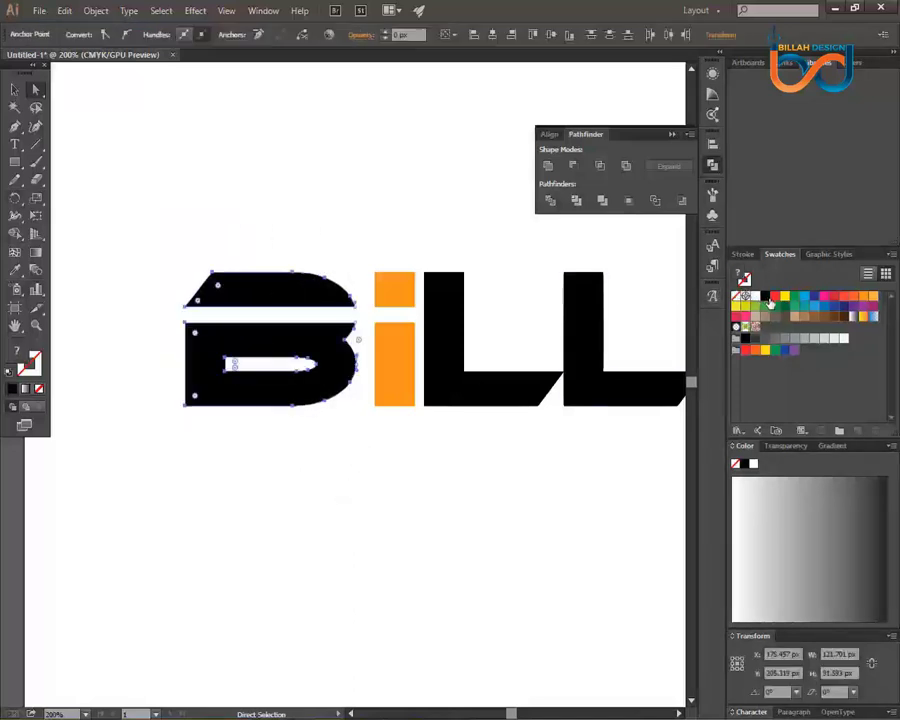
{"action": "left_click", "coordinate": [779, 297]}
{"action": "left_click", "coordinate": [406, 556]}
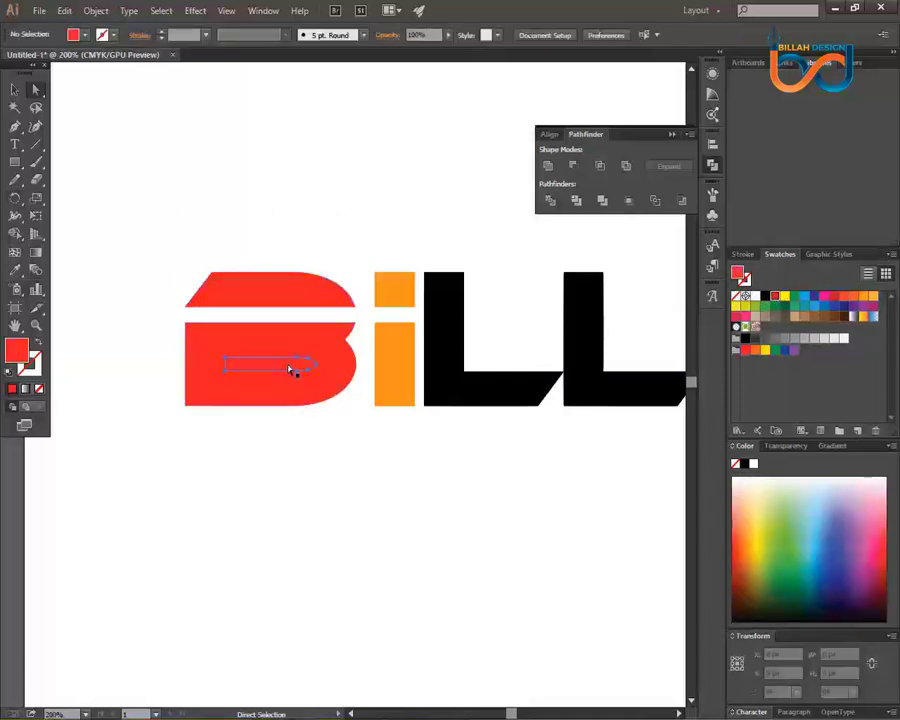
Pull the filled counter piece out of the letter B and remove it to reopen the hole.
{"action": "left_click_drag", "start_coordinate": [290, 370], "coordinate": [292, 462]}
{"action": "left_click", "coordinate": [460, 582]}
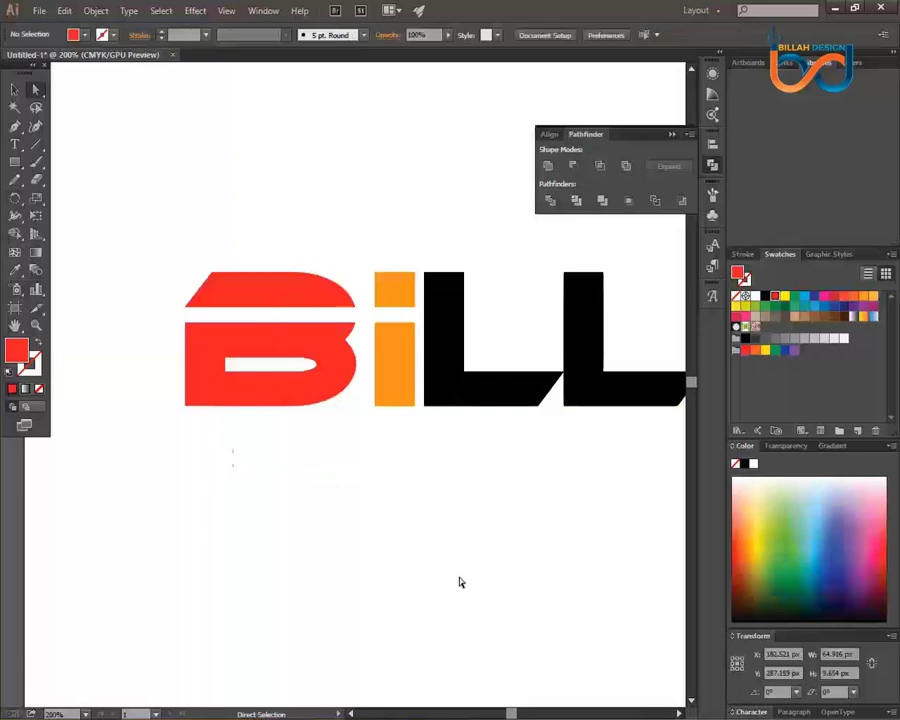
{"action": "scroll", "coordinate": [488, 577], "scroll_direction": "right", "scroll_amount": 2}
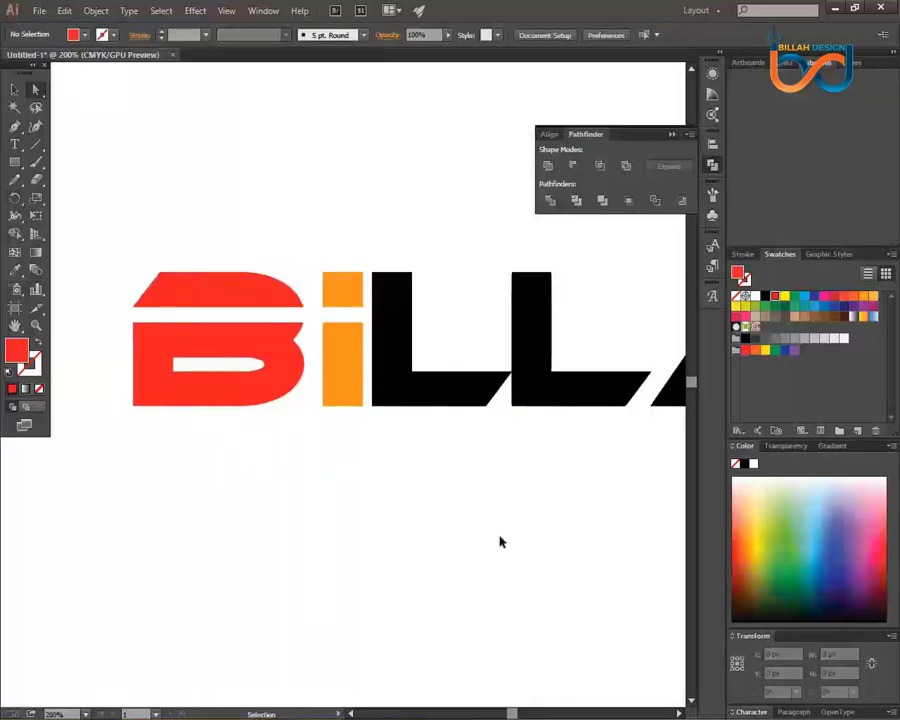
{"action": "scroll", "coordinate": [504, 533], "scroll_direction": "down", "scroll_amount": 1}
{"action": "scroll", "coordinate": [530, 489], "scroll_direction": "right", "scroll_amount": 3}
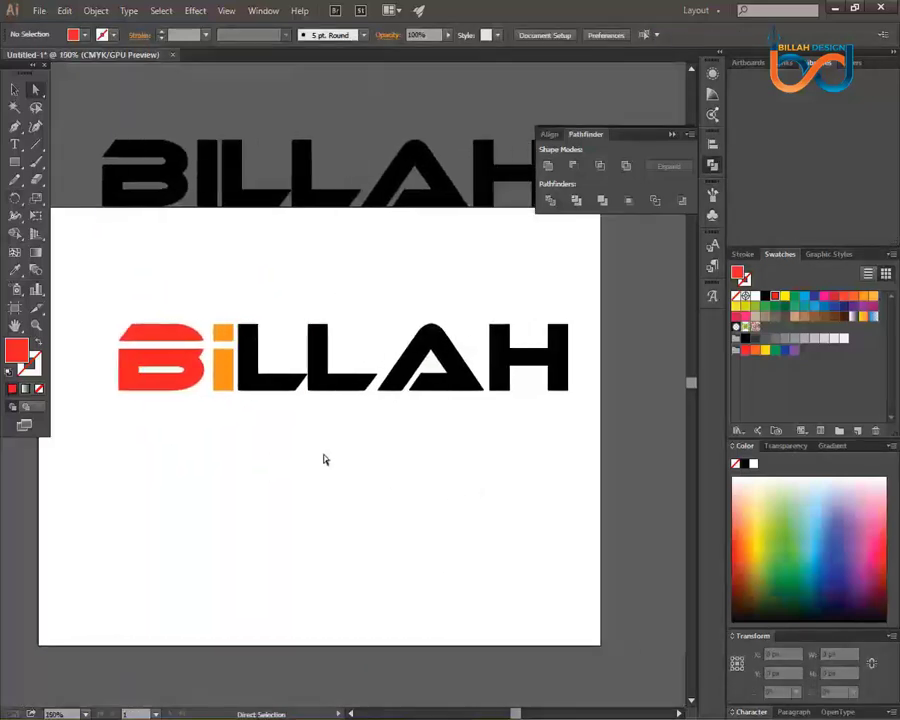
Move the original BILLAH text up clear of the artboard, and ungroup the divided B and I.
{"action": "left_click", "coordinate": [15, 89]}
{"action": "left_click", "coordinate": [140, 172]}
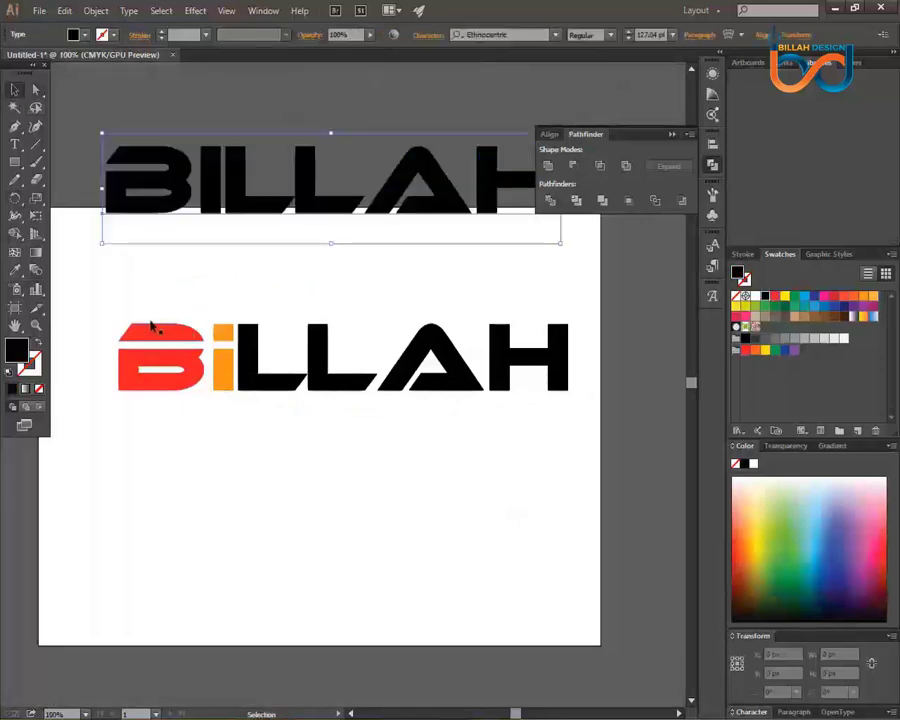
{"action": "left_click_drag", "start_coordinate": [104, 300], "coordinate": [176, 480]}
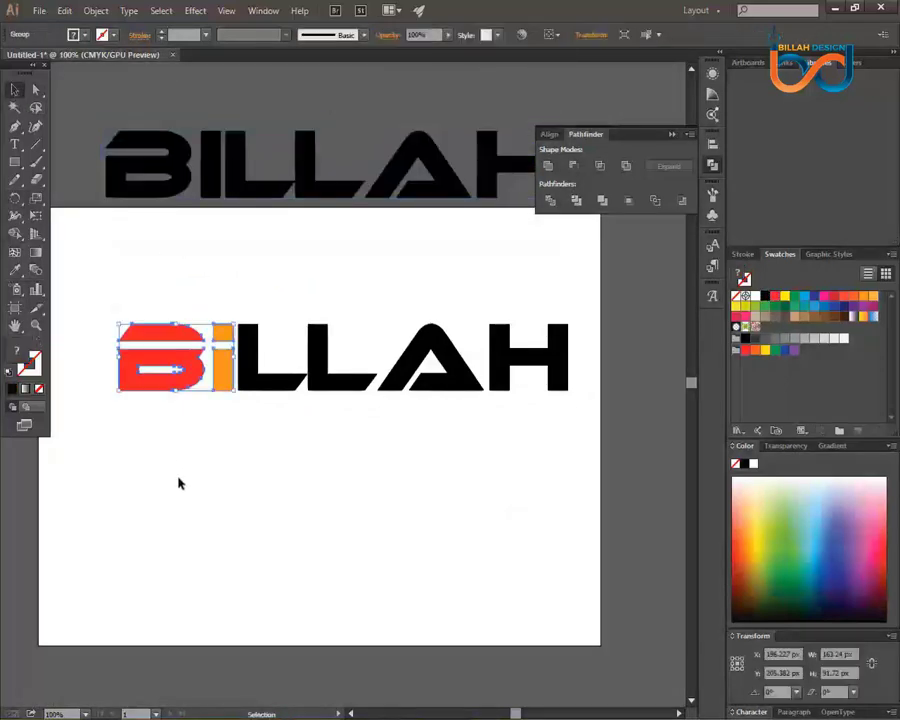
{"action": "right_click", "coordinate": [200, 369]}
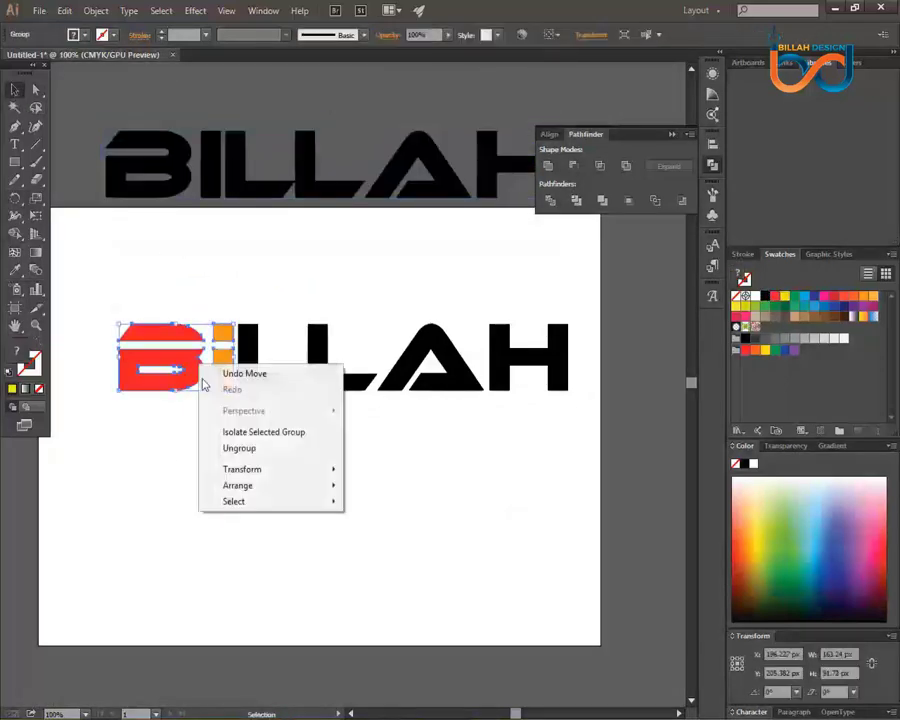
{"action": "left_click", "coordinate": [228, 447]}
Group the orange pieces of the I, and separately group the red pieces of the B.
{"action": "key", "text": "a"}
{"action": "left_click_drag", "start_coordinate": [215, 305], "coordinate": [236, 395]}
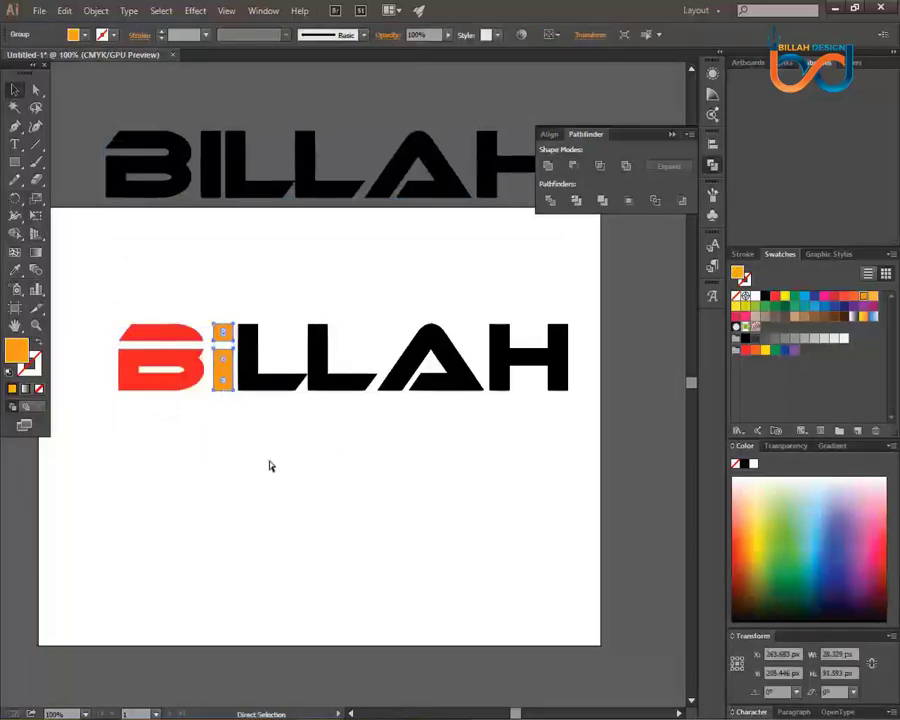
{"action": "key", "text": "v"}
{"action": "left_click", "coordinate": [268, 465]}
{"action": "left_click_drag", "start_coordinate": [141, 297], "coordinate": [181, 424]}
{"action": "key", "text": "a"}
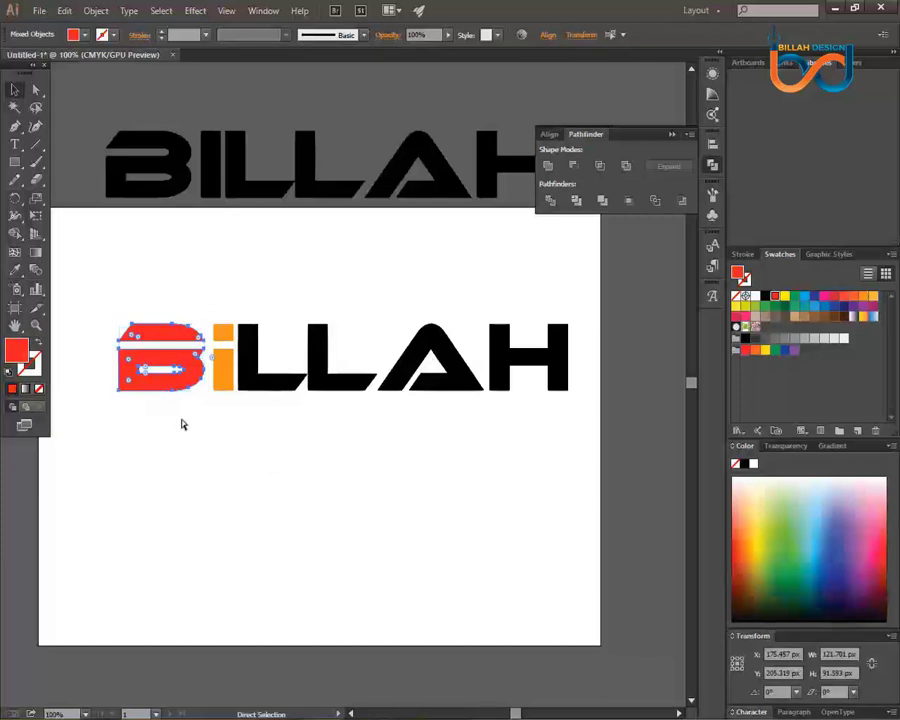
{"action": "key", "text": "ctrl+g"}
{"action": "key", "text": "v"}
{"action": "left_click", "coordinate": [208, 406]}
Nudge the red B group slightly closer to the letter I and clear the selection.
{"action": "left_click", "coordinate": [193, 385]}
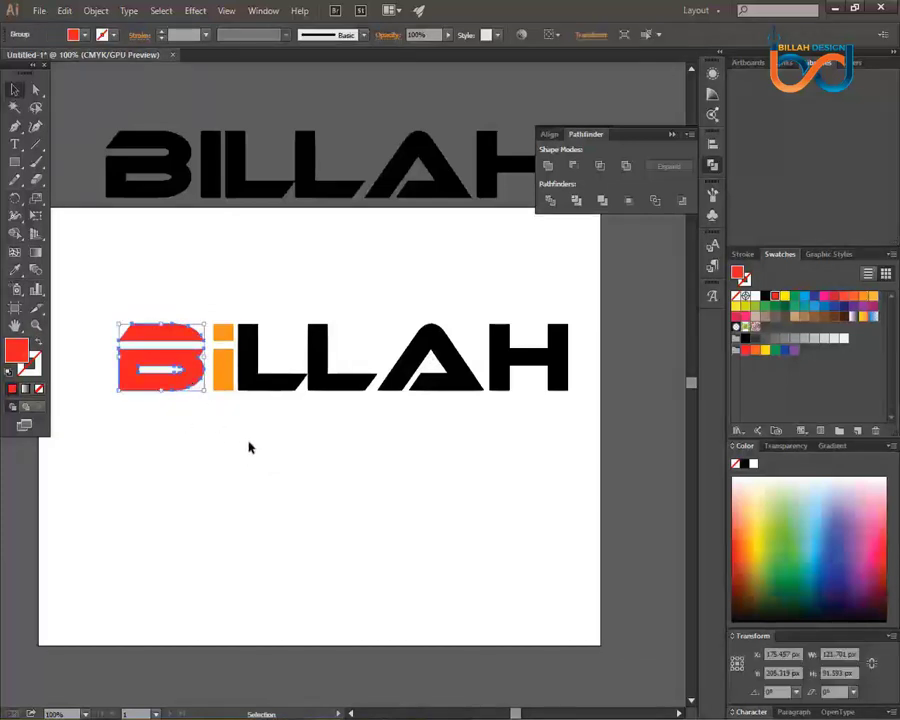
{"action": "key", "text": "Right"}
{"action": "key", "text": "Right"}
{"action": "key", "text": "Right"}
{"action": "key", "text": "Right"}
{"action": "key", "text": "Right"}
{"action": "key", "text": "Right"}
{"action": "key", "text": "Right"}
{"action": "key", "text": "Right"}
{"action": "key", "text": "Right"}
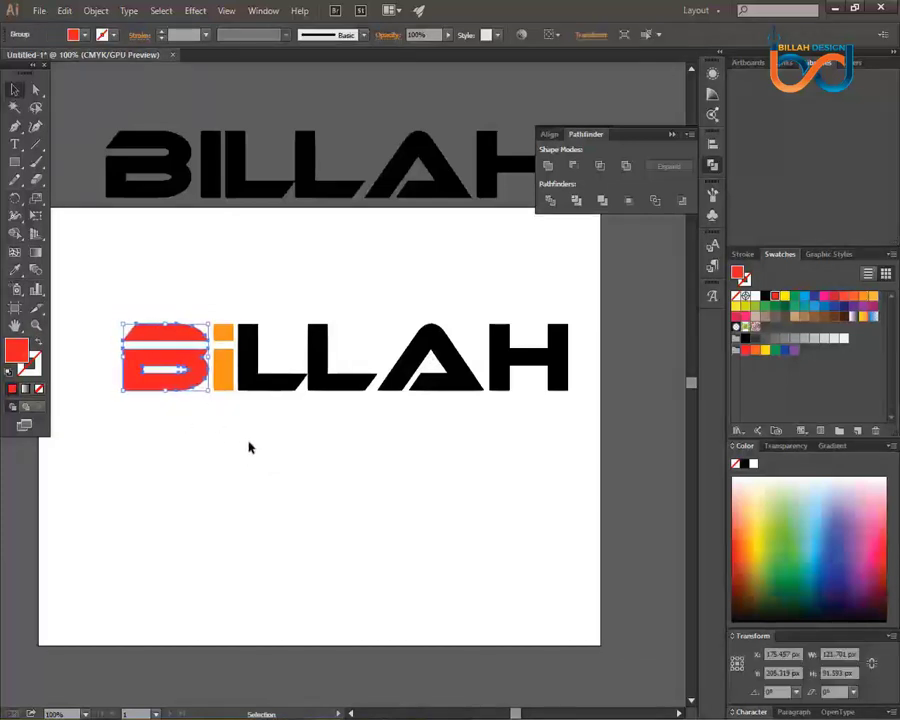
{"action": "left_click", "coordinate": [270, 458]}
Nudge the letters A and H together towards the second L until the A overlaps its foot, and clear the selection.
{"action": "left_click_drag", "start_coordinate": [295, 452], "coordinate": [358, 474]}
{"action": "left_click_drag", "start_coordinate": [365, 300], "coordinate": [496, 430]}
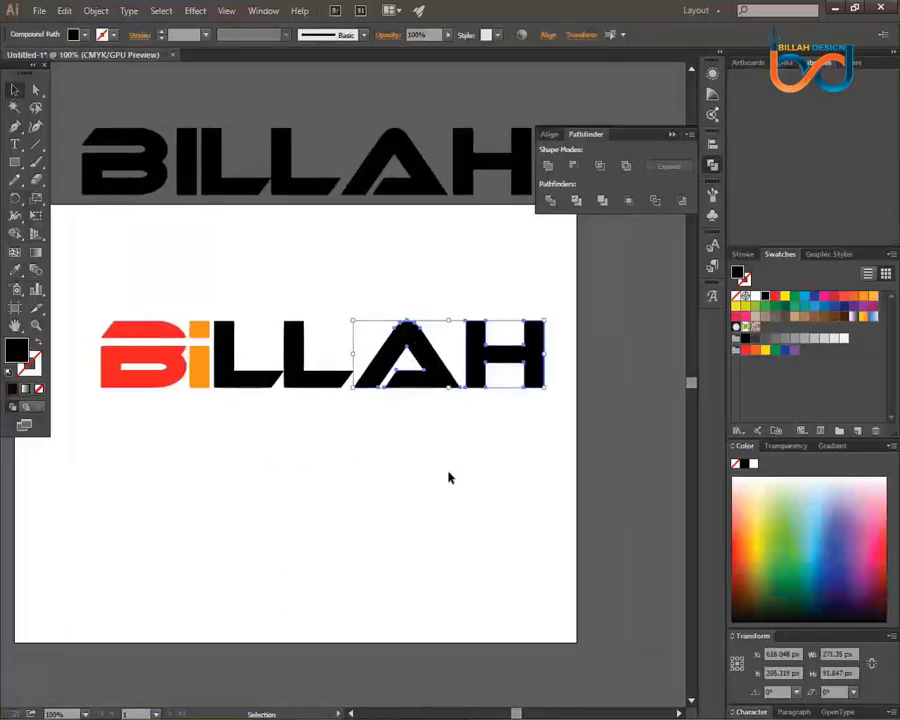
{"action": "left_click", "coordinate": [430, 488]}
{"action": "left_click_drag", "start_coordinate": [418, 478], "coordinate": [428, 482]}
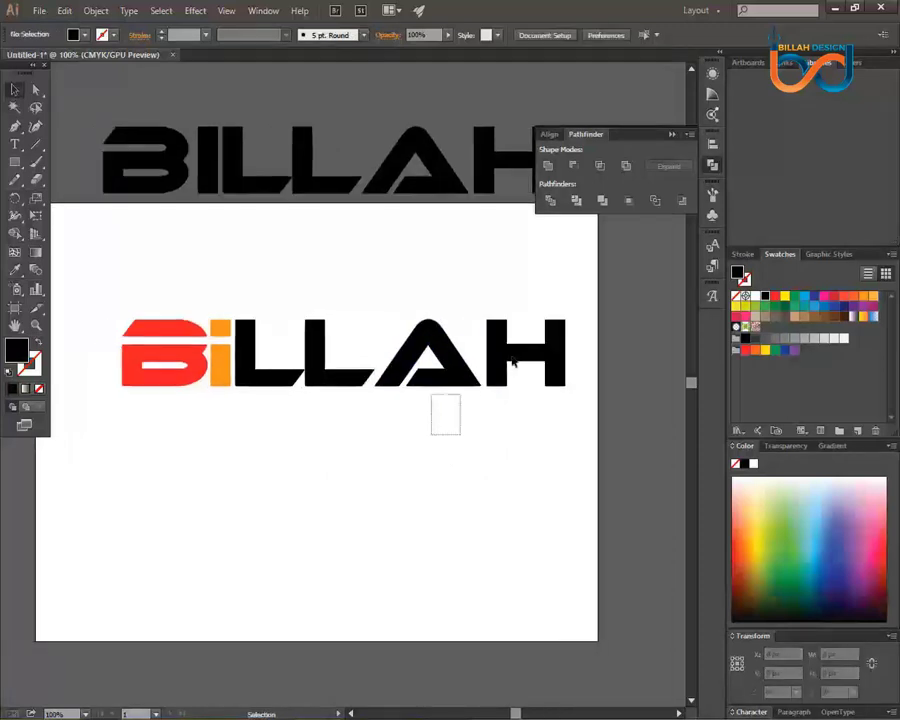
{"action": "left_click_drag", "start_coordinate": [512, 361], "coordinate": [533, 478]}
{"action": "left_click", "coordinate": [527, 483]}
{"action": "left_click_drag", "start_coordinate": [446, 402], "coordinate": [541, 410]}
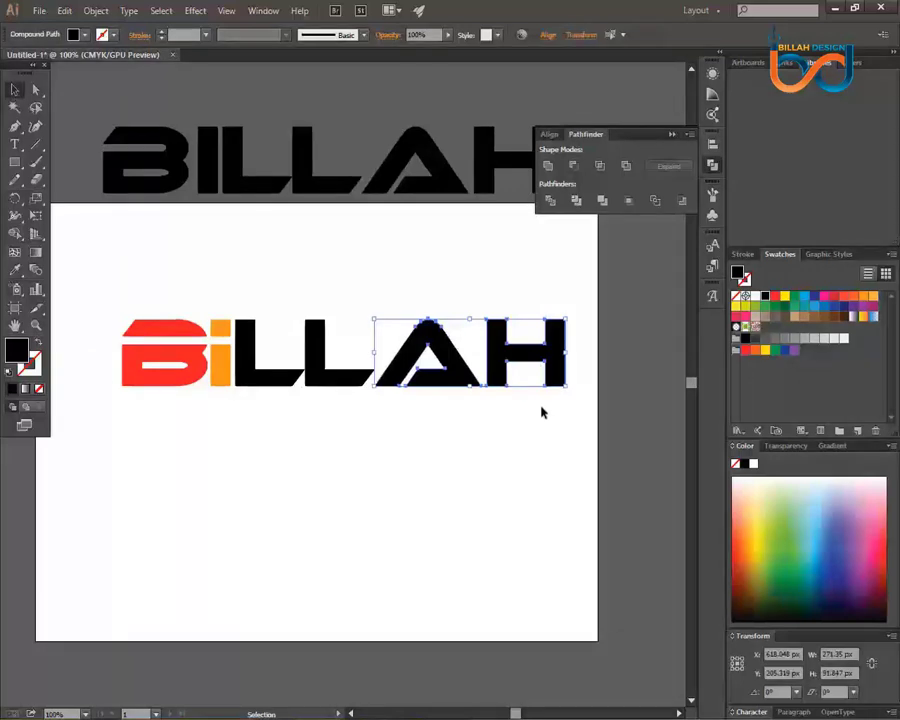
{"action": "key", "text": "Left"}
{"action": "key", "text": "Left"}
{"action": "key", "text": "Left"}
{"action": "key", "text": "Left"}
{"action": "key", "text": "Left"}
{"action": "key", "text": "Left"}
{"action": "key", "text": "Left"}
{"action": "key", "text": "Left"}
{"action": "key", "text": "Left"}
{"action": "key", "text": "Left"}
{"action": "key", "text": "Left"}
{"action": "key", "text": "Left"}
{"action": "key", "text": "Left"}
{"action": "key", "text": "Left"}
{"action": "key", "text": "Left"}
{"action": "key", "text": "Left"}
{"action": "key", "text": "Left"}
{"action": "key", "text": "Left"}
{"action": "key", "text": "Left"}
{"action": "key", "text": "Left"}
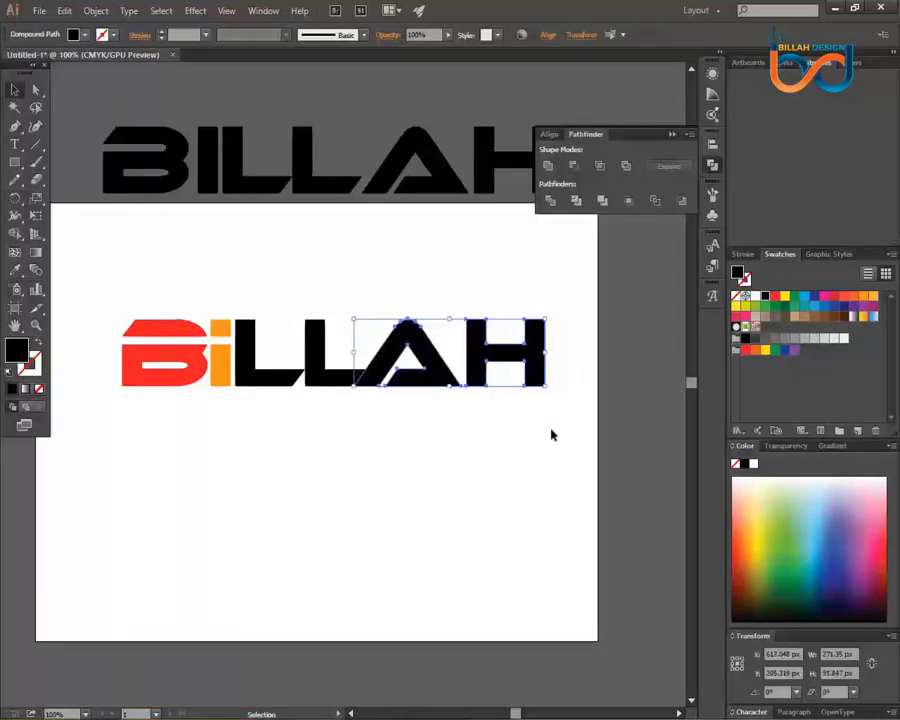
{"action": "key", "text": "Left"}
{"action": "key", "text": "Left"}
{"action": "key", "text": "Left"}
{"action": "key", "text": "Left"}
{"action": "key", "text": "Left"}
{"action": "key", "text": "Left"}
{"action": "key", "text": "Left"}
{"action": "key", "text": "Left"}
{"action": "key", "text": "Left"}
{"action": "key", "text": "Left"}
{"action": "key", "text": "Left"}
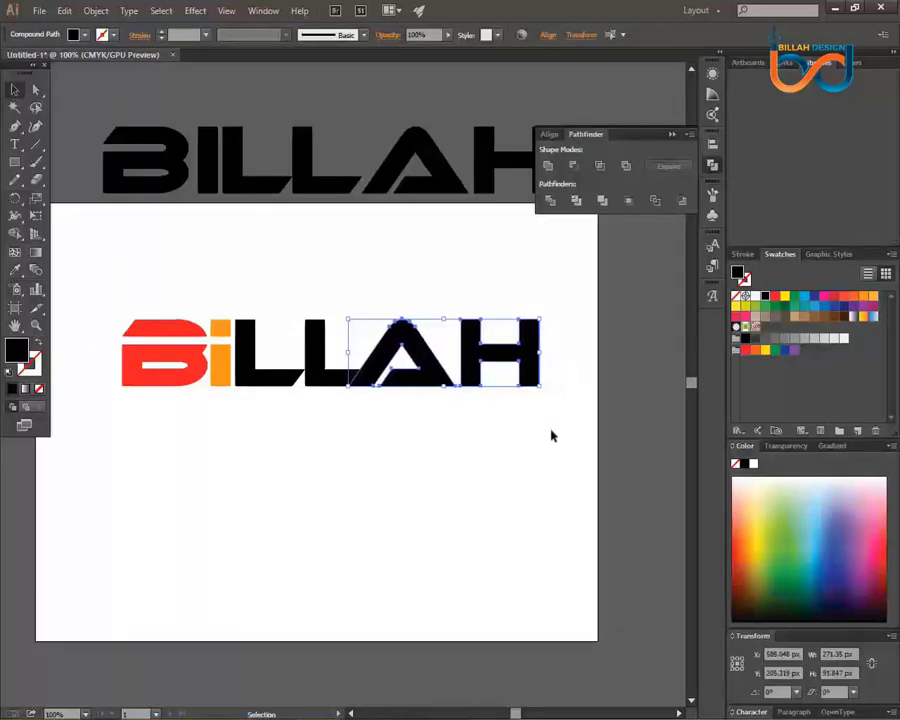
{"action": "left_click", "coordinate": [380, 489]}
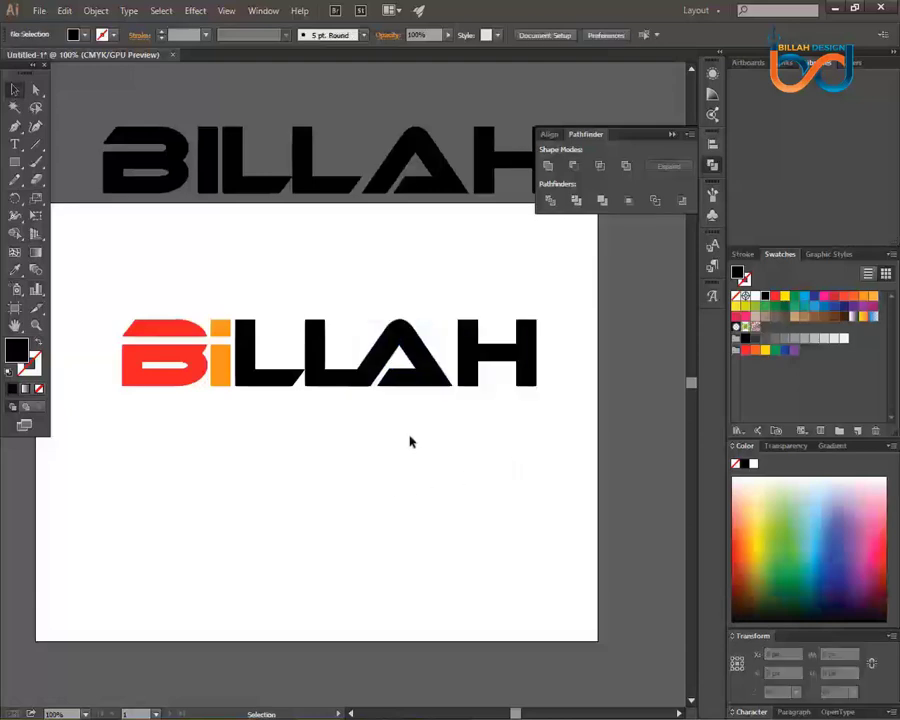
Fill the letter A of the lower lettering with red and clear the selection.
{"action": "left_click", "coordinate": [445, 378]}
{"action": "left_click", "coordinate": [438, 464]}
{"action": "scroll", "coordinate": [424, 406], "scroll_direction": "left", "scroll_amount": 1}
{"action": "left_click", "coordinate": [408, 373]}
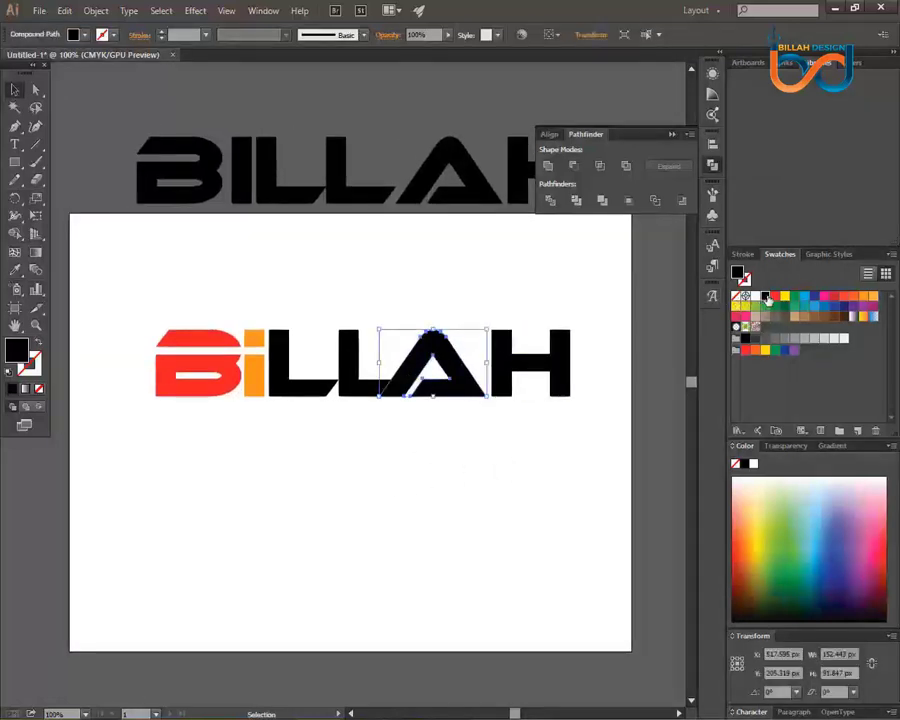
{"action": "left_click", "coordinate": [774, 297]}
{"action": "left_click", "coordinate": [500, 464]}
{"action": "scroll", "coordinate": [476, 454], "scroll_direction": "right", "scroll_amount": 1}
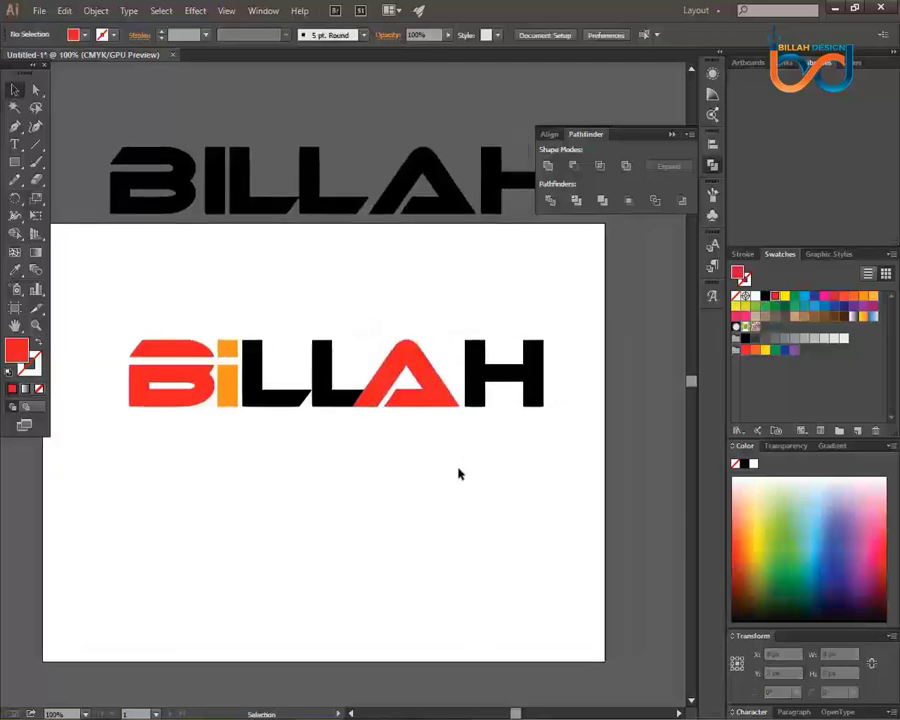
Pull the inner corner anchor of the A's crossbar diagonally down below the baseline with the Direct Selection tool.
{"action": "key", "text": "ctrl+plus"}
{"action": "key", "text": "ctrl+plus"}
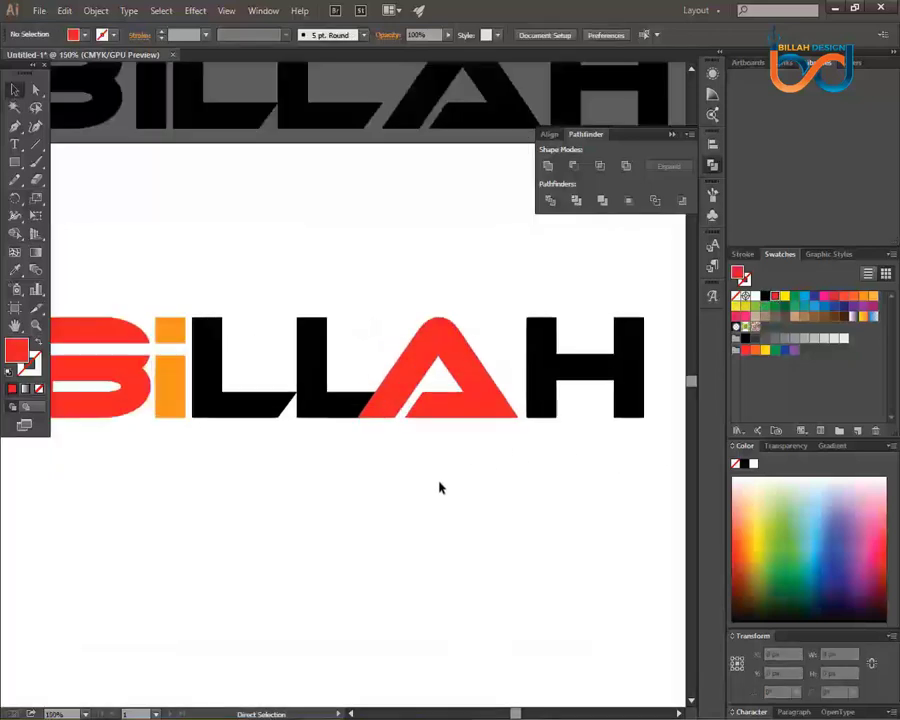
{"action": "left_click", "coordinate": [417, 422]}
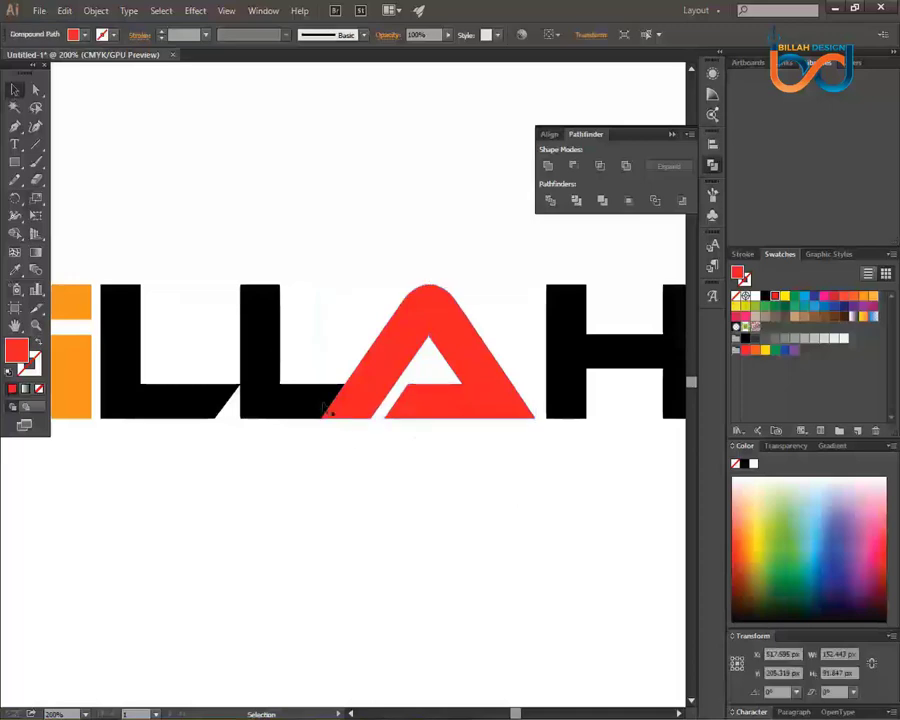
{"action": "left_click", "coordinate": [120, 175]}
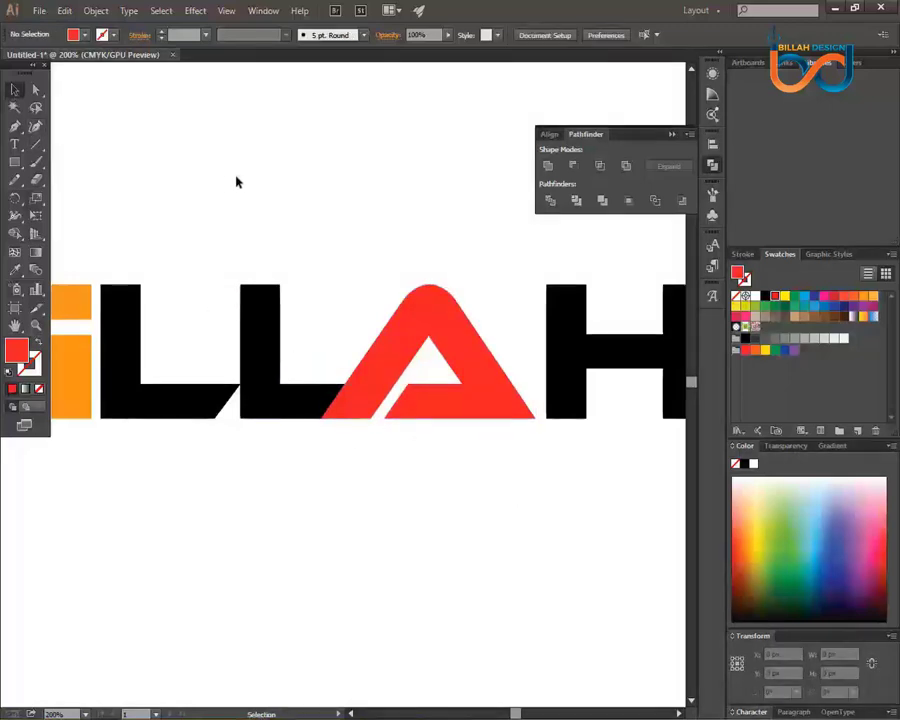
{"action": "left_click", "coordinate": [36, 91]}
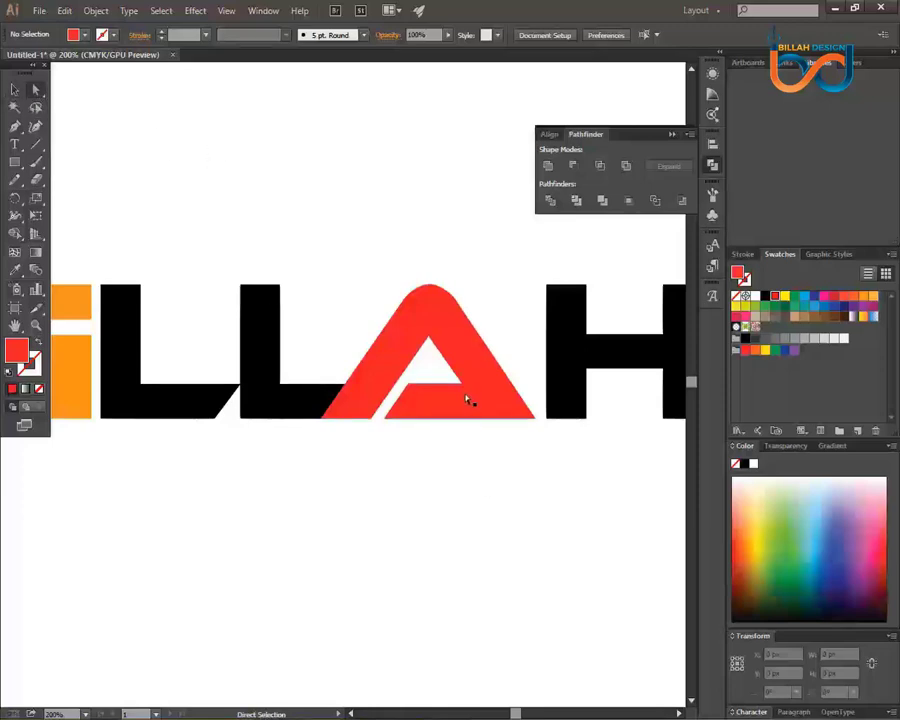
{"action": "left_click_drag", "start_coordinate": [463, 388], "coordinate": [544, 505]}
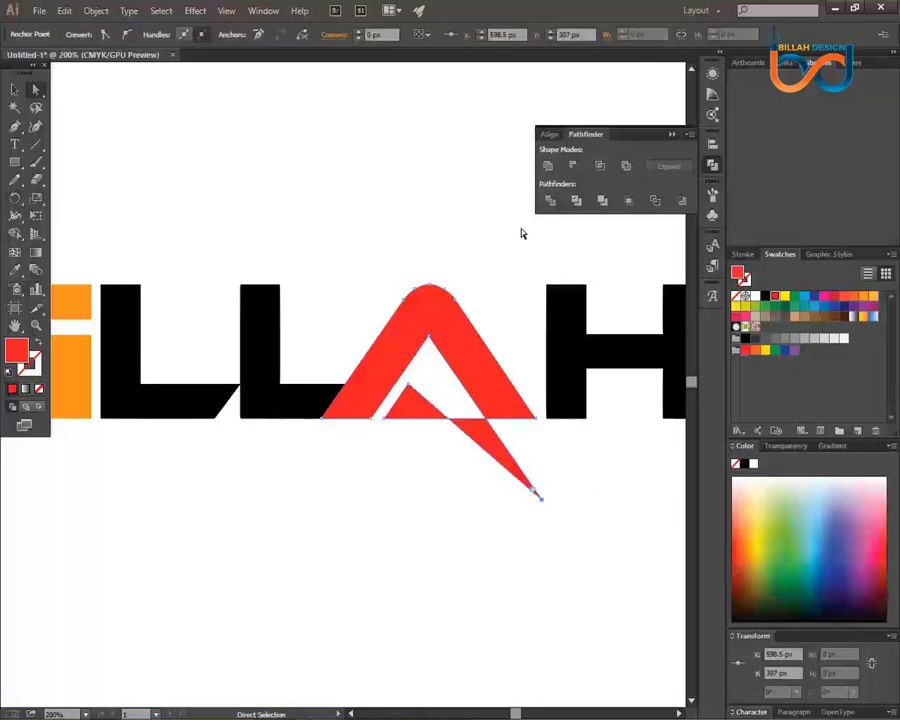
Divide the distorted A with Pathfinder and delete both crossbar pieces, leaving only the two slanted legs.
{"action": "left_click", "coordinate": [551, 208]}
{"action": "left_click", "coordinate": [454, 302]}
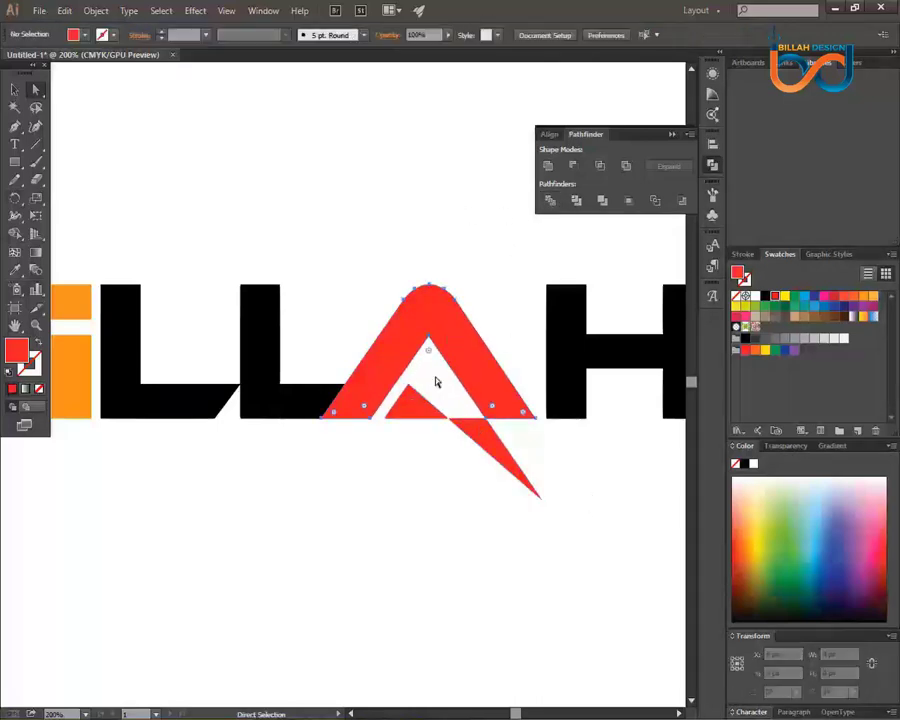
{"action": "left_click", "coordinate": [410, 413]}
{"action": "left_click", "coordinate": [462, 488]}
{"action": "left_click", "coordinate": [495, 455]}
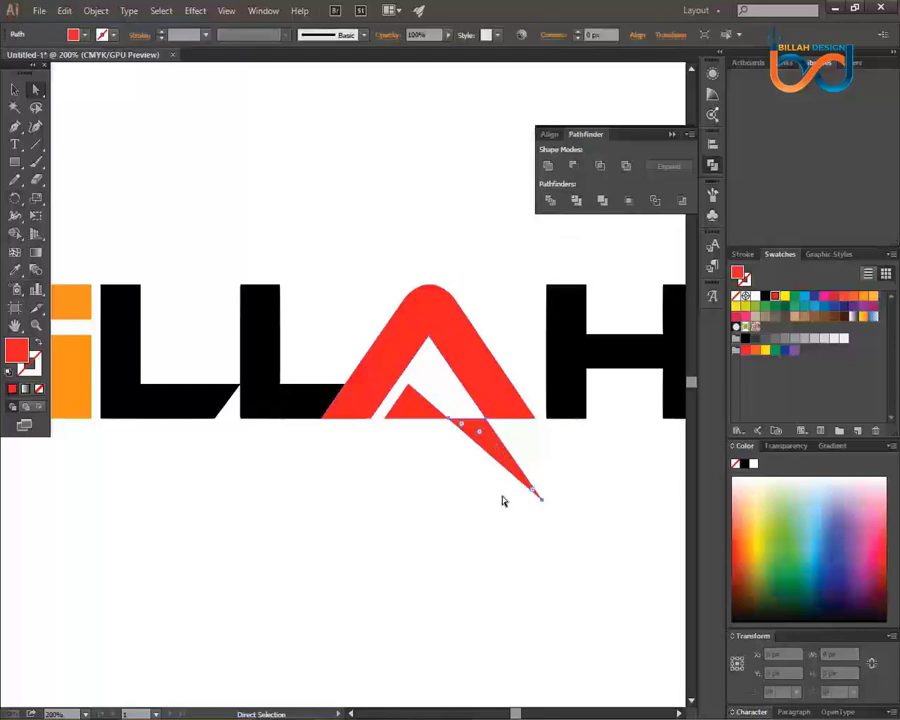
{"action": "key", "text": "Delete"}
{"action": "key", "text": "Delete"}
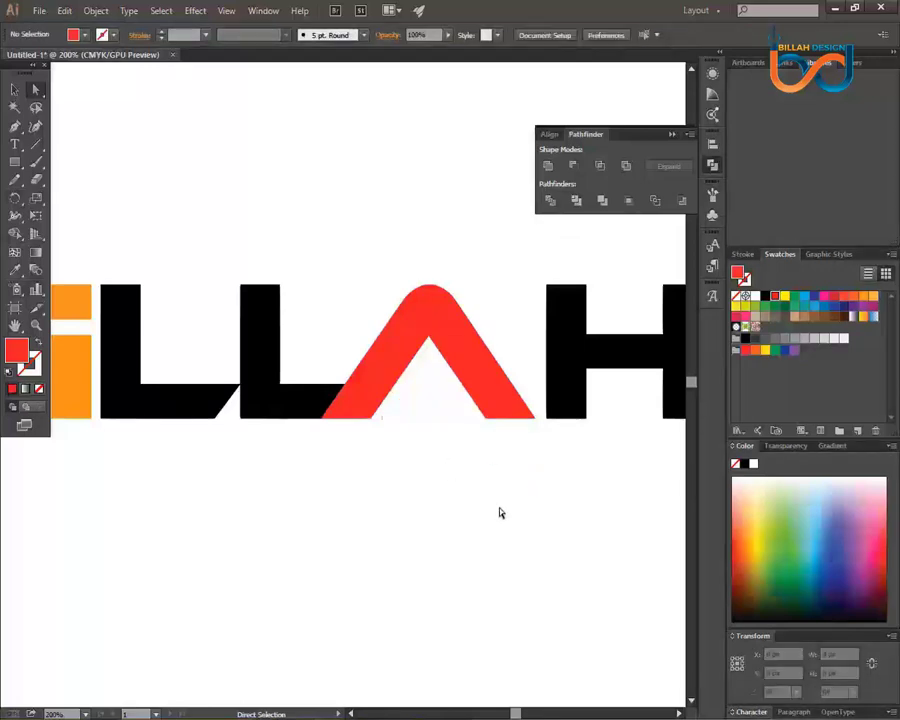
Select the second L together with the overlapping red A and unite them into one shape with Pathfinder.
{"action": "left_click_drag", "start_coordinate": [396, 491], "coordinate": [428, 494]}
{"action": "left_click", "coordinate": [382, 402]}
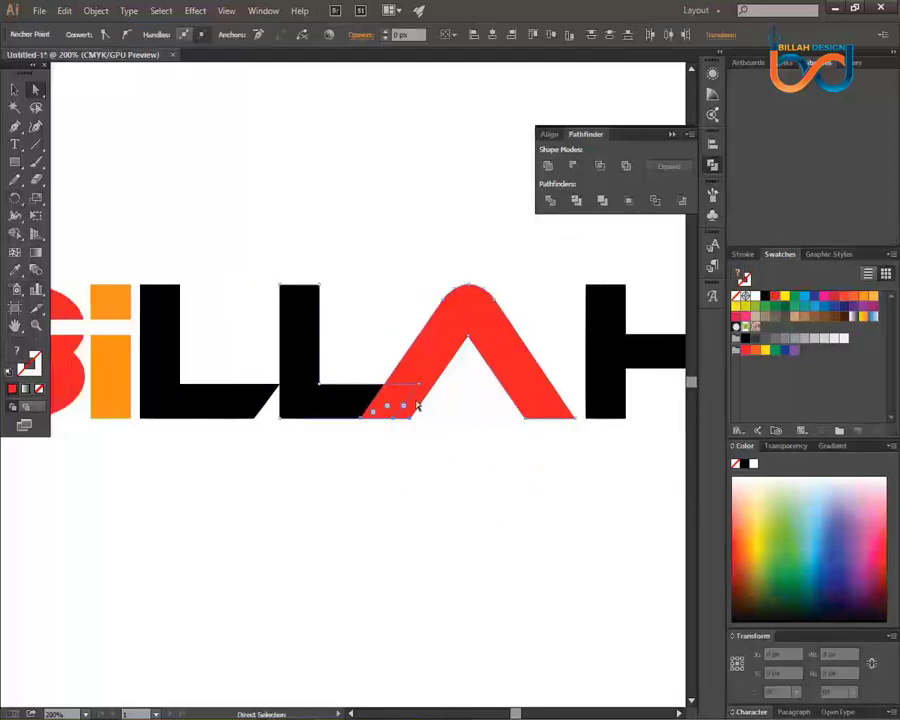
{"action": "left_click", "coordinate": [354, 408]}
{"action": "left_click", "coordinate": [425, 372]}
{"action": "left_click_drag", "start_coordinate": [341, 460], "coordinate": [411, 382]}
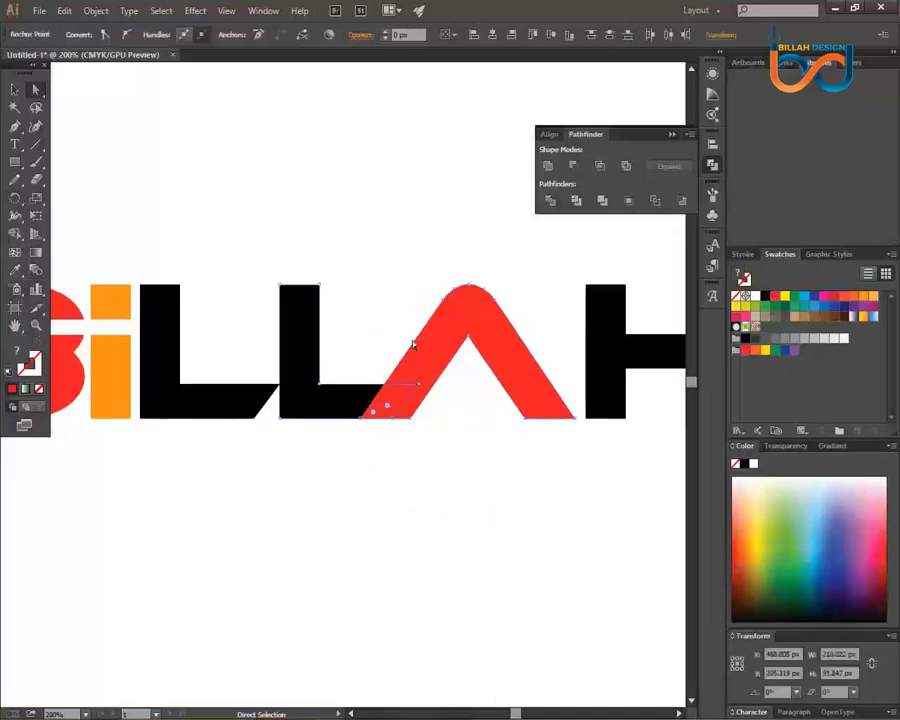
{"action": "left_click", "coordinate": [549, 167]}
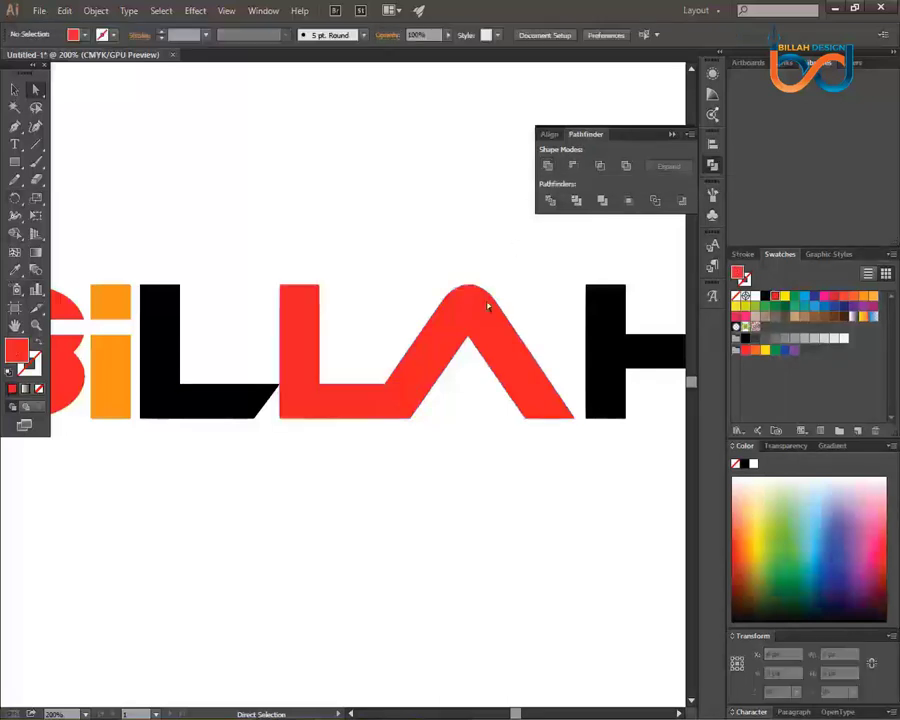
Examine the joined L and A shape by selecting it and clearing the selection.
{"action": "left_click", "coordinate": [420, 374]}
{"action": "left_click", "coordinate": [404, 452]}
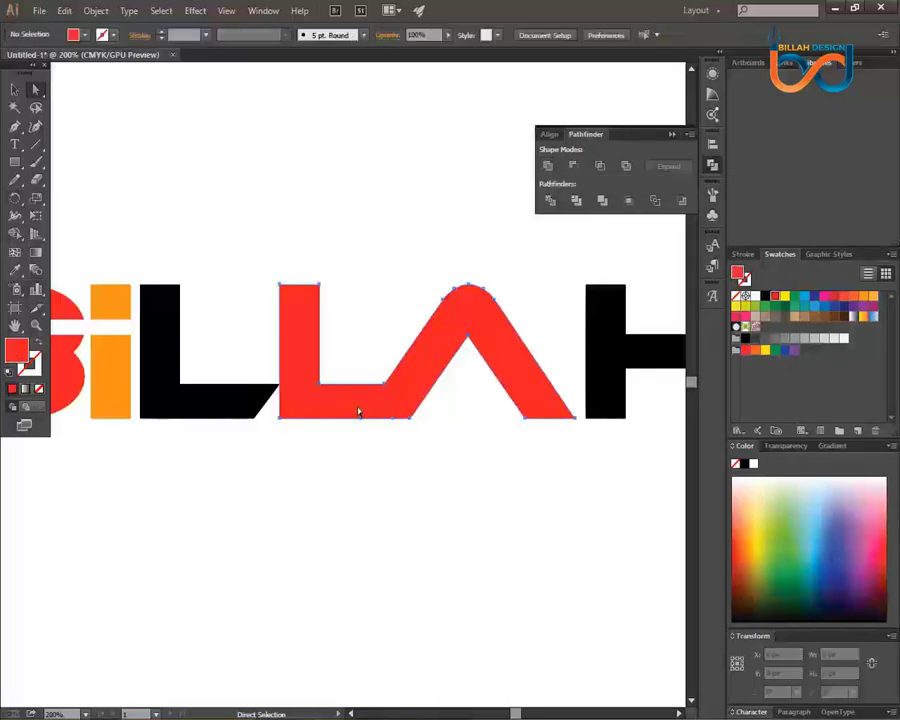
{"action": "left_click", "coordinate": [398, 380]}
{"action": "left_click", "coordinate": [452, 458]}
{"action": "left_click", "coordinate": [369, 410]}
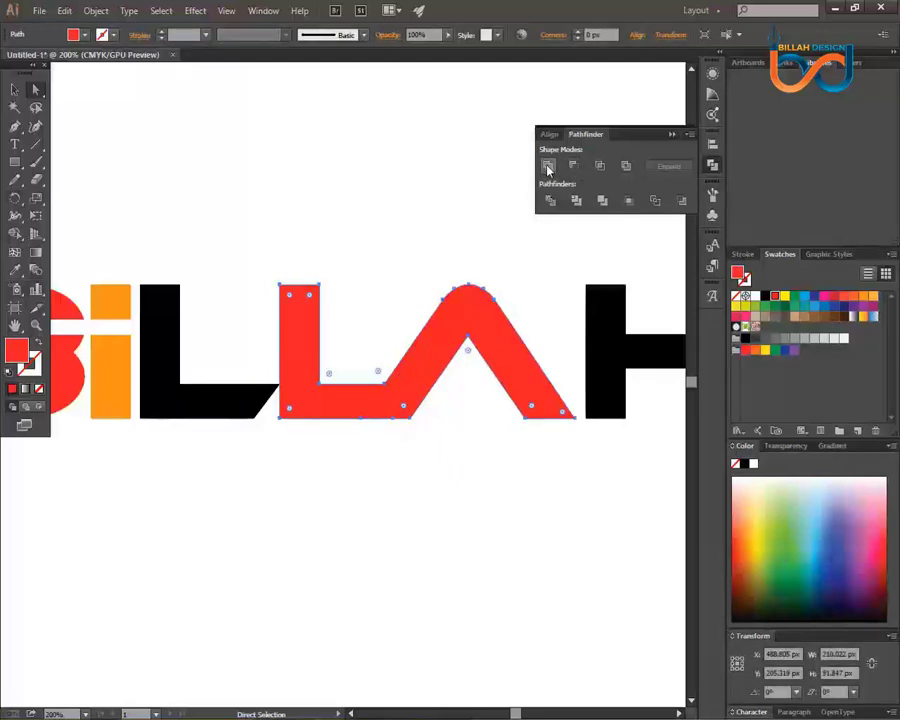
{"action": "left_click", "coordinate": [482, 584]}
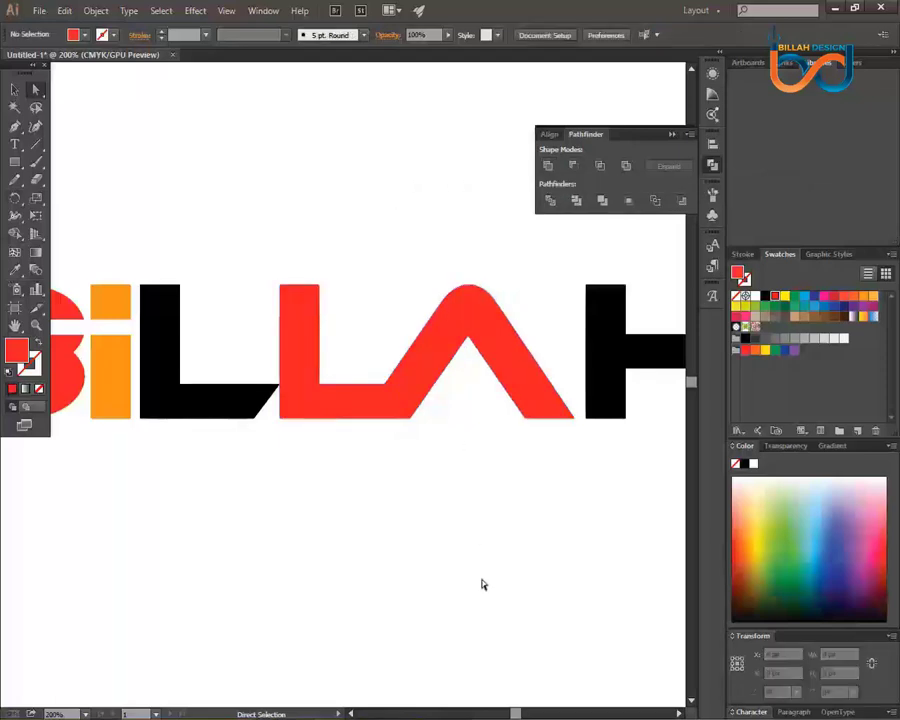
{"action": "left_click", "coordinate": [356, 417]}
{"action": "left_click", "coordinate": [416, 509]}
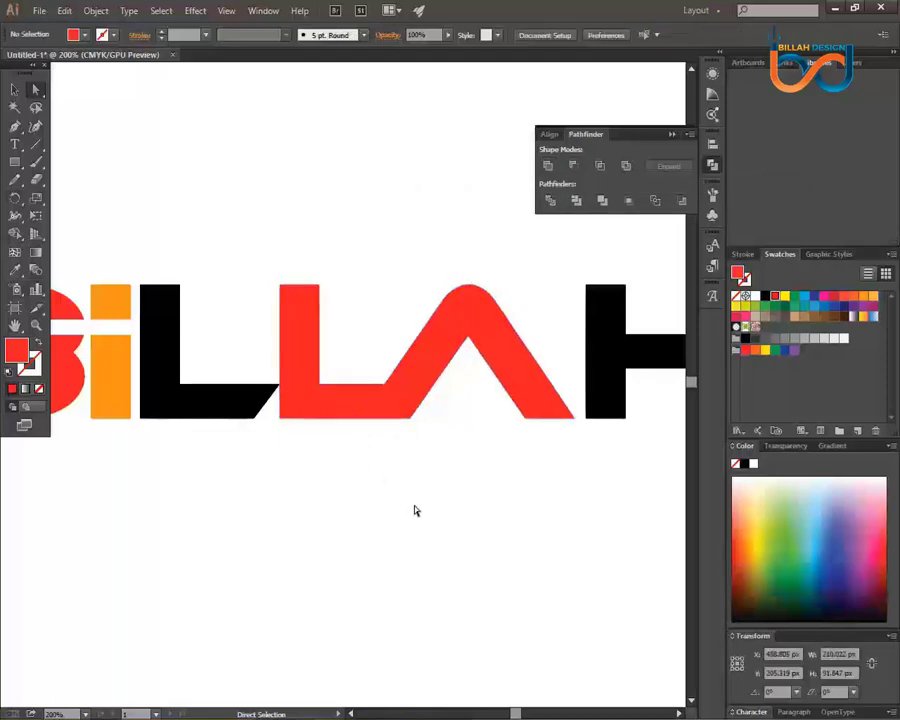
{"action": "left_click_drag", "start_coordinate": [472, 525], "coordinate": [464, 528]}
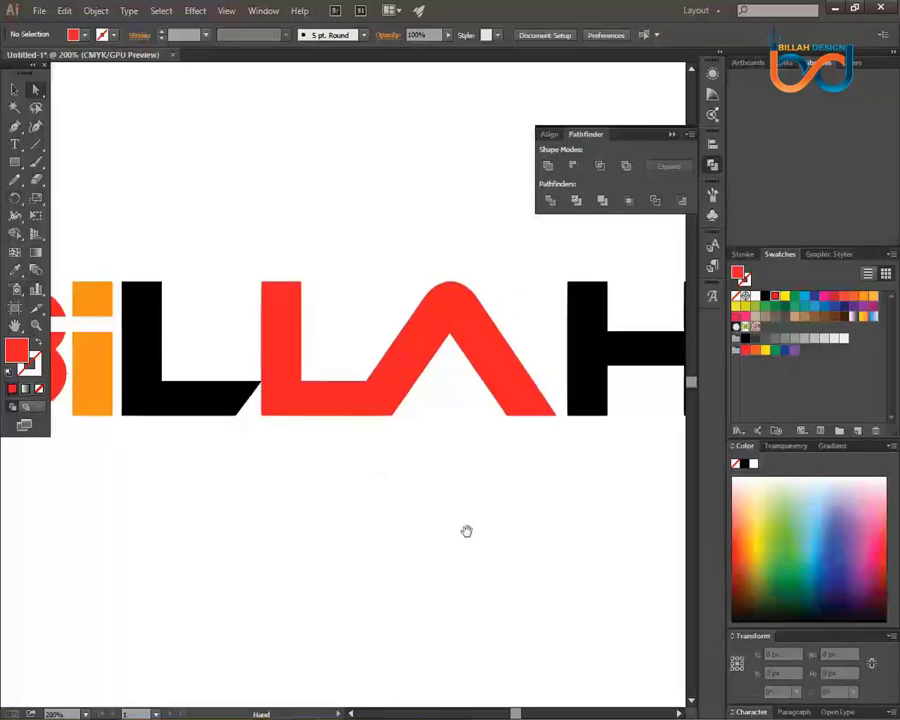
Fill the whole coloured BILLAH lettering on the artboard with black and clear the selection.
{"action": "key", "text": "ctrl+minus"}
{"action": "key", "text": "ctrl+minus"}
{"action": "key", "text": "ctrl+minus"}
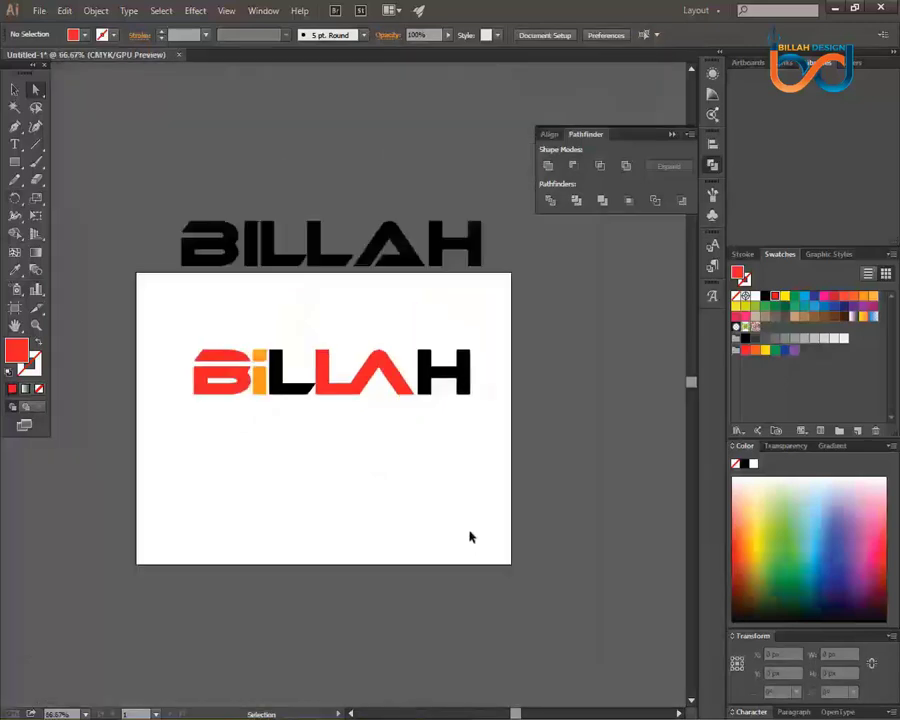
{"action": "key", "text": "ctrl+plus"}
{"action": "key", "text": "ctrl+minus"}
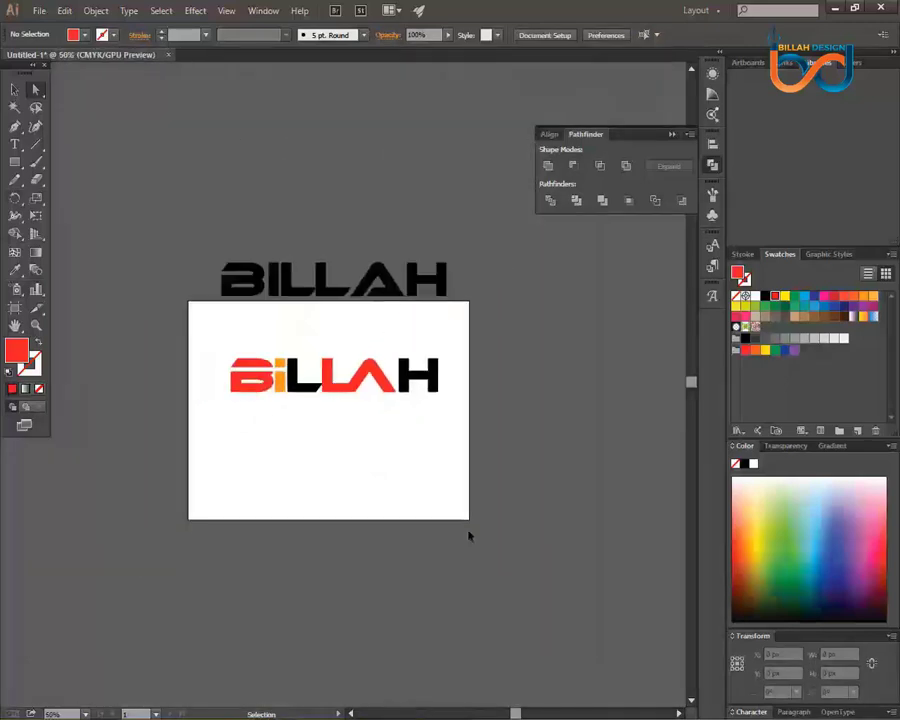
{"action": "left_click_drag", "start_coordinate": [382, 483], "coordinate": [430, 482]}
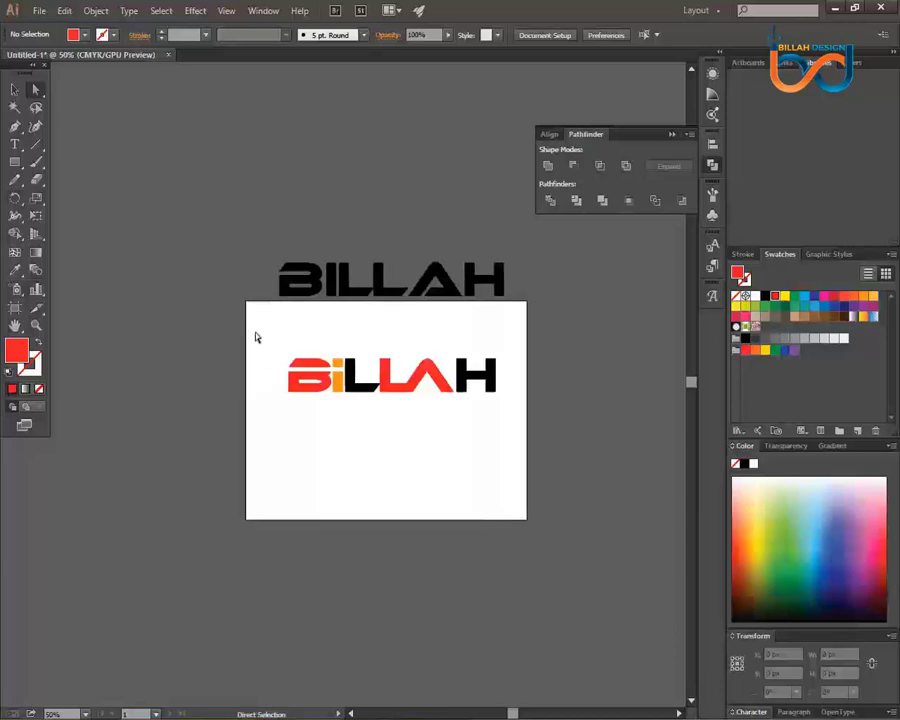
{"action": "left_click_drag", "start_coordinate": [255, 338], "coordinate": [588, 438]}
{"action": "left_click", "coordinate": [765, 297]}
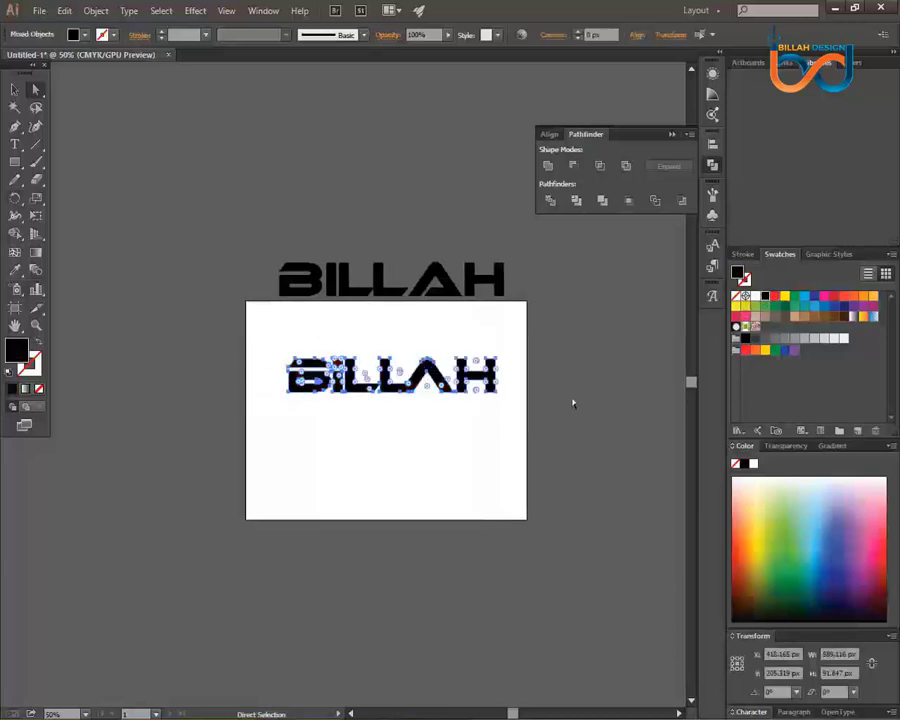
{"action": "left_click", "coordinate": [464, 462]}
Draw a closed triangle with the Pen tool that fills the opening between the legs of the A.
{"action": "key", "text": "ctrl+plus"}
{"action": "key", "text": "ctrl+plus"}
{"action": "key", "text": "ctrl+plus"}
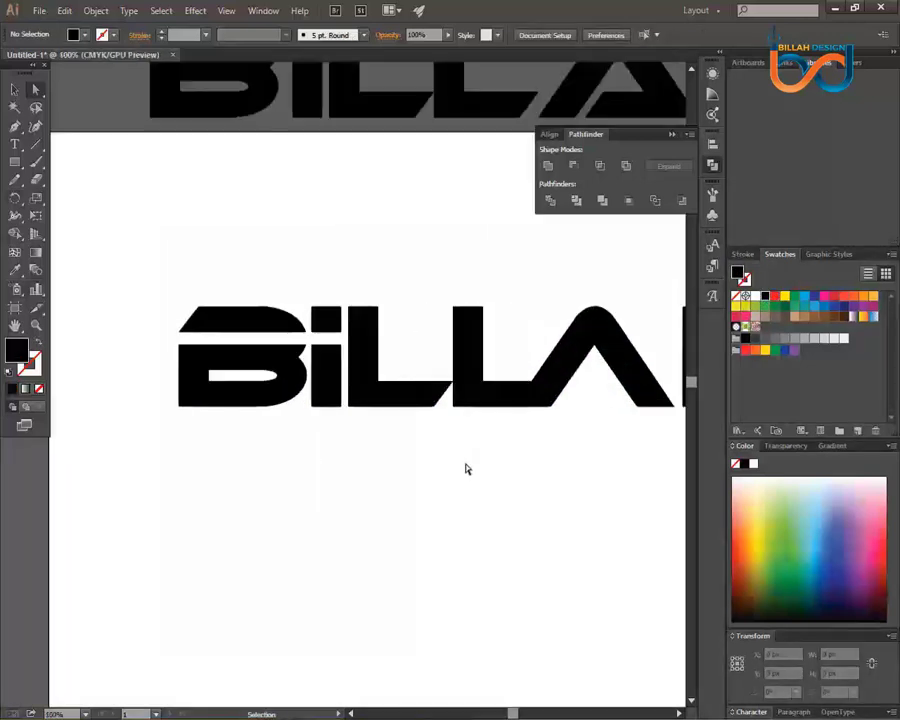
{"action": "left_click_drag", "start_coordinate": [568, 474], "coordinate": [464, 474]}
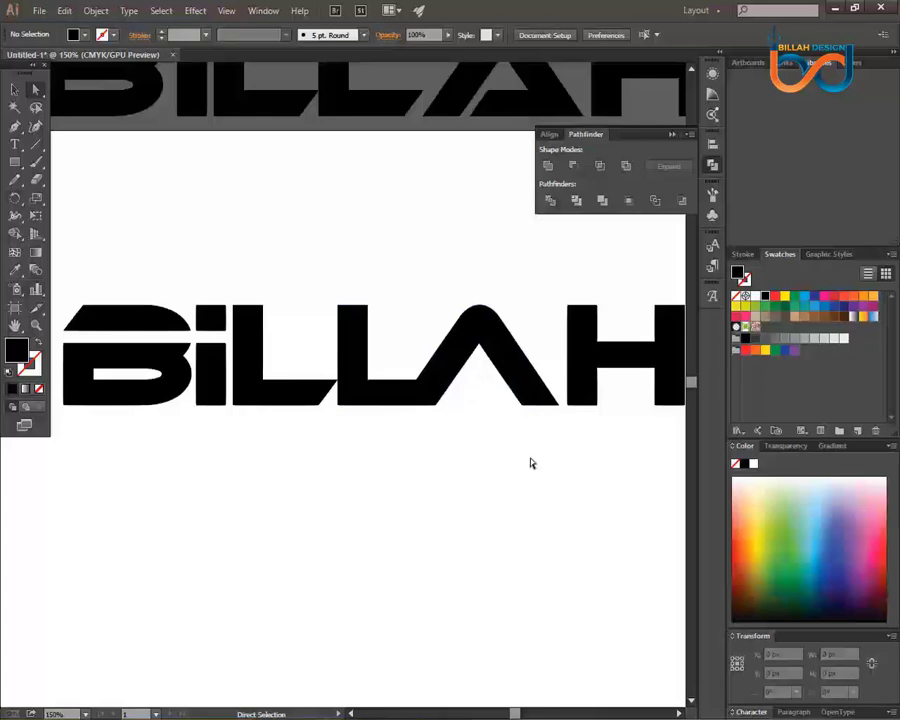
{"action": "left_click_drag", "start_coordinate": [555, 497], "coordinate": [534, 484]}
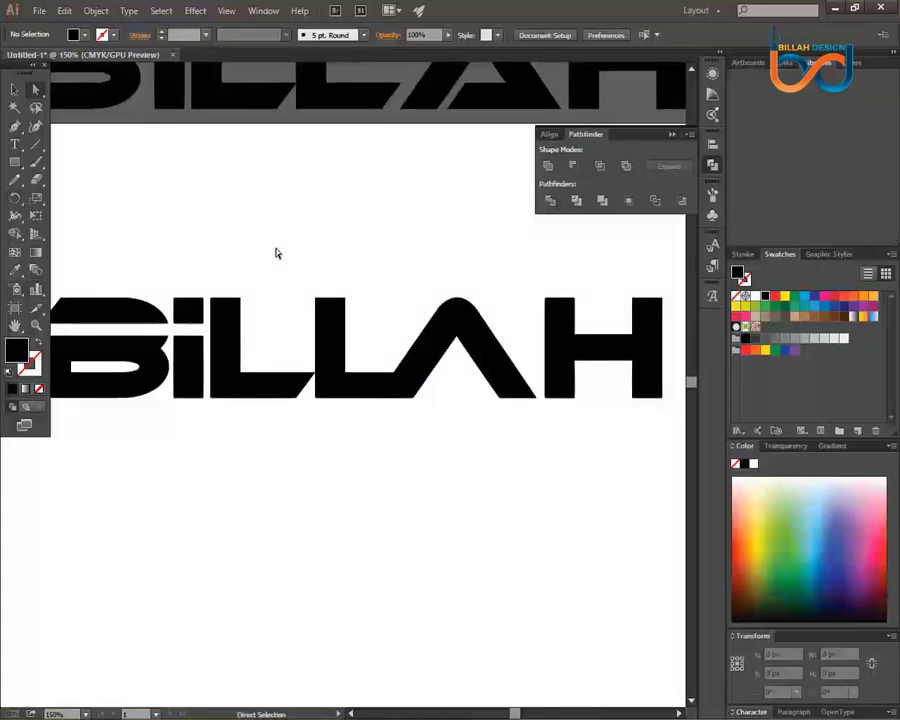
{"action": "left_click", "coordinate": [17, 90]}
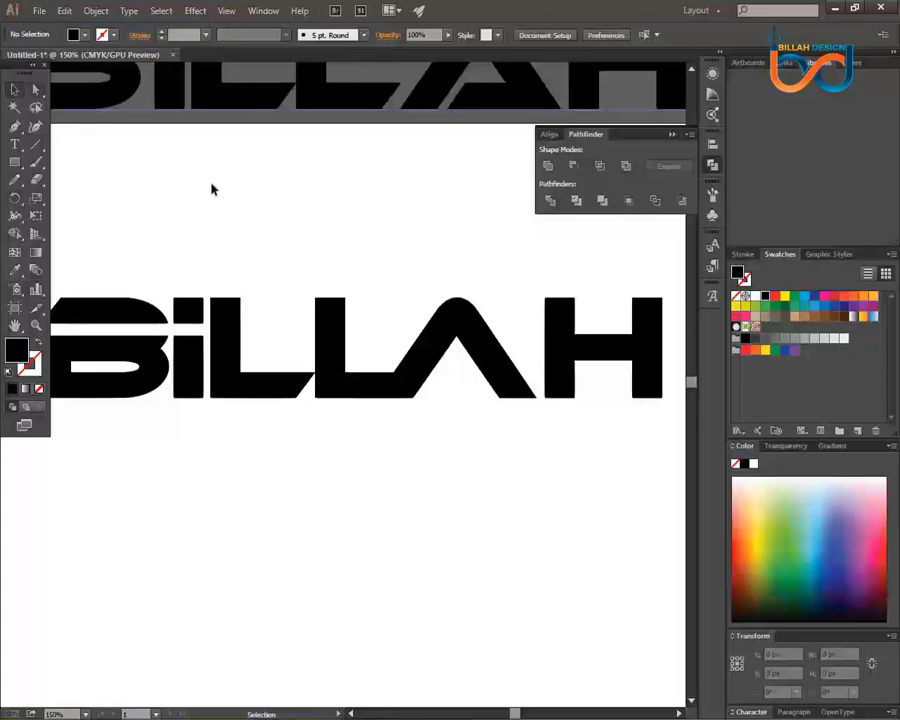
{"action": "key", "text": "space"}
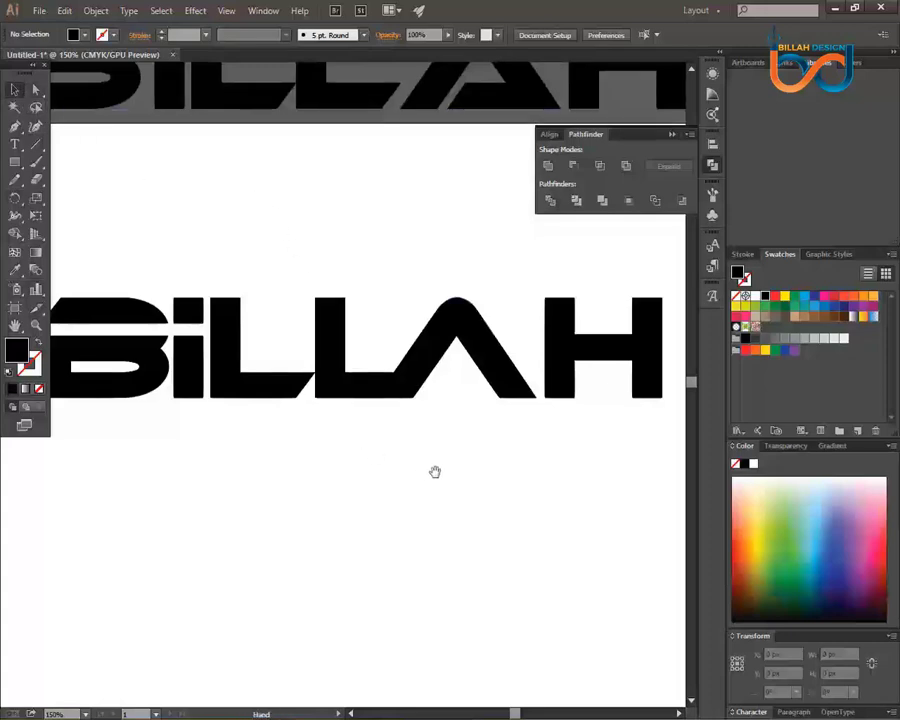
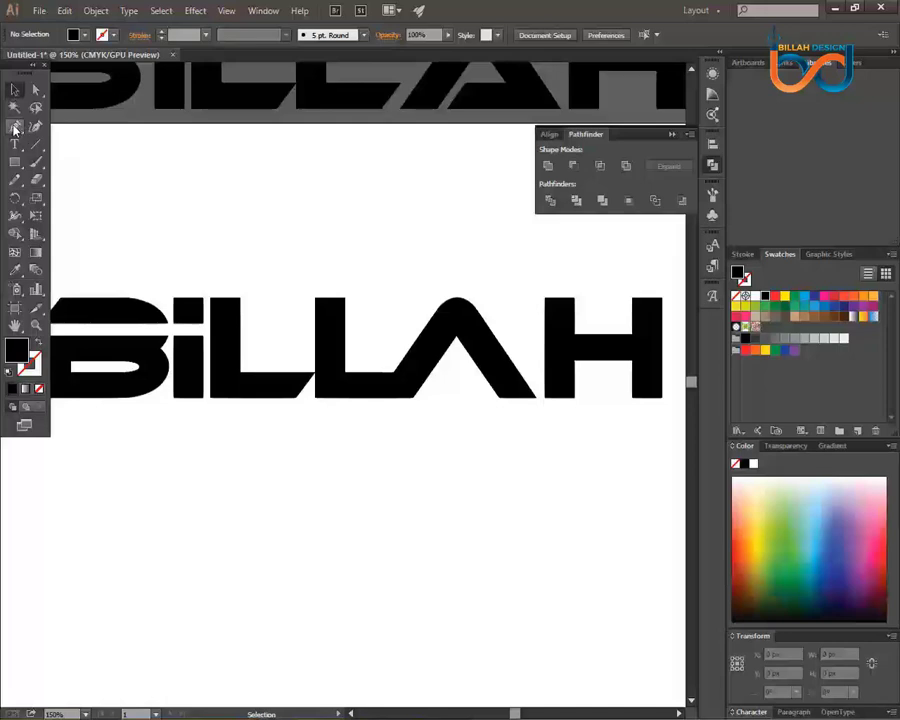
{"action": "left_click", "coordinate": [15, 127]}
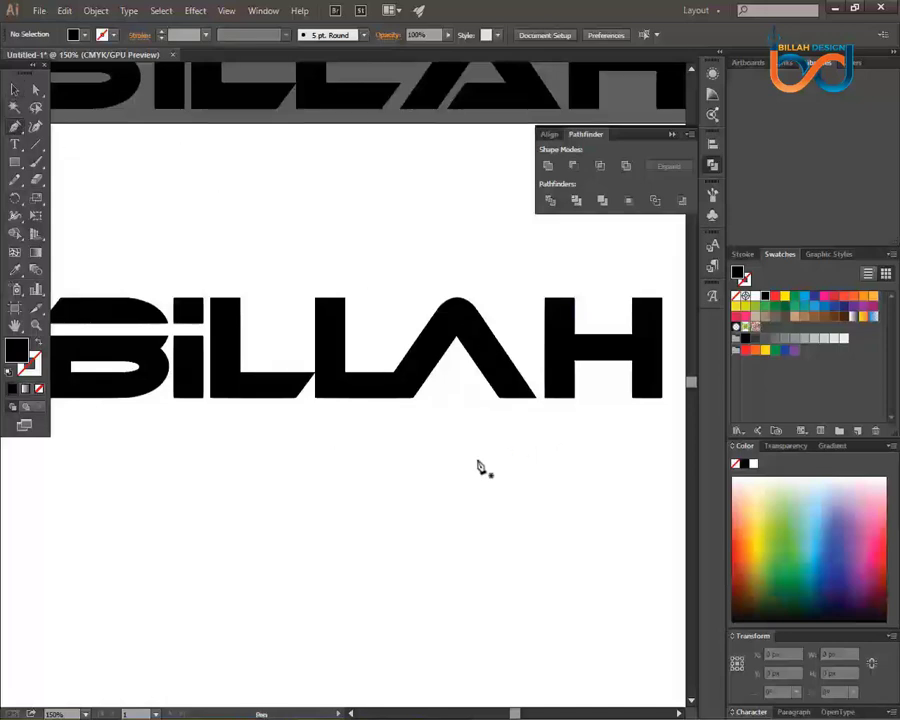
{"action": "left_click", "coordinate": [413, 399]}
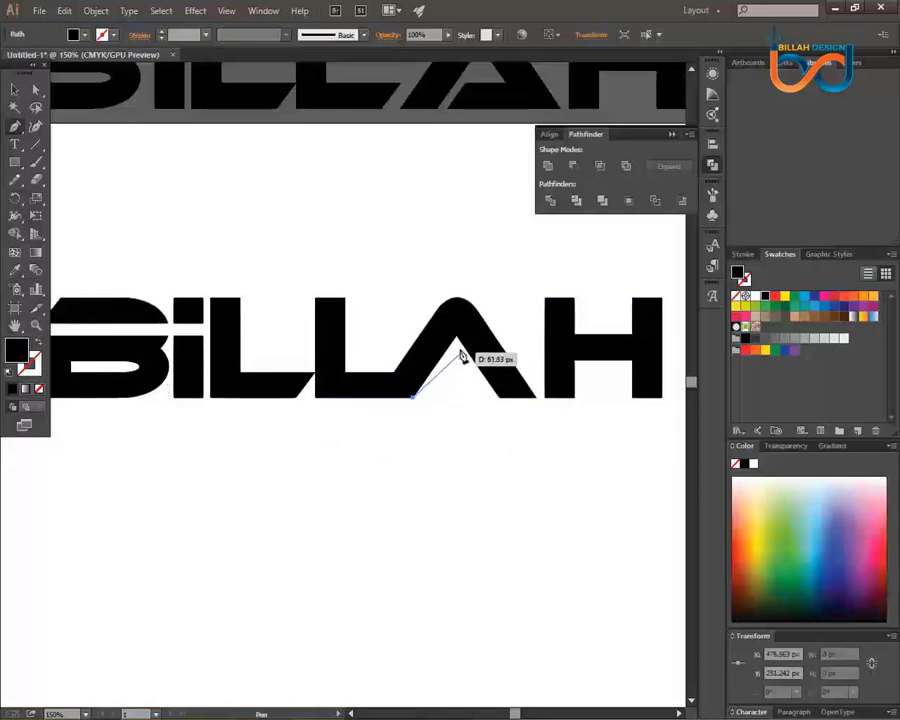
{"action": "left_click", "coordinate": [458, 340]}
{"action": "left_click", "coordinate": [500, 401]}
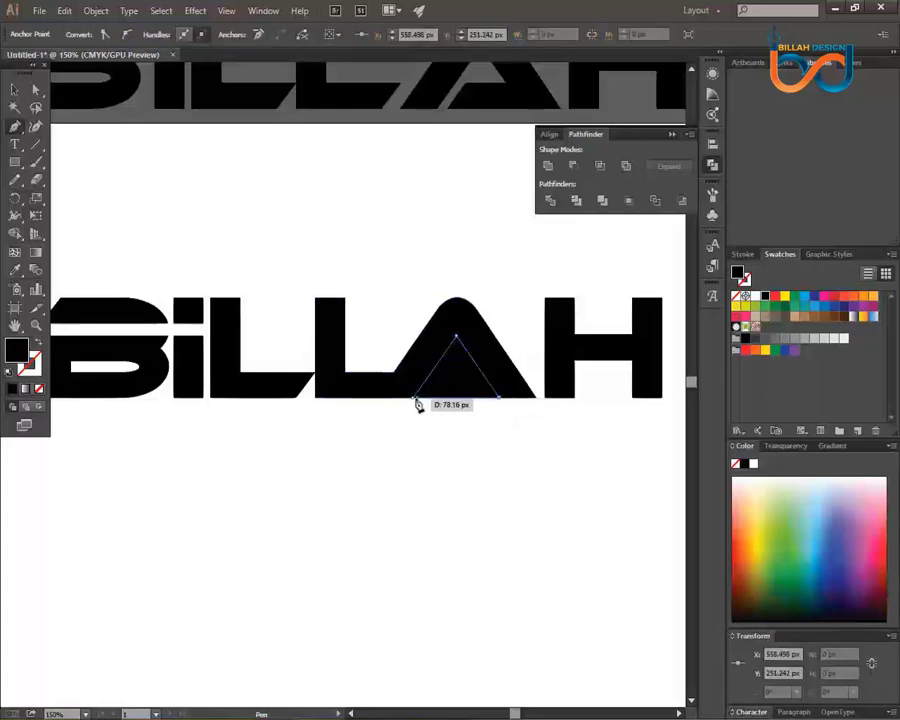
{"action": "left_click", "coordinate": [416, 400]}
{"action": "left_click", "coordinate": [15, 89]}
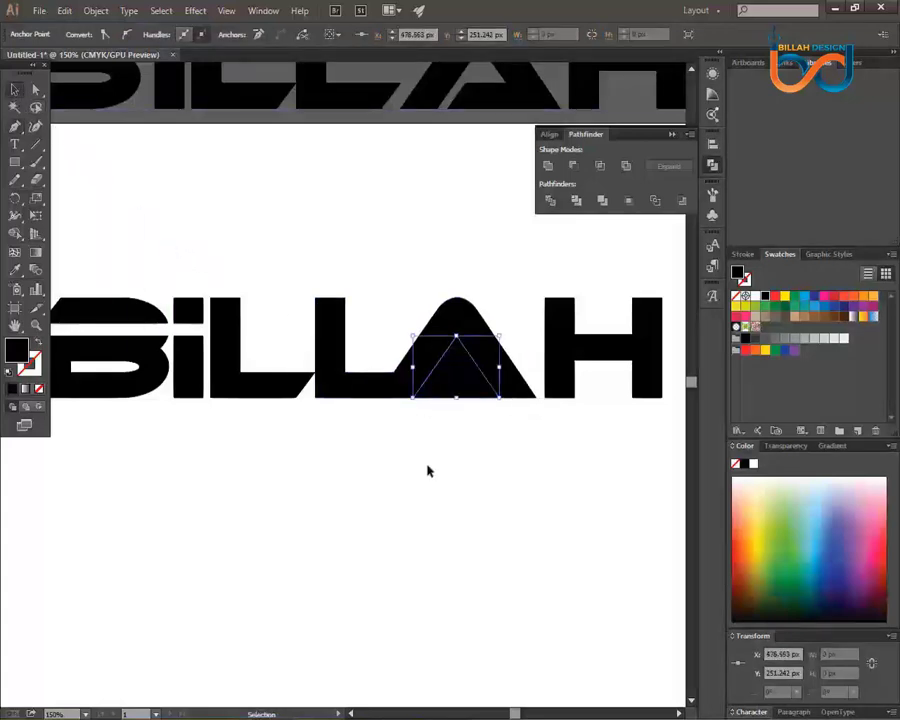
Try moving the triangle slightly down from the A's opening, and undo the move.
{"action": "left_click", "coordinate": [428, 470]}
{"action": "left_click_drag", "start_coordinate": [460, 389], "coordinate": [456, 405]}
{"action": "left_click", "coordinate": [537, 531]}
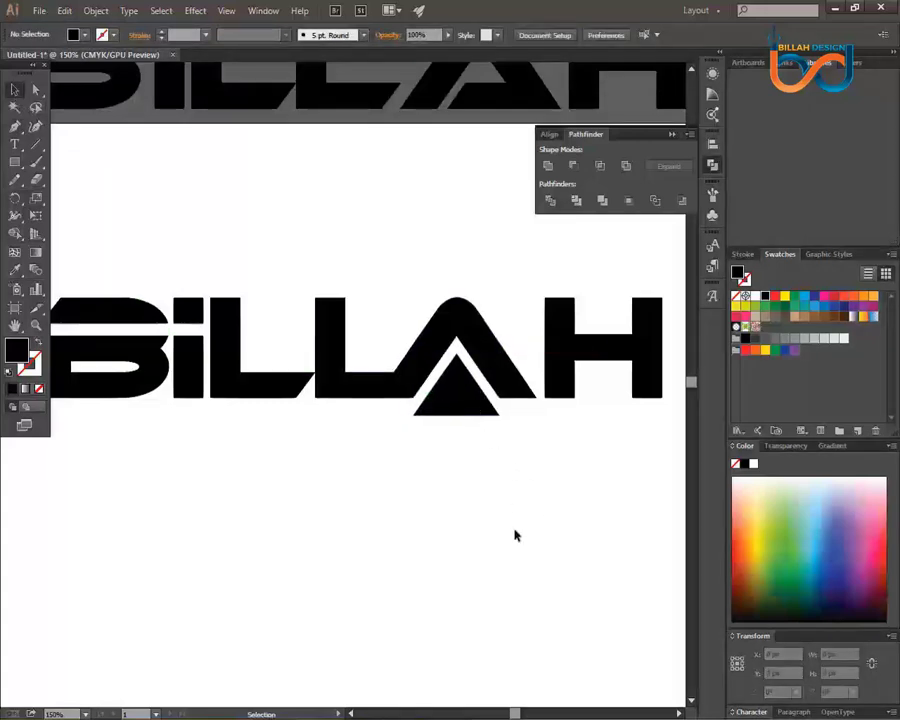
{"action": "key", "text": "ctrl+z"}
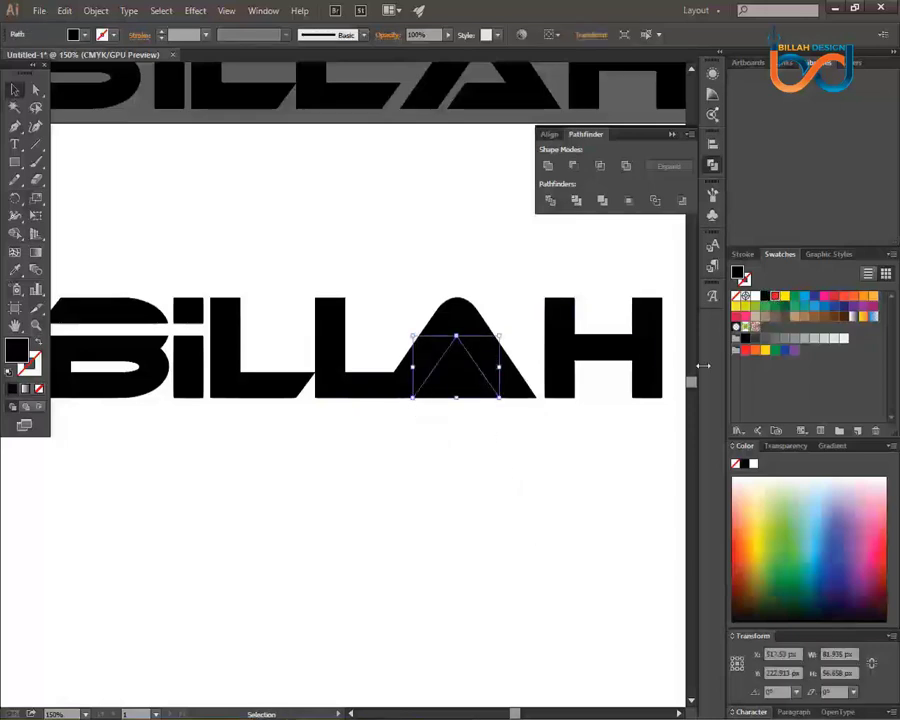
Fill the triangle inside the A with red and clear the selection.
{"action": "left_click", "coordinate": [777, 297]}
{"action": "left_click", "coordinate": [508, 428]}
{"action": "left_click", "coordinate": [516, 392]}
{"action": "left_click", "coordinate": [532, 488]}
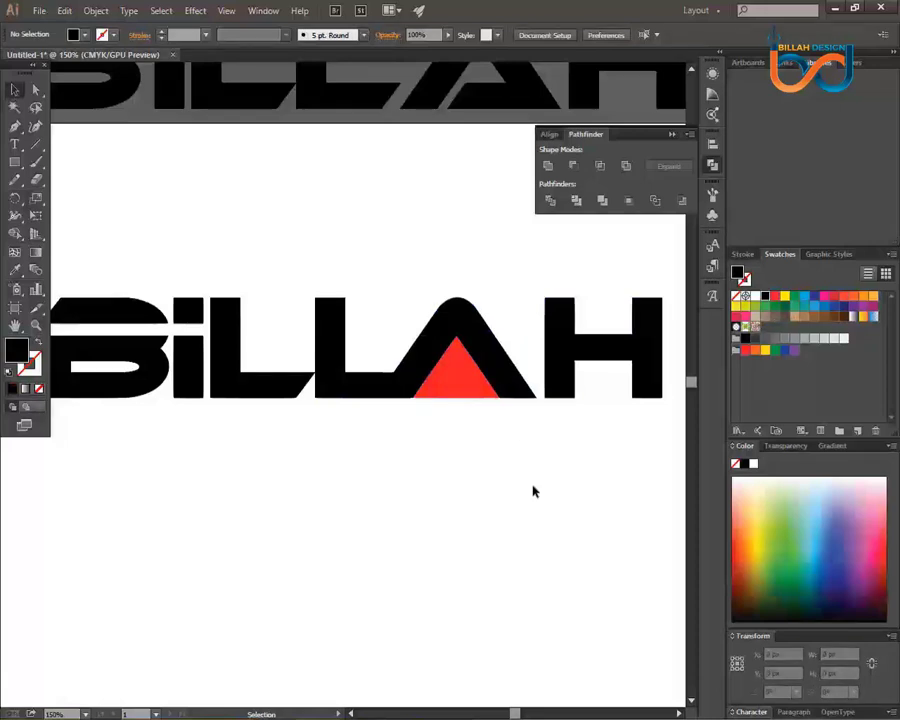
{"action": "left_click", "coordinate": [335, 310]}
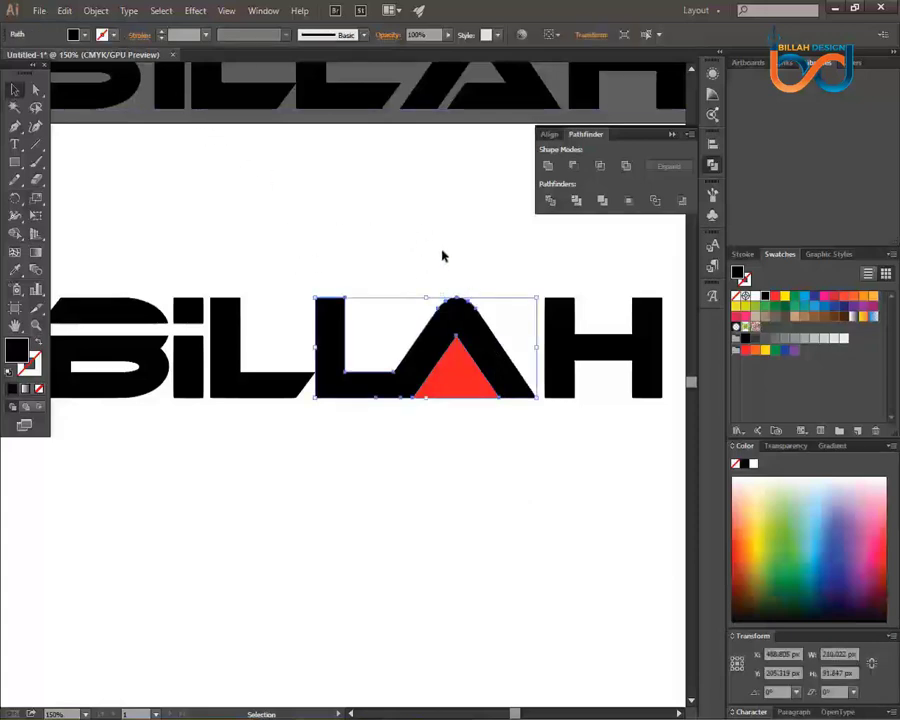
{"action": "left_click", "coordinate": [528, 373]}
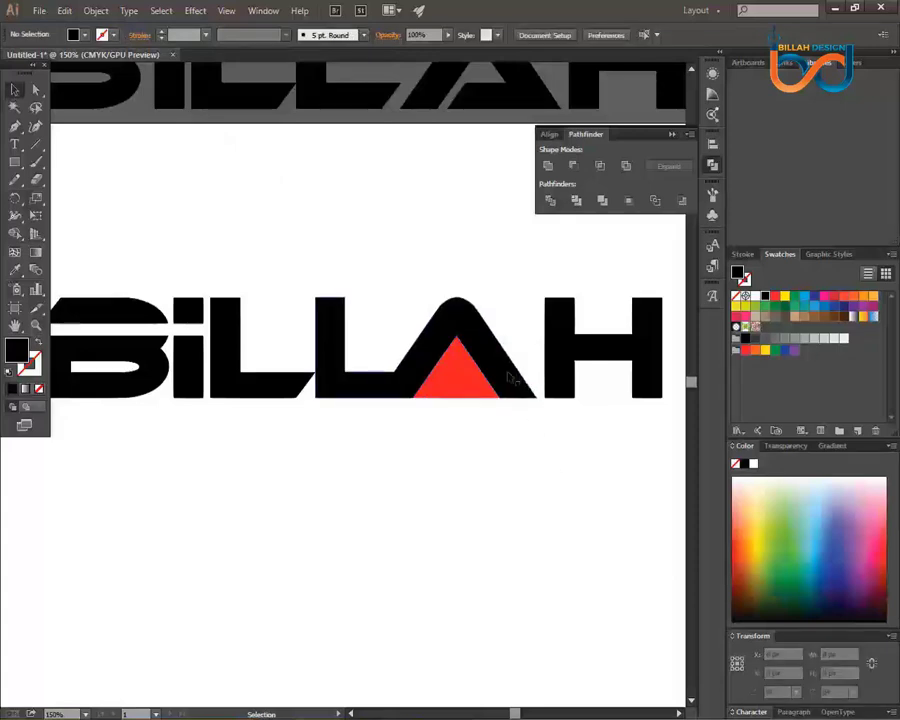
{"action": "left_click", "coordinate": [485, 352]}
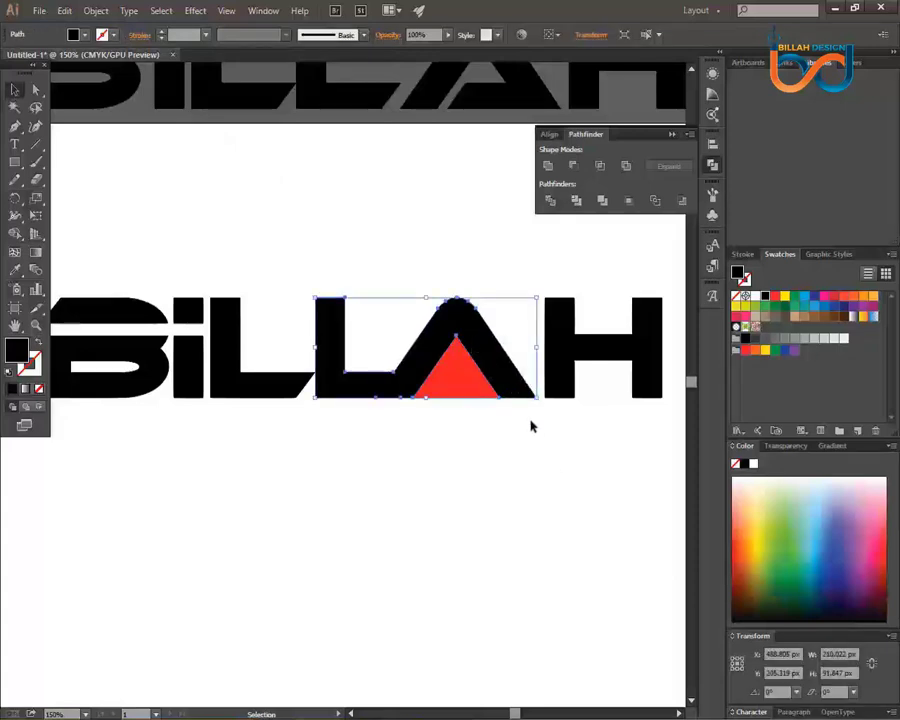
{"action": "left_click", "coordinate": [532, 456]}
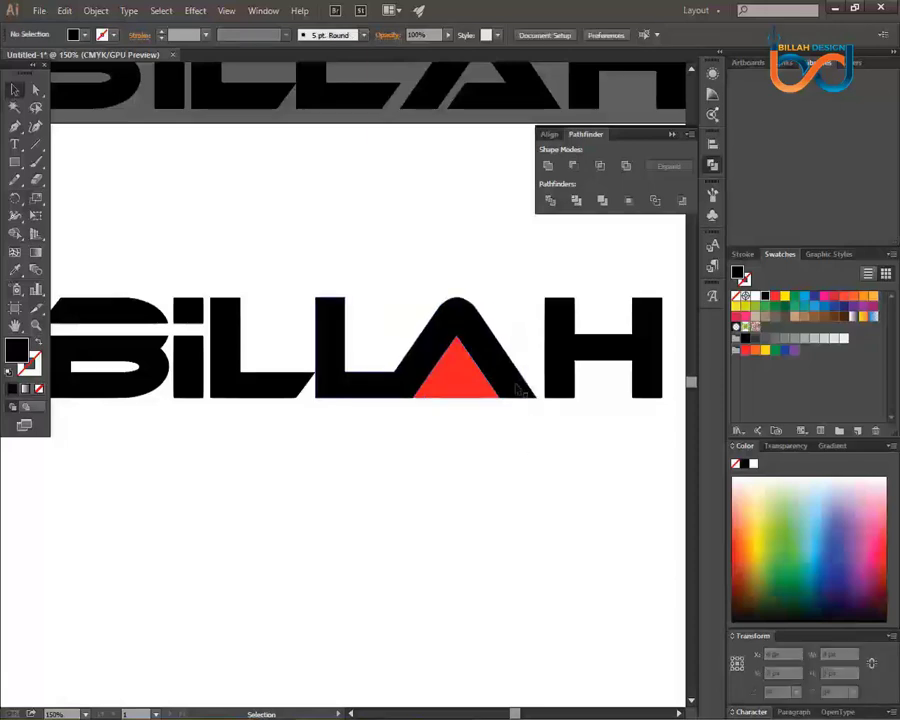
{"action": "key", "text": "ctrl+z"}
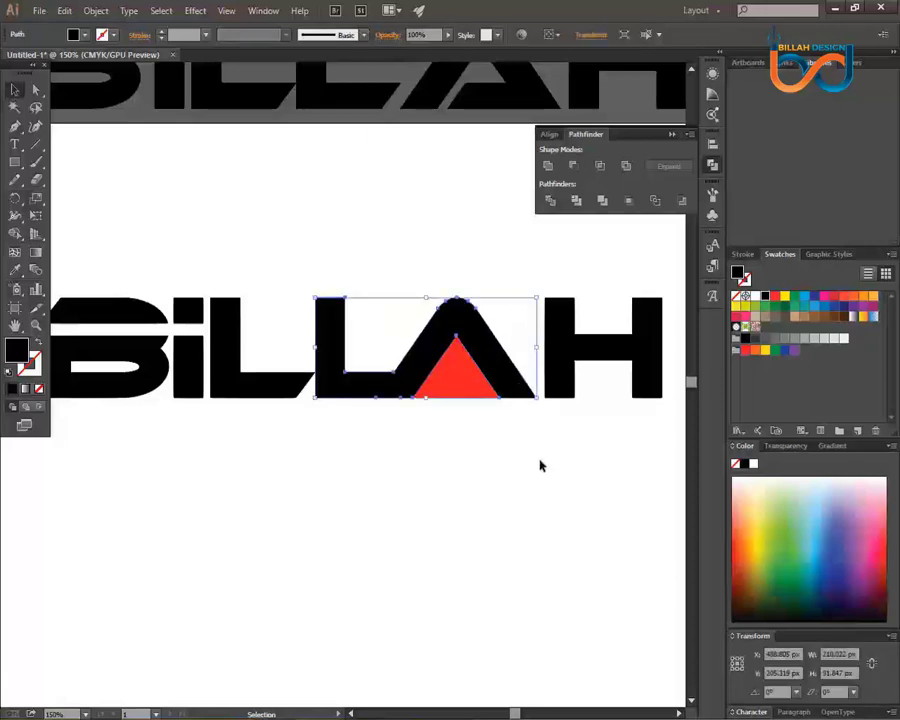
{"action": "left_click", "coordinate": [540, 465]}
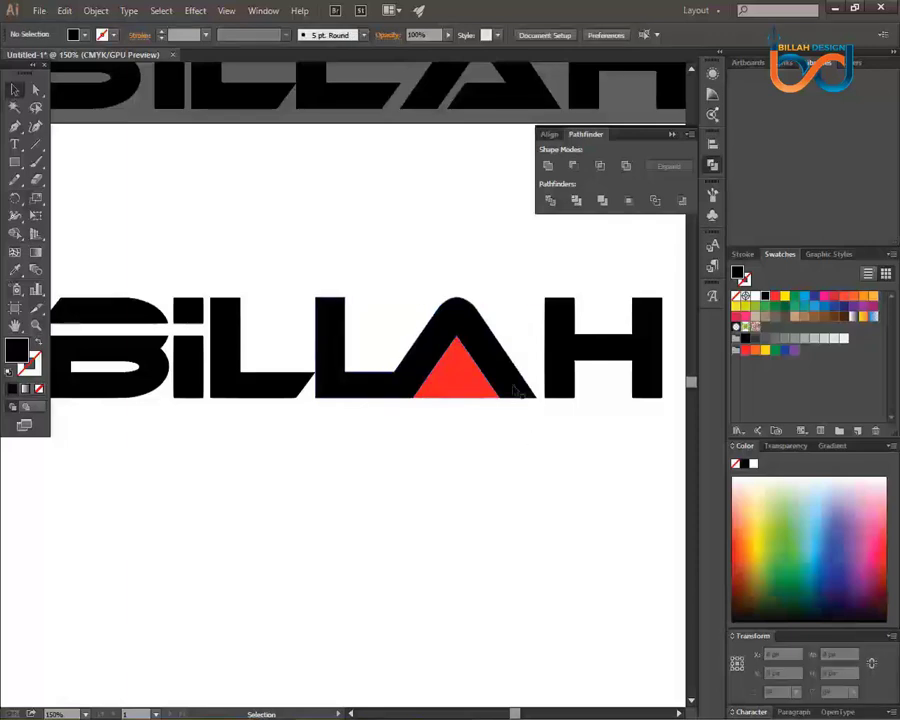
{"action": "key", "text": "ctrl+z"}
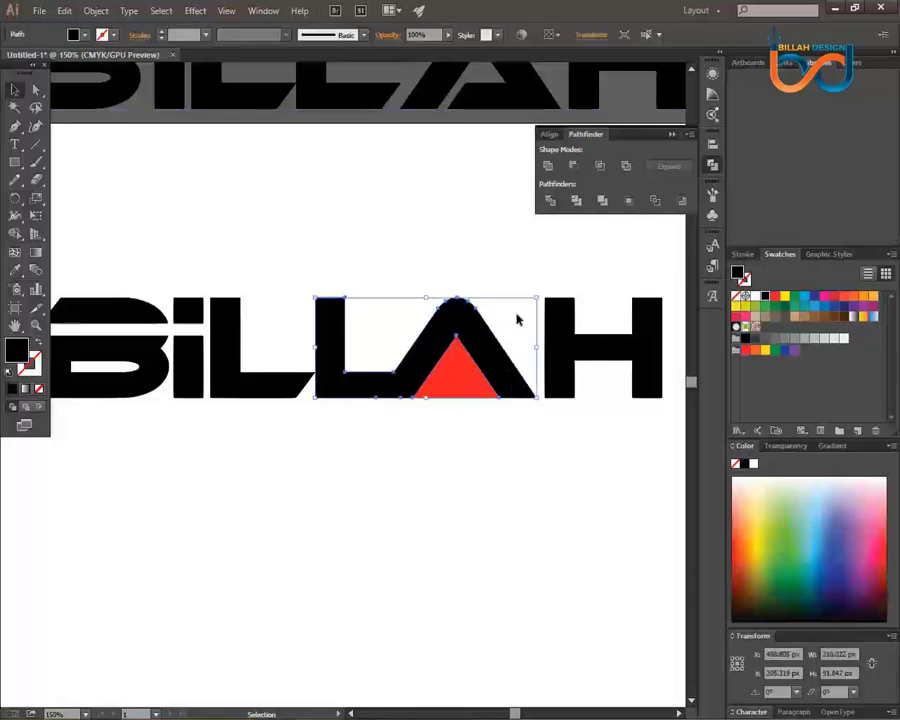
Open Offset Path for the joined LA shape on the artboard and turn on its preview.
{"action": "left_click", "coordinate": [365, 228]}
{"action": "key", "text": "ctrl+z"}
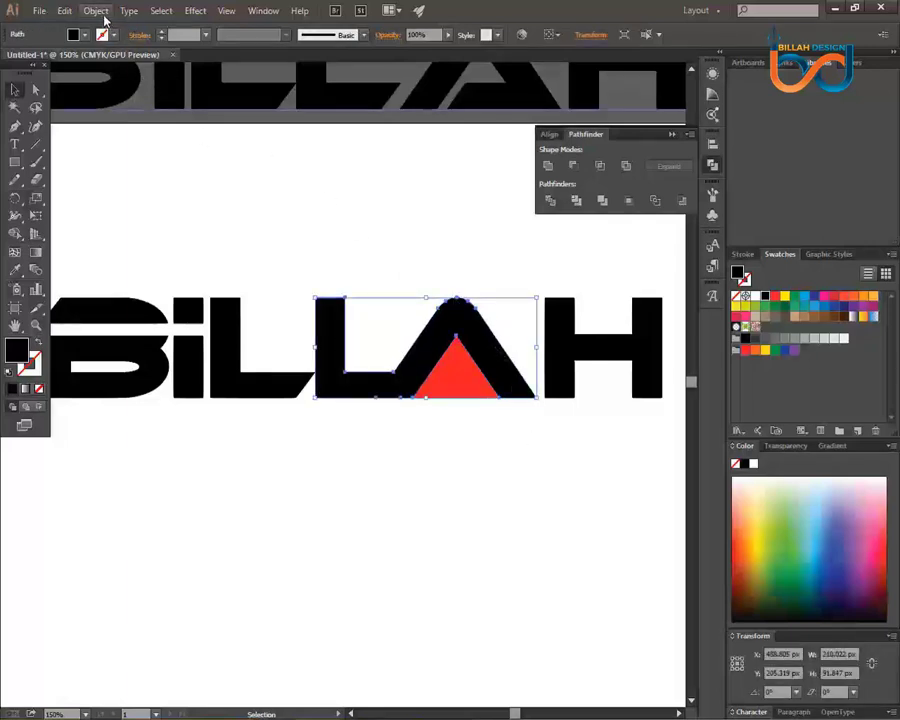
{"action": "left_click", "coordinate": [100, 12]}
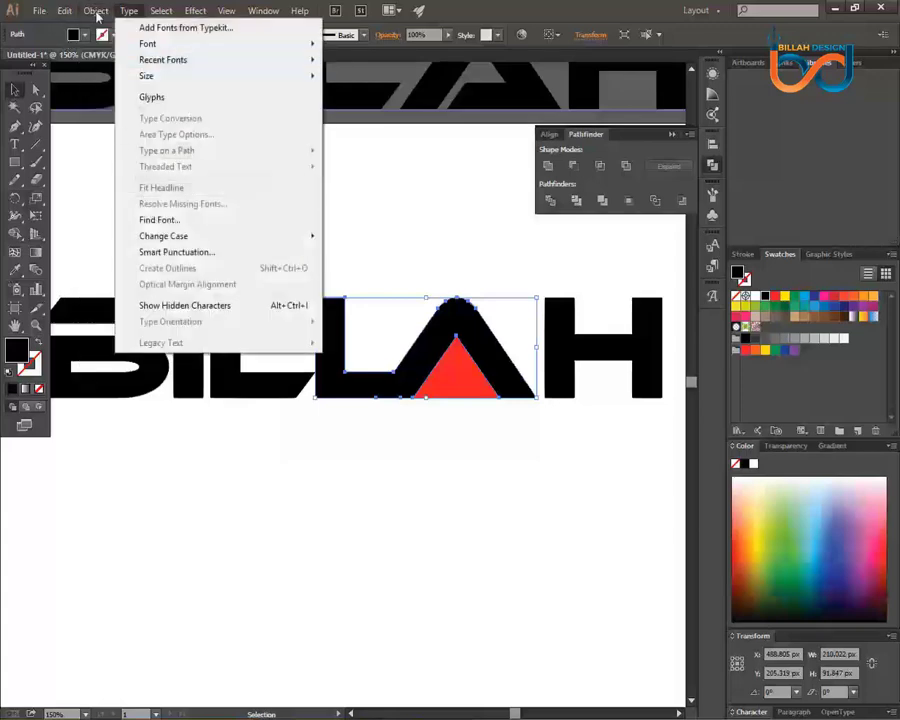
{"action": "mouse_move", "coordinate": [117, 305]}
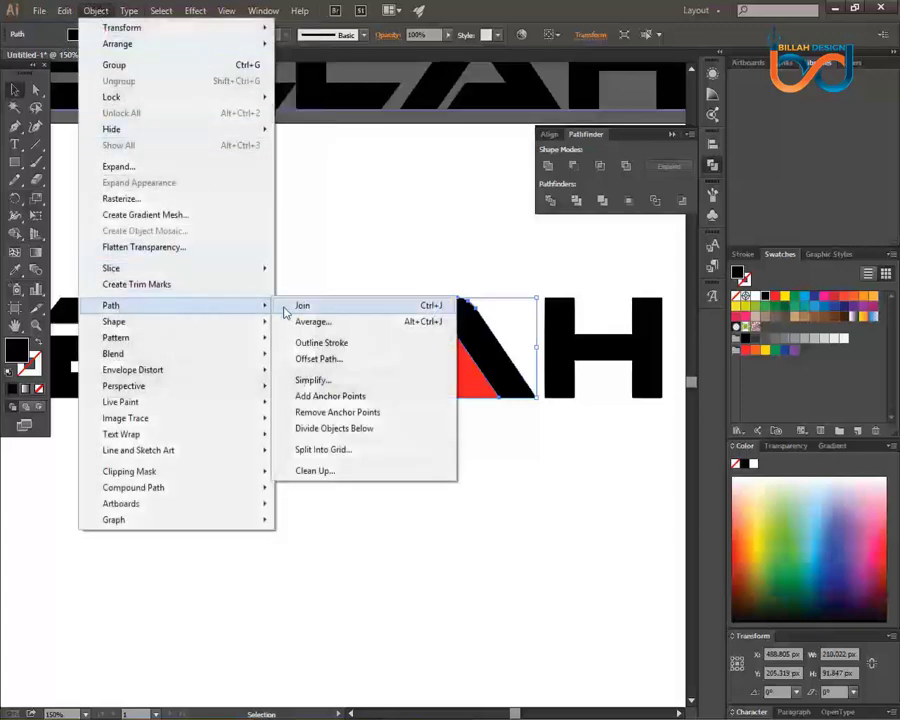
{"action": "left_click", "coordinate": [314, 362]}
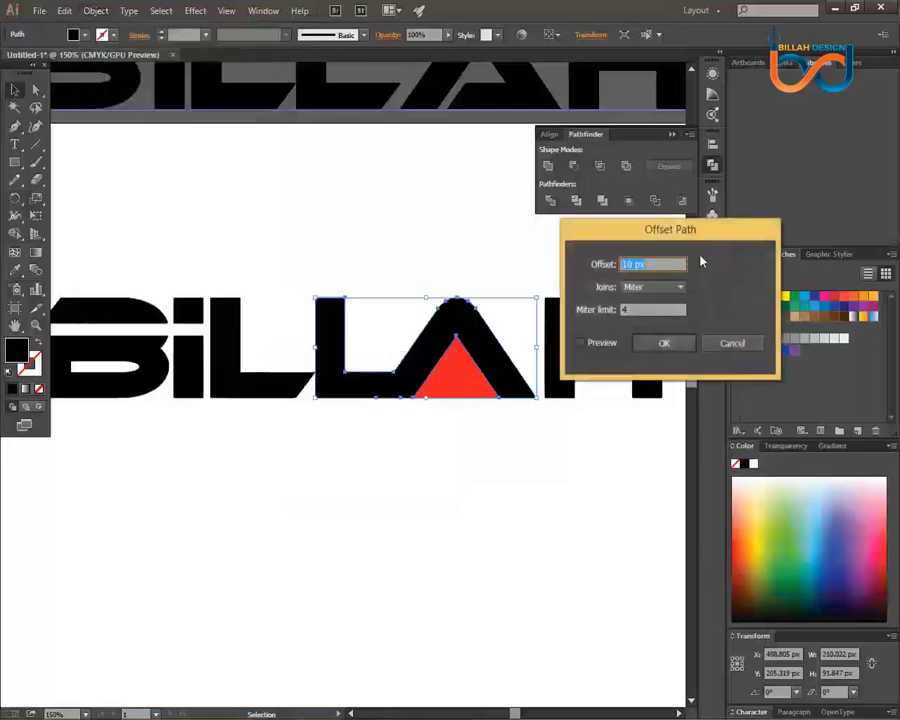
{"action": "left_click_drag", "start_coordinate": [700, 230], "coordinate": [688, 368]}
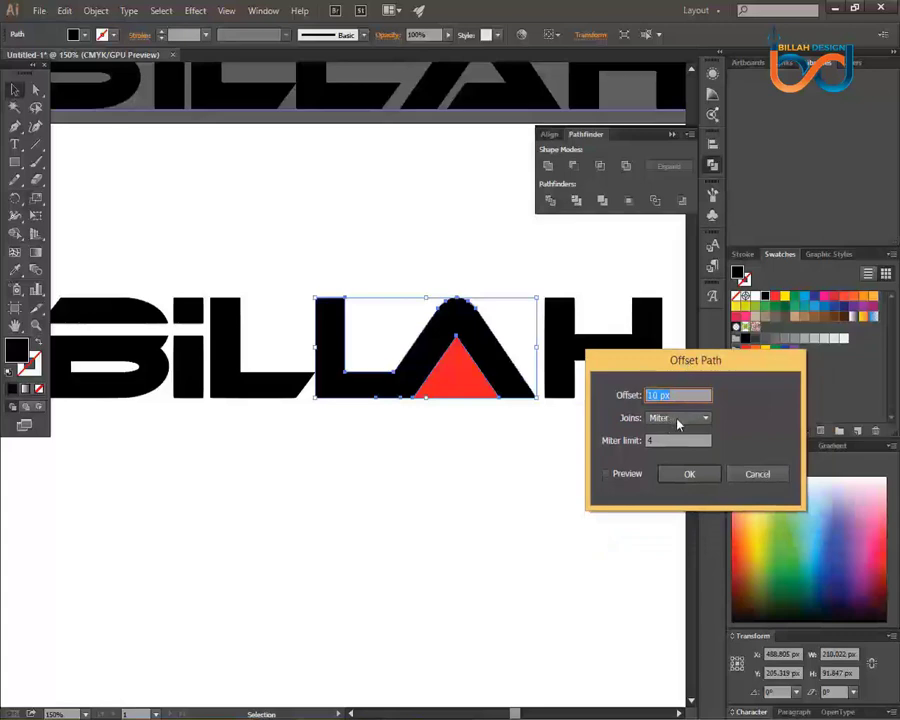
{"action": "left_click", "coordinate": [606, 473]}
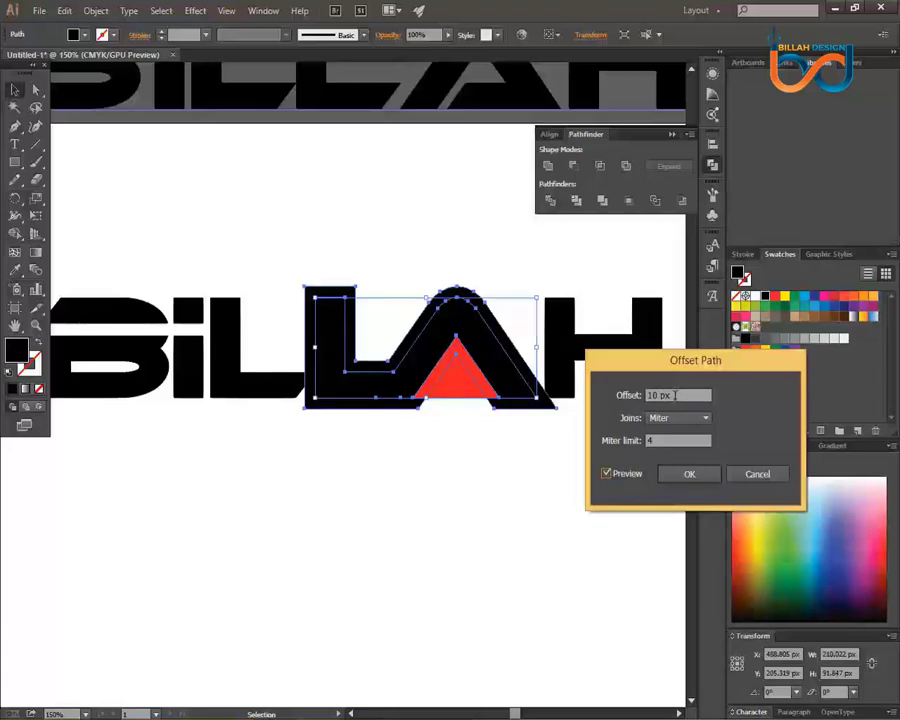
Try offset values of 7 px, -5 px and -1 px on the joined LA shape.
{"action": "key", "text": "Up"}
{"action": "key", "text": "Up"}
{"action": "key", "text": "Up"}
{"action": "key", "text": "Up"}
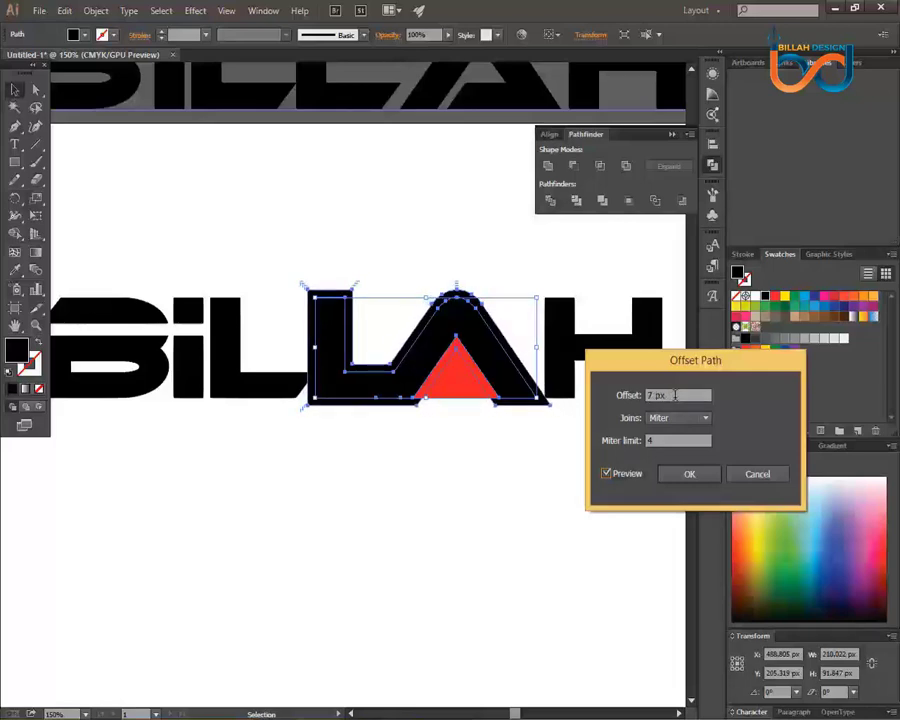
{"action": "type", "text": "-5"}
{"action": "key", "text": "Tab"}
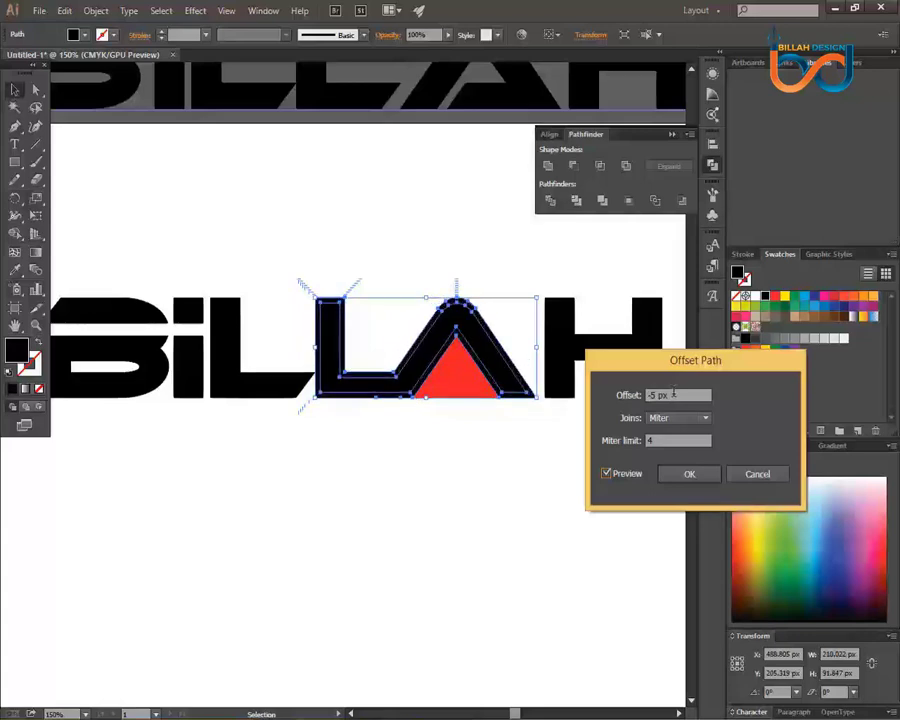
{"action": "key", "text": "Up"}
{"action": "key", "text": "Up"}
{"action": "key", "text": "Up"}
{"action": "key", "text": "Up"}
{"action": "key", "text": "Up"}
{"action": "key", "text": "Up"}
{"action": "key", "text": "Up"}
{"action": "key", "text": "Up"}
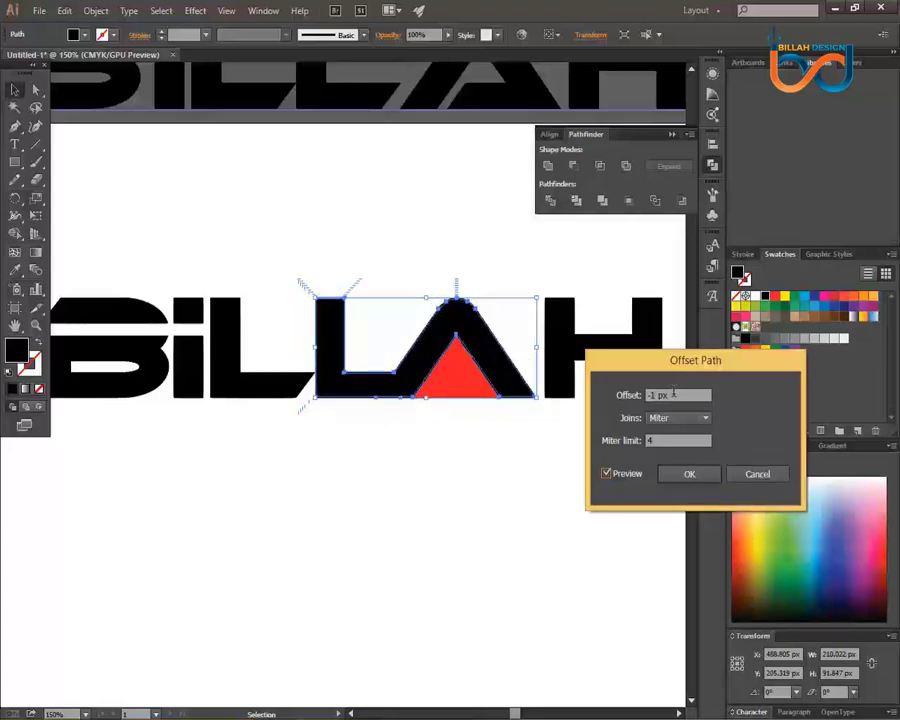
Offset the joined LA shape by 10 px with miter joins, fill the offset copy with CMYK Cyan and clear the selection.
{"action": "key", "text": "Up"}
{"action": "key", "text": "Up"}
{"action": "key", "text": "Up"}
{"action": "key", "text": "Up"}
{"action": "key", "text": "Up"}
{"action": "key", "text": "Up"}
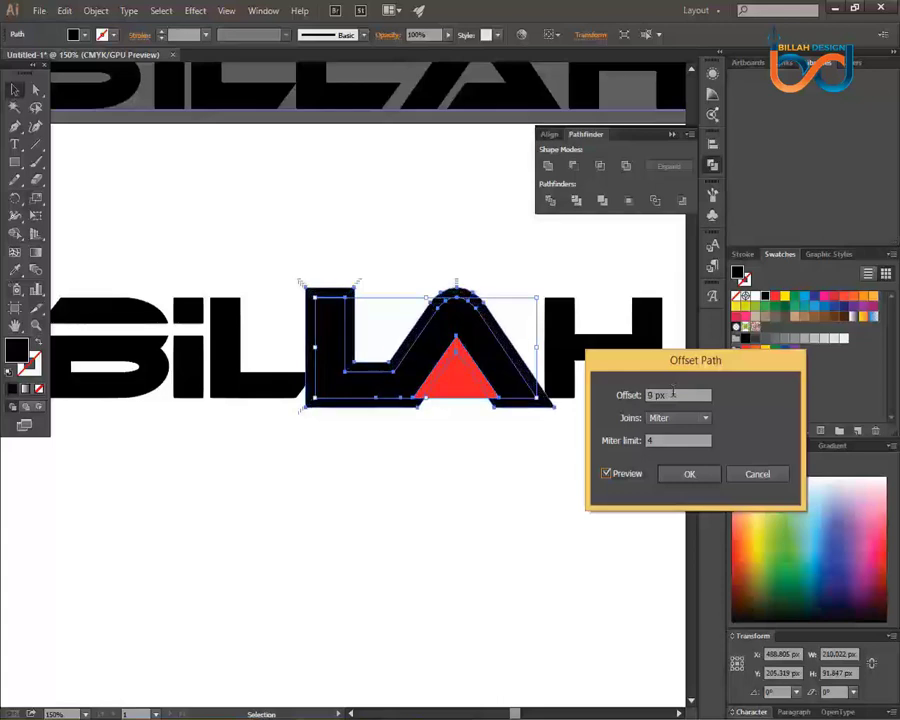
{"action": "key", "text": "Up"}
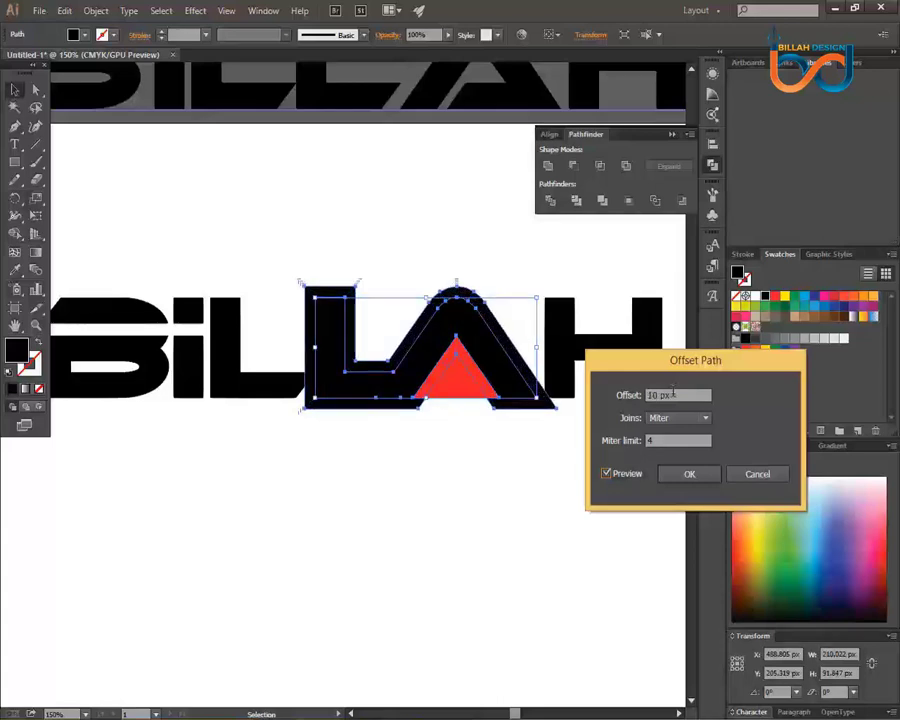
{"action": "left_click", "coordinate": [670, 474]}
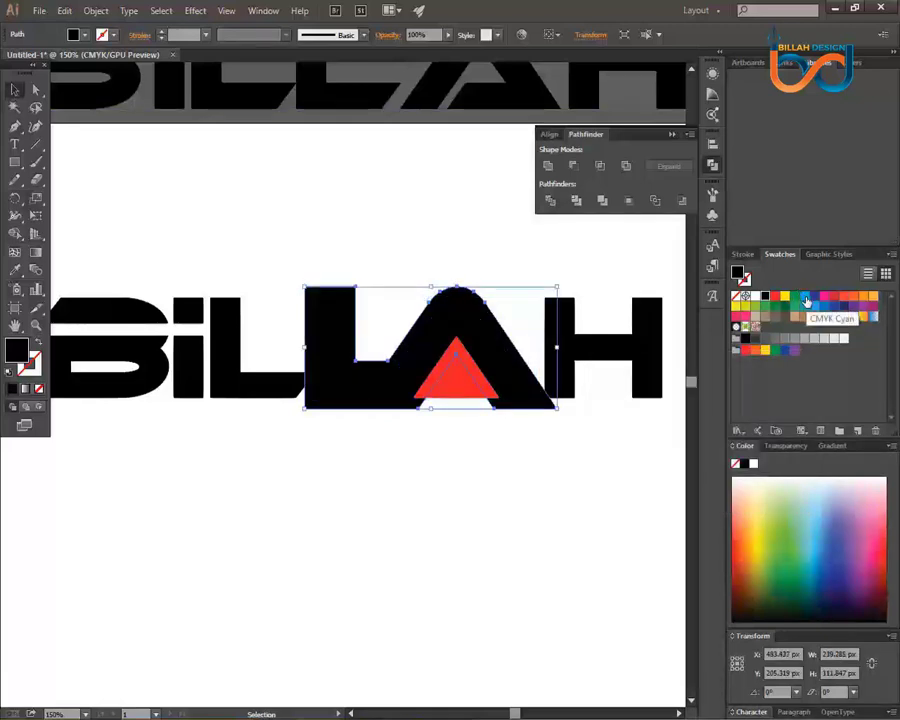
{"action": "left_click", "coordinate": [806, 302]}
{"action": "left_click", "coordinate": [486, 472]}
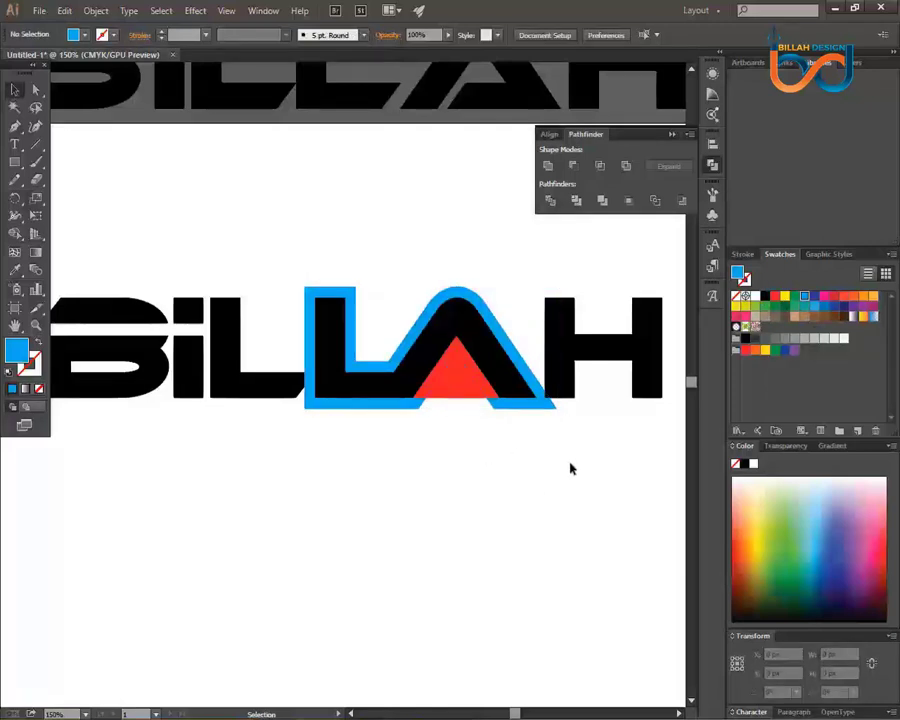
Examine up close how the cyan offset shape overlaps the red triangle inside the A.
{"action": "key", "text": "ctrl+plus"}
{"action": "key", "text": "ctrl+plus"}
{"action": "left_click_drag", "start_coordinate": [566, 482], "coordinate": [416, 486]}
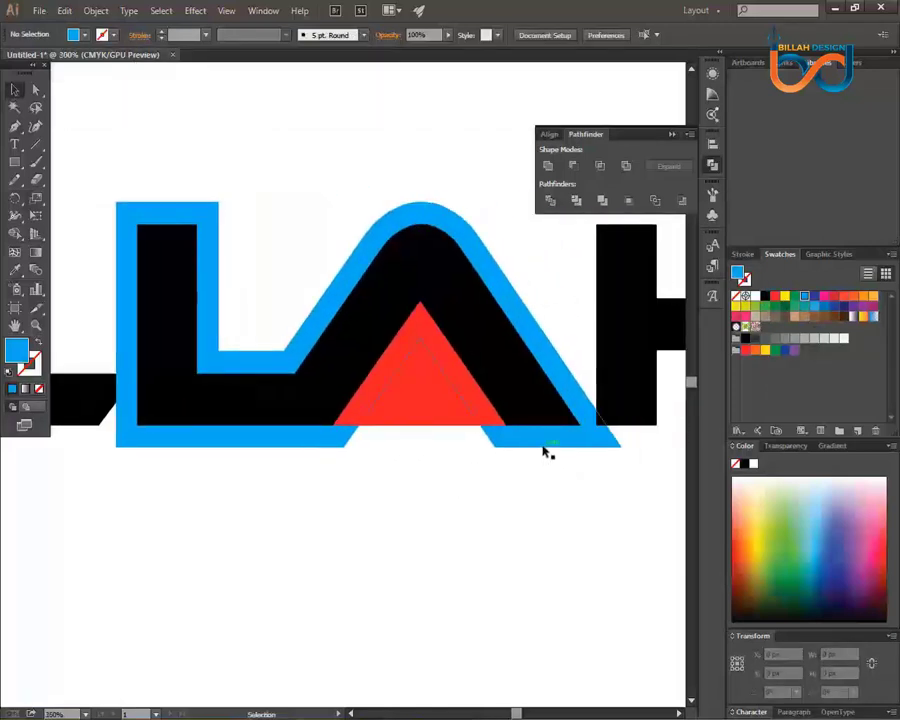
{"action": "left_click", "coordinate": [546, 450]}
{"action": "left_click", "coordinate": [478, 484]}
{"action": "left_click", "coordinate": [504, 450]}
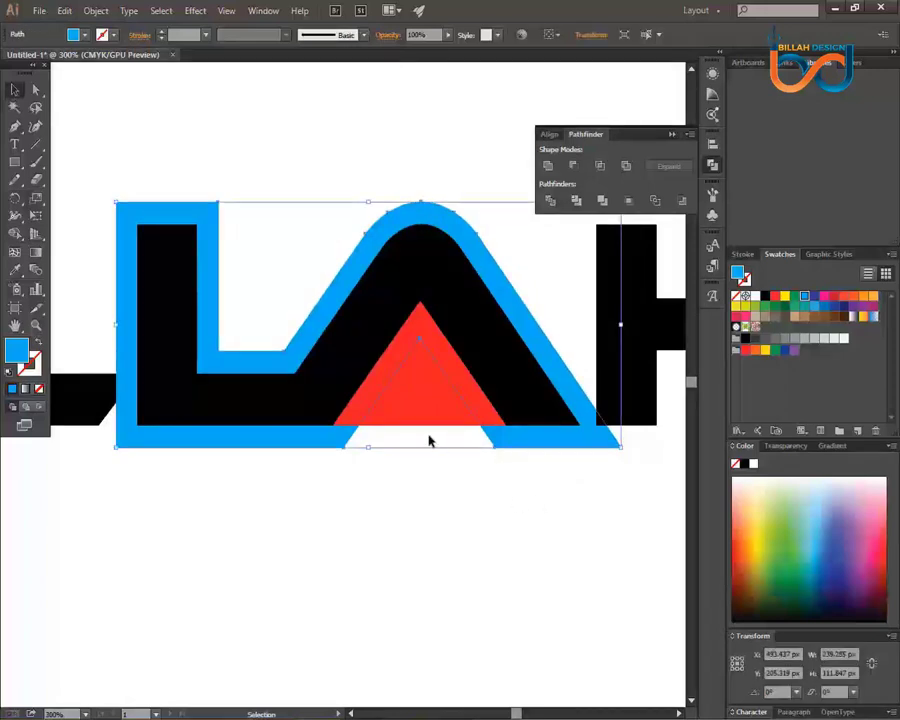
{"action": "left_click", "coordinate": [420, 412]}
{"action": "left_click", "coordinate": [464, 494]}
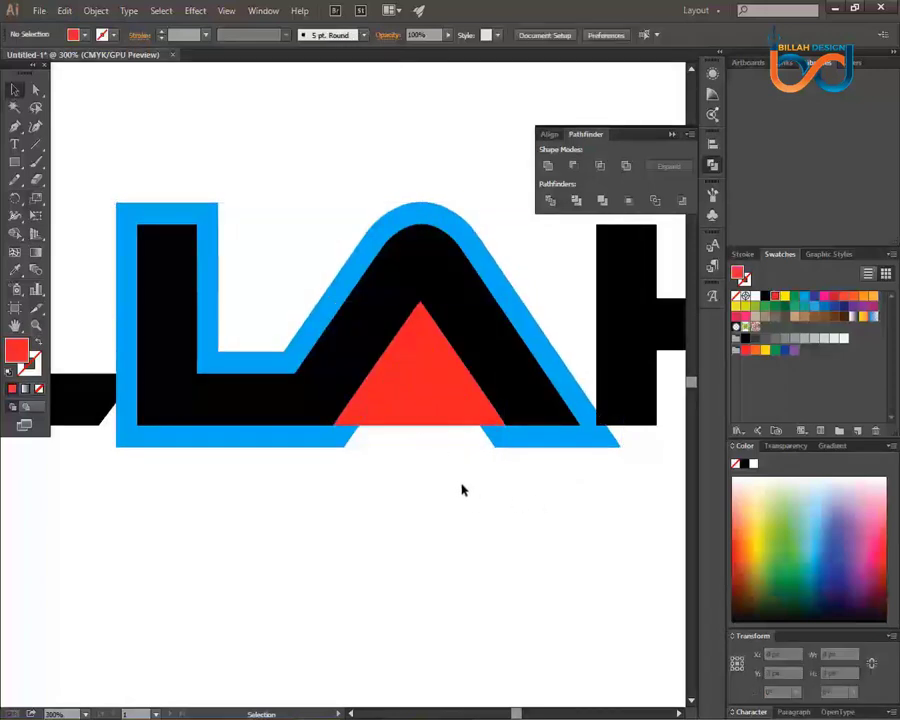
{"action": "left_click_drag", "start_coordinate": [462, 485], "coordinate": [490, 429]}
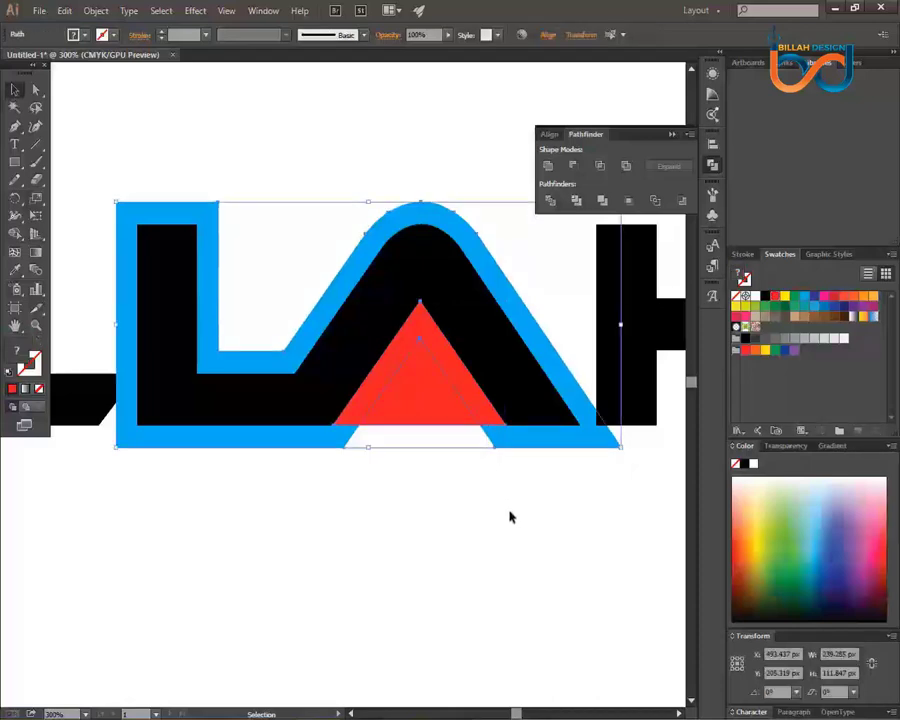
{"action": "left_click", "coordinate": [592, 455]}
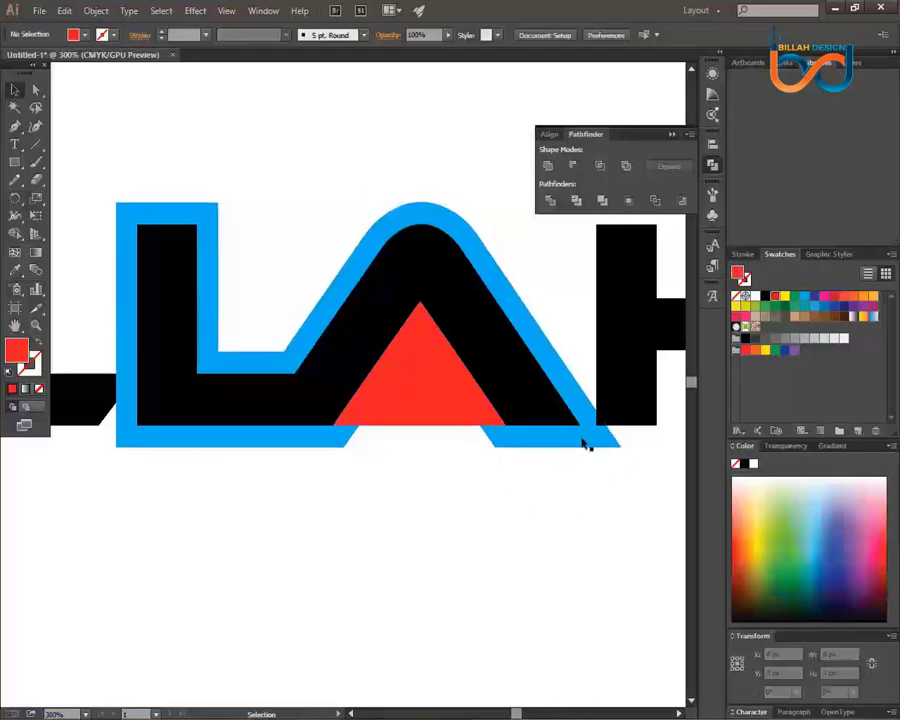
Divide the cyan offset shape and the red triangle with Pathfinder, and ungroup the resulting pieces.
{"action": "left_click", "coordinate": [587, 445]}
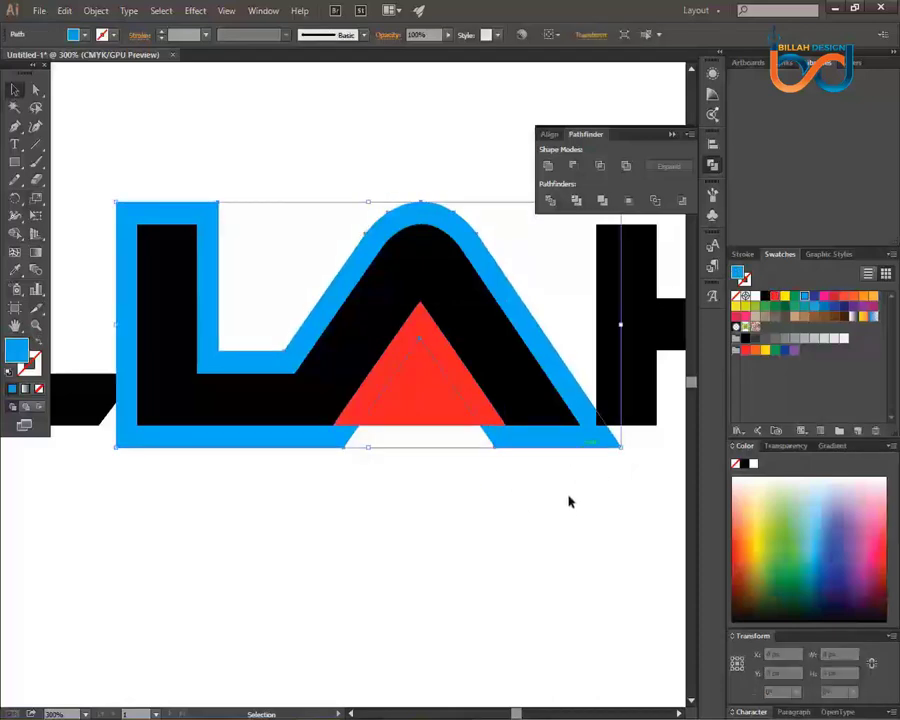
{"action": "left_click", "coordinate": [424, 403], "text": "shift"}
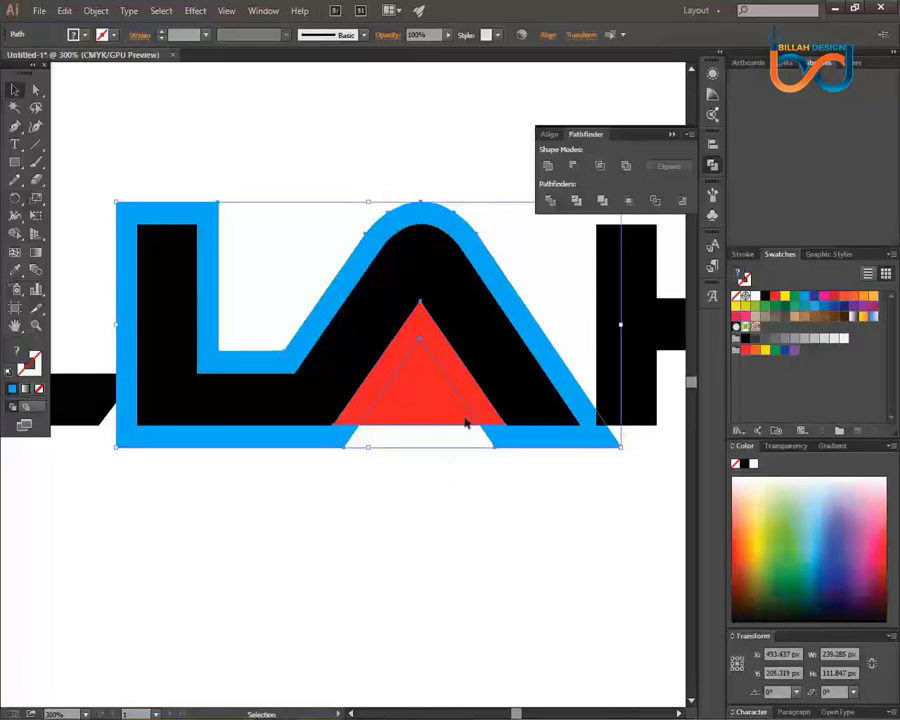
{"action": "left_click", "coordinate": [550, 200]}
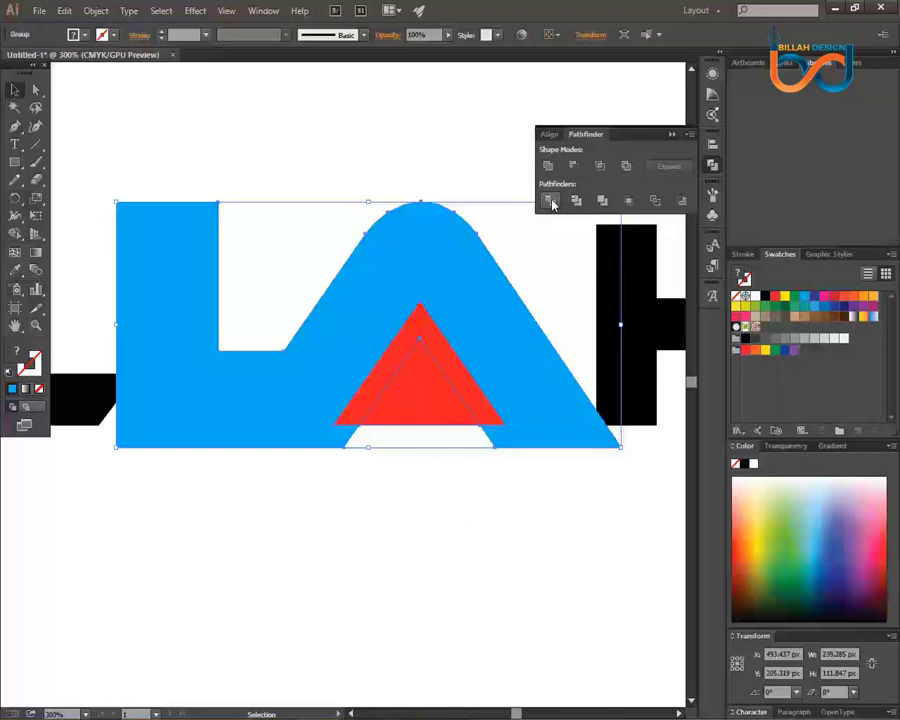
{"action": "right_click", "coordinate": [413, 395]}
{"action": "left_click", "coordinate": [446, 475]}
{"action": "left_click", "coordinate": [502, 520]}
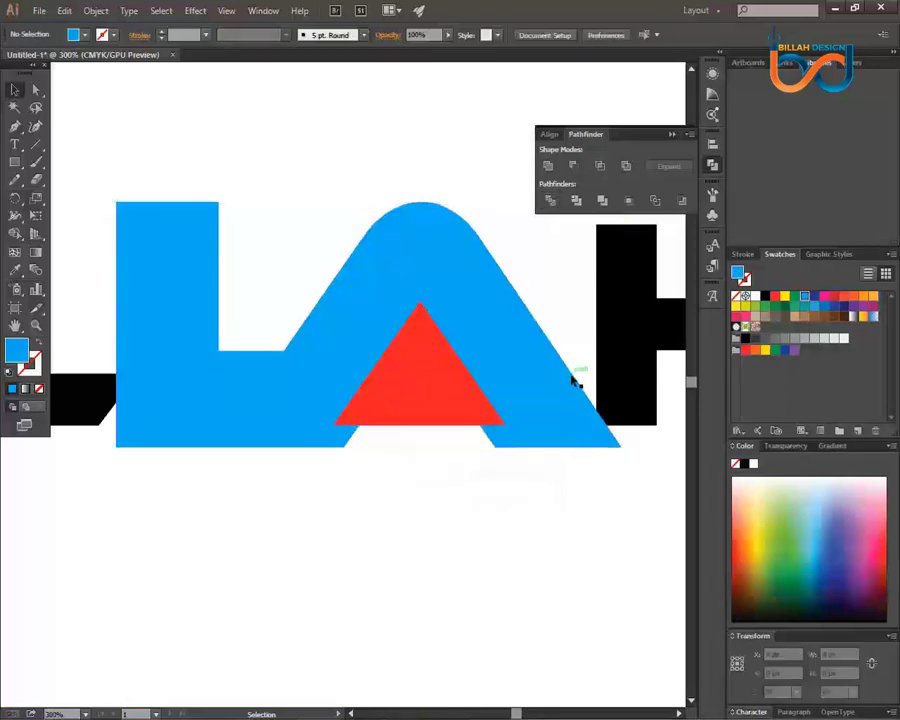
Delete the divided cyan piece and the red strip where the triangle overlapped it, keeping only the inner red triangle.
{"action": "left_click_drag", "start_coordinate": [576, 381], "coordinate": [566, 316]}
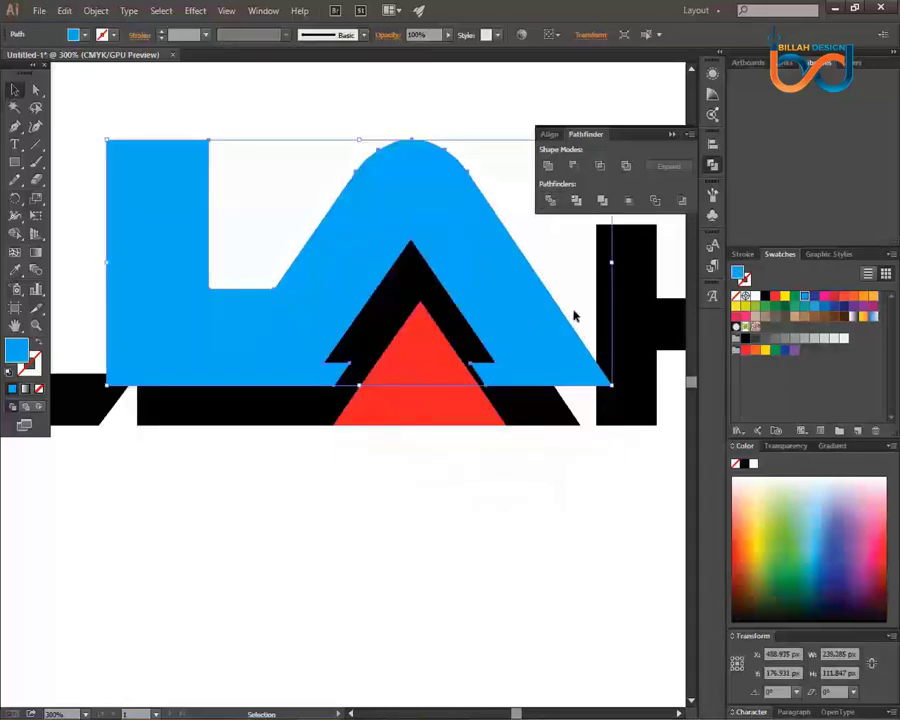
{"action": "key", "text": "Delete"}
{"action": "left_click_drag", "start_coordinate": [447, 357], "coordinate": [510, 489]}
{"action": "key", "text": "Delete"}
{"action": "left_click_drag", "start_coordinate": [359, 459], "coordinate": [431, 468]}
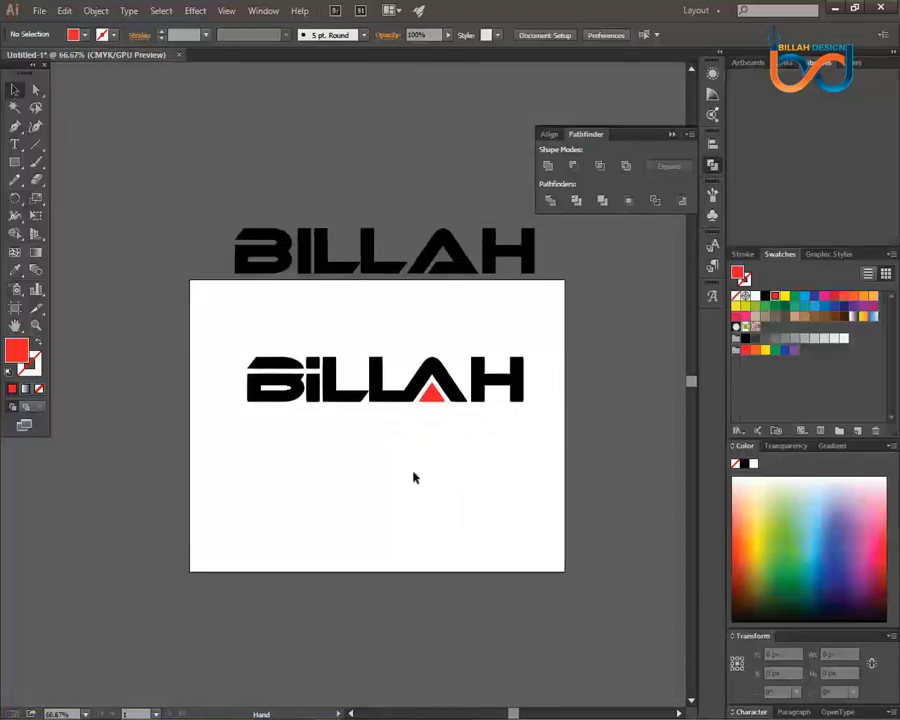
Group the whole customised BILLAH lettering with its red triangle and move it straight down towards the artboard's centre.
{"action": "left_click_drag", "start_coordinate": [215, 350], "coordinate": [583, 438]}
{"action": "left_click", "coordinate": [259, 361]}
{"action": "key", "text": "a"}
{"action": "left_click_drag", "start_coordinate": [215, 325], "coordinate": [579, 442]}
{"action": "key", "text": "v"}
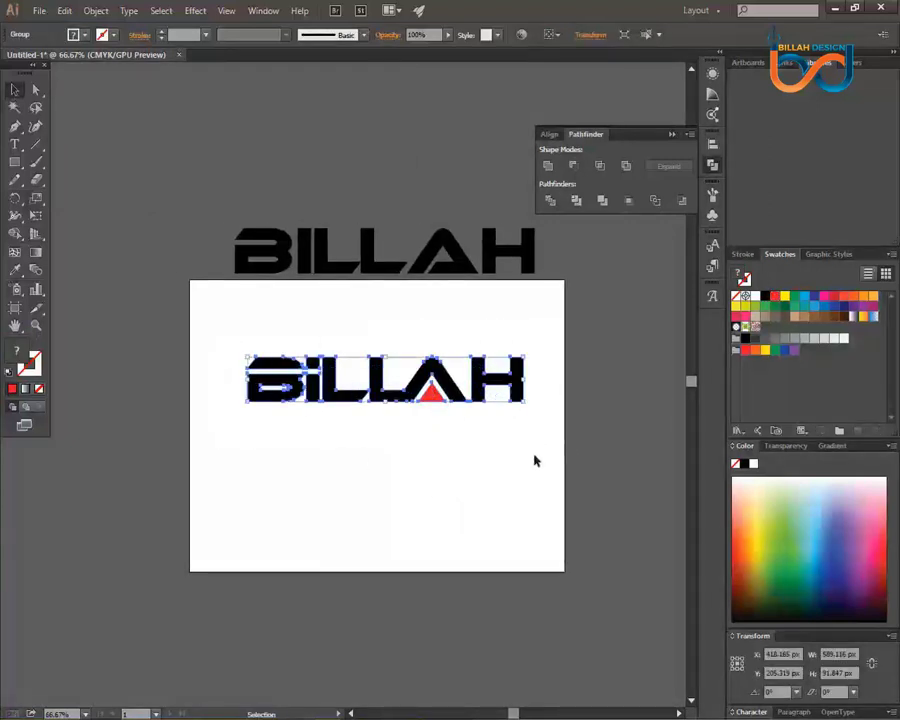
{"action": "left_click", "coordinate": [532, 458]}
{"action": "left_click_drag", "start_coordinate": [490, 382], "coordinate": [505, 408]}
{"action": "left_click", "coordinate": [520, 491]}
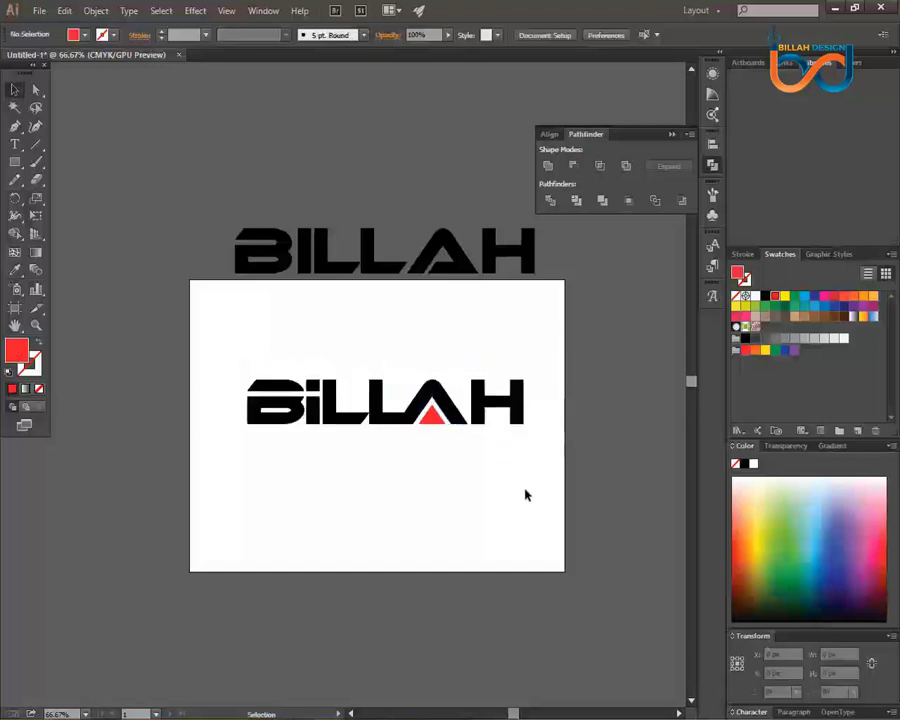
{"action": "key", "text": "a"}
{"action": "key", "text": "ctrl+1"}
{"action": "key", "text": "ctrl+minus"}
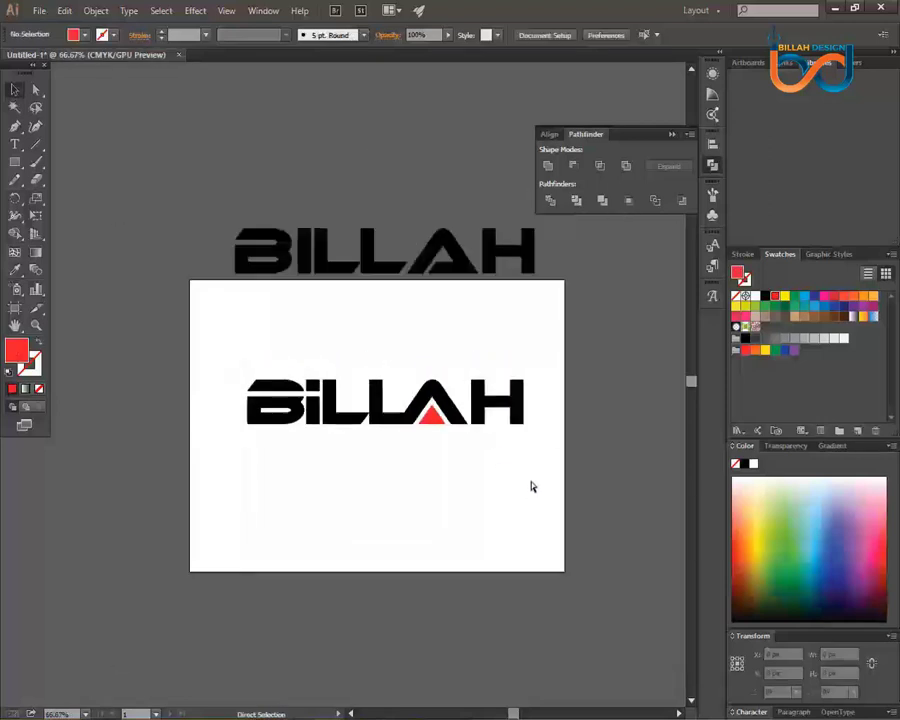
{"action": "key", "text": "v"}
{"action": "scroll", "coordinate": [506, 466], "scroll_direction": "down", "scroll_amount": 1}
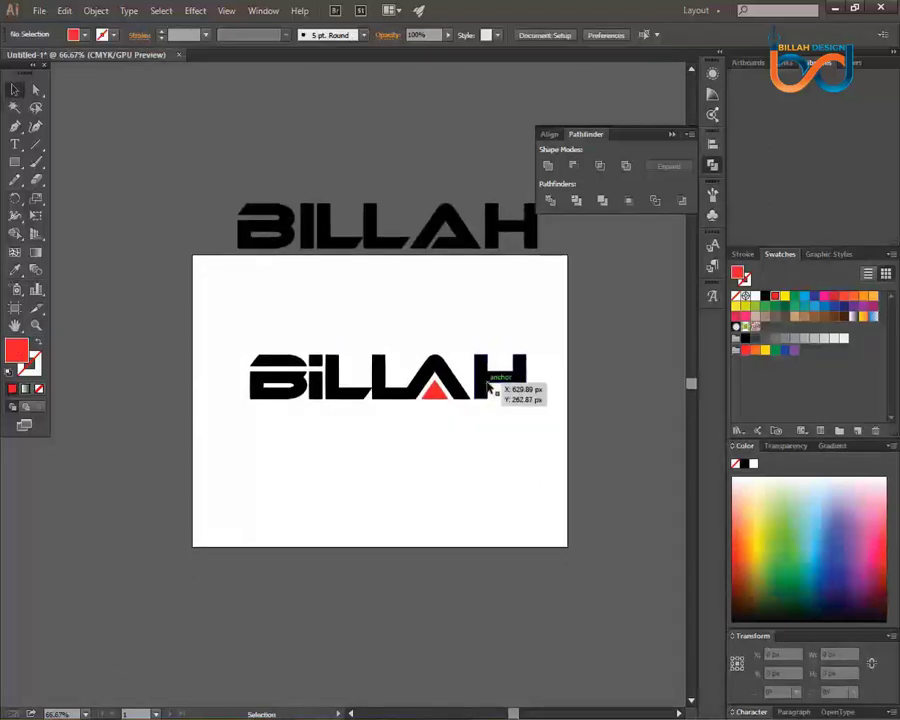
Scale the customised lettering down slightly near the artboard's centre and move the original black BILLAH text a little up above the artboard.
{"action": "mouse_move", "coordinate": [494, 388]}
{"action": "left_mouse_down"}
{"action": "mouse_move", "coordinate": [494, 418]}
{"action": "mouse_move", "coordinate": [526, 398]}
{"action": "mouse_move", "coordinate": [482, 400]}
{"action": "left_mouse_up"}
{"action": "left_click", "coordinate": [510, 461]}
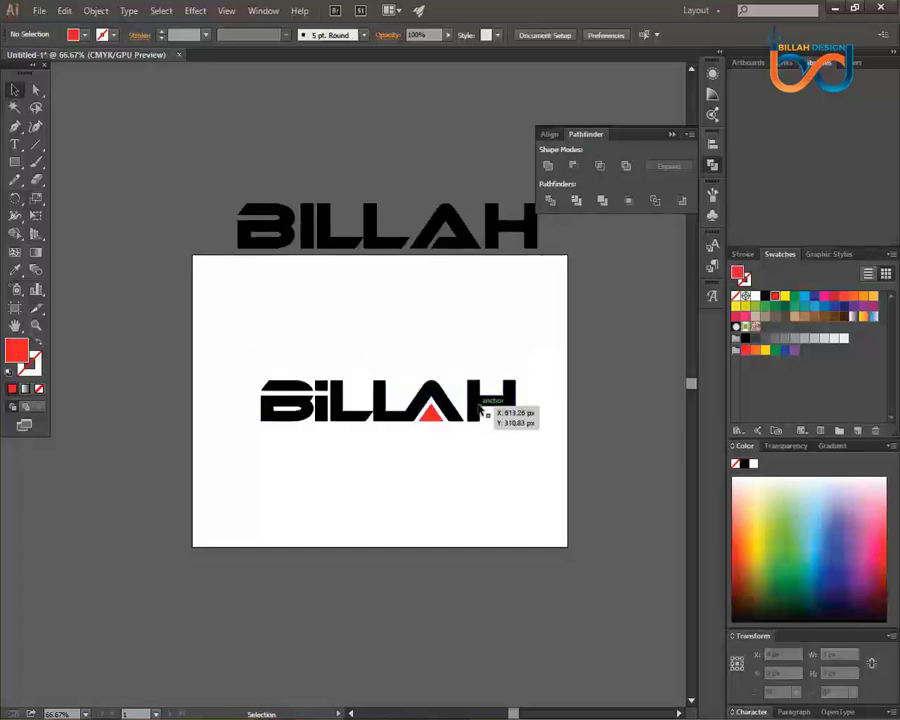
{"action": "left_click", "coordinate": [512, 474]}
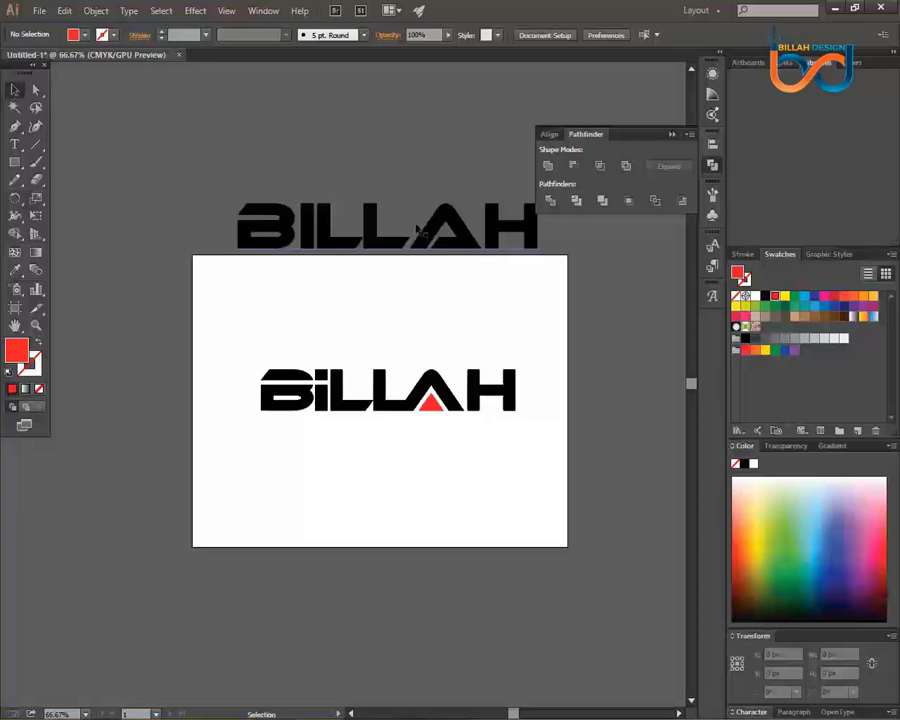
{"action": "left_click_drag", "start_coordinate": [427, 250], "coordinate": [415, 230]}
{"action": "left_click", "coordinate": [453, 330]}
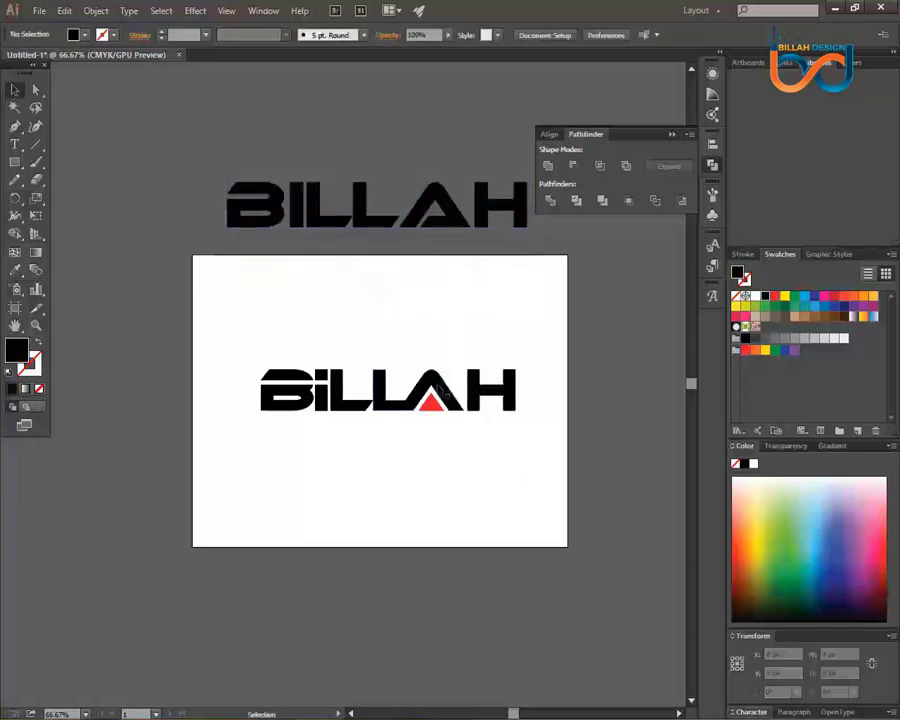
Adjust the vertical position of the customised lettering so it sits slightly above the artboard's middle.
{"action": "left_click_drag", "start_coordinate": [452, 395], "coordinate": [454, 458]}
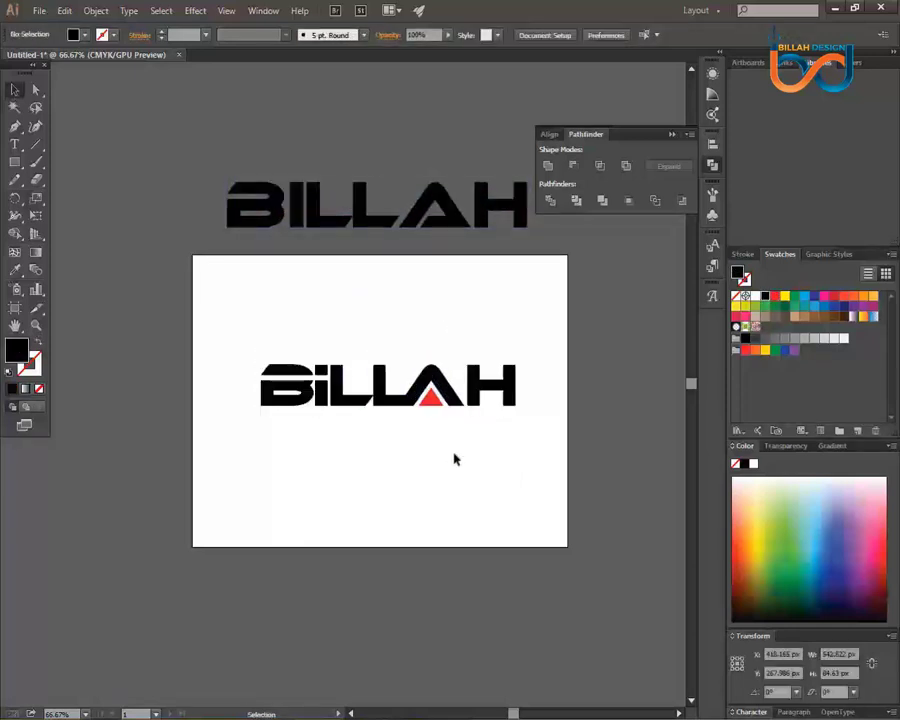
{"action": "left_click", "coordinate": [437, 402]}
{"action": "left_click", "coordinate": [457, 455]}
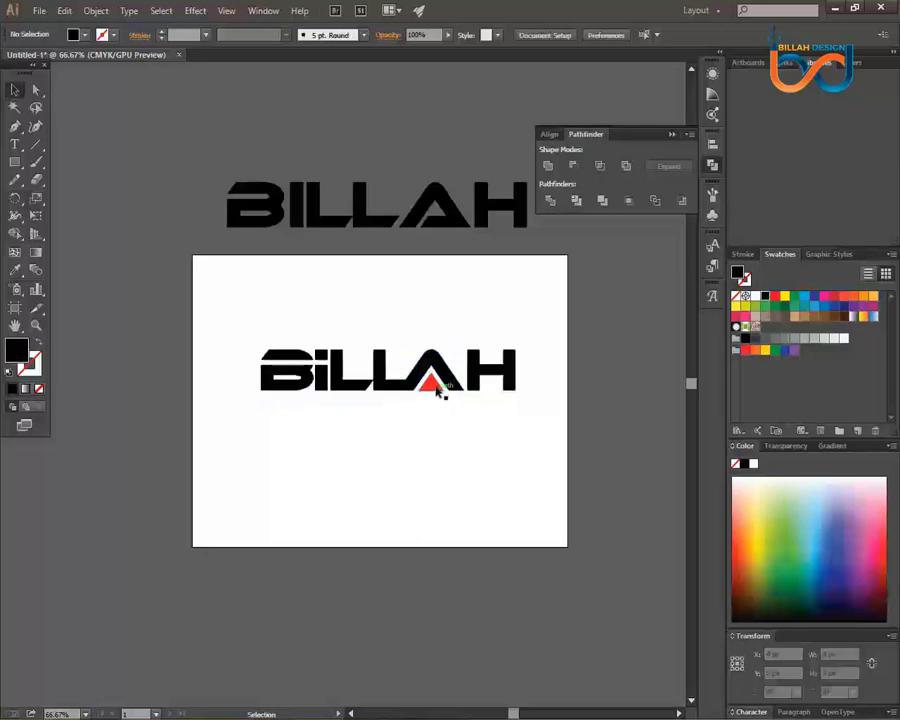
{"action": "left_click_drag", "start_coordinate": [444, 396], "coordinate": [440, 408]}
{"action": "left_click", "coordinate": [460, 446]}
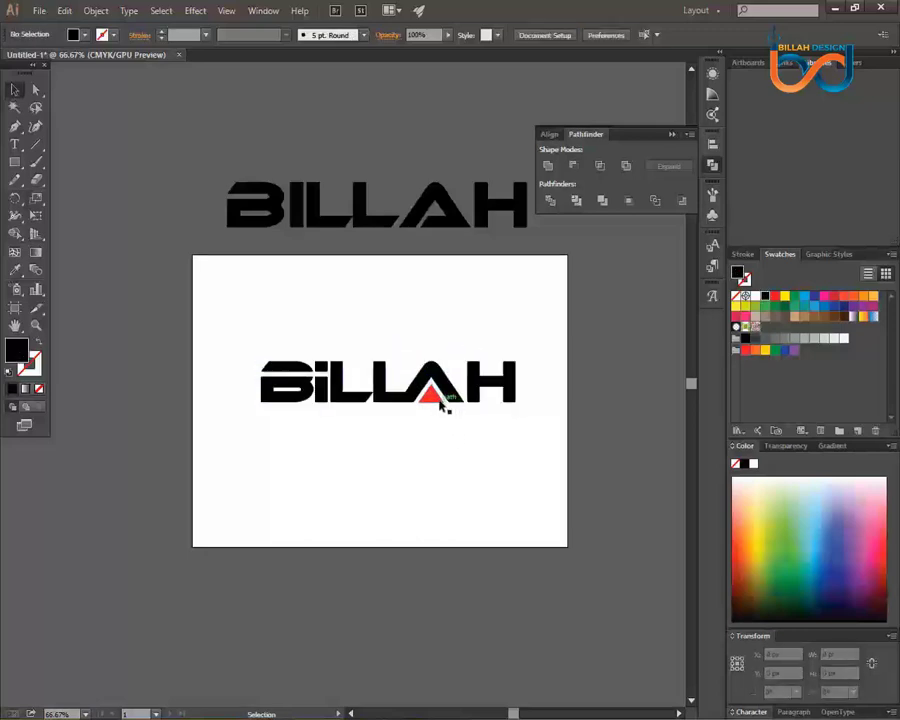
{"action": "left_click", "coordinate": [444, 404]}
{"action": "left_click", "coordinate": [465, 427]}
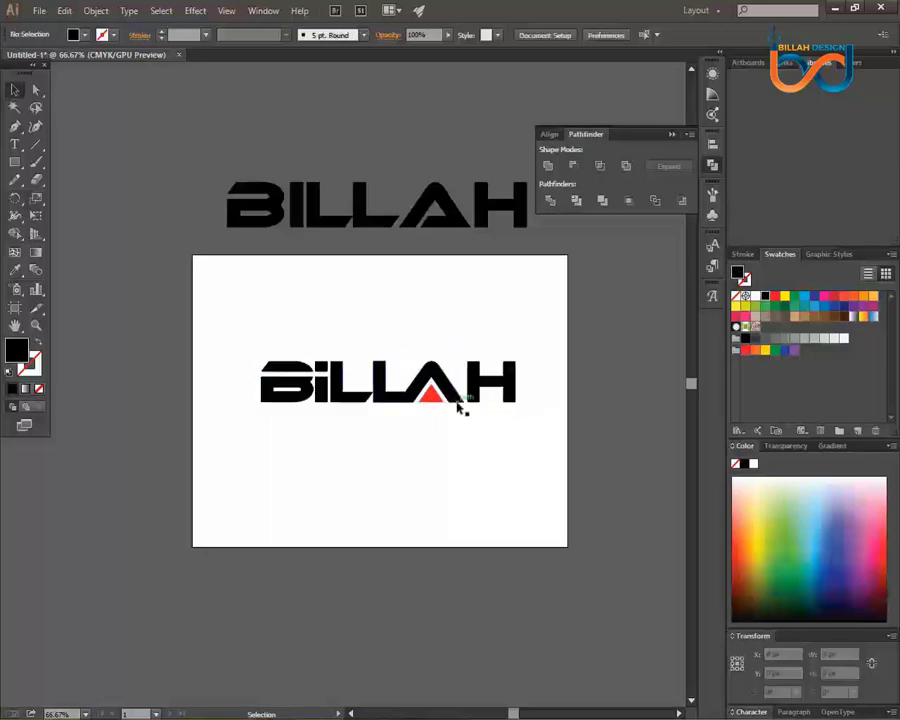
{"action": "left_click", "coordinate": [458, 403]}
{"action": "left_click", "coordinate": [482, 447]}
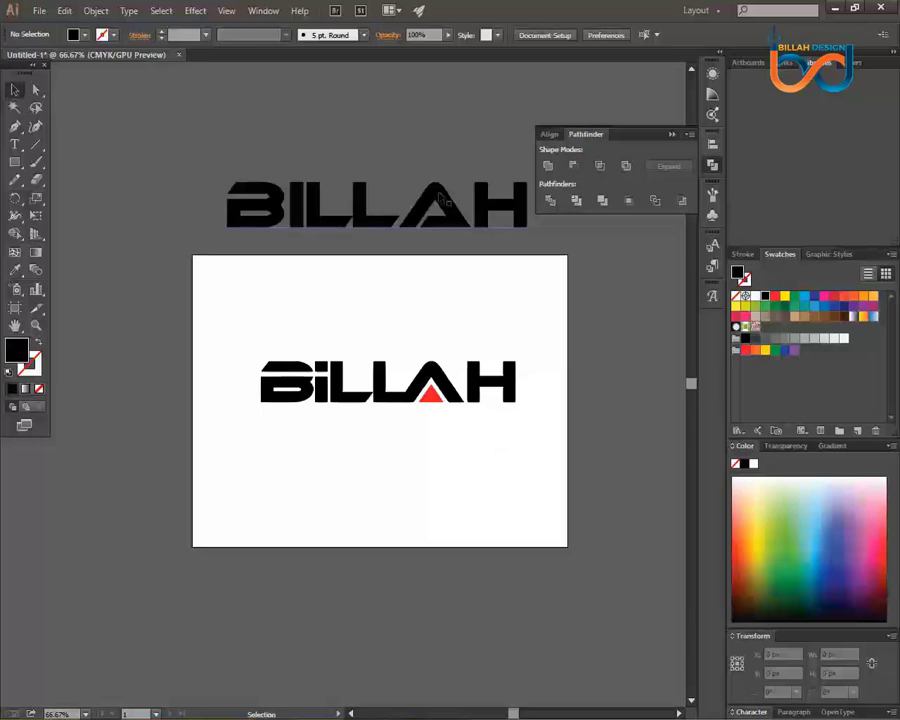
Move the original black BILLAH text down until it sits just above the artboard's upper edge.
{"action": "mouse_move", "coordinate": [441, 198]}
{"action": "left_mouse_down"}
{"action": "mouse_move", "coordinate": [445, 270]}
{"action": "mouse_move", "coordinate": [448, 214]}
{"action": "left_mouse_up"}
{"action": "left_click", "coordinate": [496, 303]}
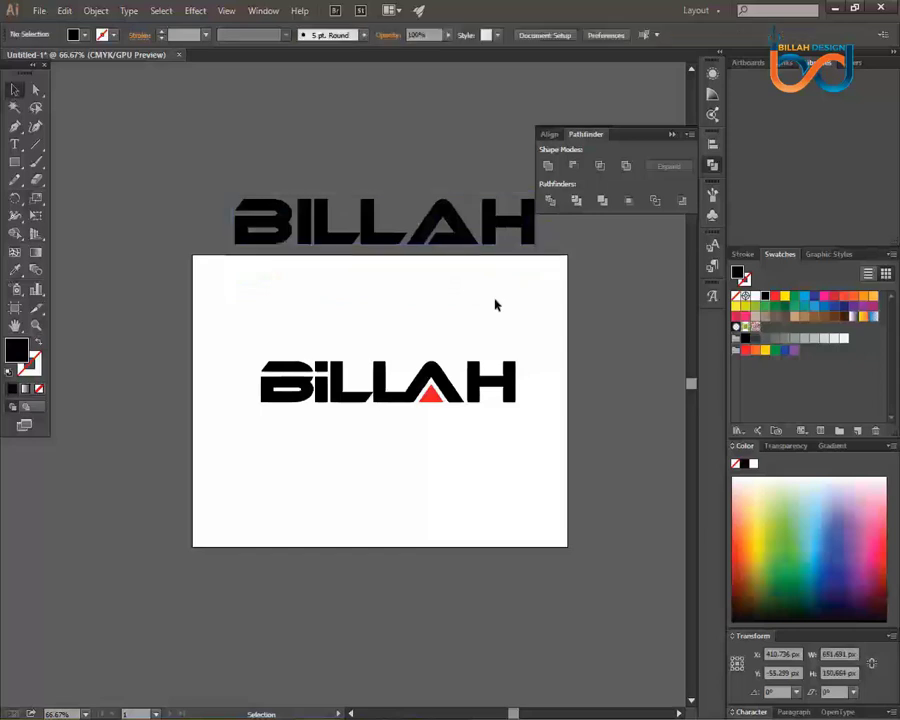
{"action": "left_click", "coordinate": [483, 239]}
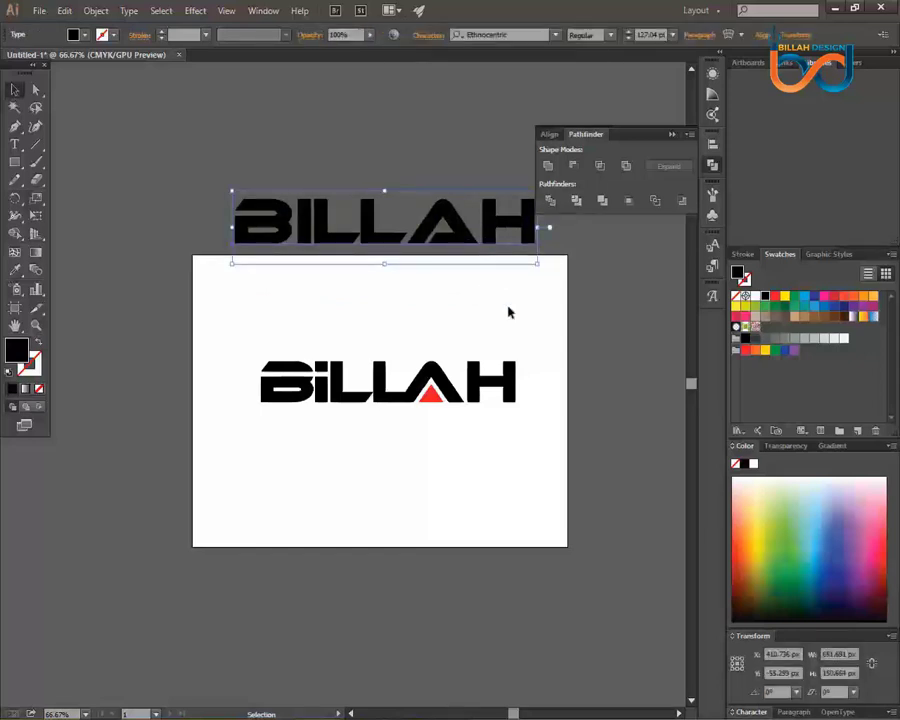
{"action": "left_click", "coordinate": [508, 313]}
Nudge the customised lettering with the red triangle slightly upwards on the artboard.
{"action": "left_click_drag", "start_coordinate": [466, 392], "coordinate": [435, 405]}
{"action": "left_click", "coordinate": [460, 438]}
{"action": "left_click", "coordinate": [480, 490]}
{"action": "key", "text": "ctrl+equal"}
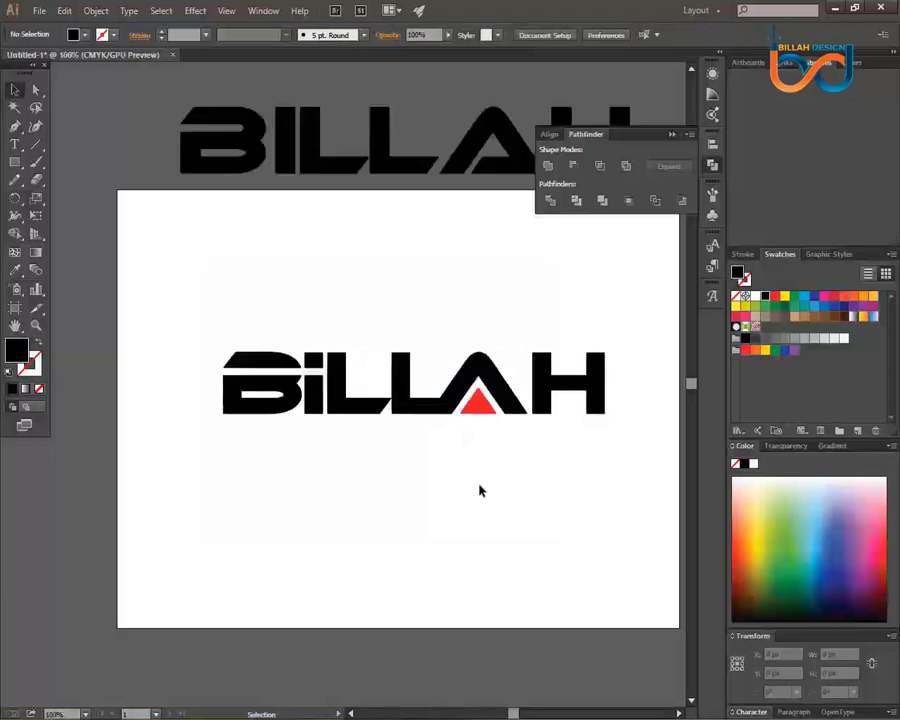
{"action": "left_click_drag", "start_coordinate": [566, 482], "coordinate": [512, 466]}
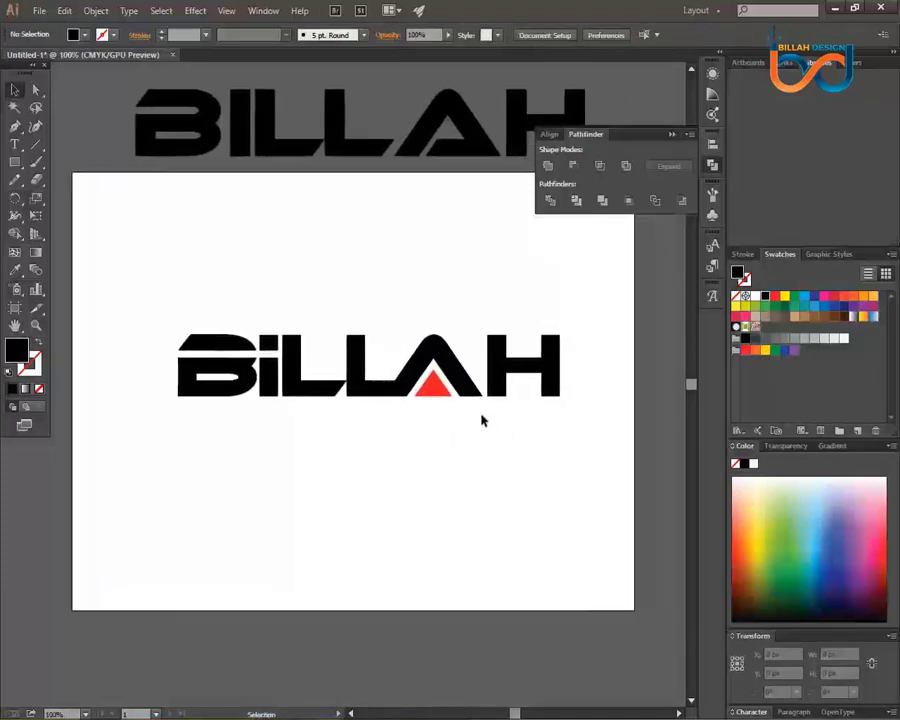
{"action": "mouse_move", "coordinate": [460, 380]}
{"action": "left_mouse_down"}
{"action": "mouse_move", "coordinate": [460, 352]}
{"action": "mouse_move", "coordinate": [466, 381]}
{"action": "left_mouse_up"}
{"action": "left_click", "coordinate": [492, 436]}
{"action": "left_click", "coordinate": [486, 436]}
Fill the whole customised lettering, including the triangle, with the dark grey C=0 M=0 Y=0 K=90 swatch.
{"action": "left_click", "coordinate": [474, 384]}
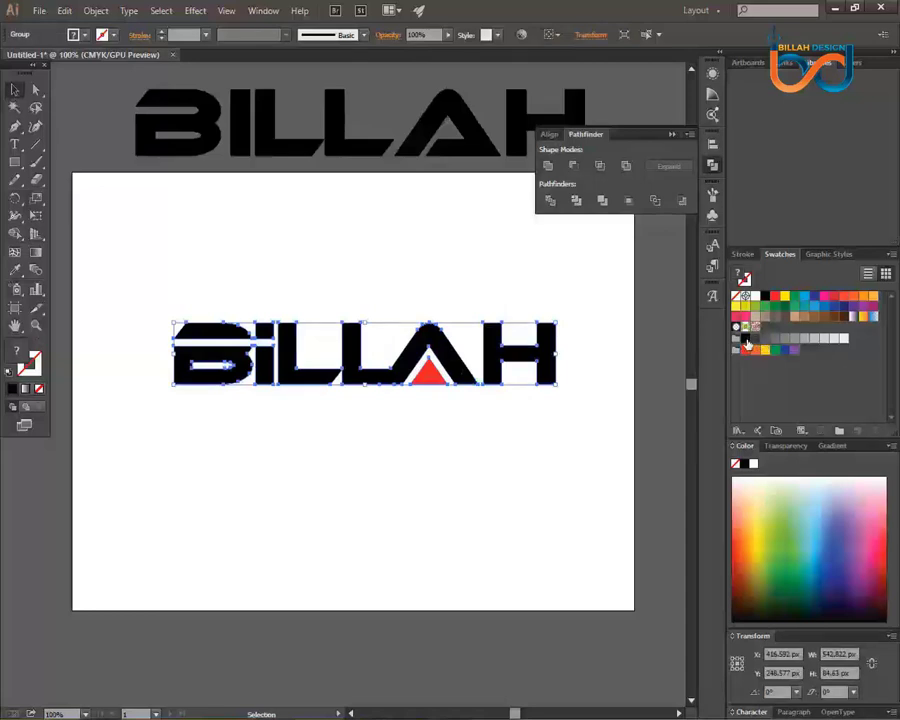
{"action": "left_click", "coordinate": [757, 345]}
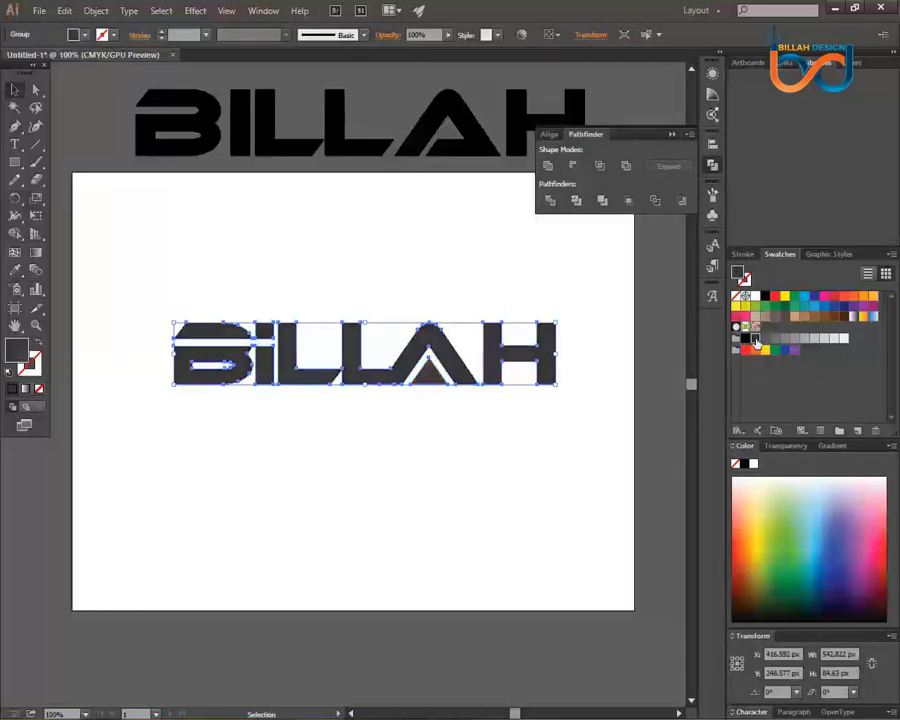
{"action": "left_click", "coordinate": [765, 339]}
{"action": "left_click", "coordinate": [776, 339]}
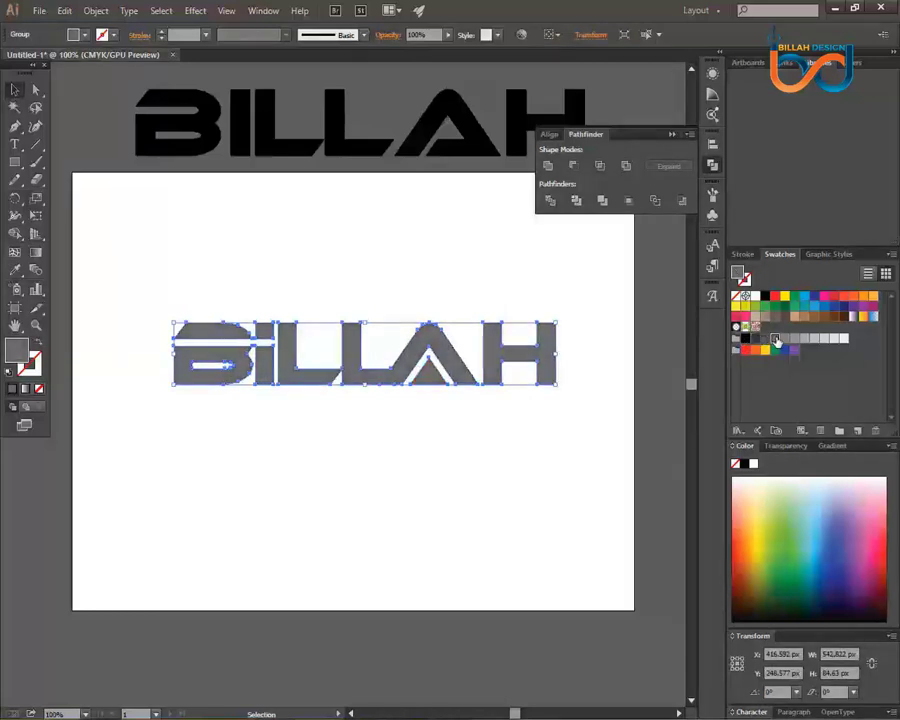
{"action": "left_click", "coordinate": [756, 344]}
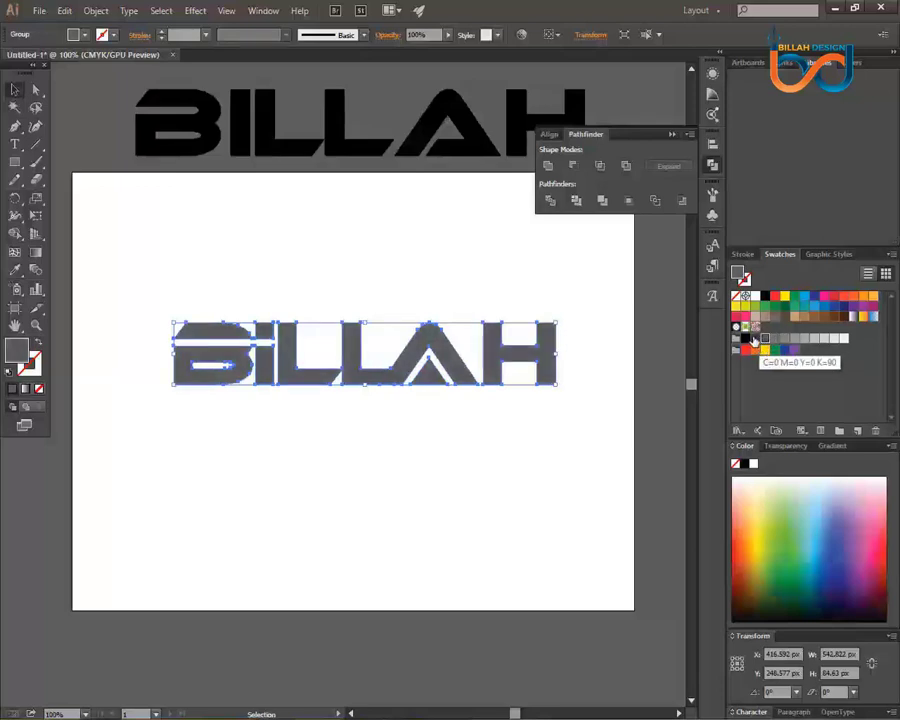
{"action": "left_click", "coordinate": [295, 424]}
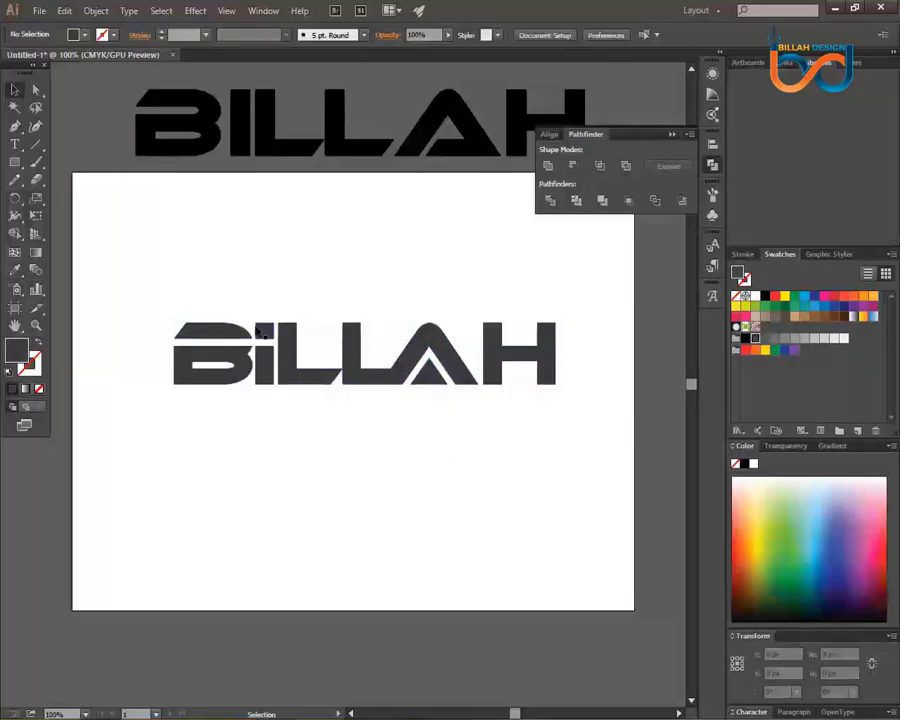
{"action": "left_click", "coordinate": [245, 380]}
{"action": "left_click", "coordinate": [372, 479]}
{"action": "left_click", "coordinate": [333, 378]}
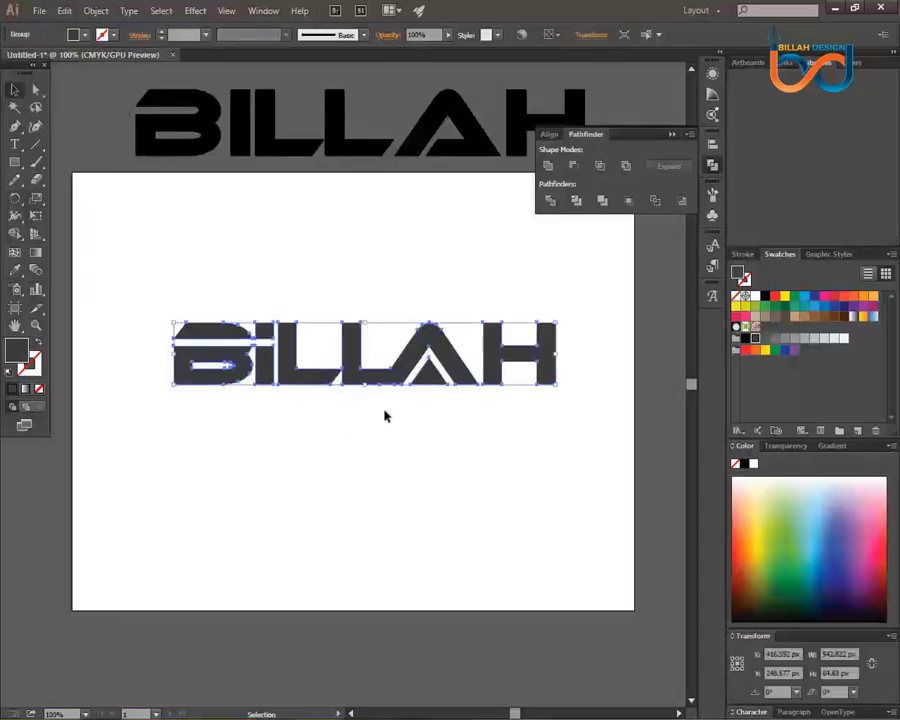
{"action": "left_click", "coordinate": [412, 446]}
{"action": "left_click", "coordinate": [380, 388]}
{"action": "left_click", "coordinate": [217, 269]}
{"action": "left_click", "coordinate": [185, 345]}
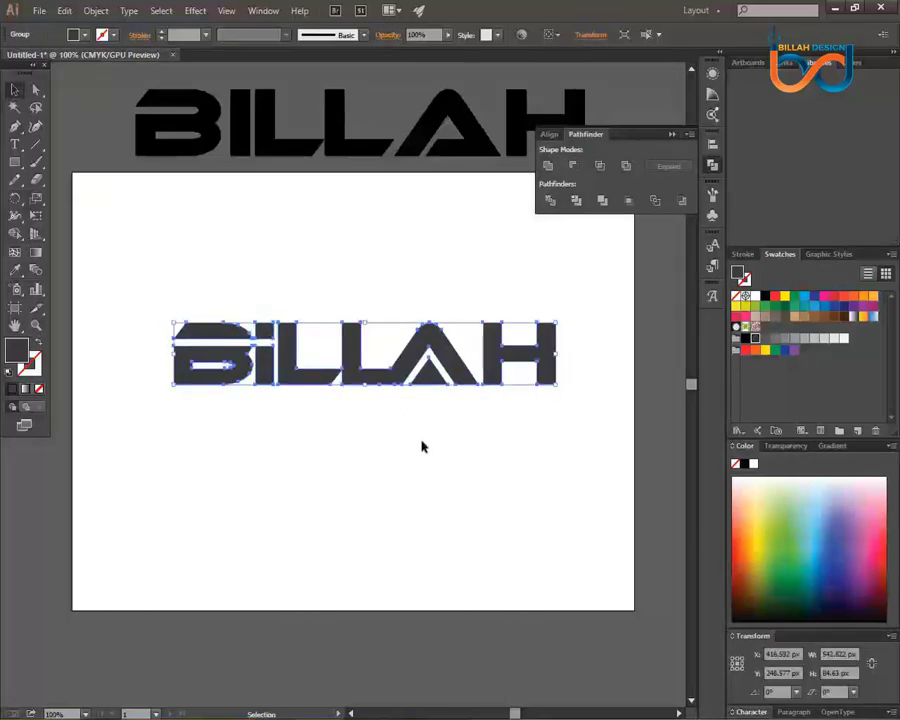
{"action": "left_click", "coordinate": [456, 470]}
{"action": "left_click", "coordinate": [436, 388]}
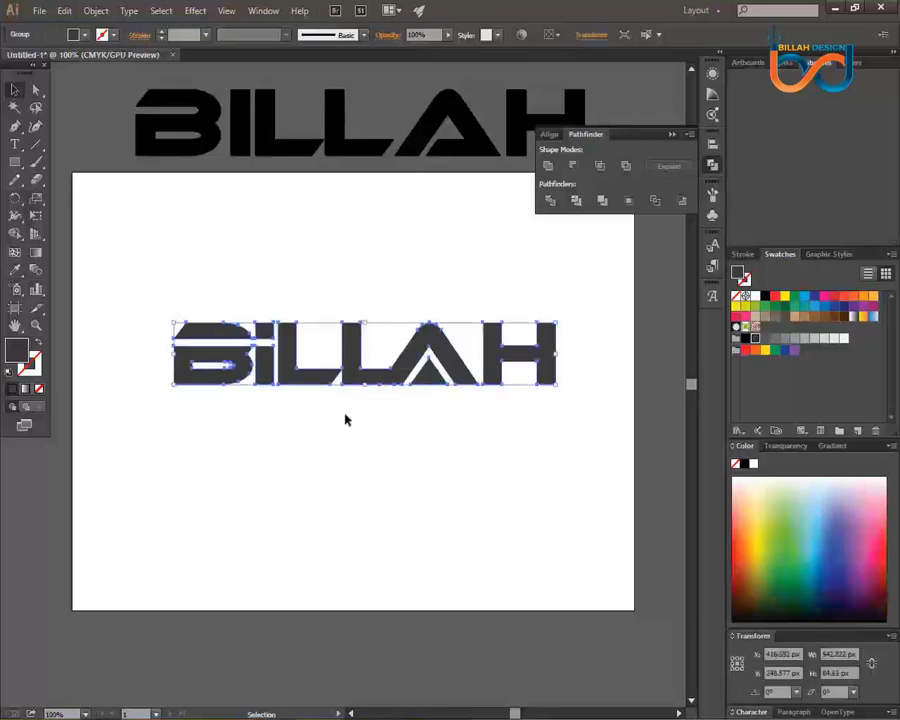
{"action": "left_click", "coordinate": [345, 418]}
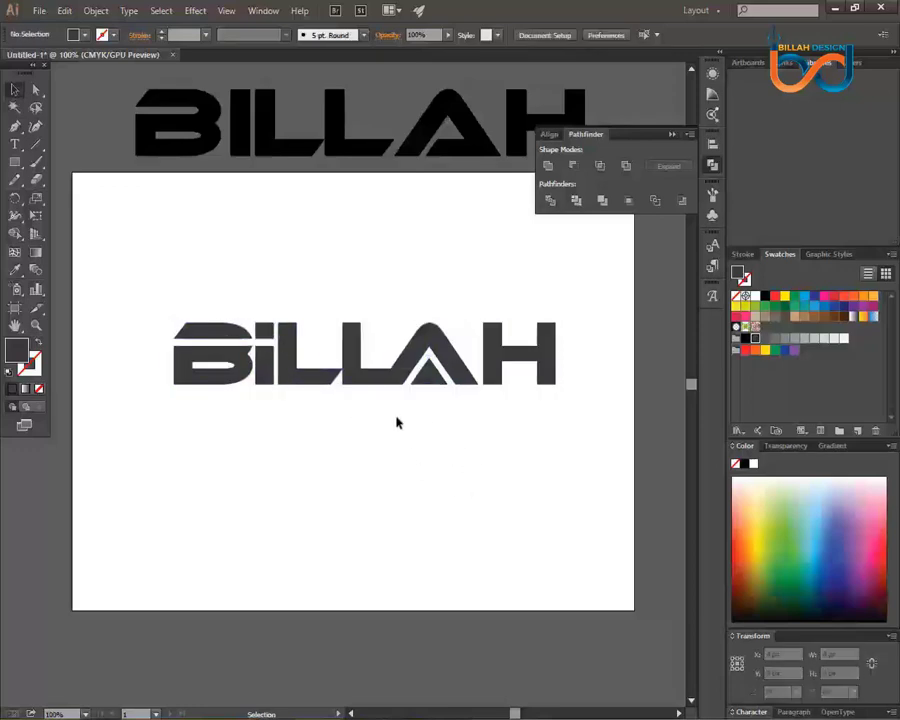
{"action": "left_click", "coordinate": [436, 355]}
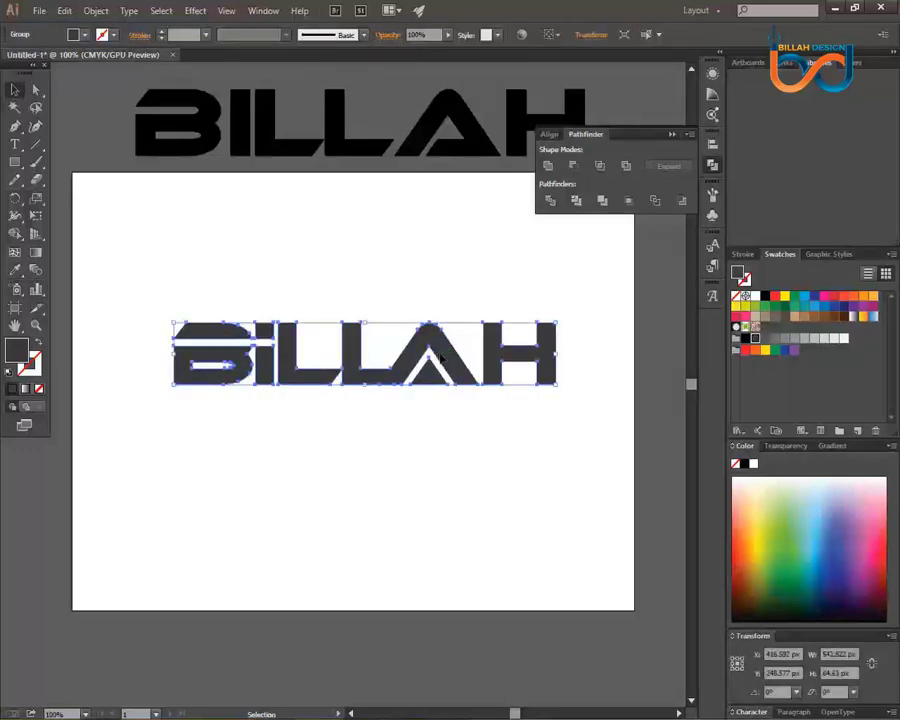
{"action": "left_click", "coordinate": [234, 318]}
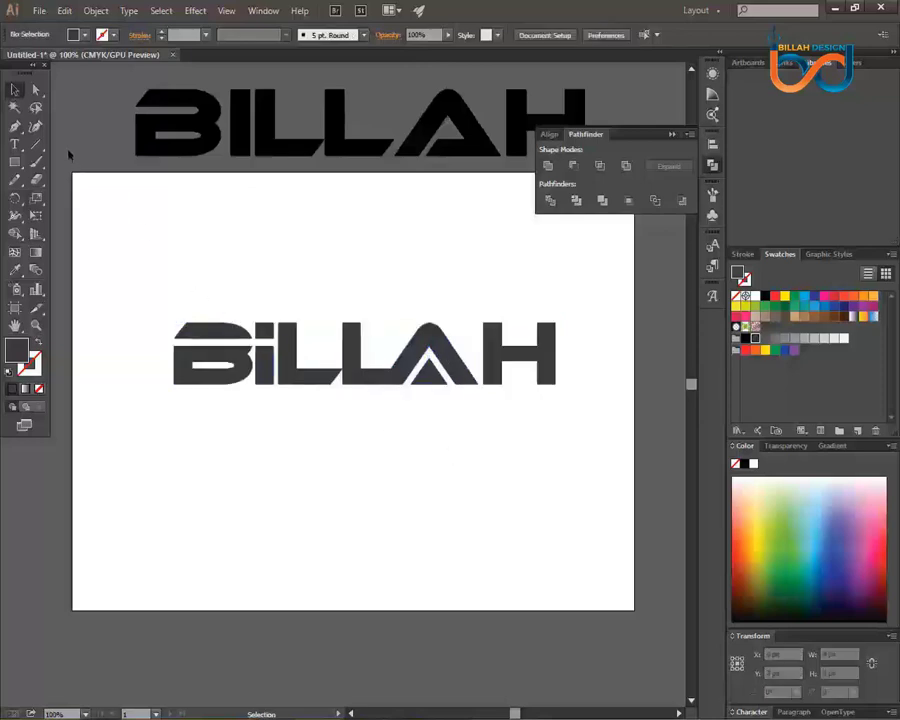
Fill only the B's upper piece, the i's dot and the triangle inside the A with light blue.
{"action": "left_click", "coordinate": [36, 90]}
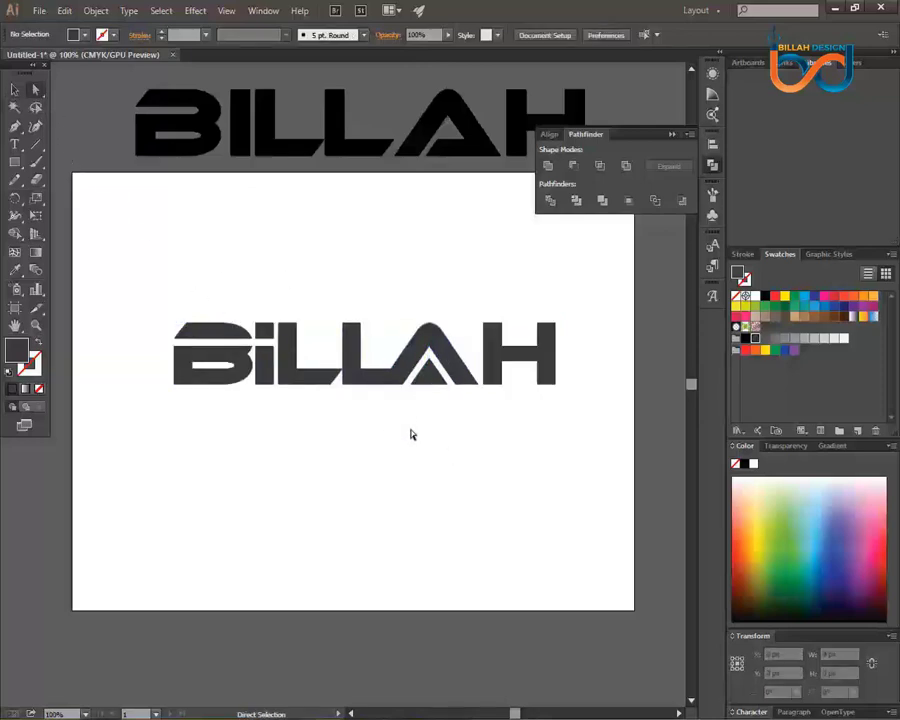
{"action": "left_click_drag", "start_coordinate": [266, 331], "coordinate": [268, 332]}
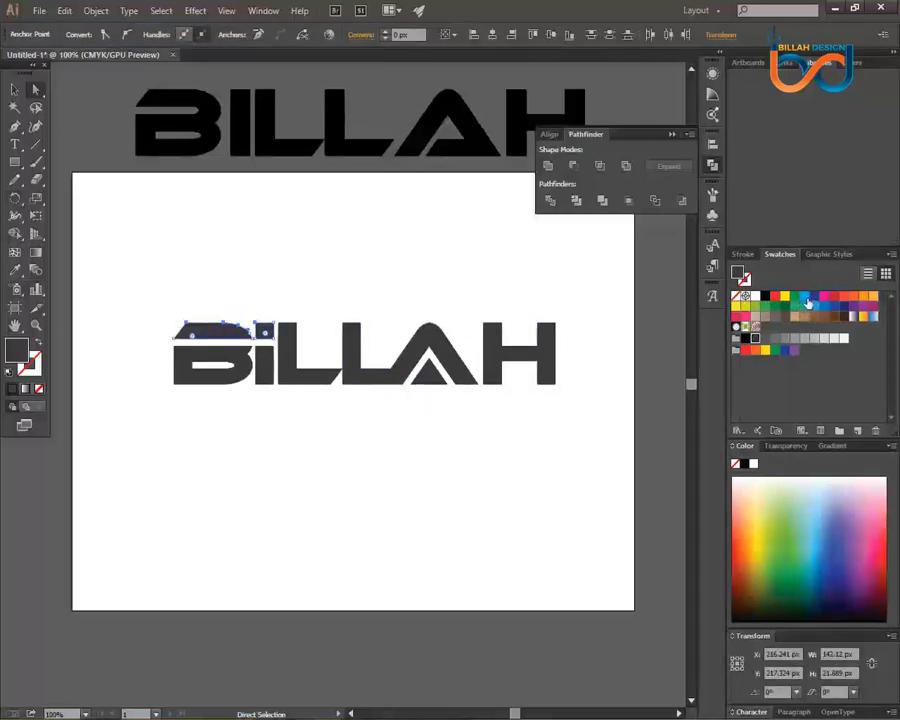
{"action": "left_click", "coordinate": [803, 298]}
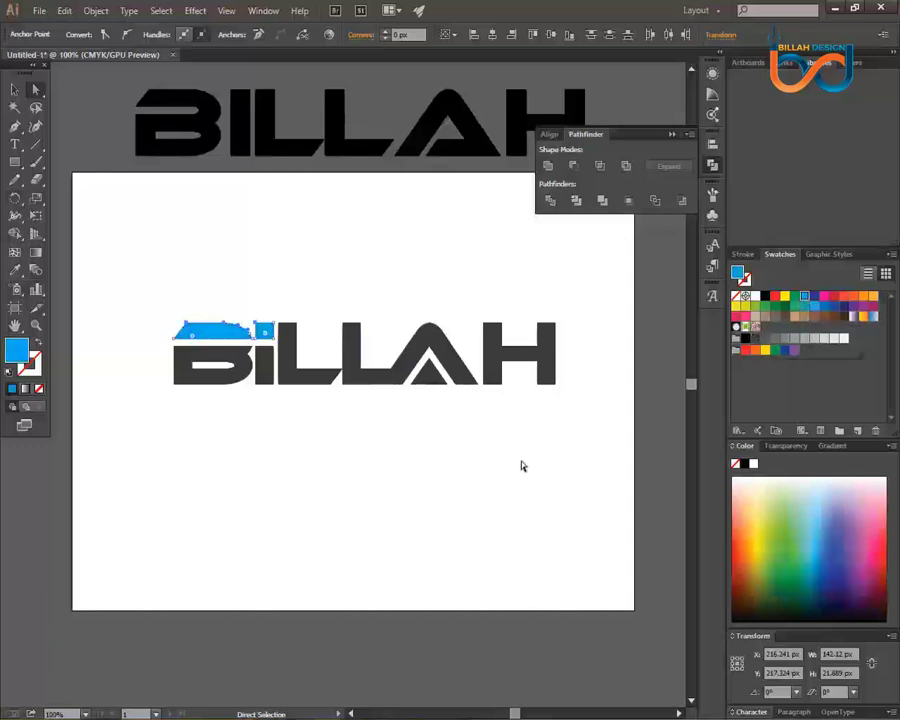
{"action": "left_click", "coordinate": [470, 464]}
{"action": "left_click", "coordinate": [432, 375]}
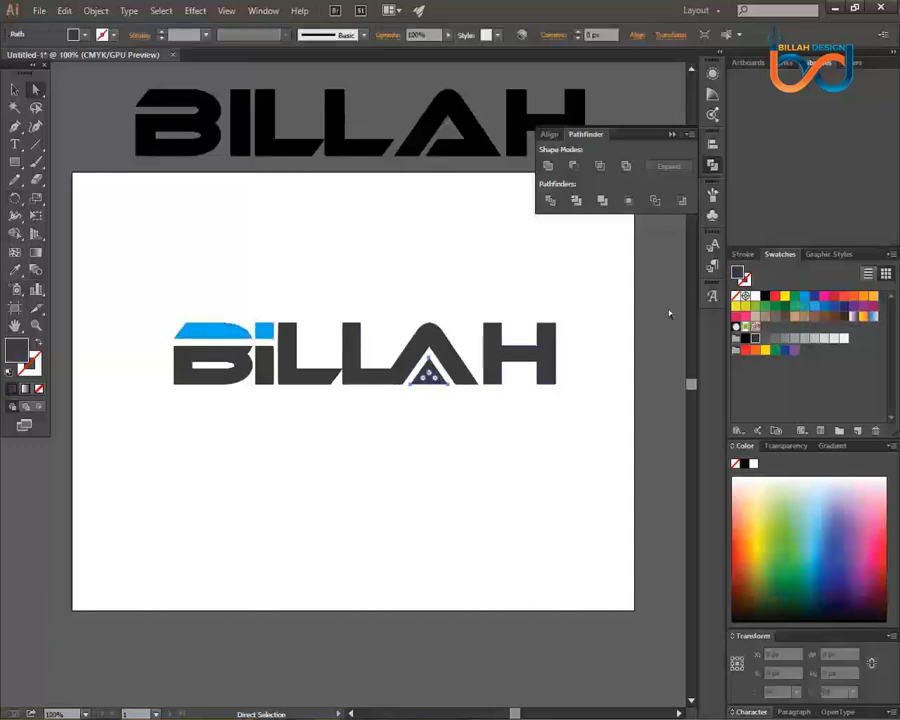
{"action": "left_click", "coordinate": [803, 298]}
{"action": "left_click", "coordinate": [530, 474]}
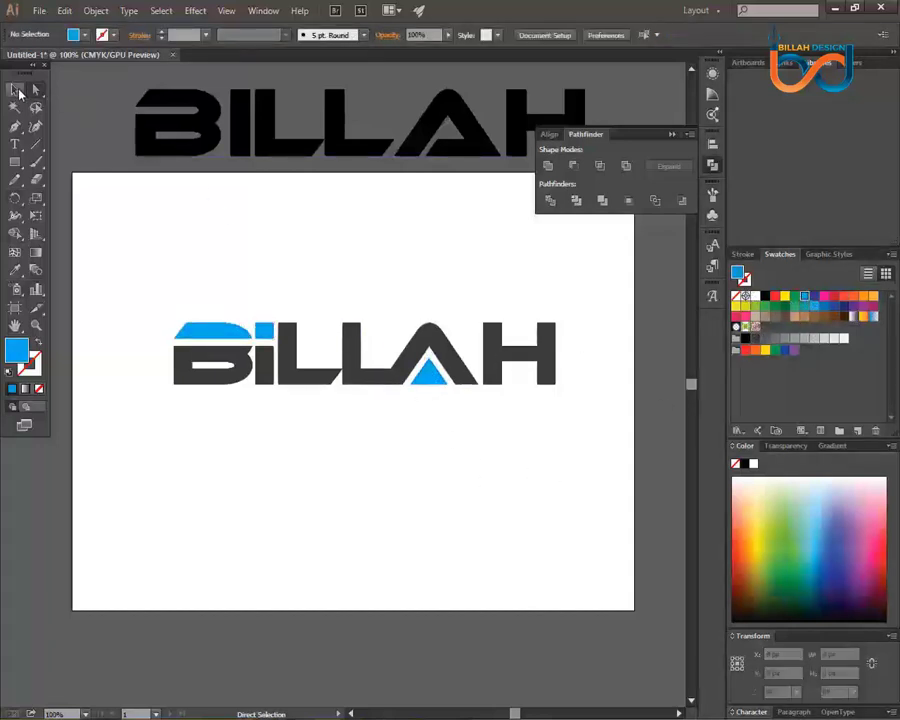
Duplicate the blue-accented lettering below itself on the artboard.
{"action": "left_click", "coordinate": [15, 90]}
{"action": "left_click_drag", "start_coordinate": [126, 298], "coordinate": [504, 480]}
{"action": "left_click", "coordinate": [522, 556]}
Recolour the lower copy's B top piece, i dot and inner triangle orange.
{"action": "left_click", "coordinate": [36, 89]}
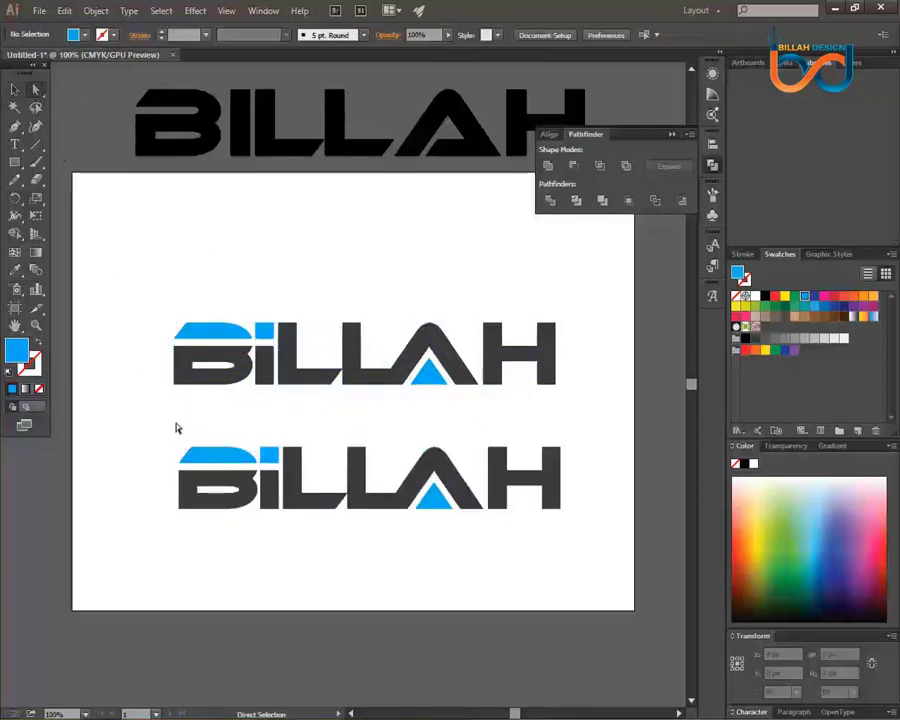
{"action": "left_click_drag", "start_coordinate": [179, 424], "coordinate": [265, 462]}
{"action": "left_click", "coordinate": [446, 506], "text": "shift"}
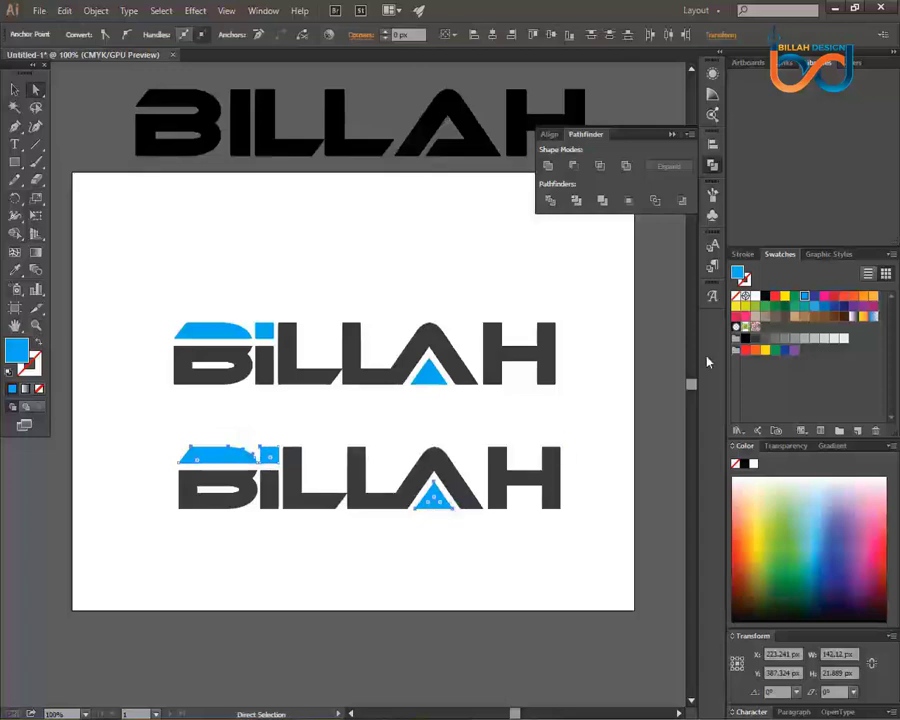
{"action": "left_click", "coordinate": [757, 350]}
{"action": "left_click", "coordinate": [114, 290]}
{"action": "key", "text": "v"}
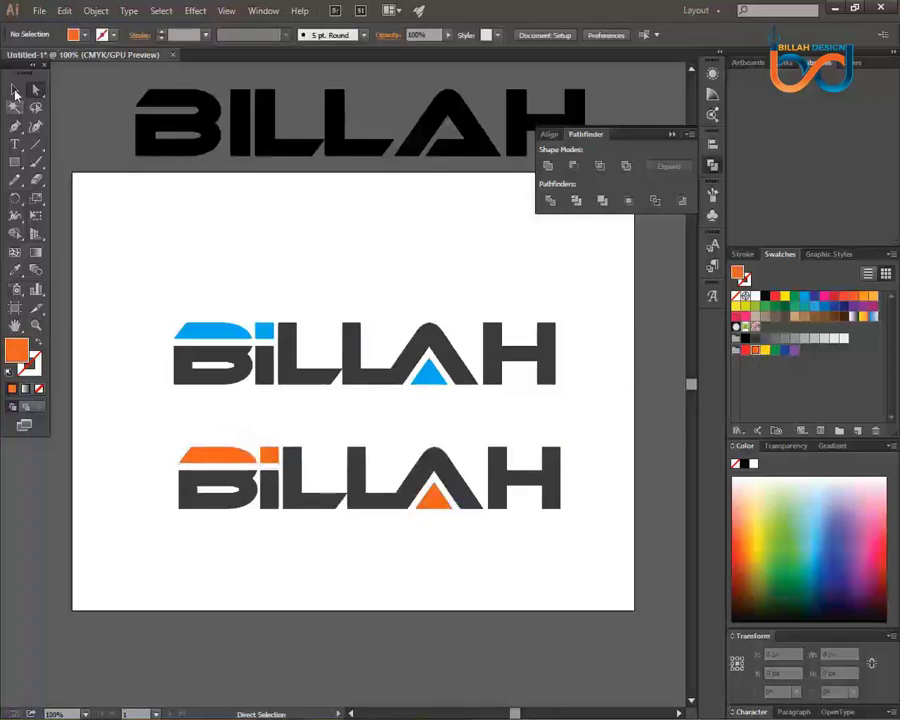
Delete the blue-accented lettering and keep the orange-accented version, moved up on the artboard.
{"action": "key", "text": "ctrl+minus"}
{"action": "key", "text": "ctrl+minus"}
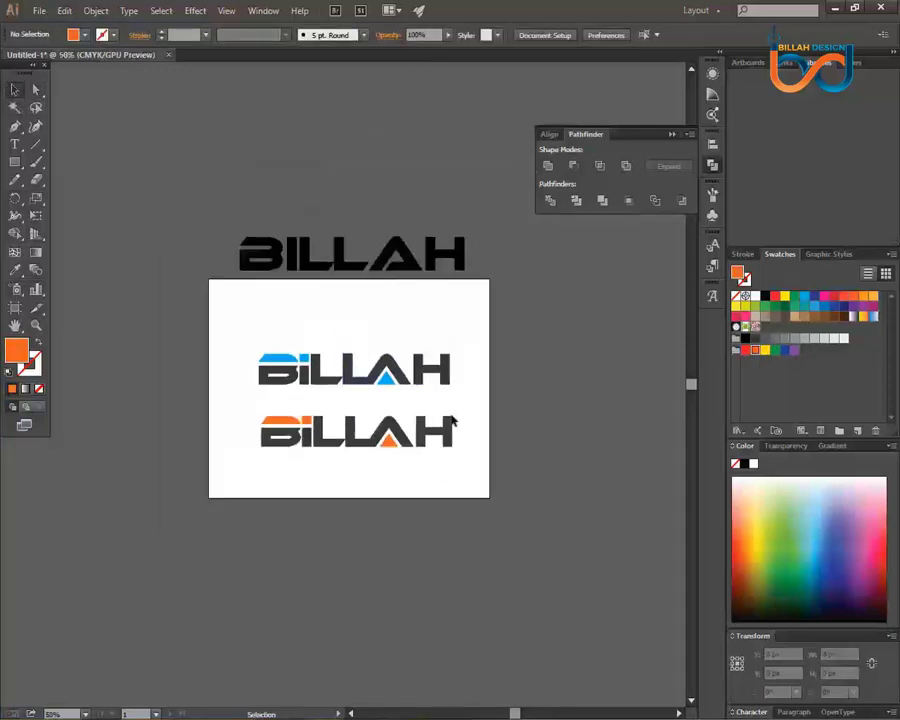
{"action": "left_click_drag", "start_coordinate": [460, 424], "coordinate": [477, 407]}
{"action": "left_click", "coordinate": [450, 366]}
{"action": "key", "text": "Delete"}
Move the original black BILLAH text down onto the artboard, above the orange-accented lettering.
{"action": "left_click_drag", "start_coordinate": [458, 268], "coordinate": [464, 303]}
{"action": "key", "text": "ctrl+plus"}
{"action": "key", "text": "ctrl+plus"}
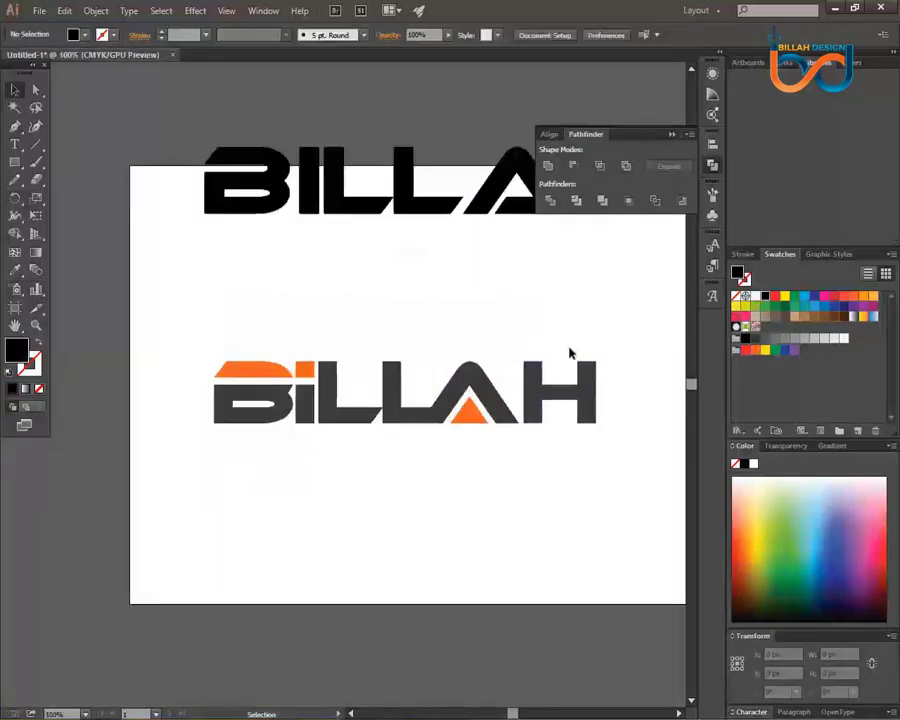
{"action": "left_click_drag", "start_coordinate": [571, 353], "coordinate": [510, 347]}
{"action": "left_click_drag", "start_coordinate": [506, 218], "coordinate": [511, 278]}
Scale the orange-accented lettering down proportionally beneath the original black BILLAH text.
{"action": "left_click", "coordinate": [485, 422]}
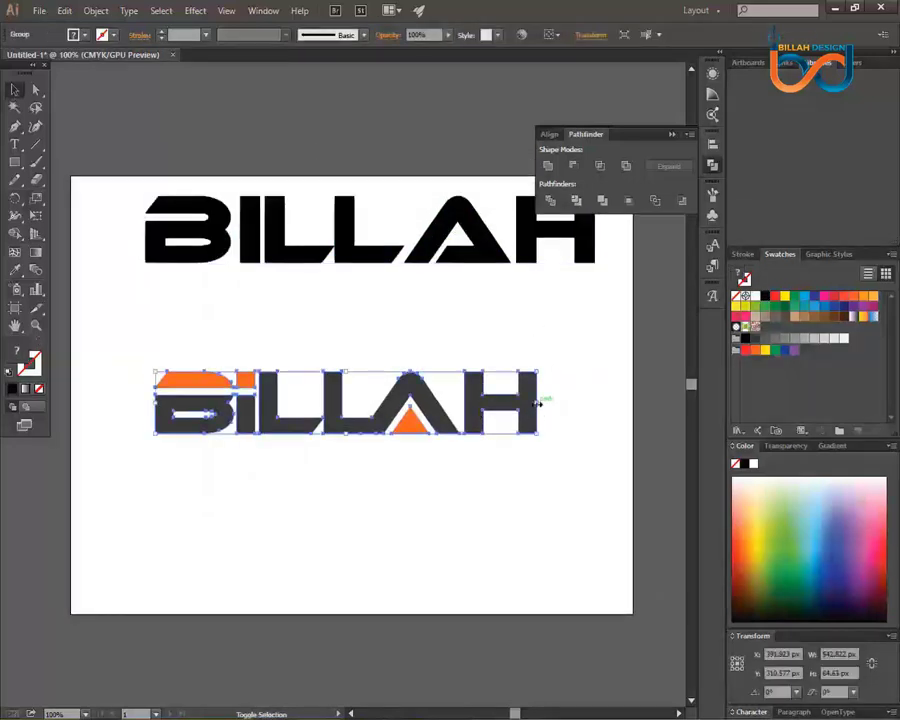
{"action": "left_click_drag", "start_coordinate": [540, 400], "coordinate": [495, 397]}
{"action": "left_click", "coordinate": [546, 458]}
{"action": "left_click_drag", "start_coordinate": [505, 473], "coordinate": [542, 470]}
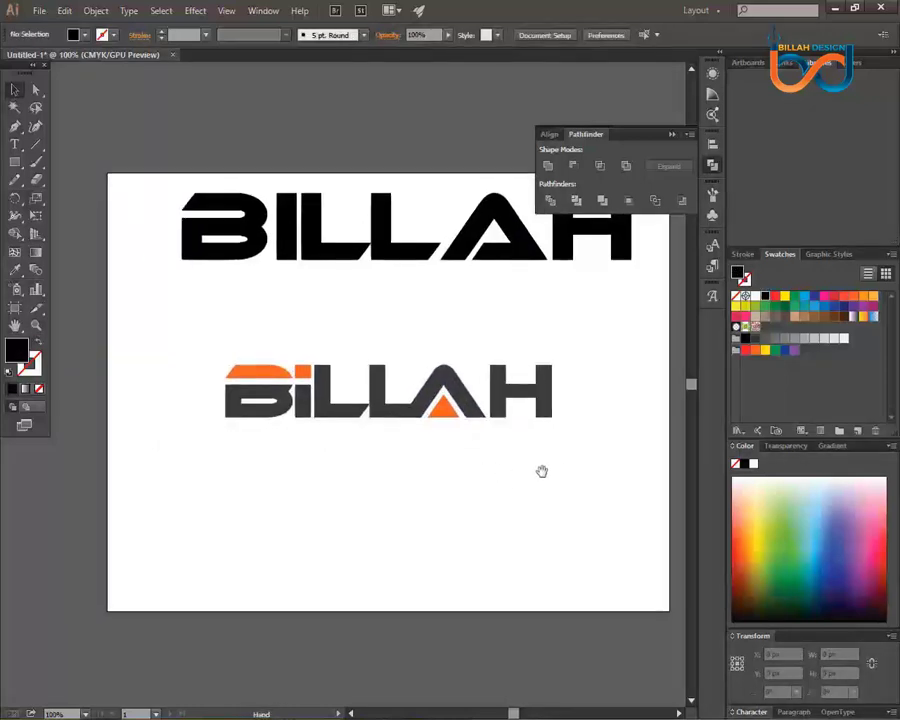
Move the black BILLAH text above the artboard and scale the orange-accented lettering down proportionally to about 407 px wide.
{"action": "left_click_drag", "start_coordinate": [533, 267], "coordinate": [488, 142]}
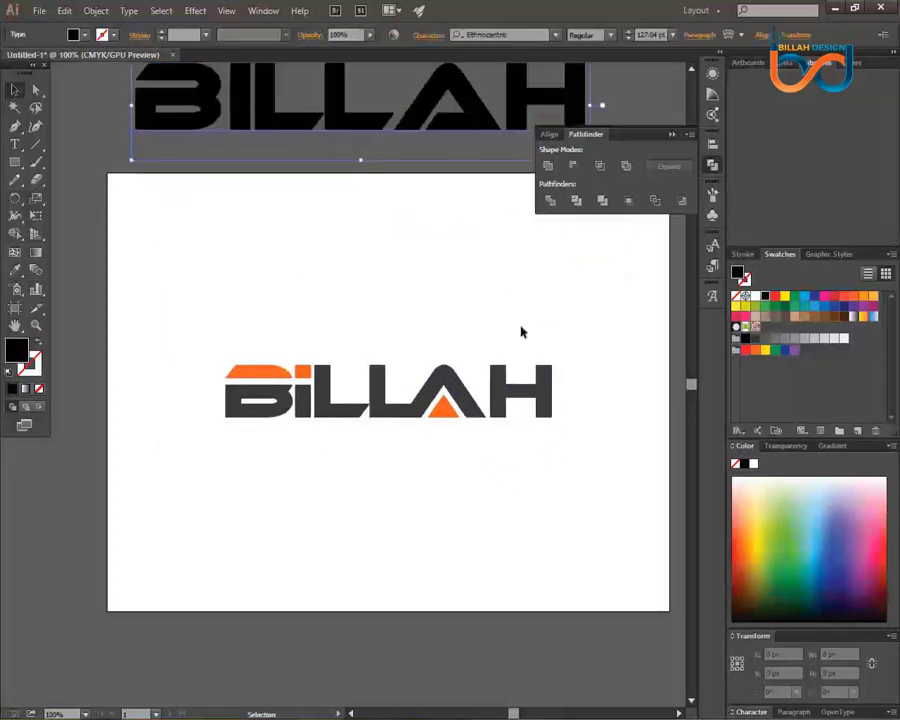
{"action": "left_click", "coordinate": [540, 403]}
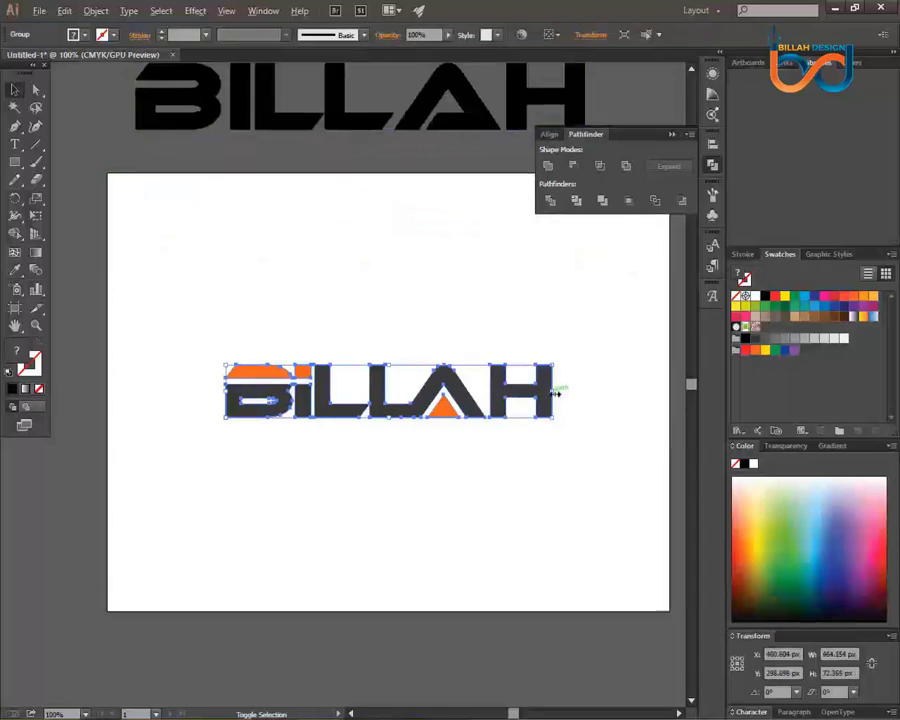
{"action": "left_click_drag", "start_coordinate": [546, 394], "coordinate": [532, 393]}
{"action": "left_click", "coordinate": [484, 428]}
{"action": "left_click_drag", "start_coordinate": [474, 412], "coordinate": [482, 404]}
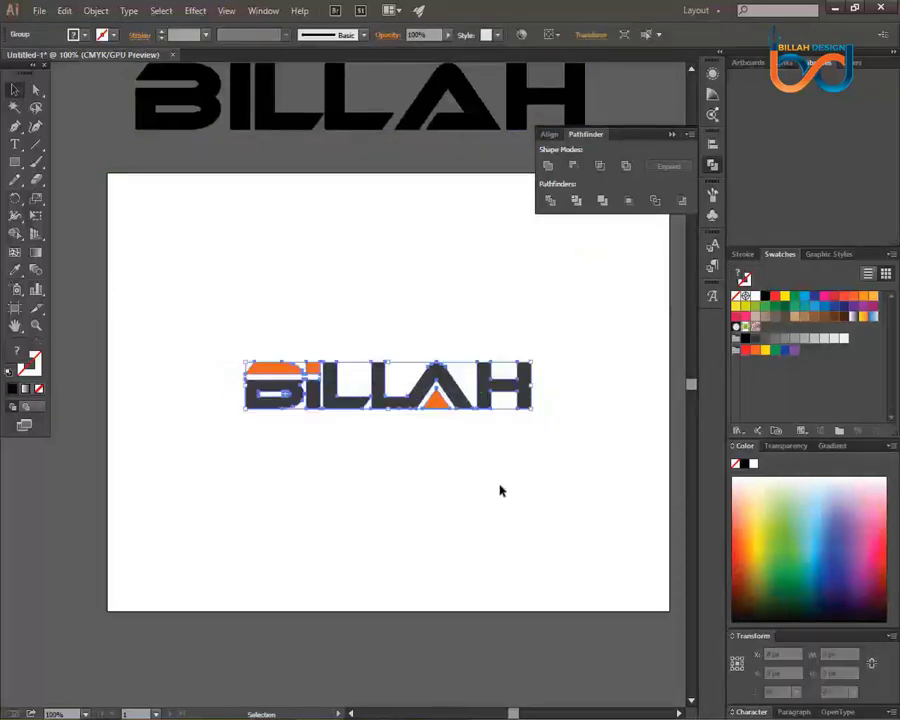
{"action": "left_click", "coordinate": [502, 489]}
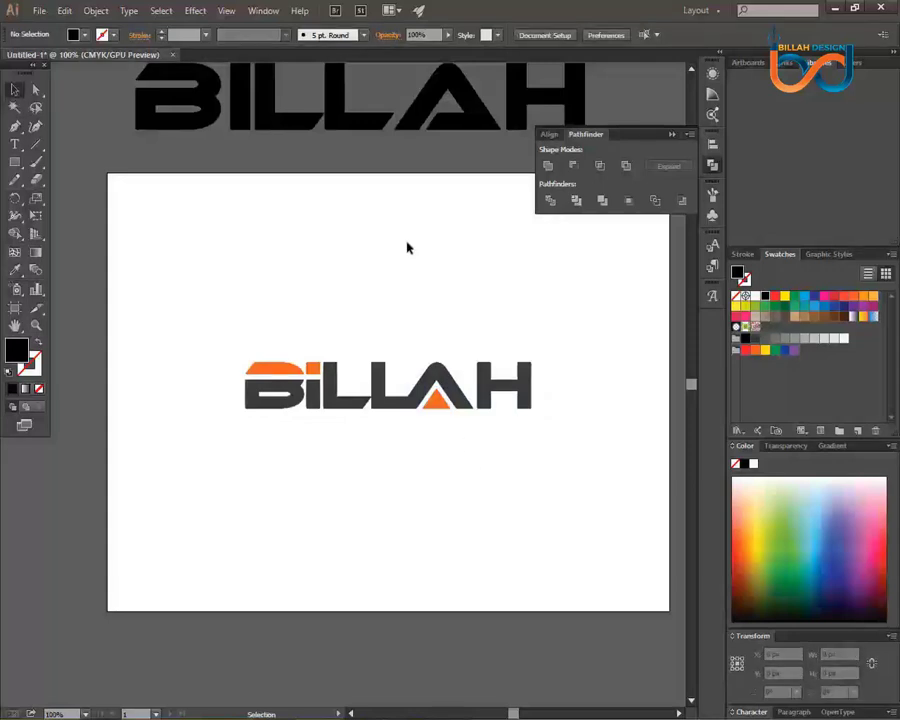
Examine the orange-accented lettering on the artboard at several smaller and larger zoom levels.
{"action": "key", "text": "ctrl+minus"}
{"action": "key", "text": "ctrl+minus"}
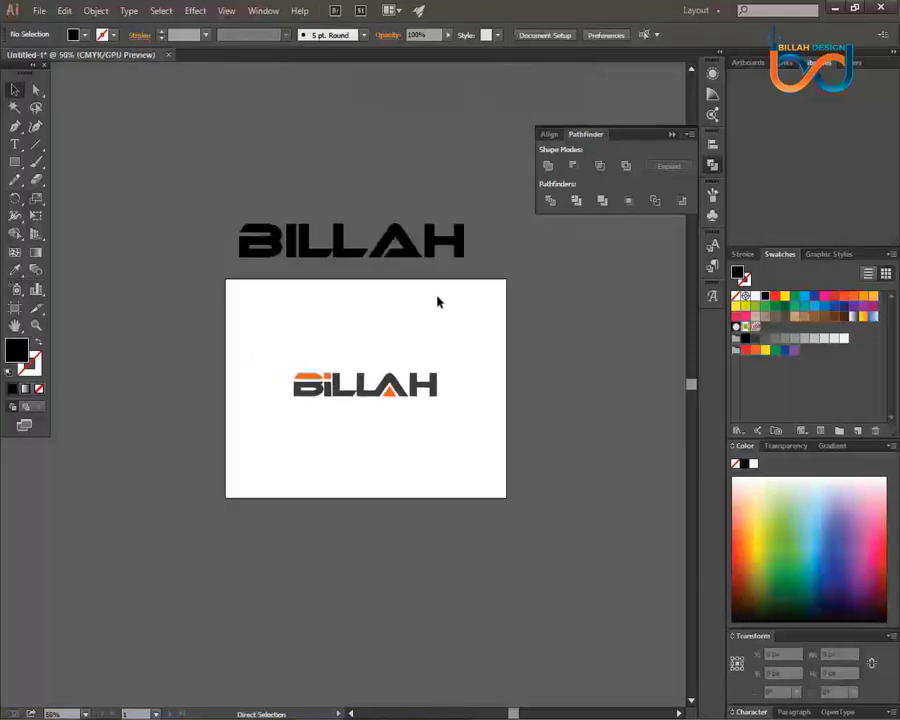
{"action": "key", "text": "ctrl+minus"}
{"action": "key", "text": "ctrl+plus"}
{"action": "key", "text": "ctrl+plus"}
{"action": "key", "text": "ctrl+plus"}
{"action": "key", "text": "ctrl+minus"}
{"action": "key", "text": "ctrl+minus"}
{"action": "key", "text": "ctrl+plus"}
{"action": "key", "text": "ctrl+plus"}
{"action": "key", "text": "ctrl+plus"}
{"action": "key", "text": "ctrl+minus"}
{"action": "key", "text": "ctrl+minus"}
{"action": "key", "text": "ctrl+plus"}
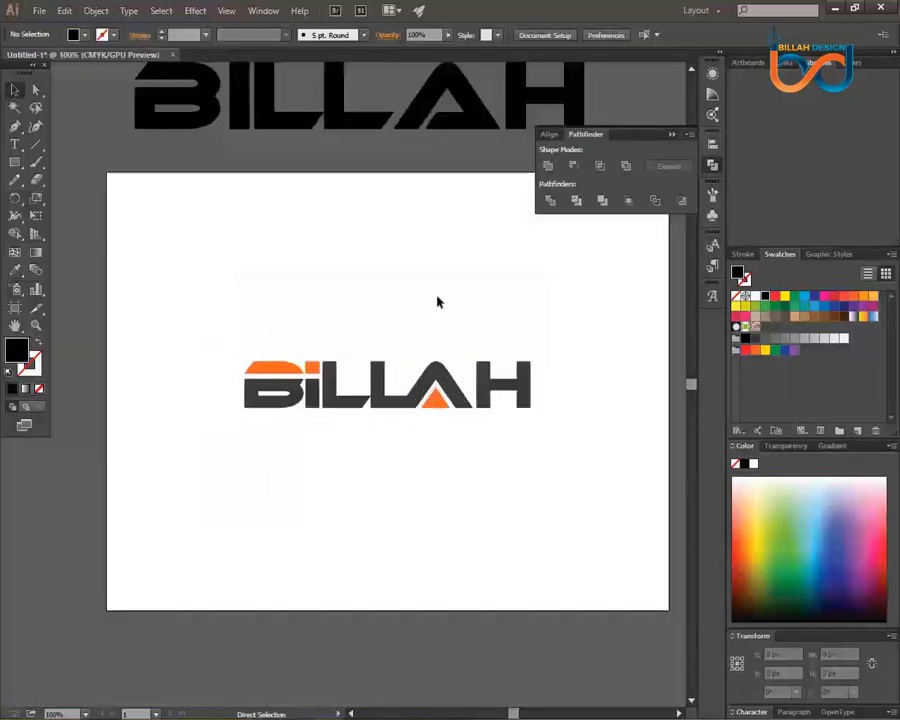
Move the black BILLAH text farther above the artboard and shift the orange-accented lettering slightly upward.
{"action": "left_click_drag", "start_coordinate": [512, 288], "coordinate": [511, 296]}
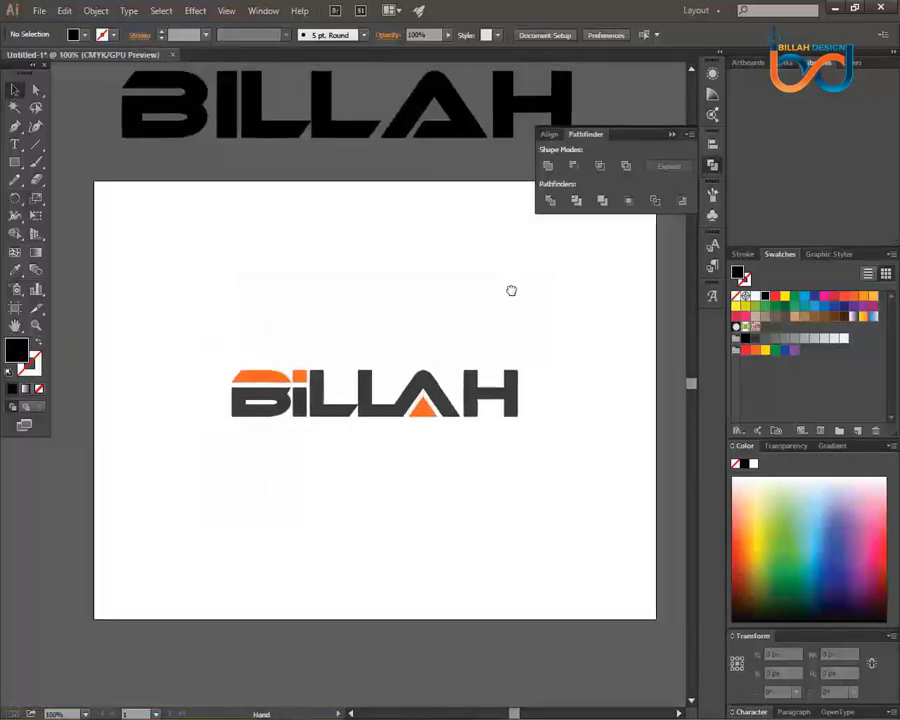
{"action": "left_click_drag", "start_coordinate": [445, 118], "coordinate": [456, 86]}
{"action": "left_click_drag", "start_coordinate": [437, 402], "coordinate": [437, 388]}
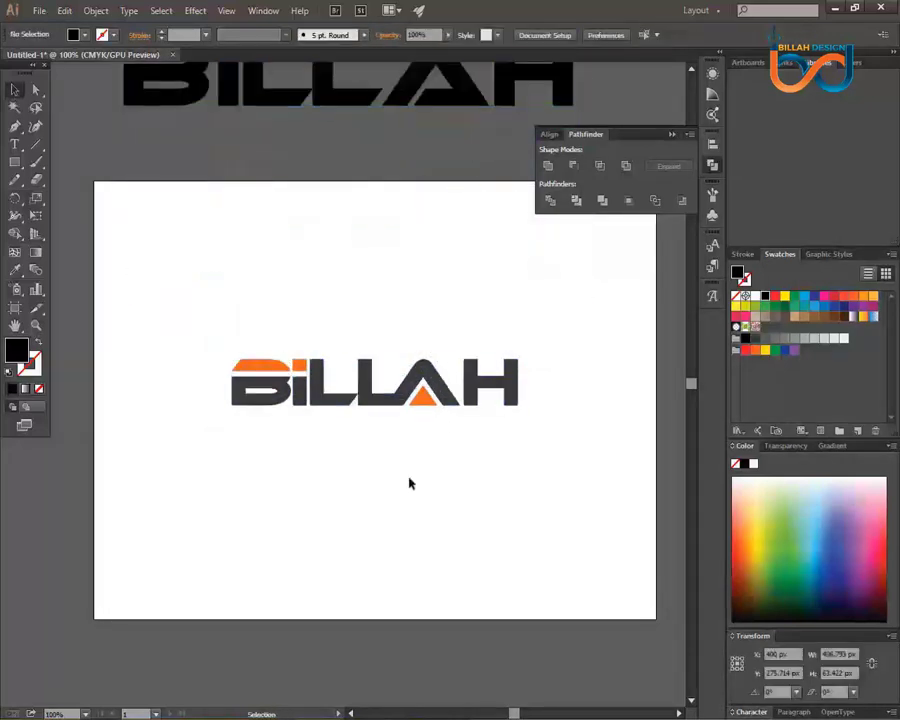
{"action": "key", "text": "ctrl+z"}
{"action": "left_click", "coordinate": [181, 281]}
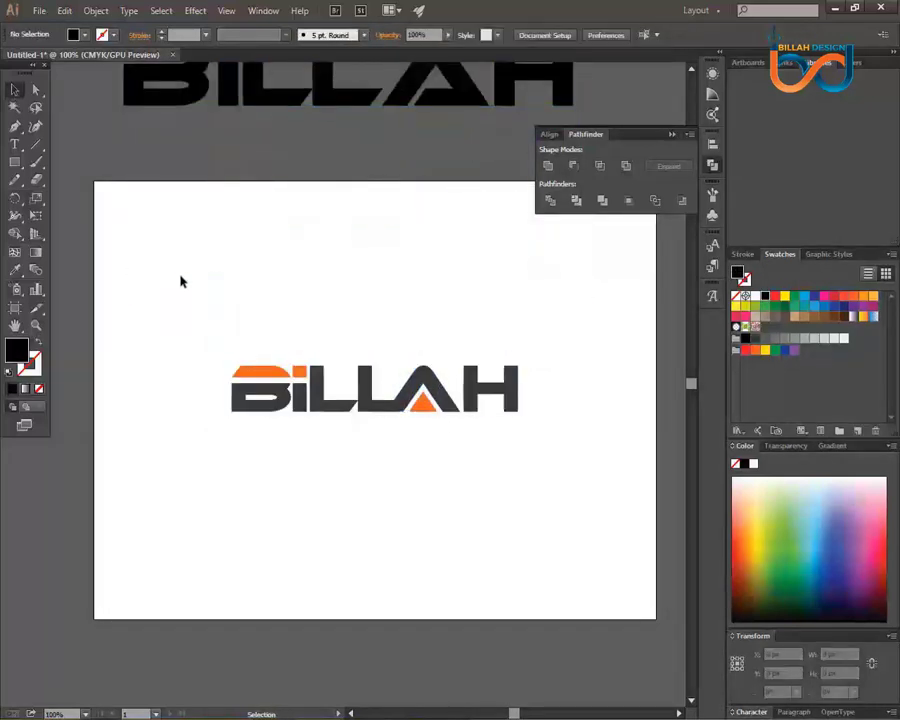
Draw an 800 x 600 px rectangle covering the whole artboard and fill it white.
{"action": "left_click", "coordinate": [15, 167]}
{"action": "left_click_drag", "start_coordinate": [15, 167], "coordinate": [62, 163]}
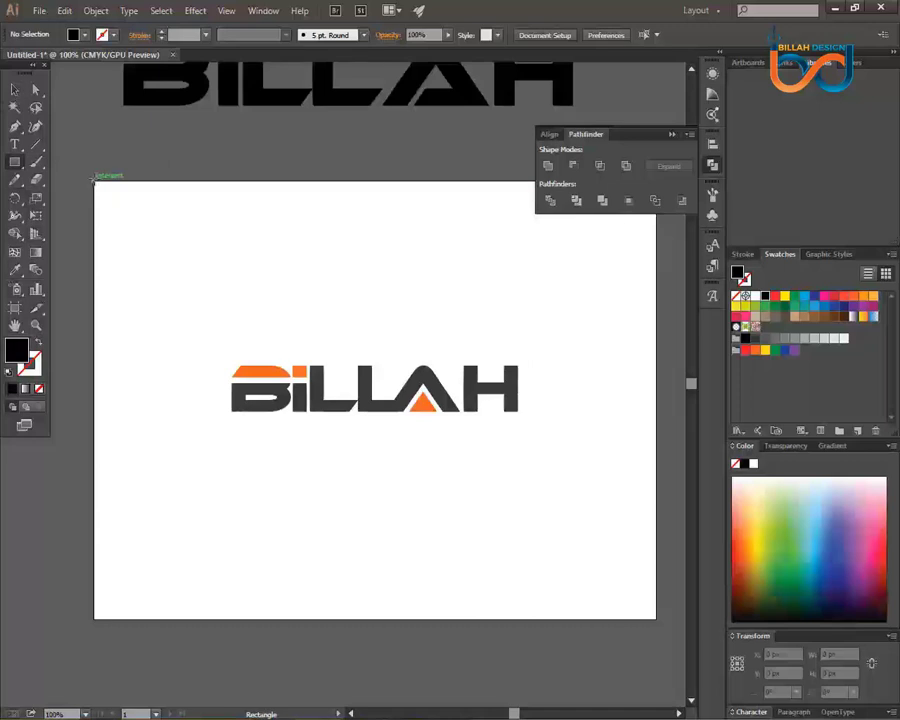
{"action": "left_click_drag", "start_coordinate": [94, 180], "coordinate": [656, 617]}
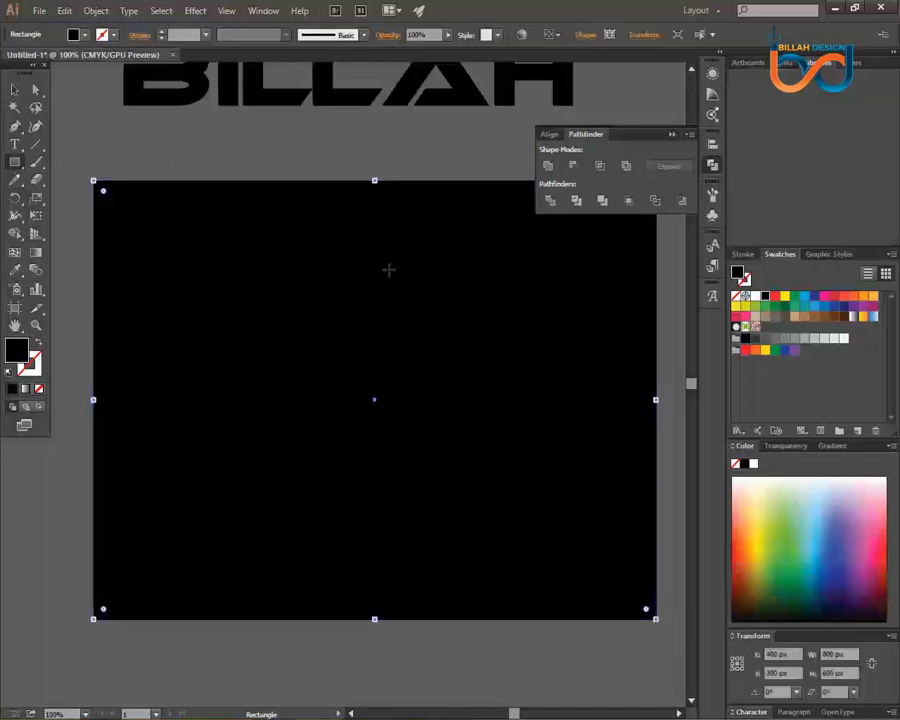
{"action": "left_click", "coordinate": [755, 297]}
Send the white rectangle to the back, behind the orange-accented lettering.
{"action": "right_click", "coordinate": [366, 291]}
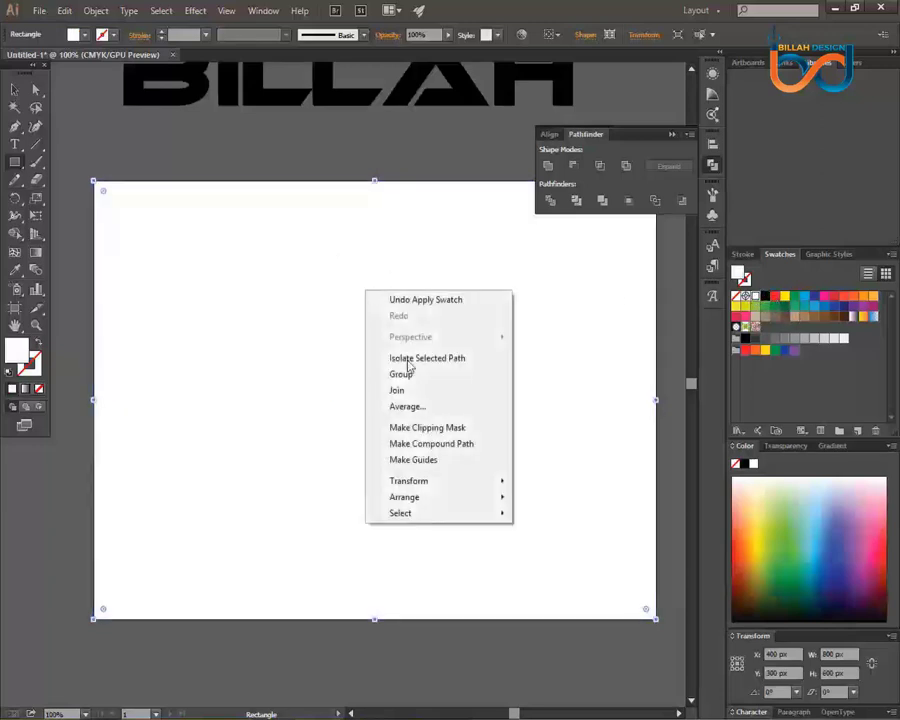
{"action": "mouse_move", "coordinate": [403, 503]}
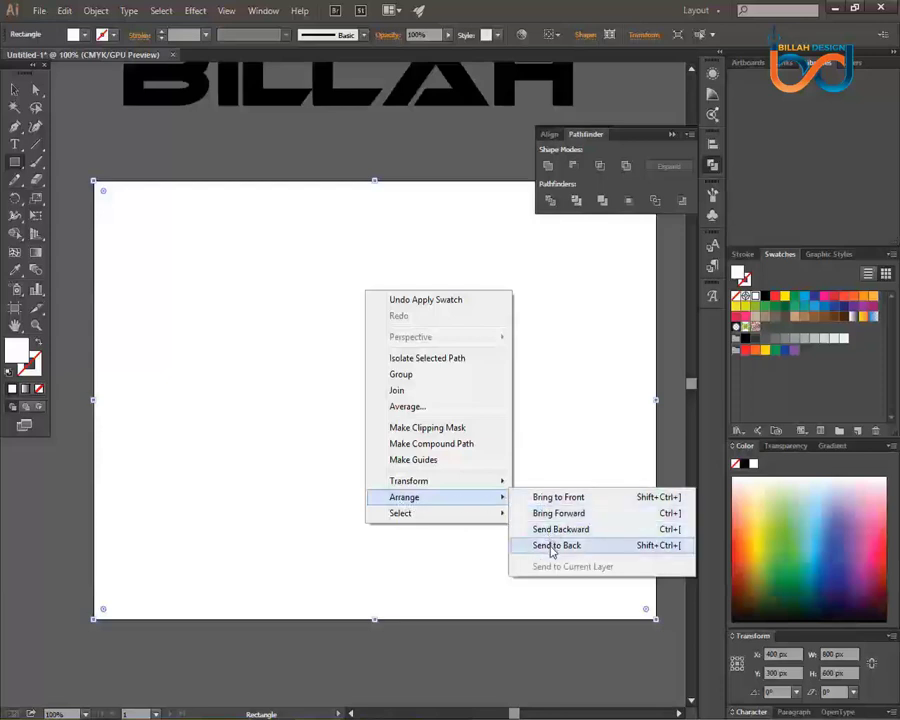
{"action": "left_click", "coordinate": [551, 546]}
Align the vertical centres of the orange-accented lettering and the white background rectangle.
{"action": "left_click", "coordinate": [15, 89]}
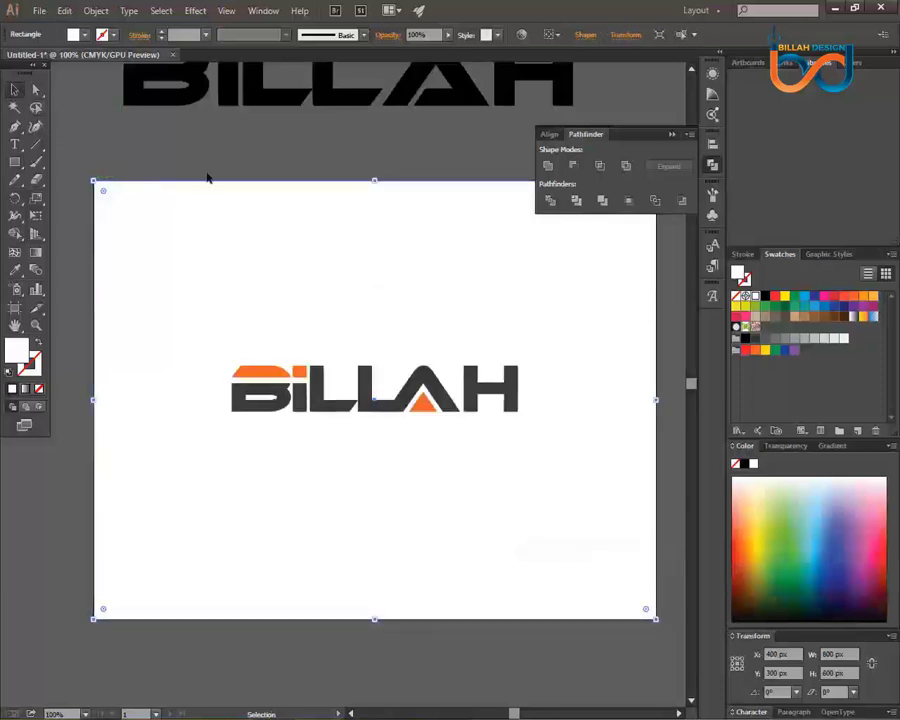
{"action": "left_click_drag", "start_coordinate": [181, 181], "coordinate": [408, 506]}
{"action": "left_click", "coordinate": [160, 143]}
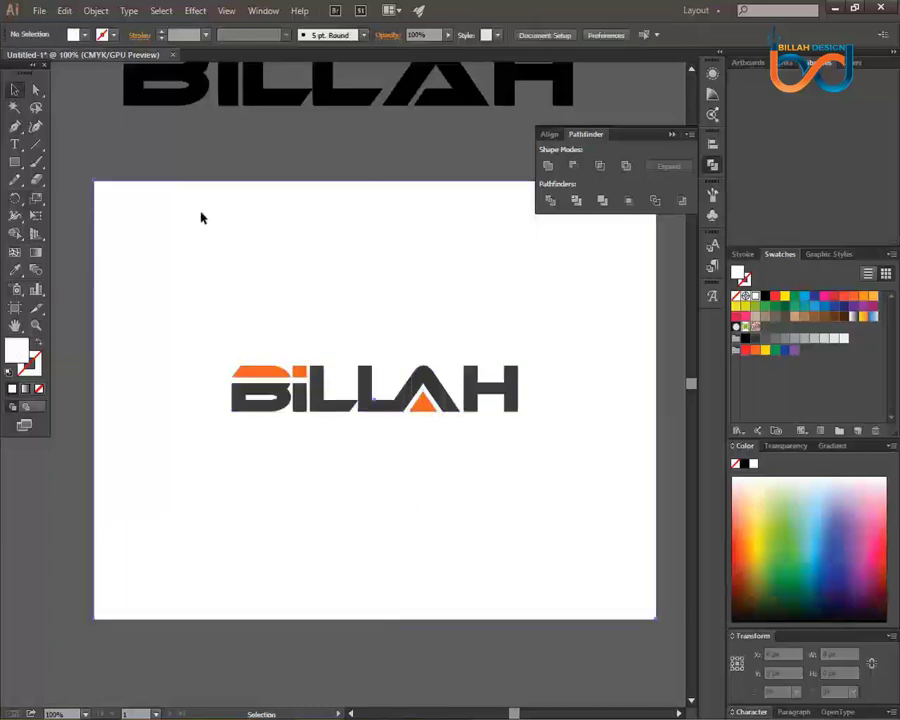
{"action": "left_click", "coordinate": [201, 218]}
{"action": "left_click", "coordinate": [187, 159]}
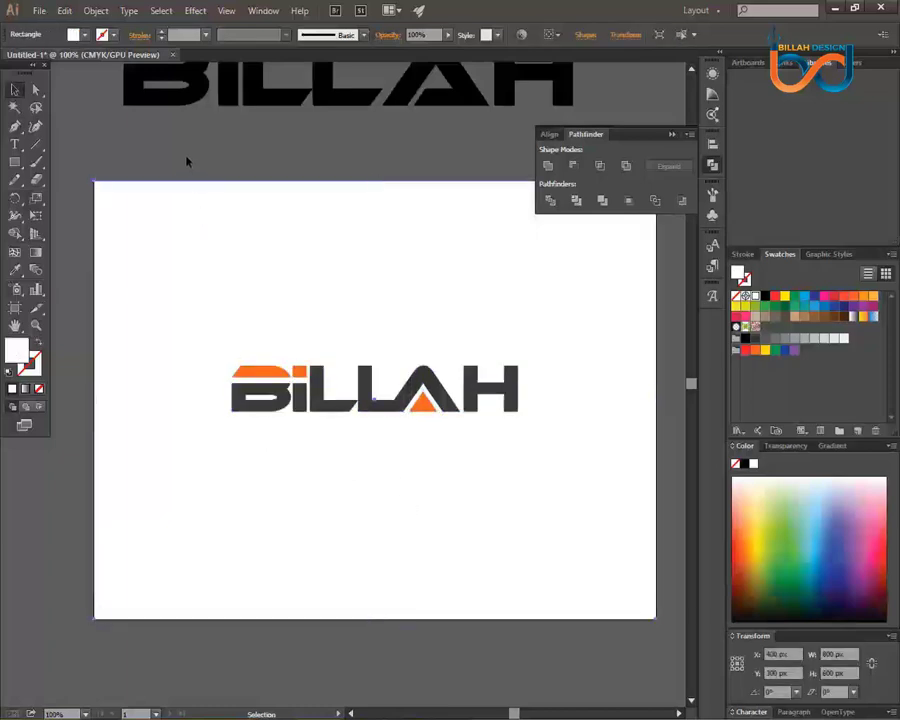
{"action": "left_click", "coordinate": [283, 398]}
{"action": "left_click_drag", "start_coordinate": [185, 155], "coordinate": [368, 476]}
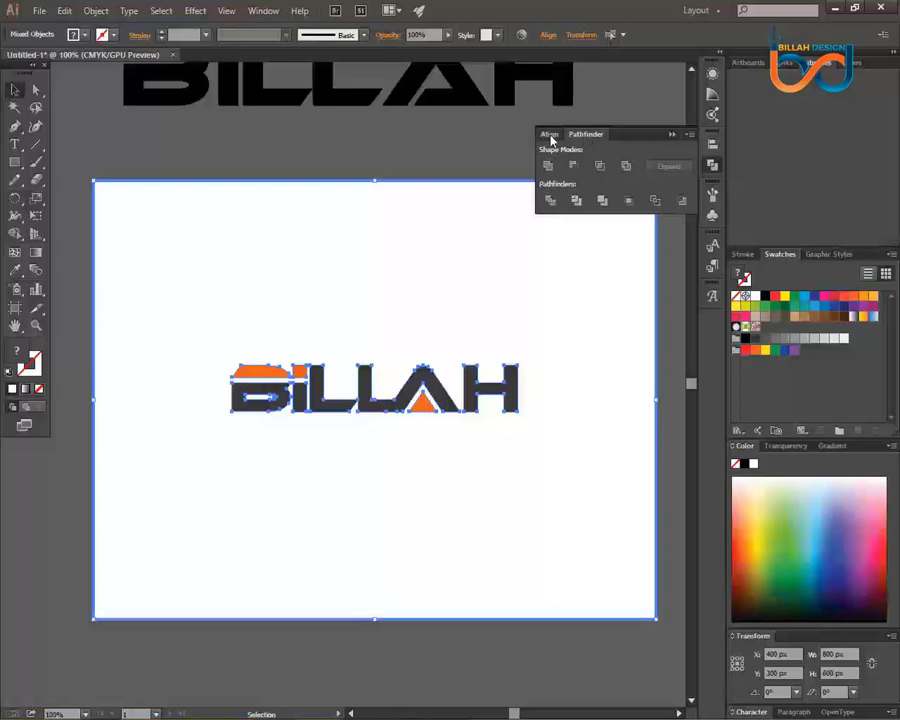
{"action": "left_click", "coordinate": [551, 137]}
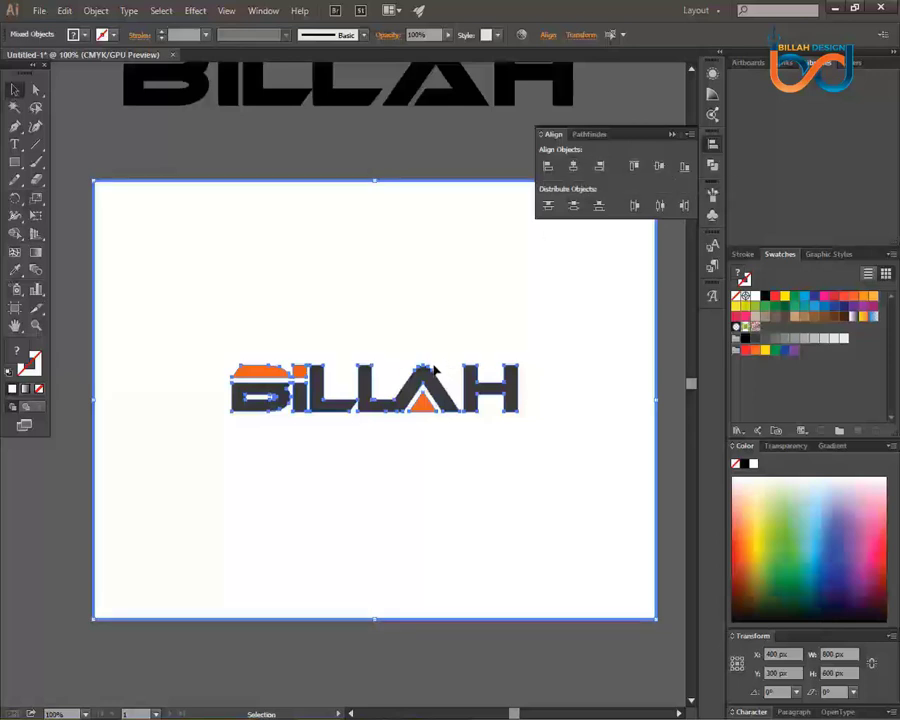
{"action": "left_click", "coordinate": [660, 167]}
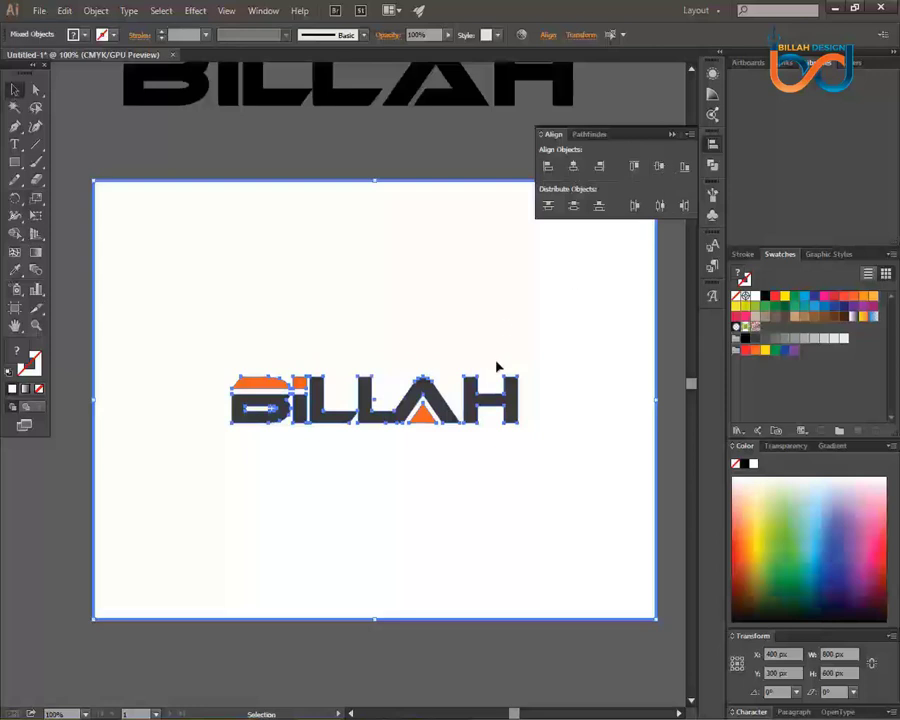
{"action": "left_click", "coordinate": [603, 151]}
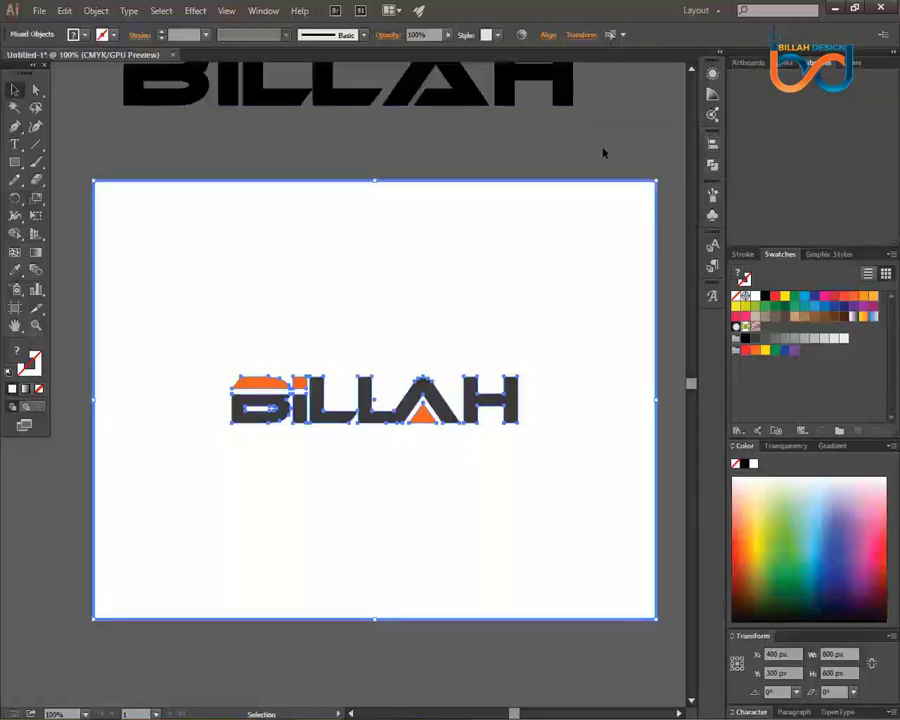
{"action": "left_click", "coordinate": [420, 166]}
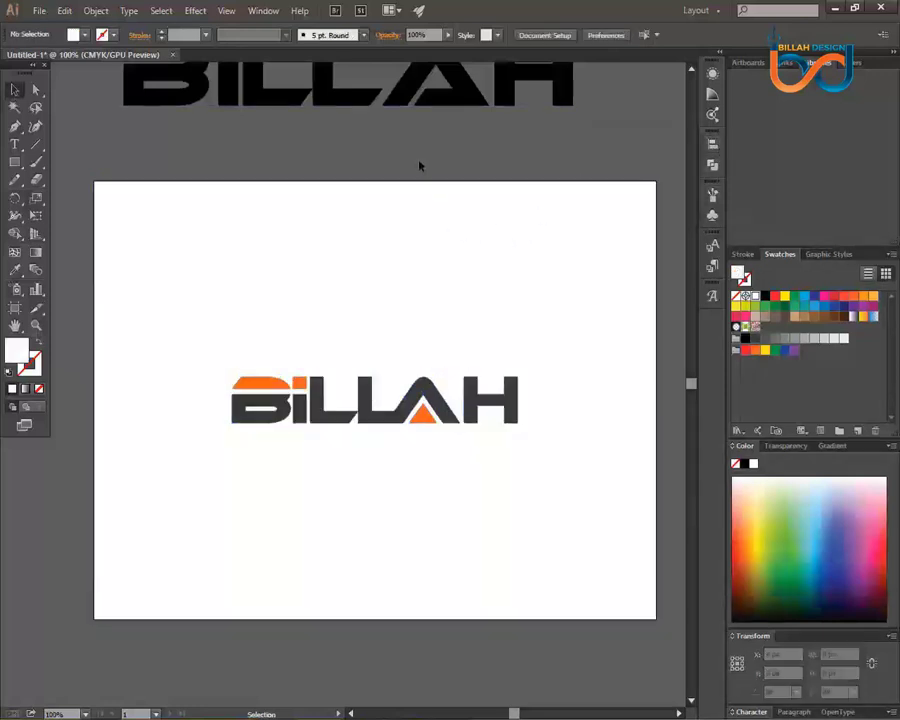
Scale the black BILLAH text down to about 51 pt and reposition it just above the artboard.
{"action": "left_click", "coordinate": [490, 400]}
{"action": "left_click", "coordinate": [539, 124]}
{"action": "left_click_drag", "start_coordinate": [490, 143], "coordinate": [496, 132]}
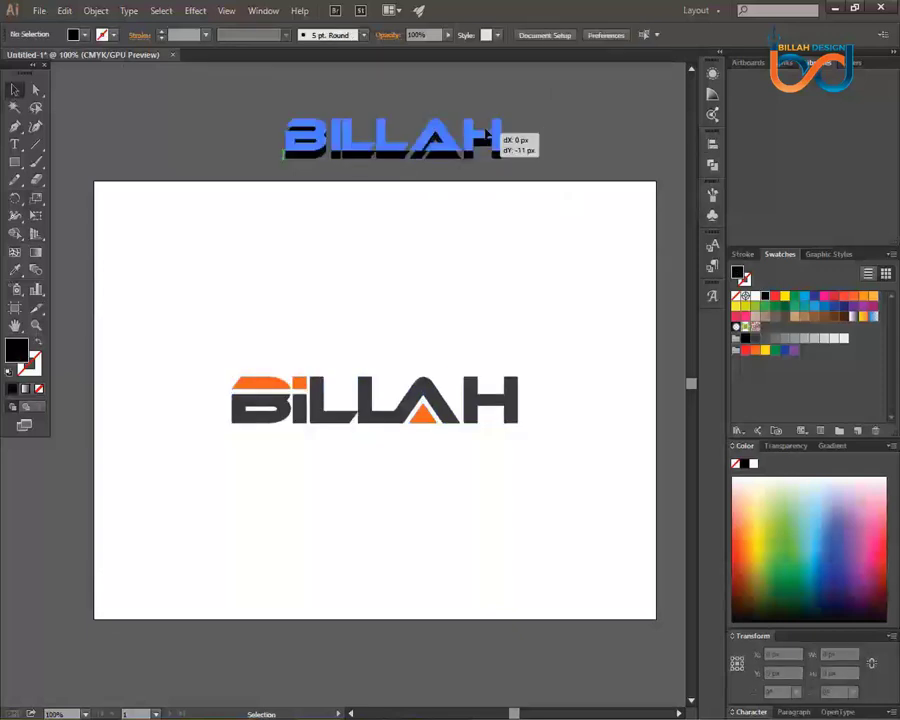
{"action": "left_click", "coordinate": [556, 178]}
{"action": "left_click", "coordinate": [484, 414]}
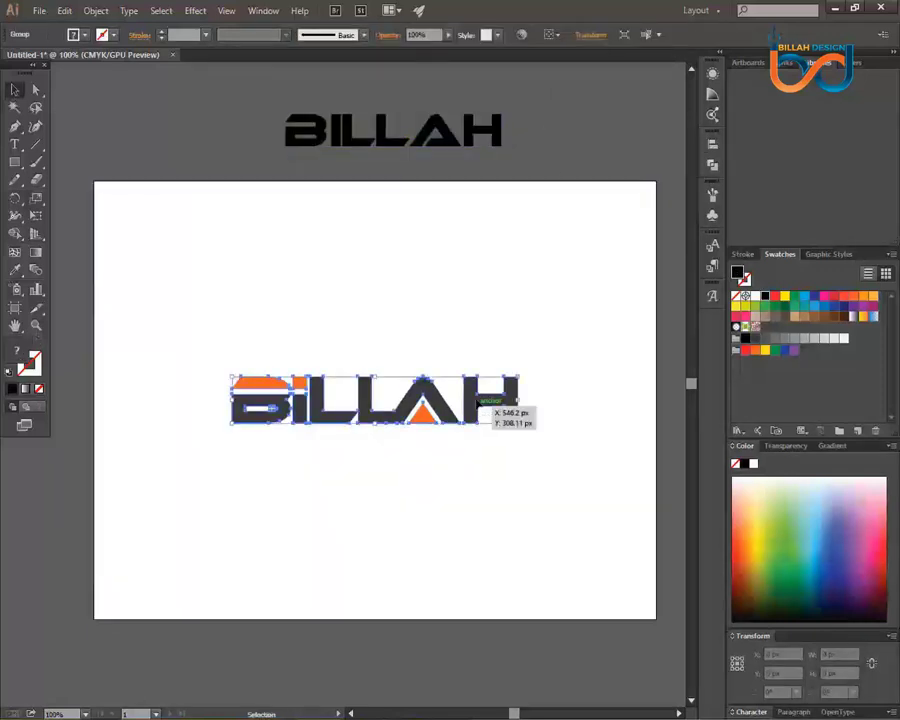
{"action": "left_click", "coordinate": [552, 162]}
{"action": "mouse_move", "coordinate": [486, 130]}
{"action": "left_mouse_down"}
{"action": "mouse_move", "coordinate": [480, 142]}
{"action": "mouse_move", "coordinate": [488, 138]}
{"action": "left_mouse_up"}
{"action": "left_click", "coordinate": [542, 145]}
{"action": "left_click", "coordinate": [544, 151]}
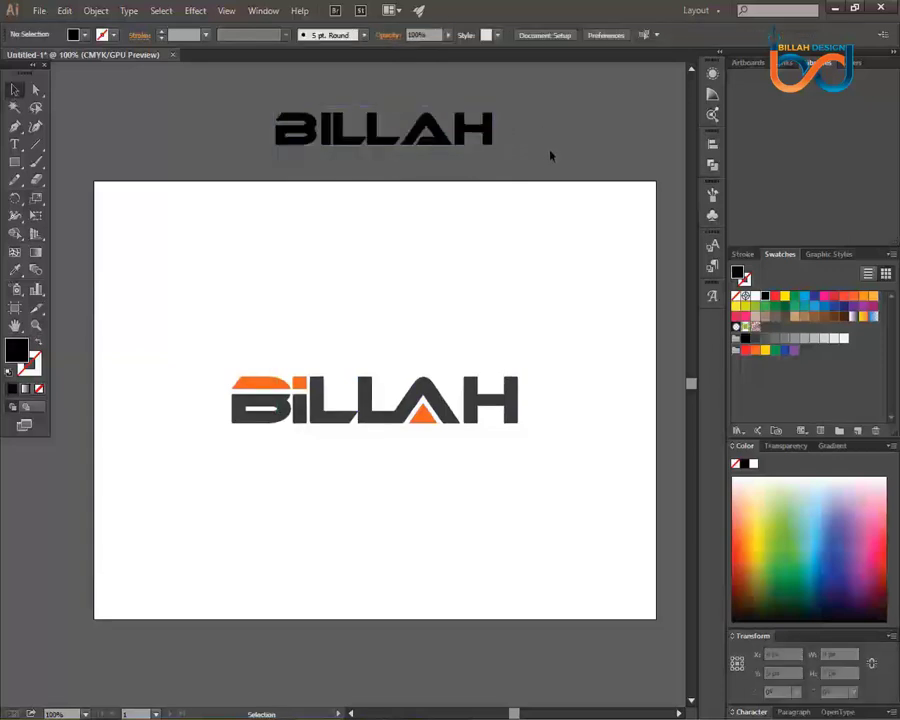
Cut the original black BILLAH text from above the artboard.
{"action": "left_click", "coordinate": [478, 136]}
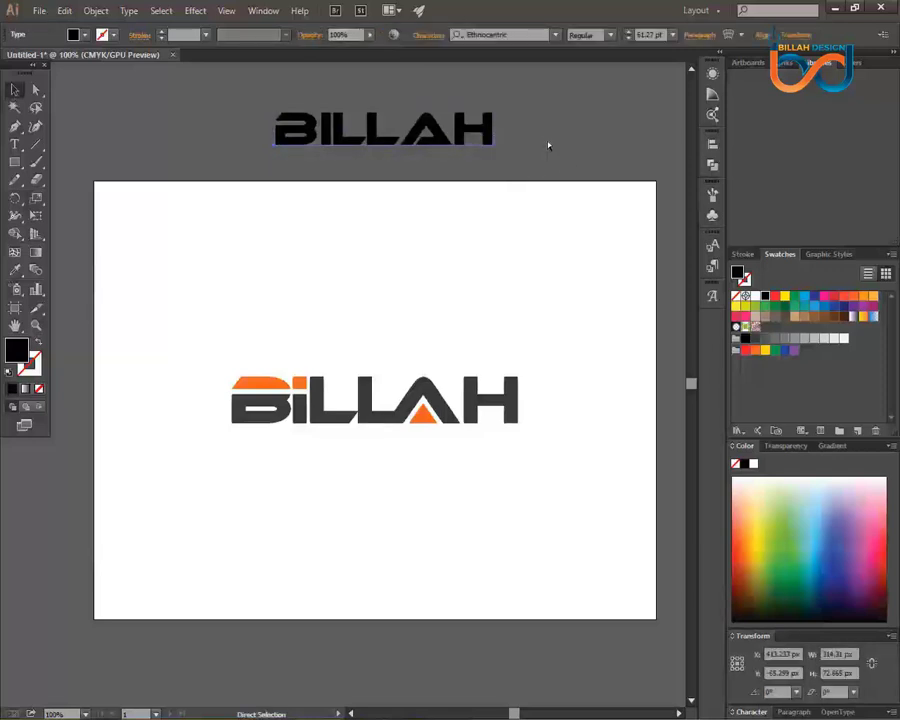
{"action": "key", "text": "ctrl+x"}
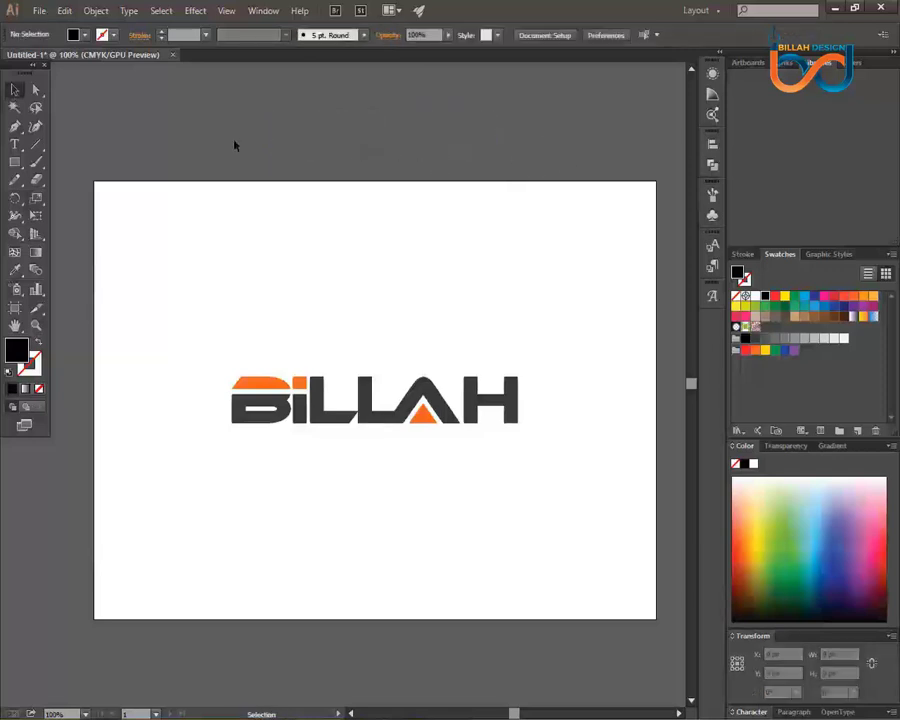
Start saving the document under a new name, enlarging the save dialog and widening its folder tree.
{"action": "left_click", "coordinate": [39, 10]}
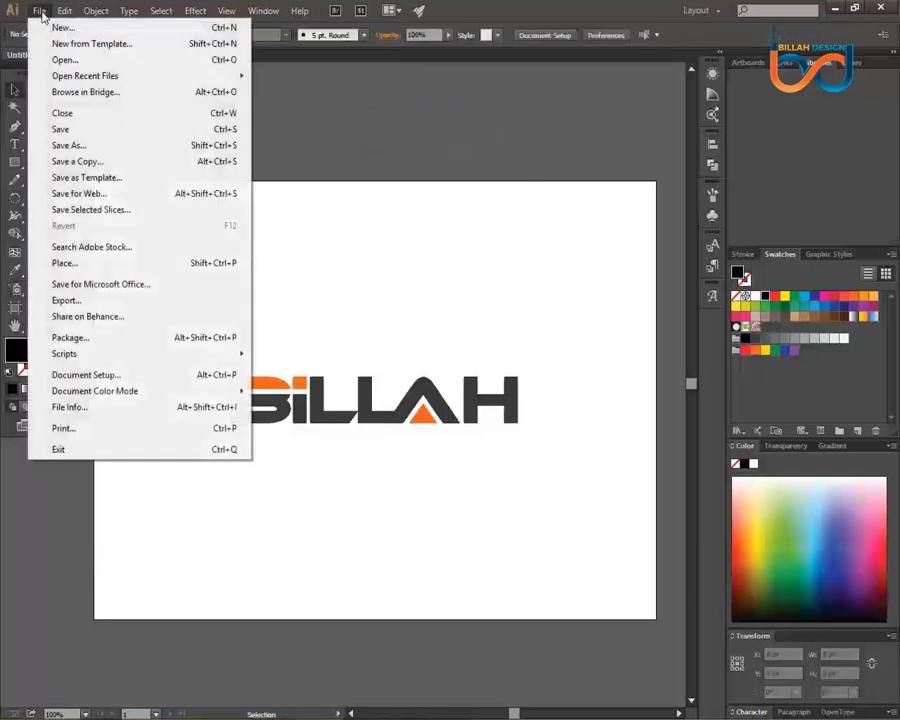
{"action": "left_click", "coordinate": [70, 148]}
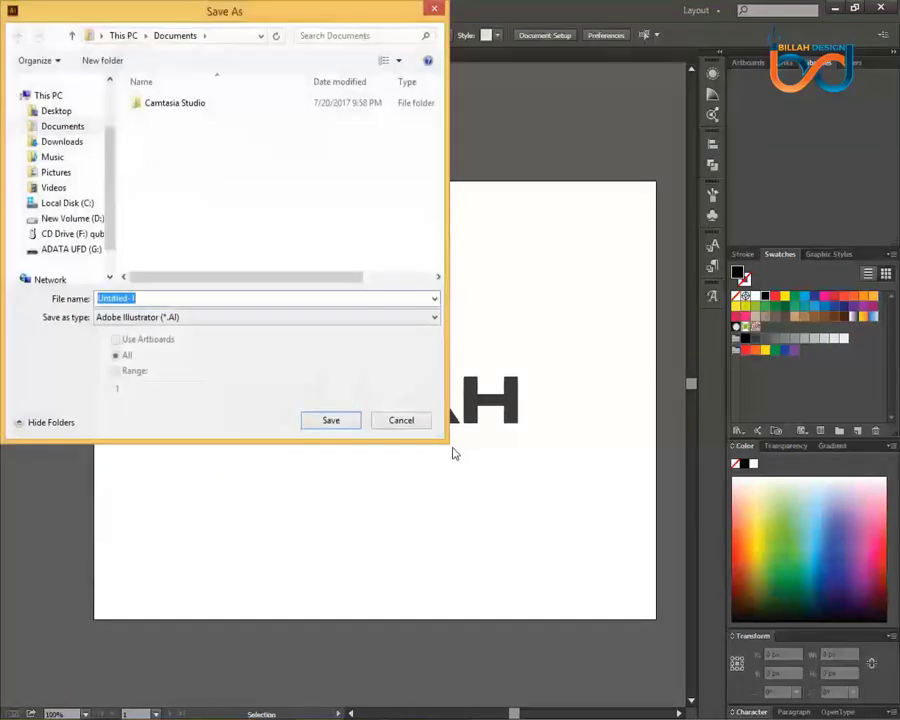
{"action": "left_click_drag", "start_coordinate": [447, 440], "coordinate": [732, 488]}
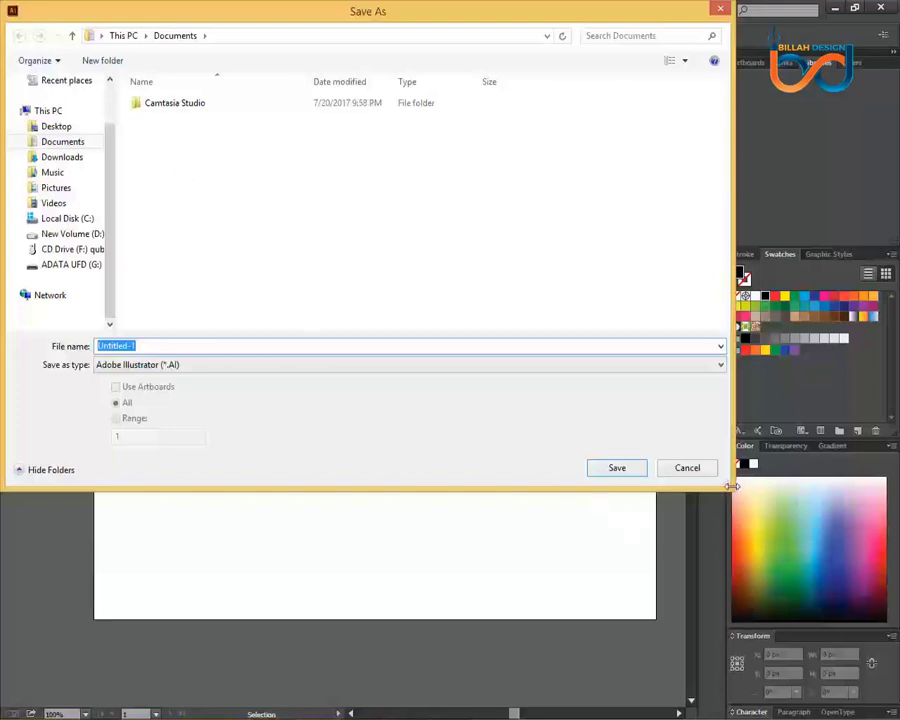
{"action": "mouse_move", "coordinate": [731, 487]}
{"action": "left_mouse_down"}
{"action": "mouse_move", "coordinate": [600, 483]}
{"action": "mouse_move", "coordinate": [714, 487]}
{"action": "left_mouse_up"}
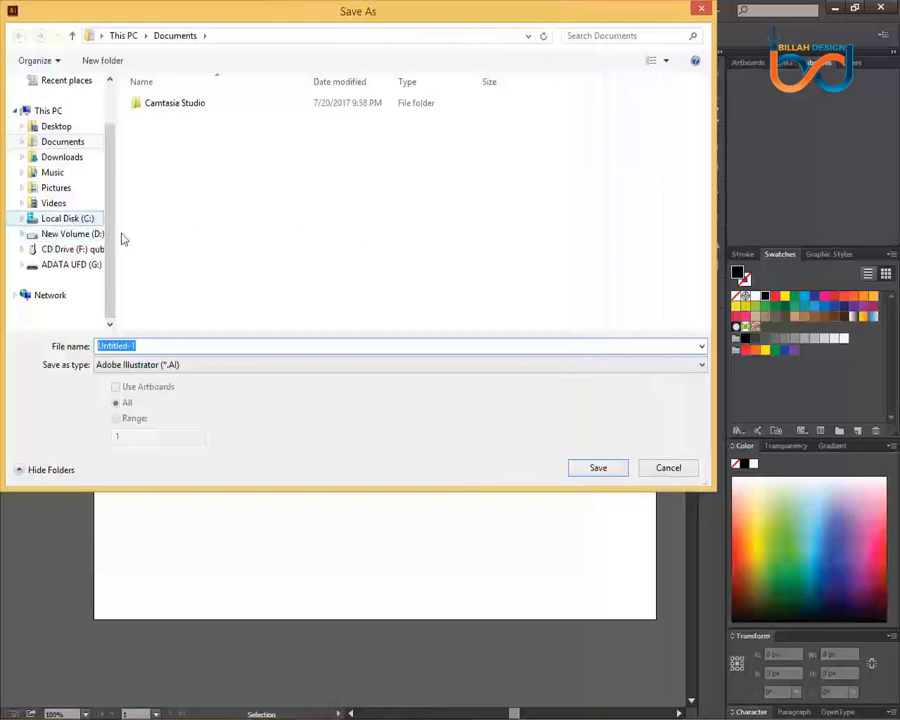
{"action": "left_click_drag", "start_coordinate": [85, 233], "coordinate": [155, 214]}
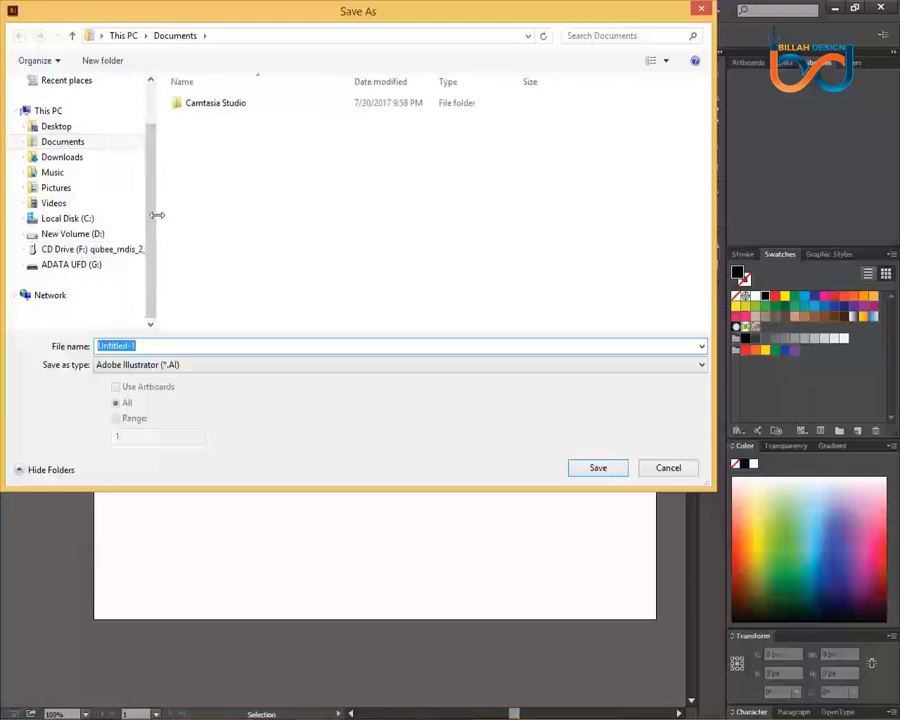
Create a folder named "My logo" on New Volume (D:) and open it as the save location.
{"action": "left_click", "coordinate": [88, 234]}
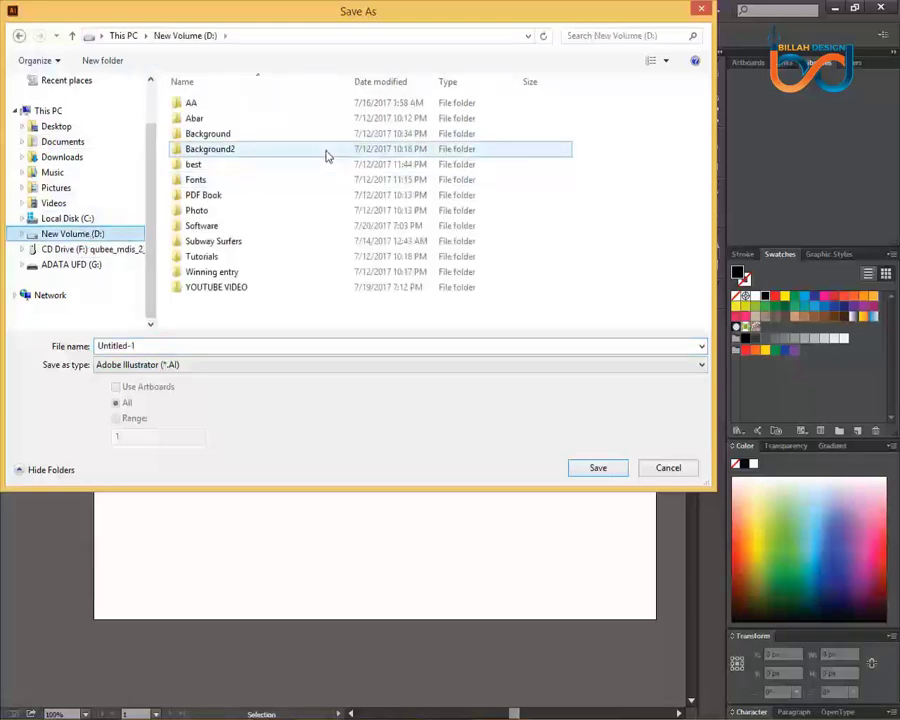
{"action": "left_click", "coordinate": [300, 164]}
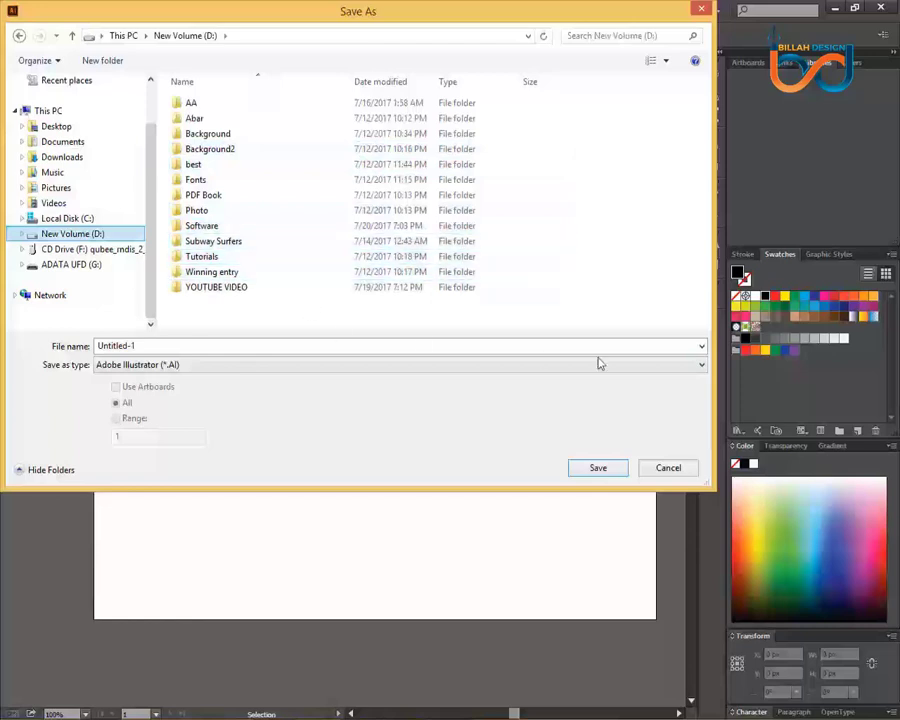
{"action": "left_click_drag", "start_coordinate": [713, 490], "coordinate": [745, 535]}
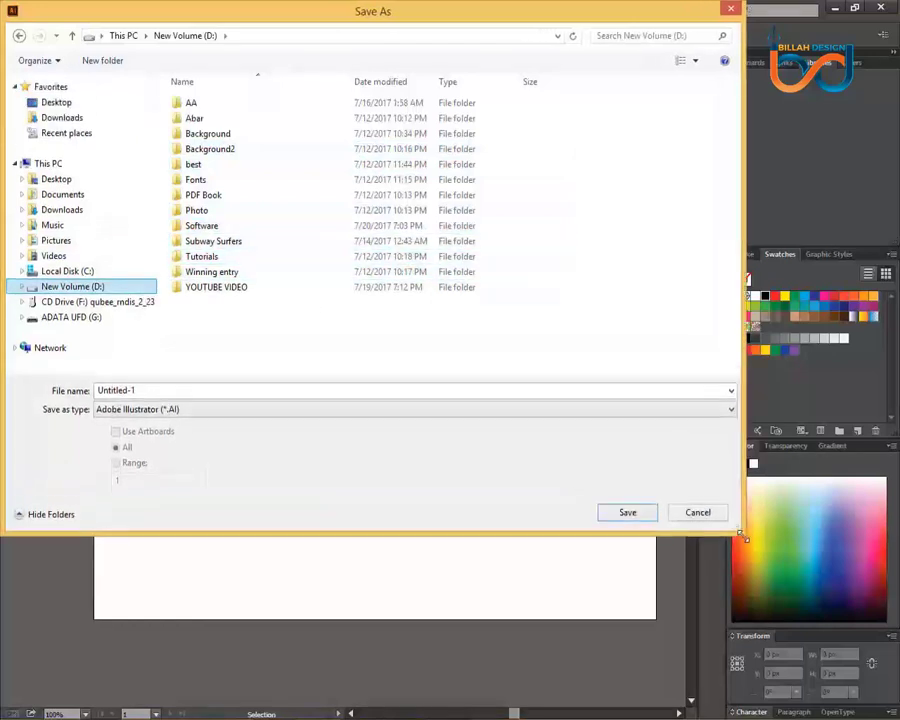
{"action": "left_click", "coordinate": [124, 61]}
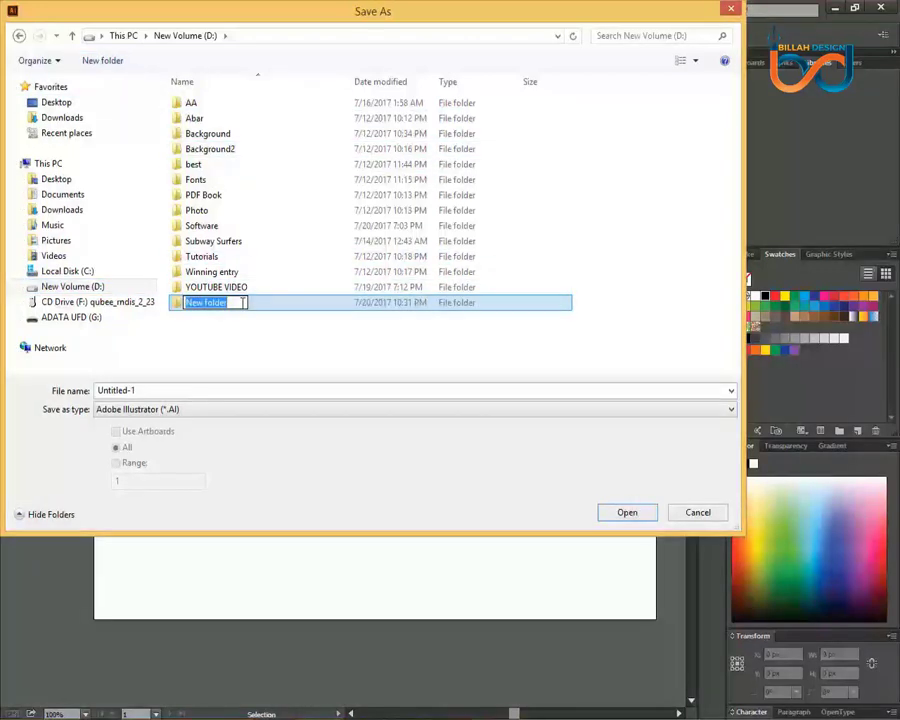
{"action": "type", "text": "My"}
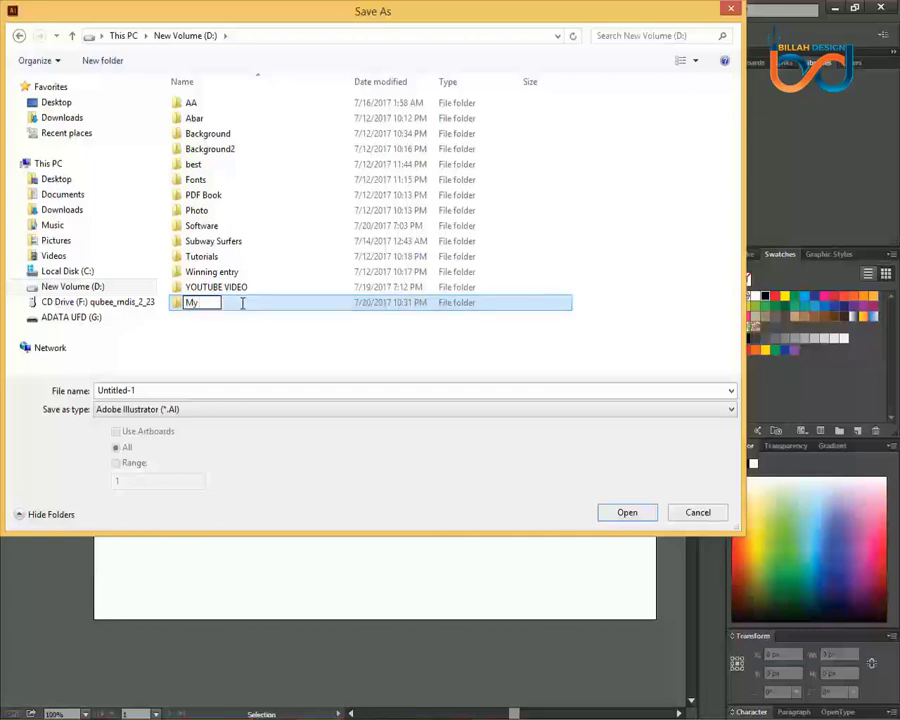
{"action": "type", "text": " logo"}
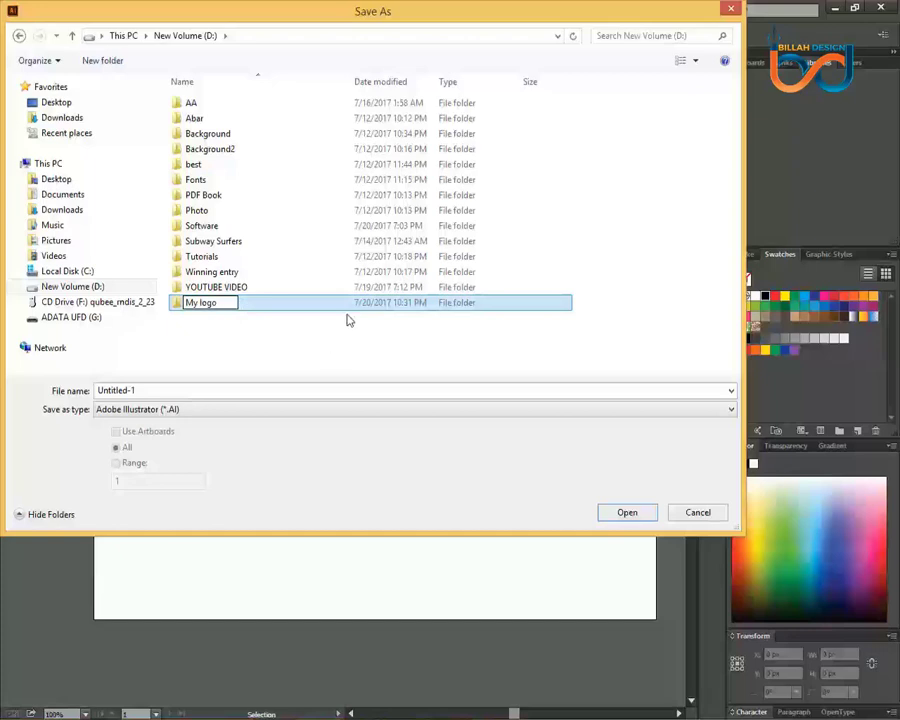
{"action": "left_click", "coordinate": [627, 515]}
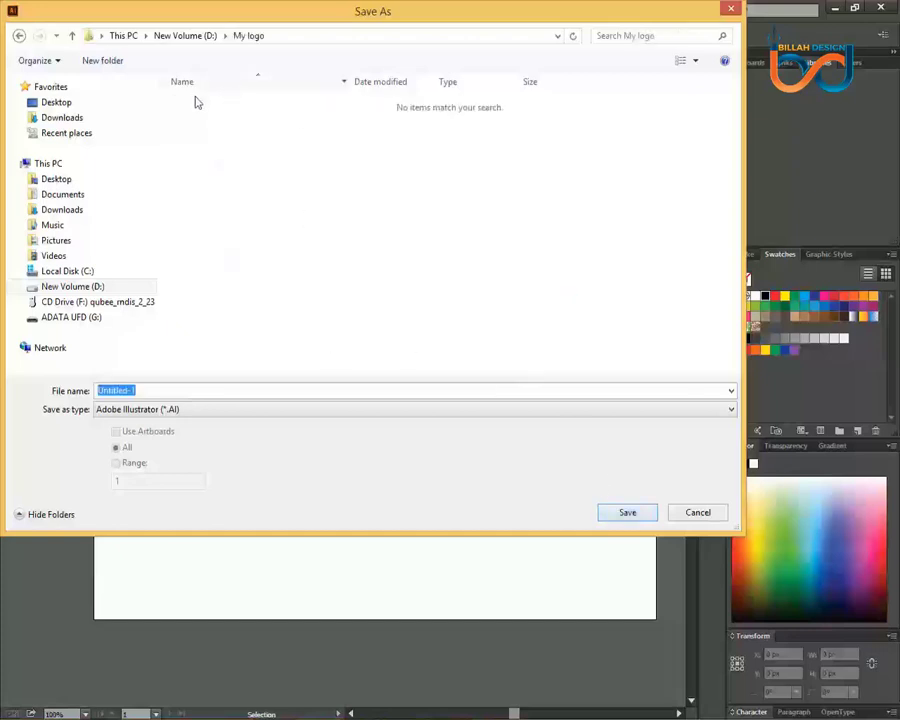
Create a subfolder named "billah" inside My logo and open it.
{"action": "left_click", "coordinate": [103, 61]}
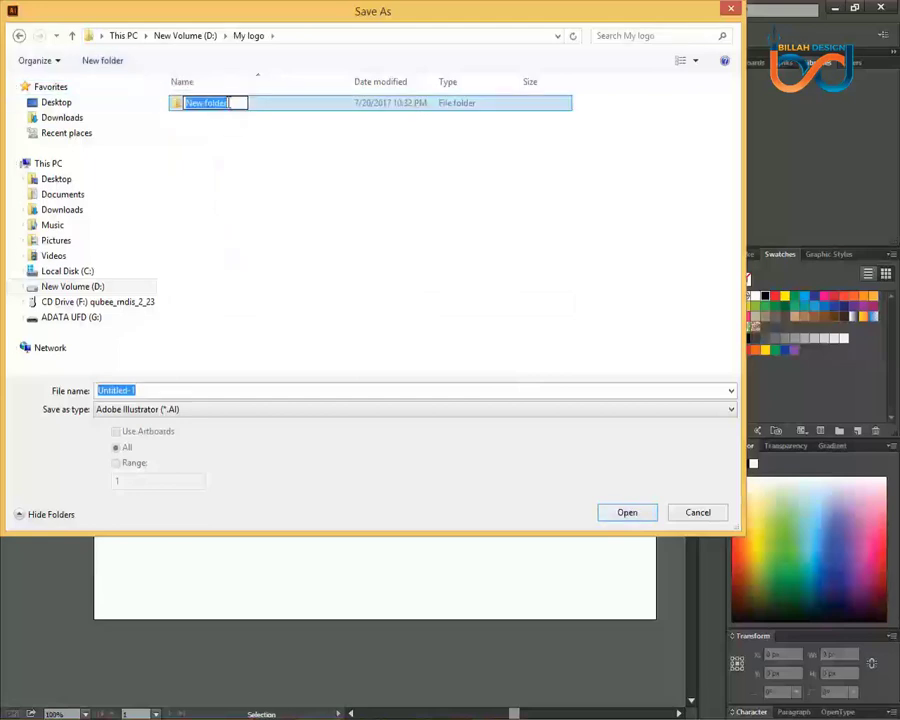
{"action": "right_click", "coordinate": [228, 102]}
{"action": "left_click", "coordinate": [260, 164]}
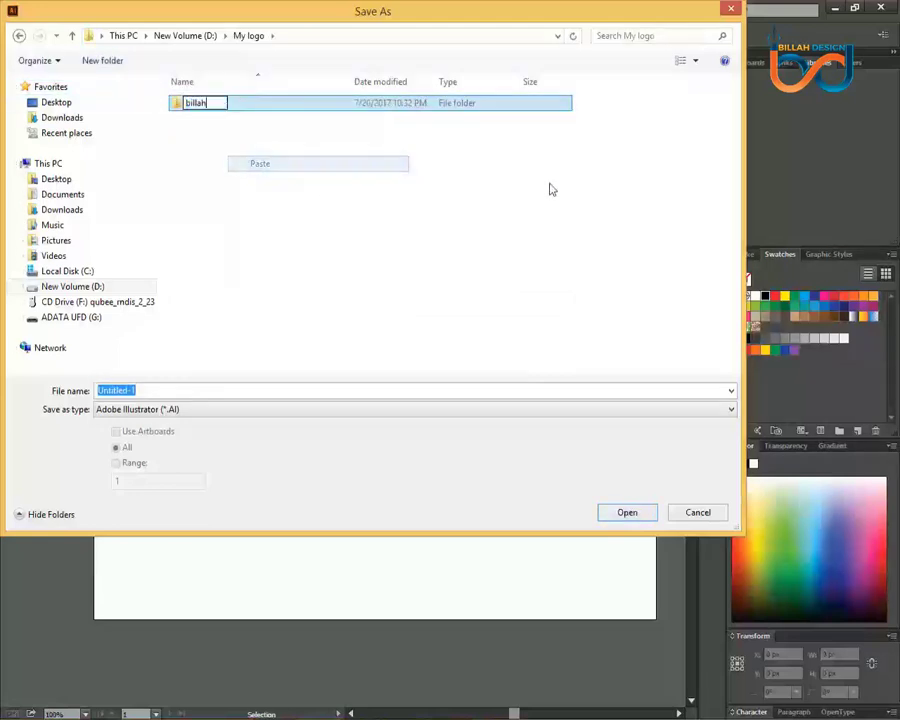
{"action": "left_click", "coordinate": [643, 518]}
{"action": "left_click", "coordinate": [643, 518]}
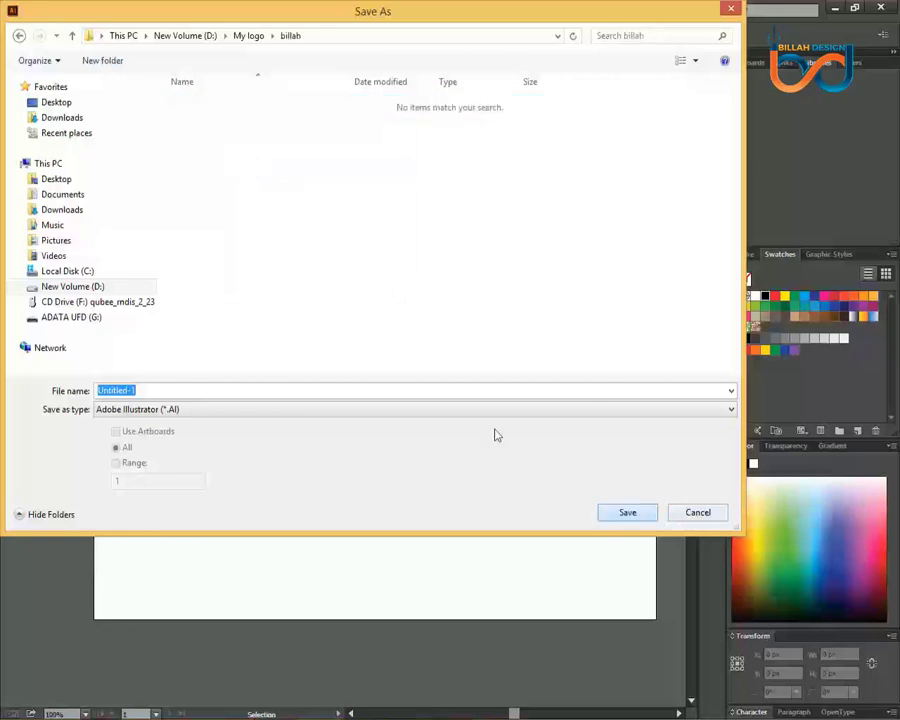
Name the file "billah" and save it as an Adobe Illustrator file with the Illustrator CC version options.
{"action": "right_click", "coordinate": [153, 390]}
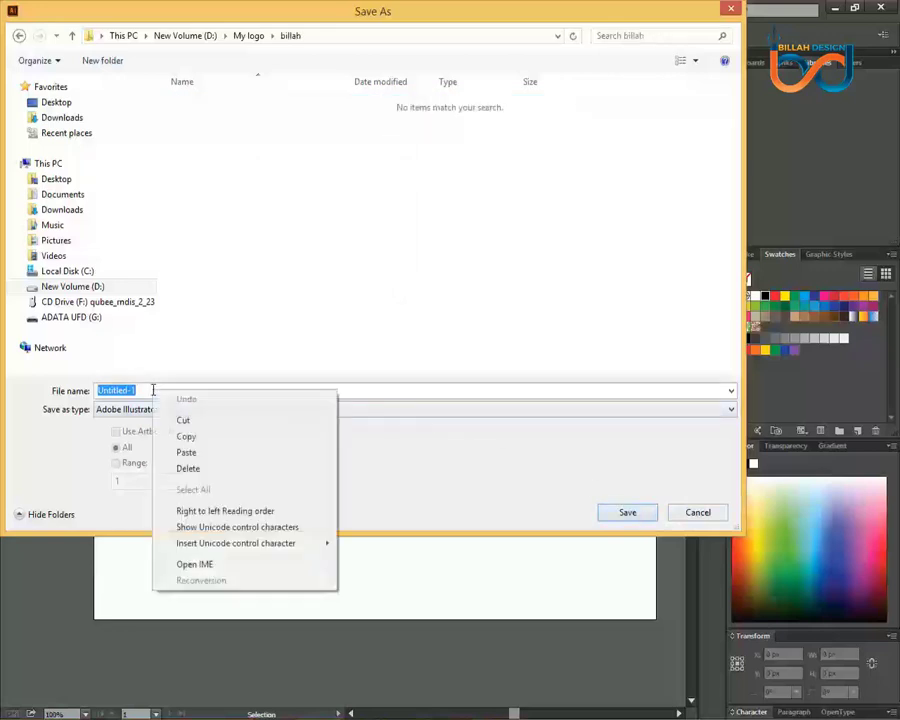
{"action": "left_click", "coordinate": [185, 456]}
{"action": "left_click", "coordinate": [628, 513]}
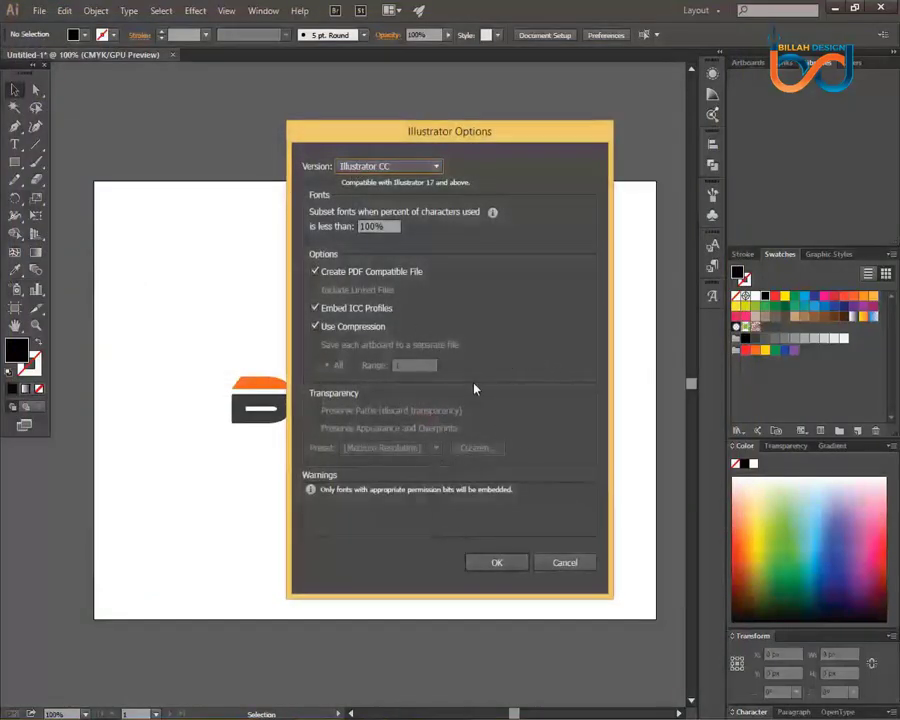
{"action": "left_click", "coordinate": [496, 566]}
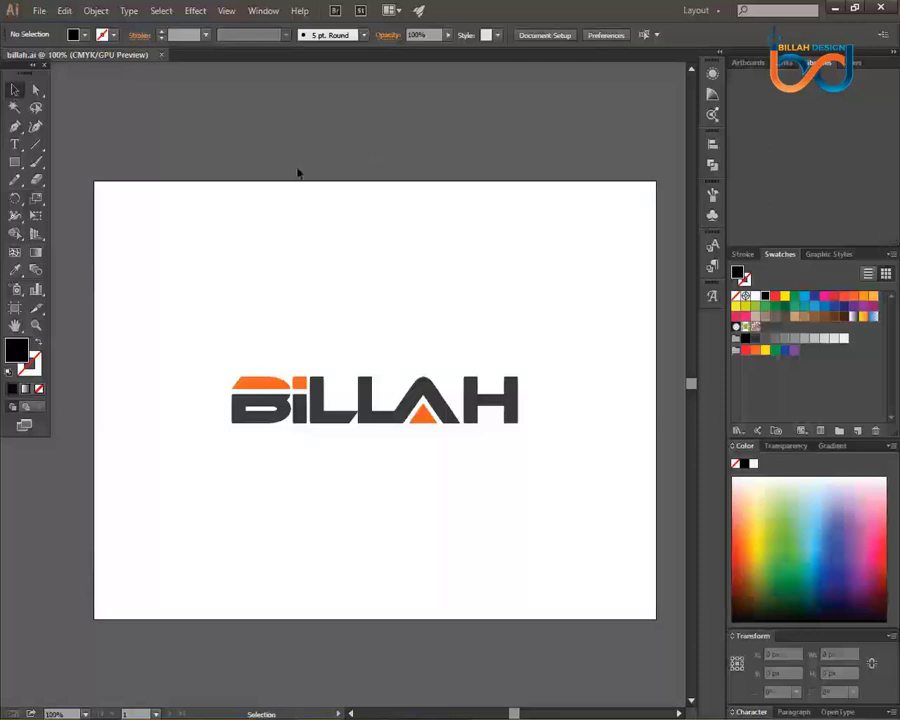
Start a Save for Web export of the finished BILLAH artwork.
{"action": "scroll", "coordinate": [260, 150], "scroll_direction": "down", "scroll_amount": 1}
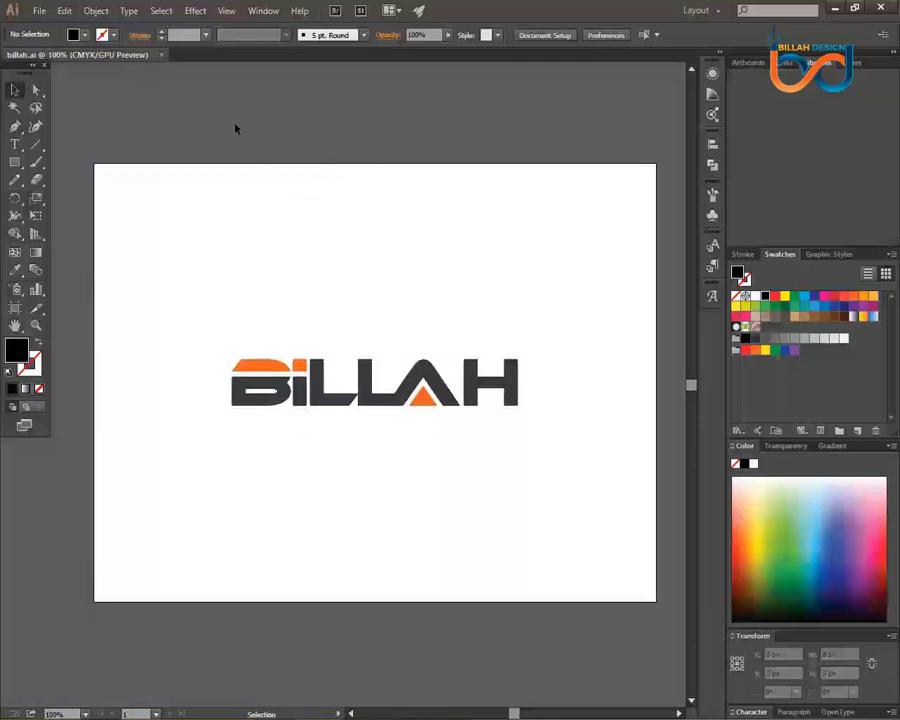
{"action": "left_click", "coordinate": [40, 12]}
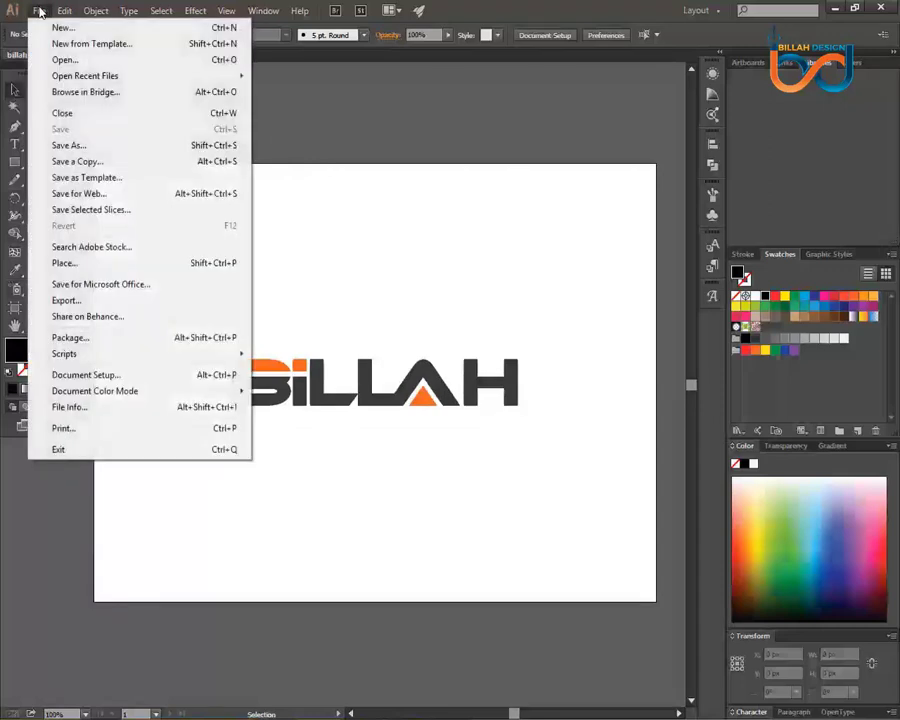
{"action": "left_click", "coordinate": [94, 196]}
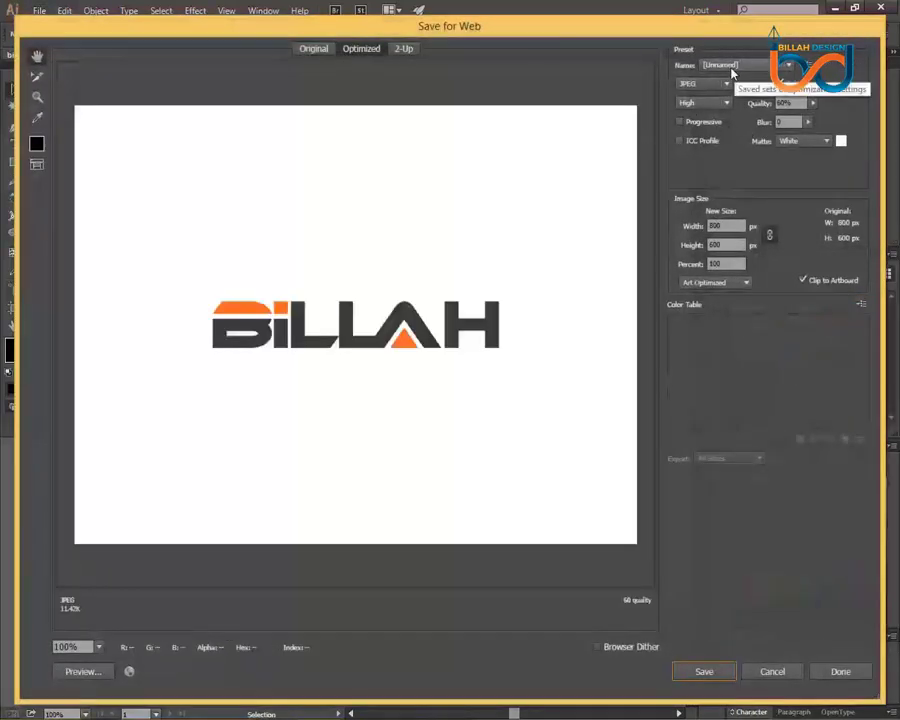
{"action": "left_click", "coordinate": [712, 84]}
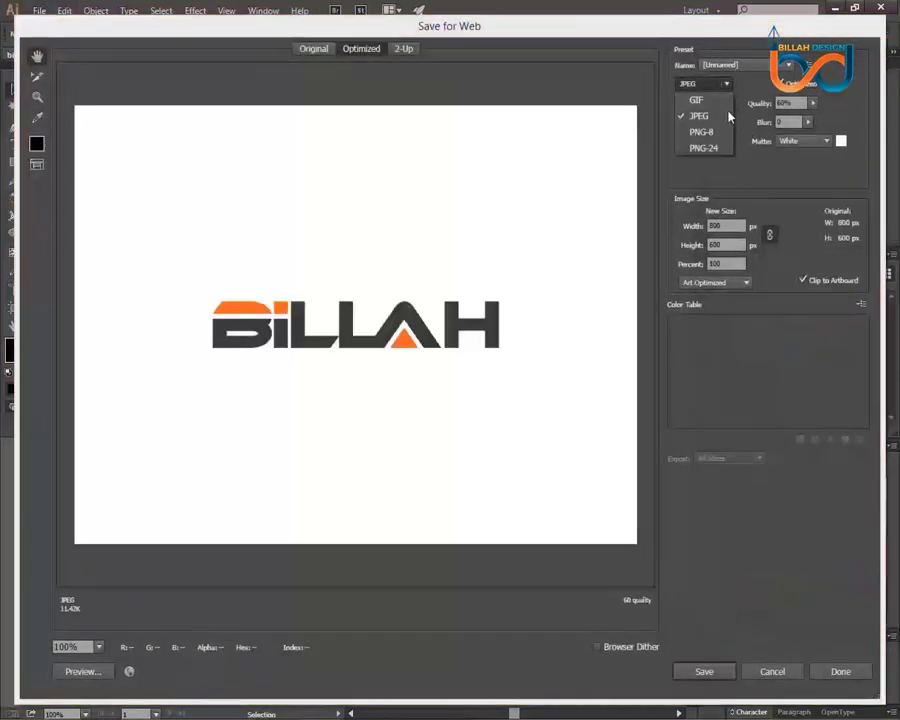
{"action": "left_click", "coordinate": [697, 101]}
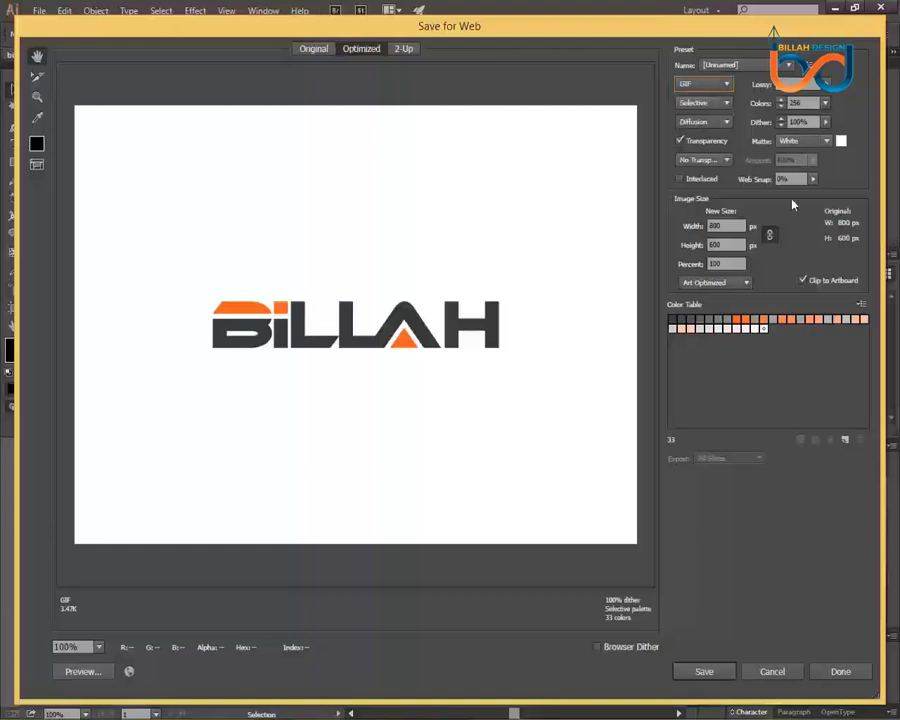
{"action": "left_click", "coordinate": [714, 84]}
{"action": "left_click", "coordinate": [694, 113]}
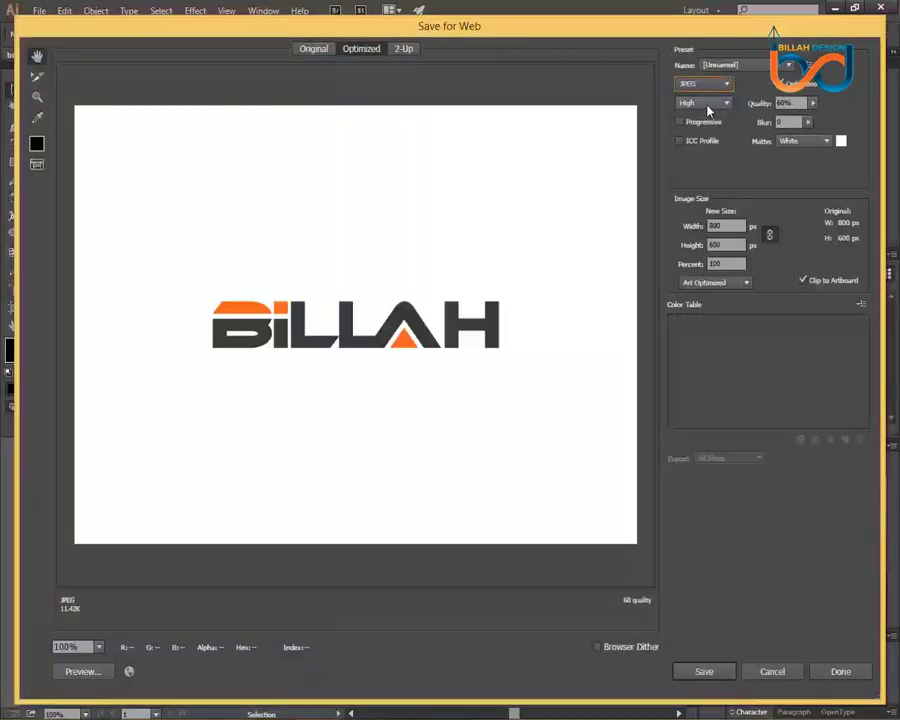
Set the JPEG quality to Maximum and export the image as "billah" into the My logo\billah folder on New Volume (D:).
{"action": "left_click", "coordinate": [700, 103]}
{"action": "left_click", "coordinate": [710, 182]}
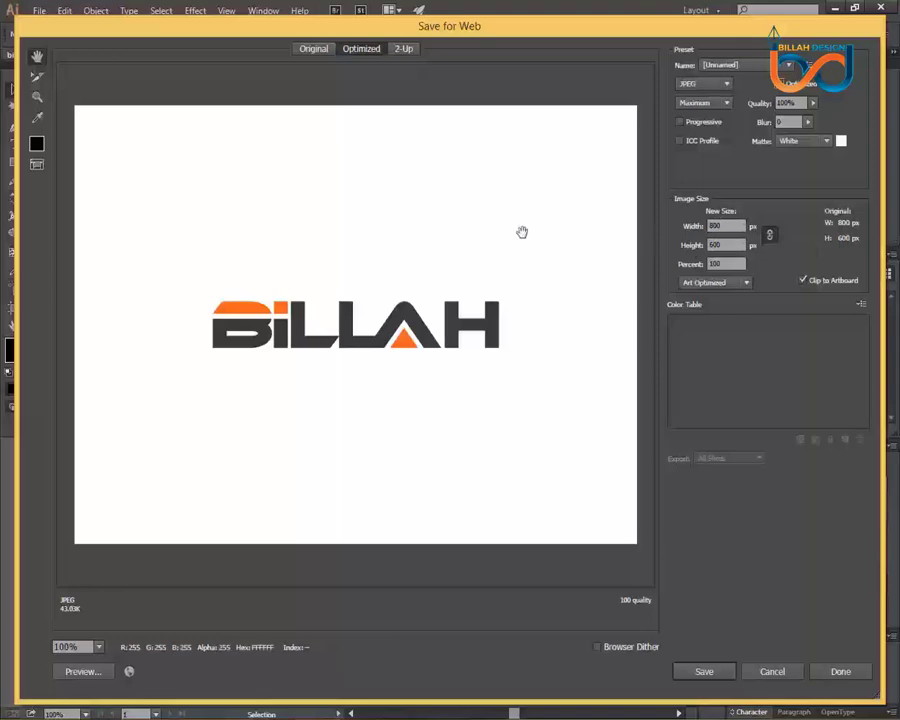
{"action": "left_click", "coordinate": [704, 671]}
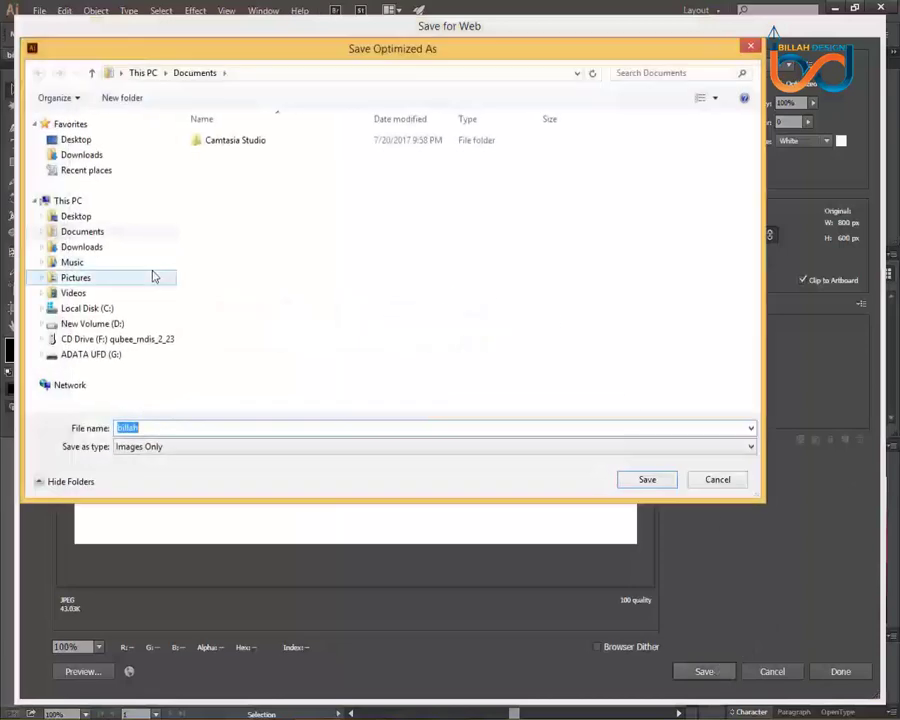
{"action": "left_click", "coordinate": [110, 329]}
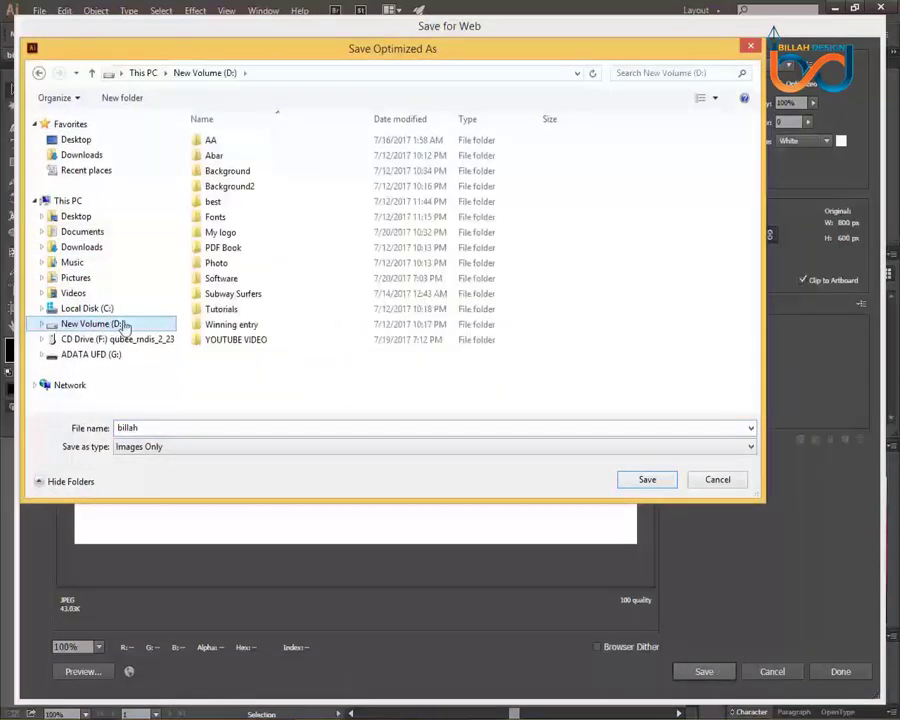
{"action": "double_click", "coordinate": [215, 234]}
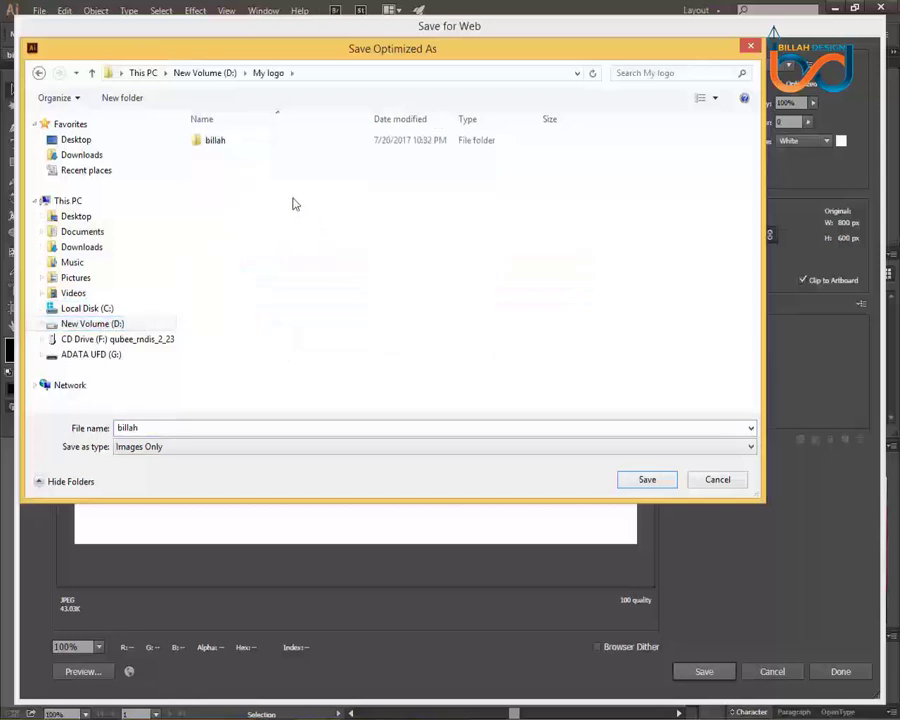
{"action": "double_click", "coordinate": [222, 146]}
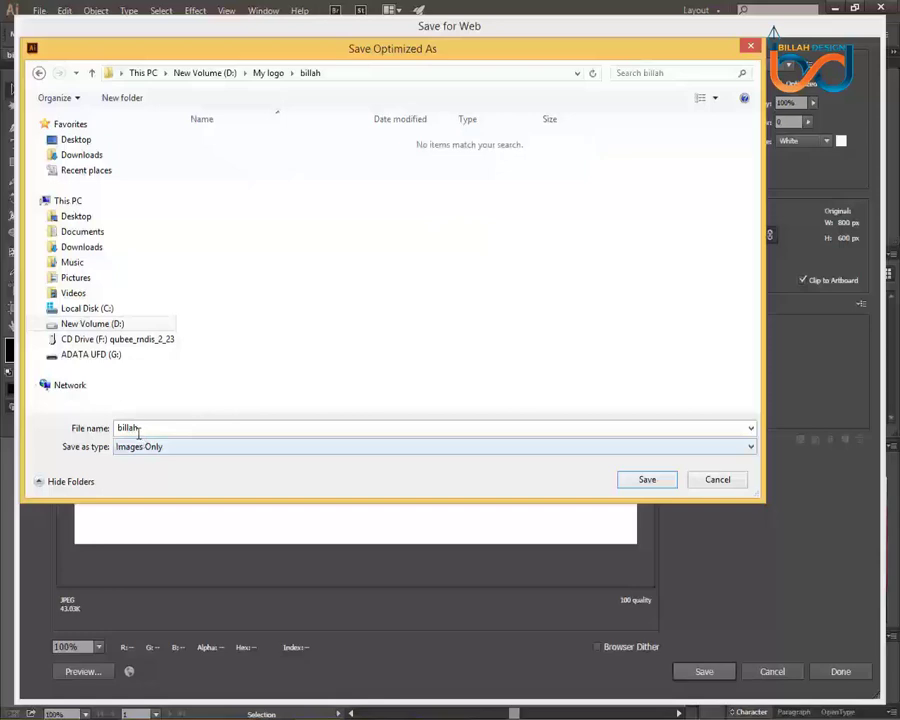
{"action": "left_click", "coordinate": [647, 482]}
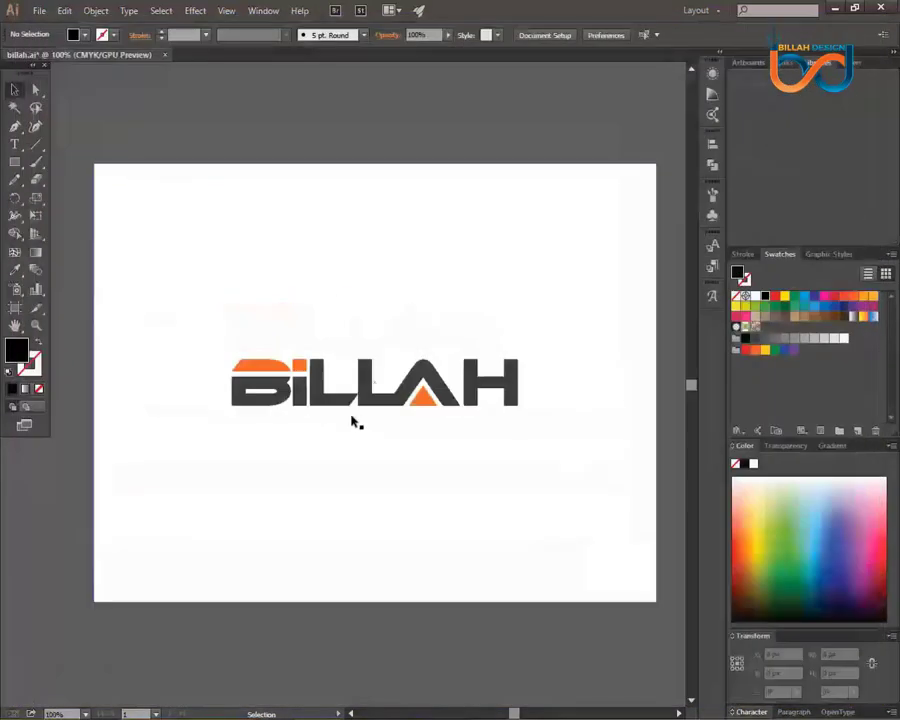